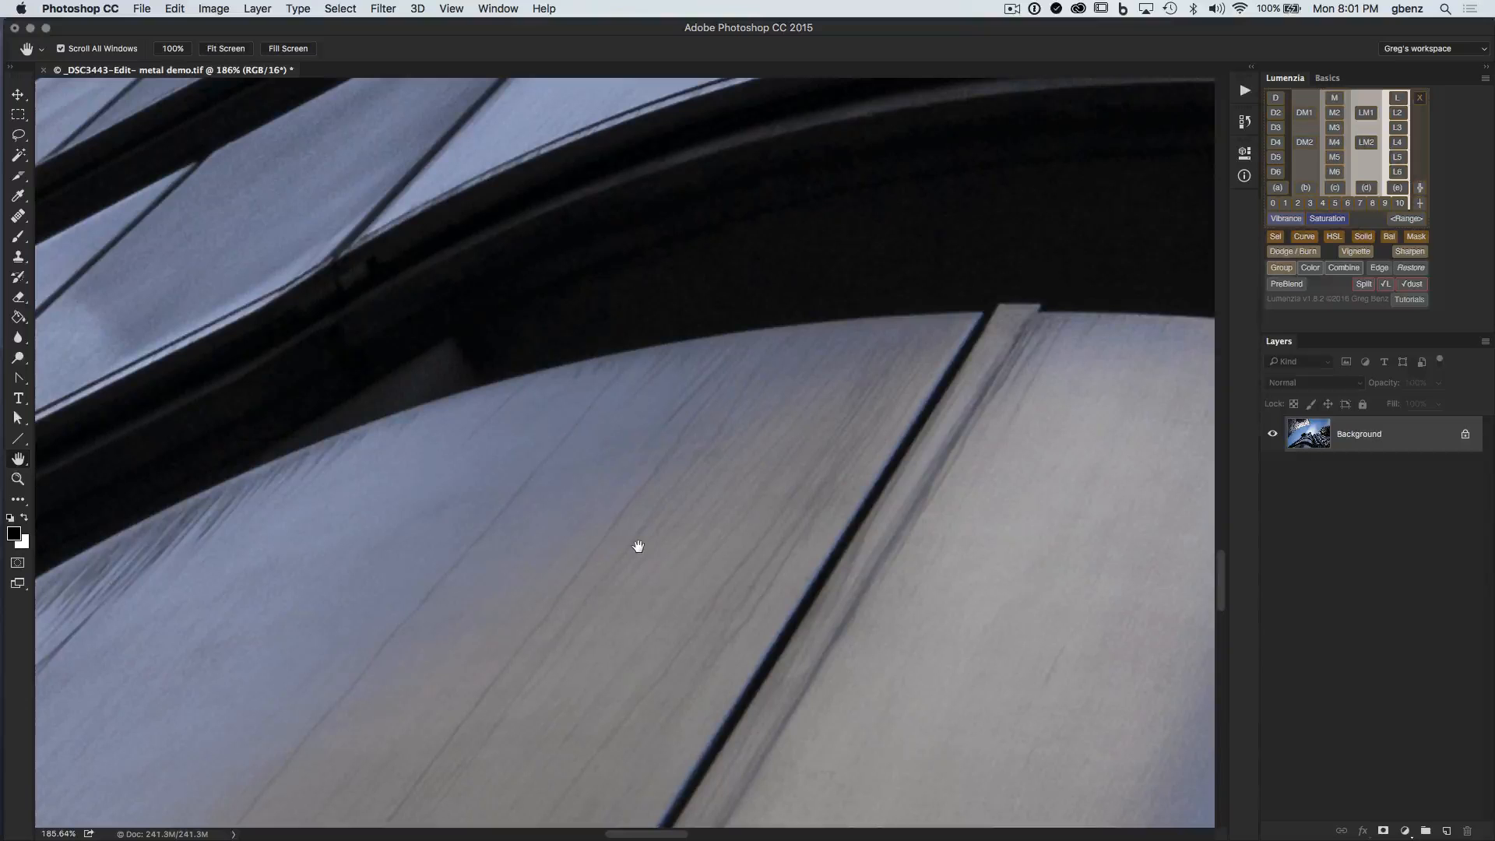
Step: Duplicate the Background layer and rename the copy "blur"
{"action": "key", "text": "super+minus"}
{"action": "key", "text": "super+minus"}
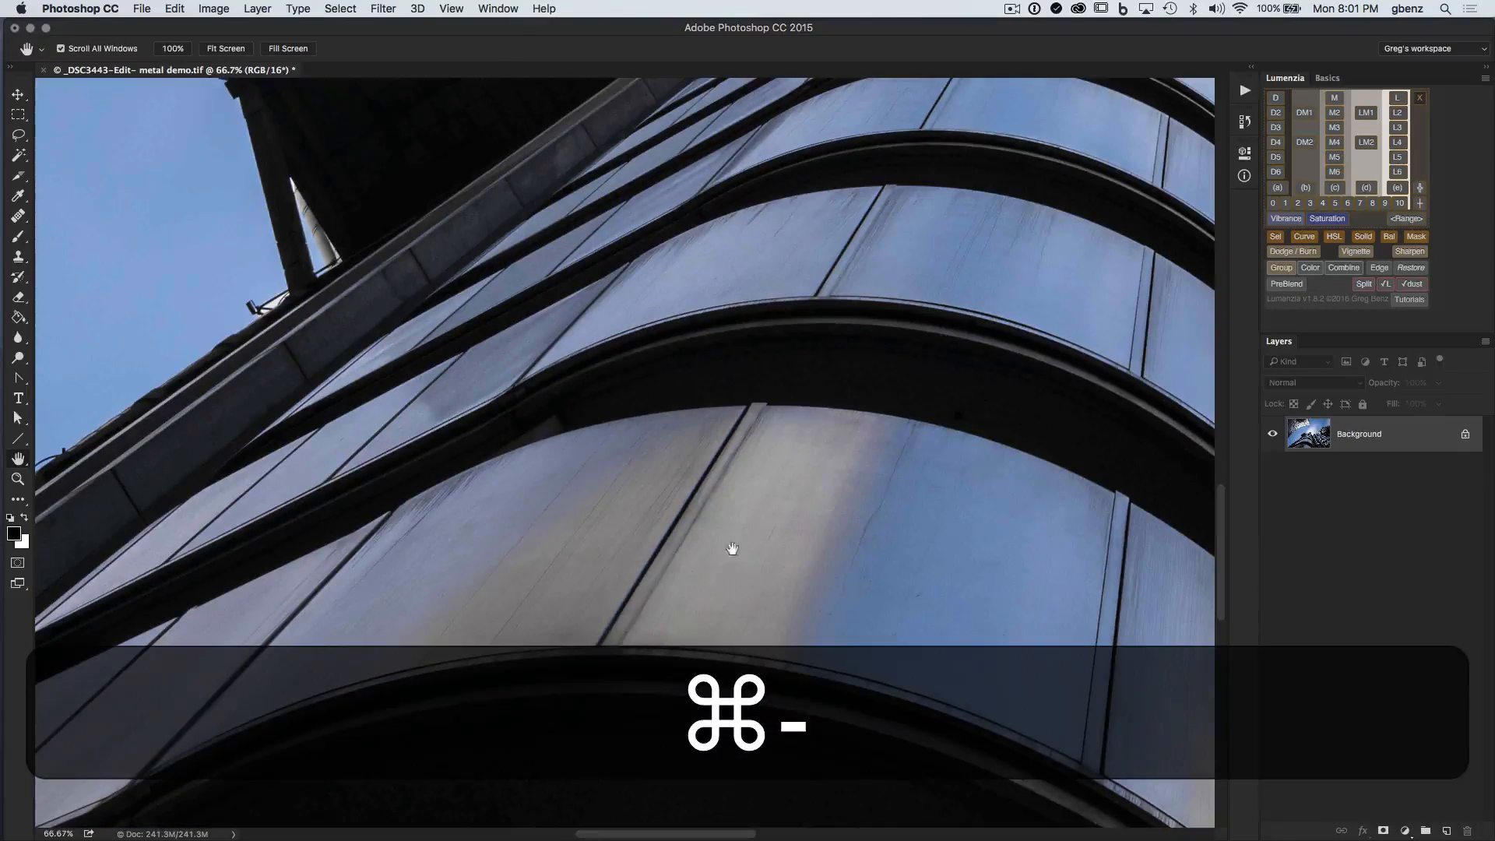
{"action": "left_click_drag", "start_coordinate": [940, 494], "coordinate": [653, 419]}
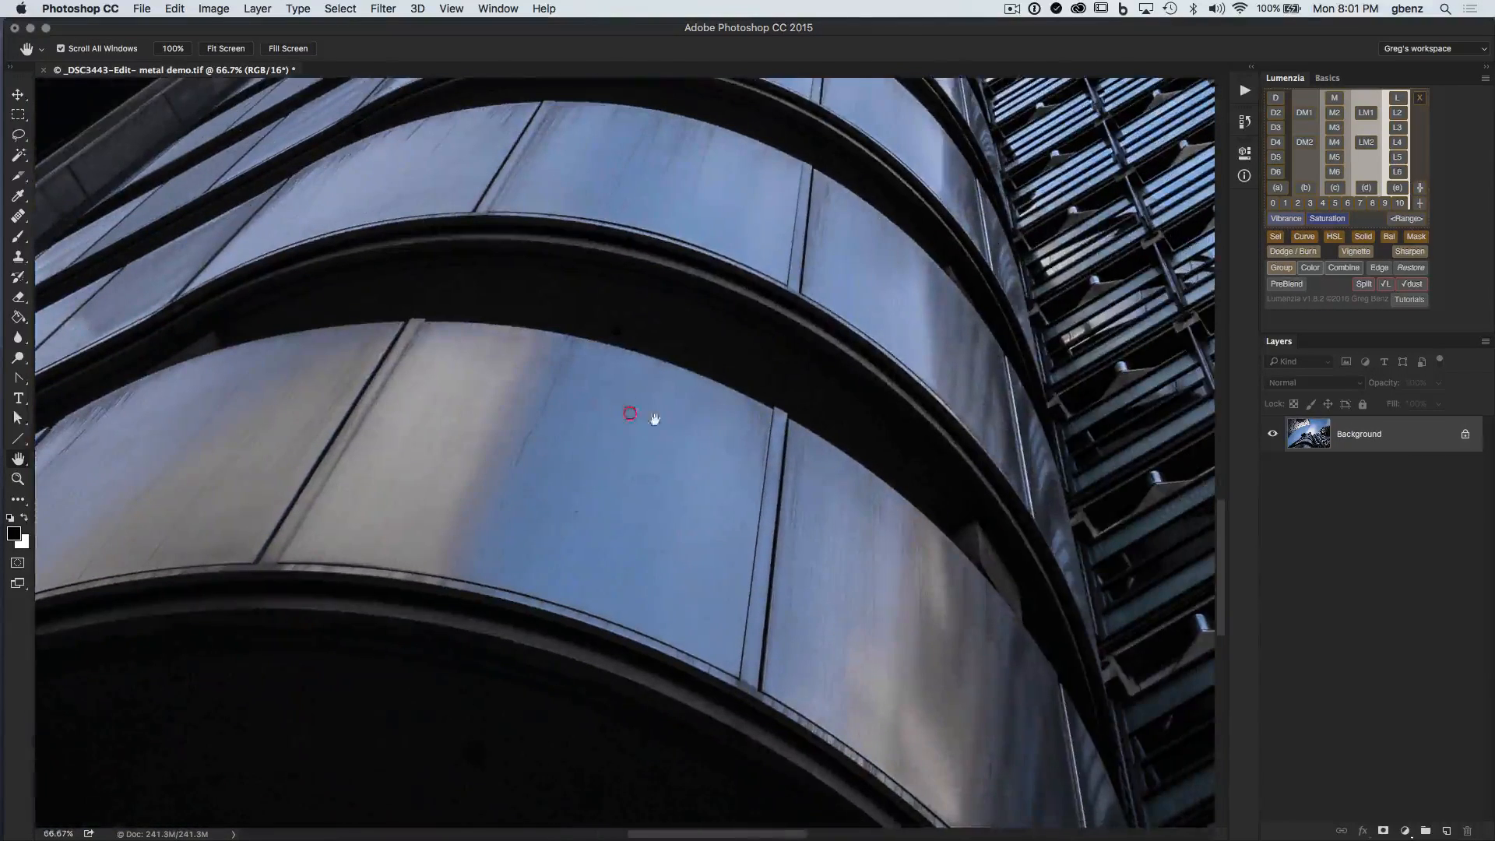
{"action": "left_click_drag", "start_coordinate": [941, 651], "coordinate": [951, 705]}
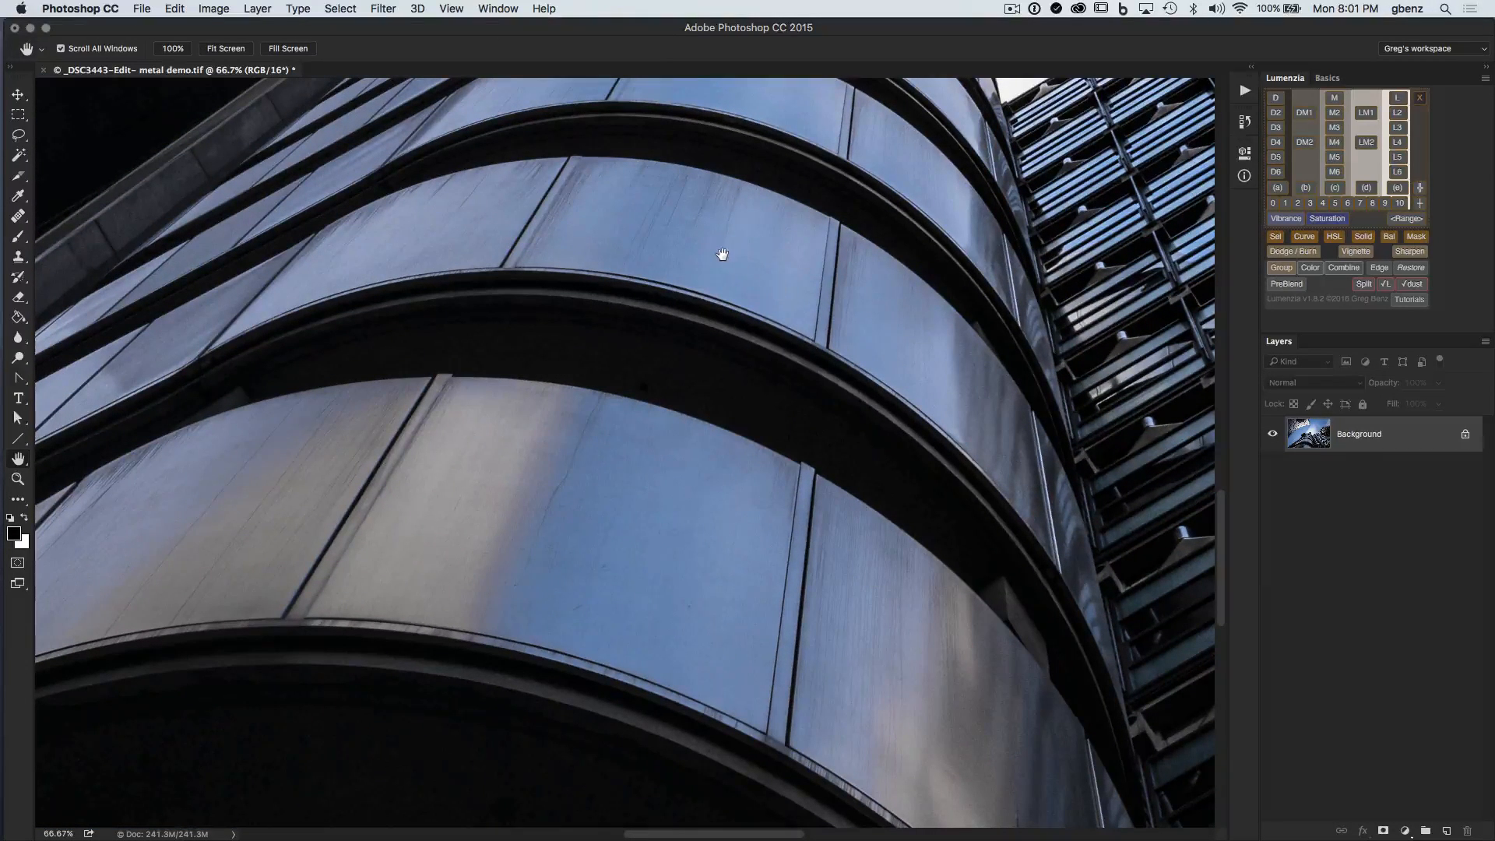
{"action": "left_click_drag", "start_coordinate": [723, 253], "coordinate": [850, 339]}
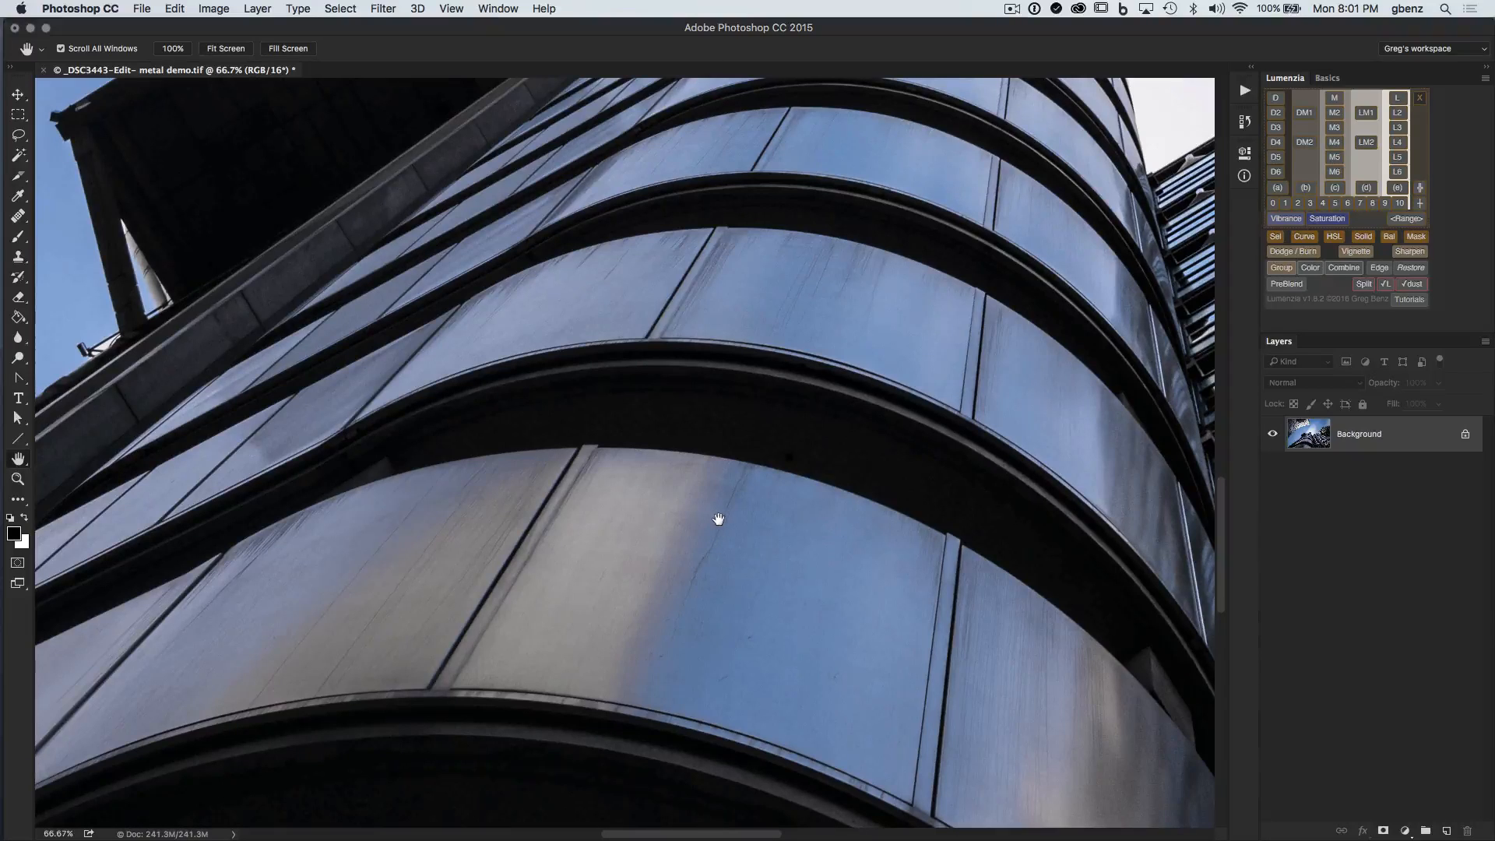
{"action": "key", "text": "super+j"}
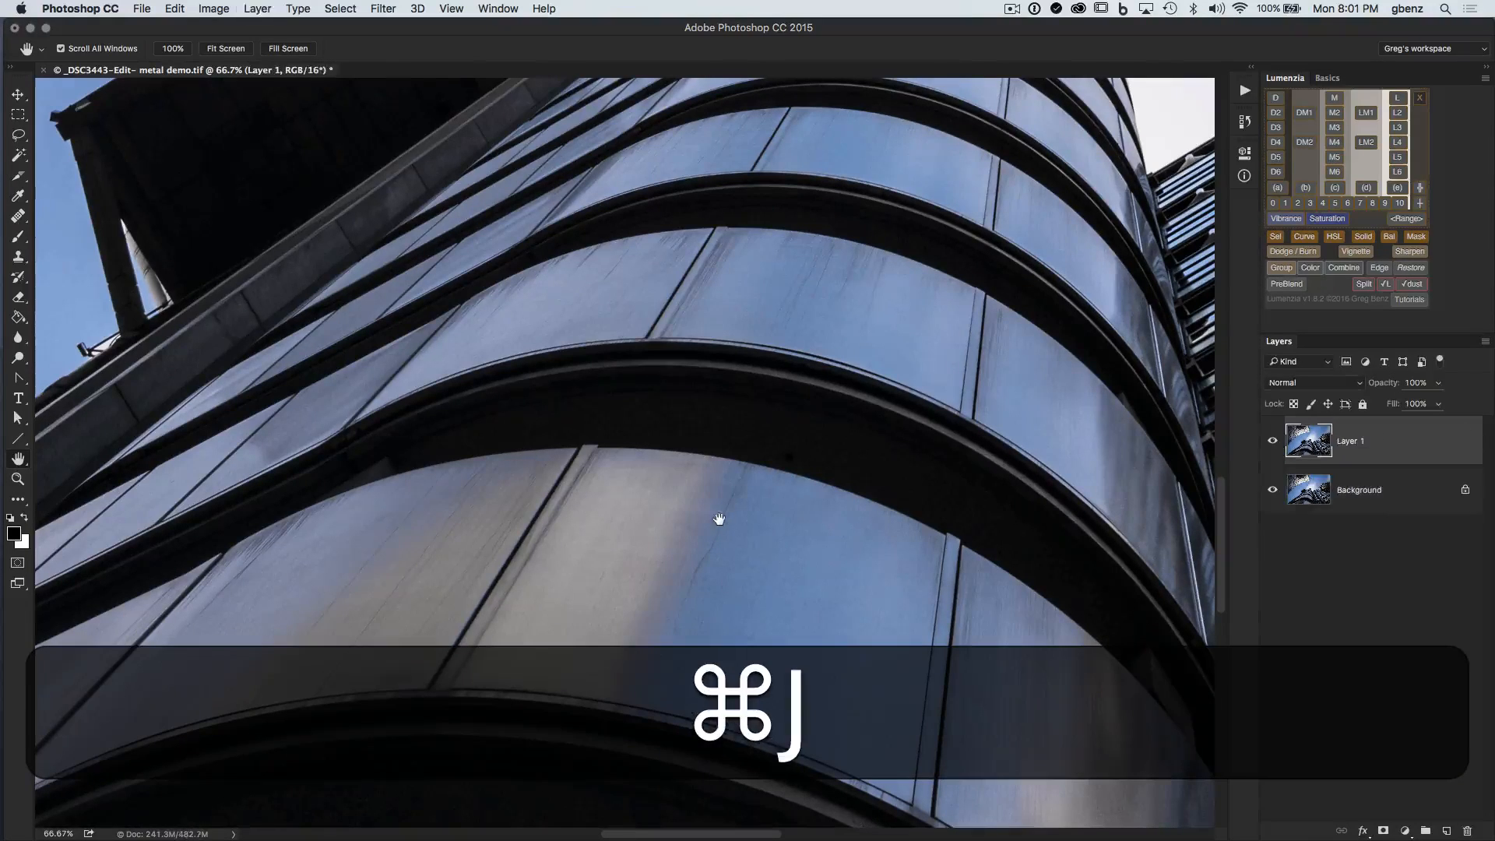
{"action": "double_click", "coordinate": [1351, 438]}
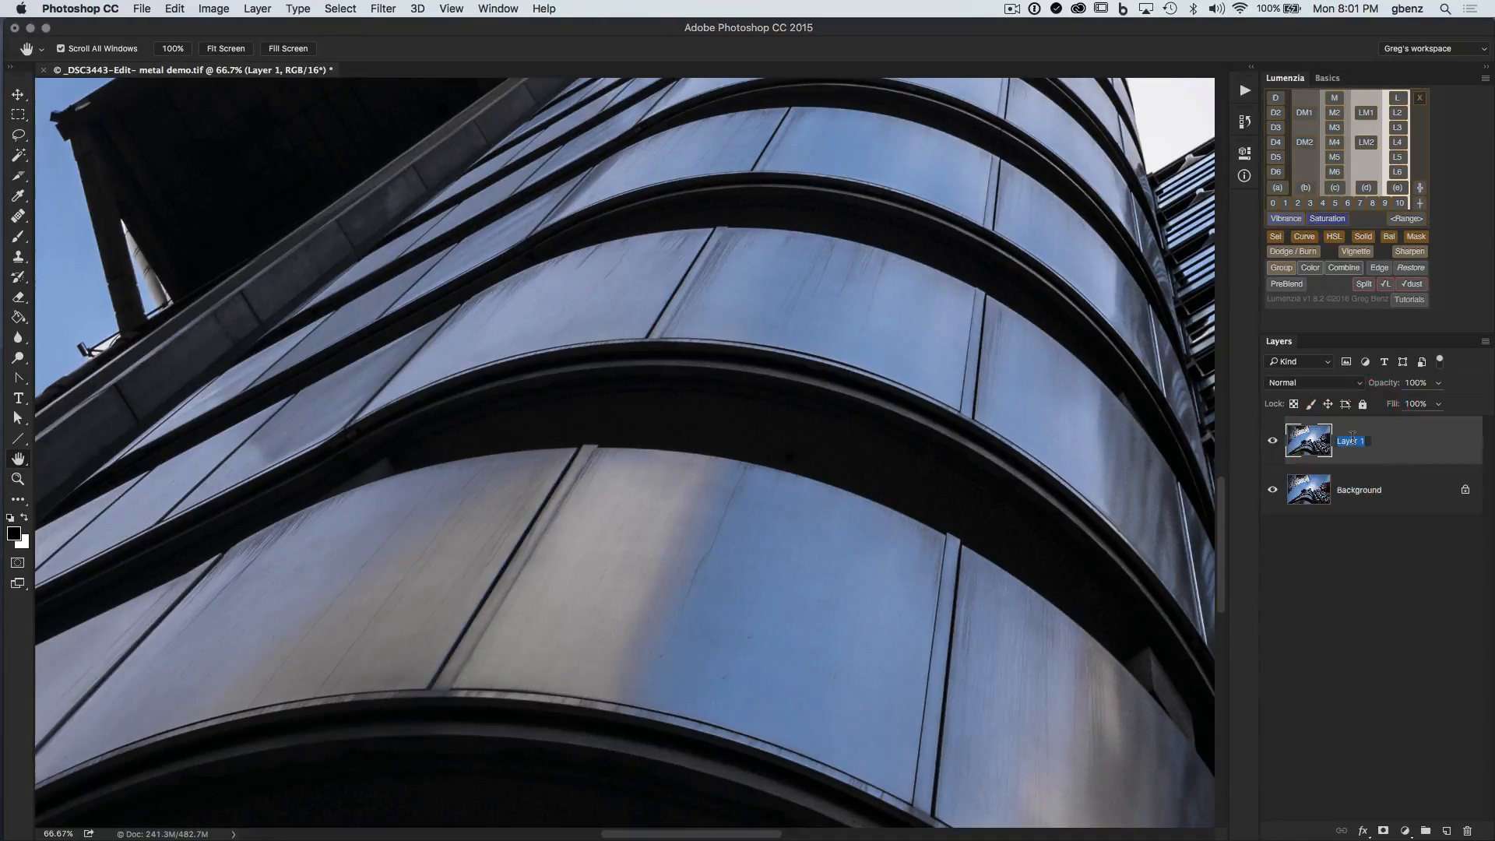
{"action": "type", "text": "blur"}
{"action": "key", "text": "Return"}
Step: Try a Gaussian Blur with a radius of 7.6 pixels on the blur layer
{"action": "left_click", "coordinate": [383, 9]}
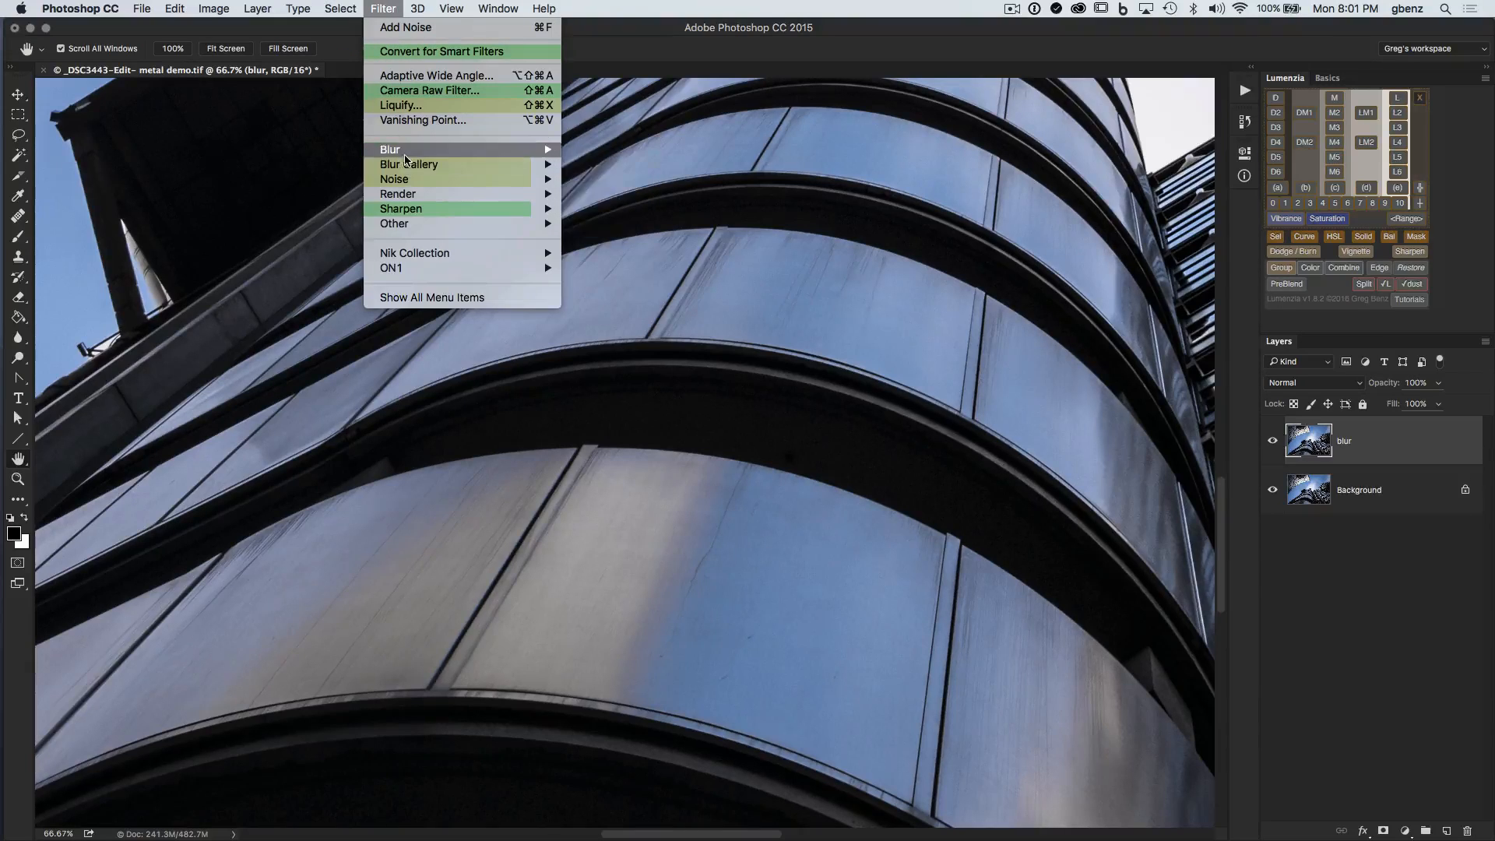
{"action": "mouse_move", "coordinate": [440, 151]}
{"action": "left_click", "coordinate": [578, 149]}
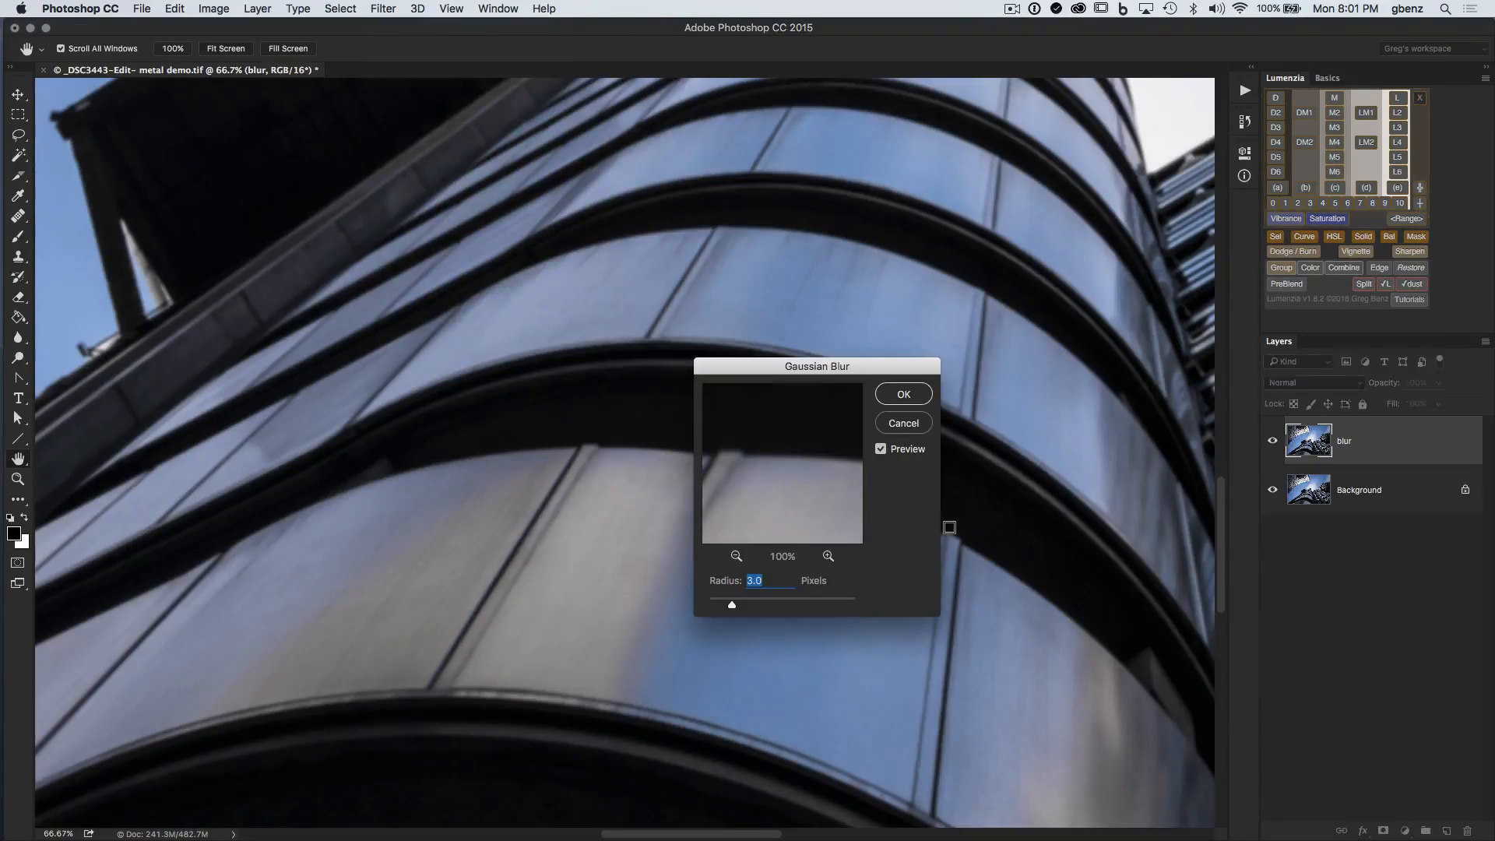
{"action": "left_click_drag", "start_coordinate": [815, 374], "coordinate": [947, 397]}
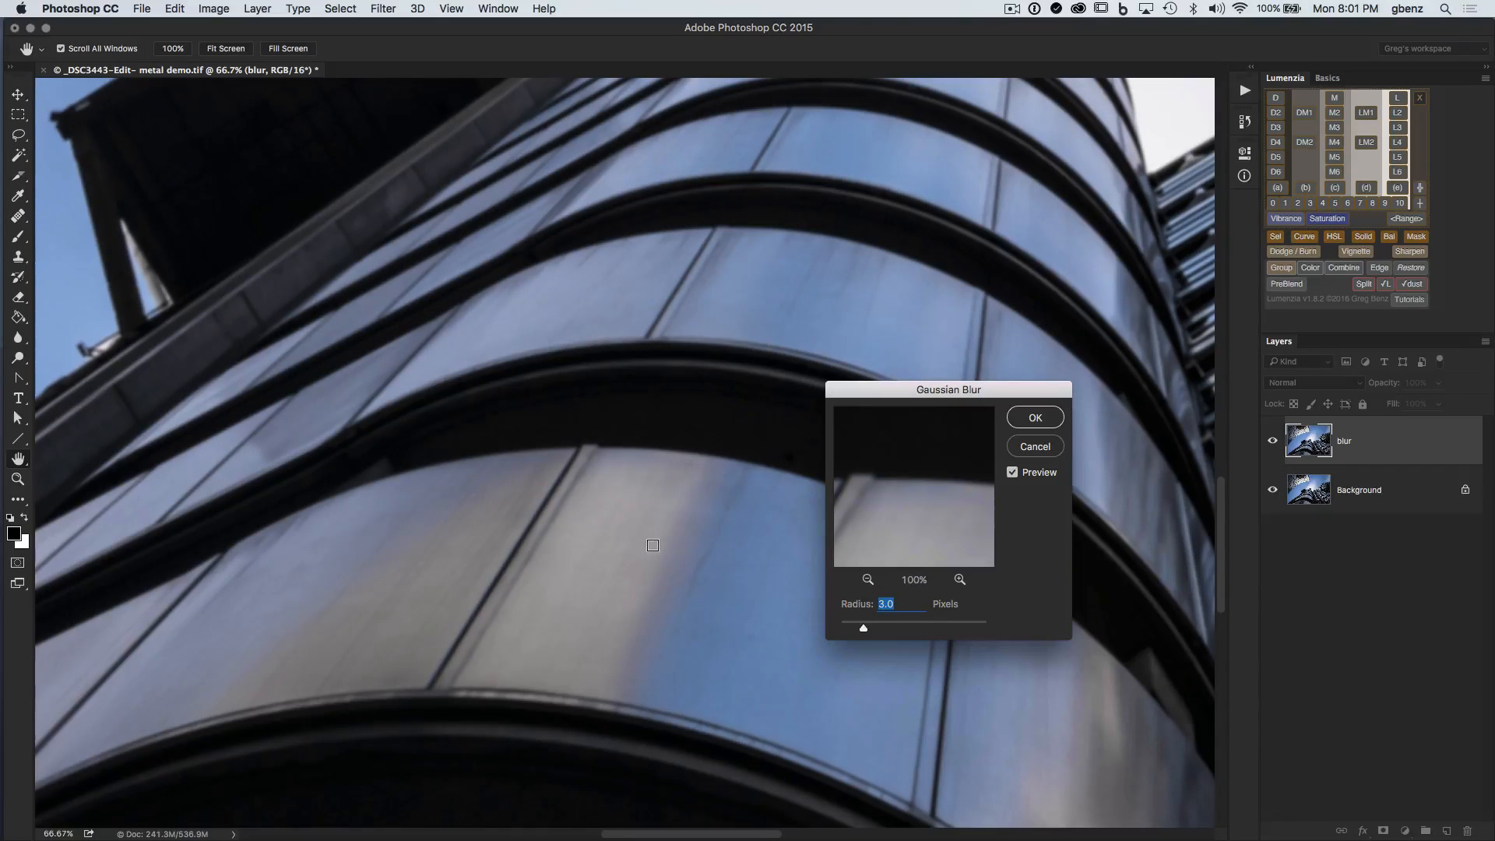
{"action": "left_click_drag", "start_coordinate": [874, 624], "coordinate": [887, 623]}
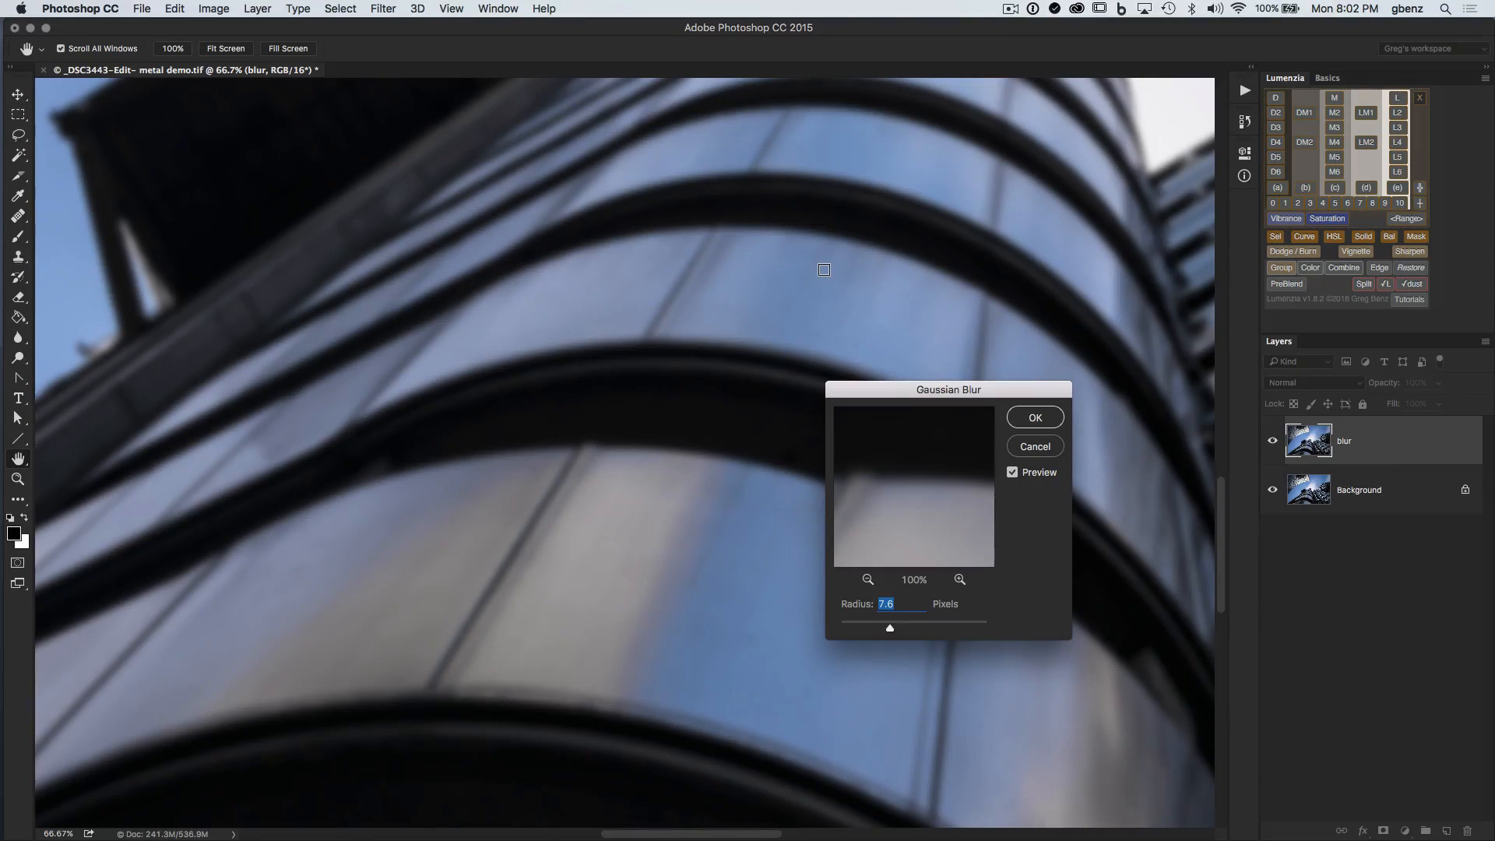
Step: Compare the metal panel edges up close with the Gaussian Blur preview on and off, and cancel the filter
{"action": "key", "text": "super+equal"}
{"action": "key", "text": "super+equal"}
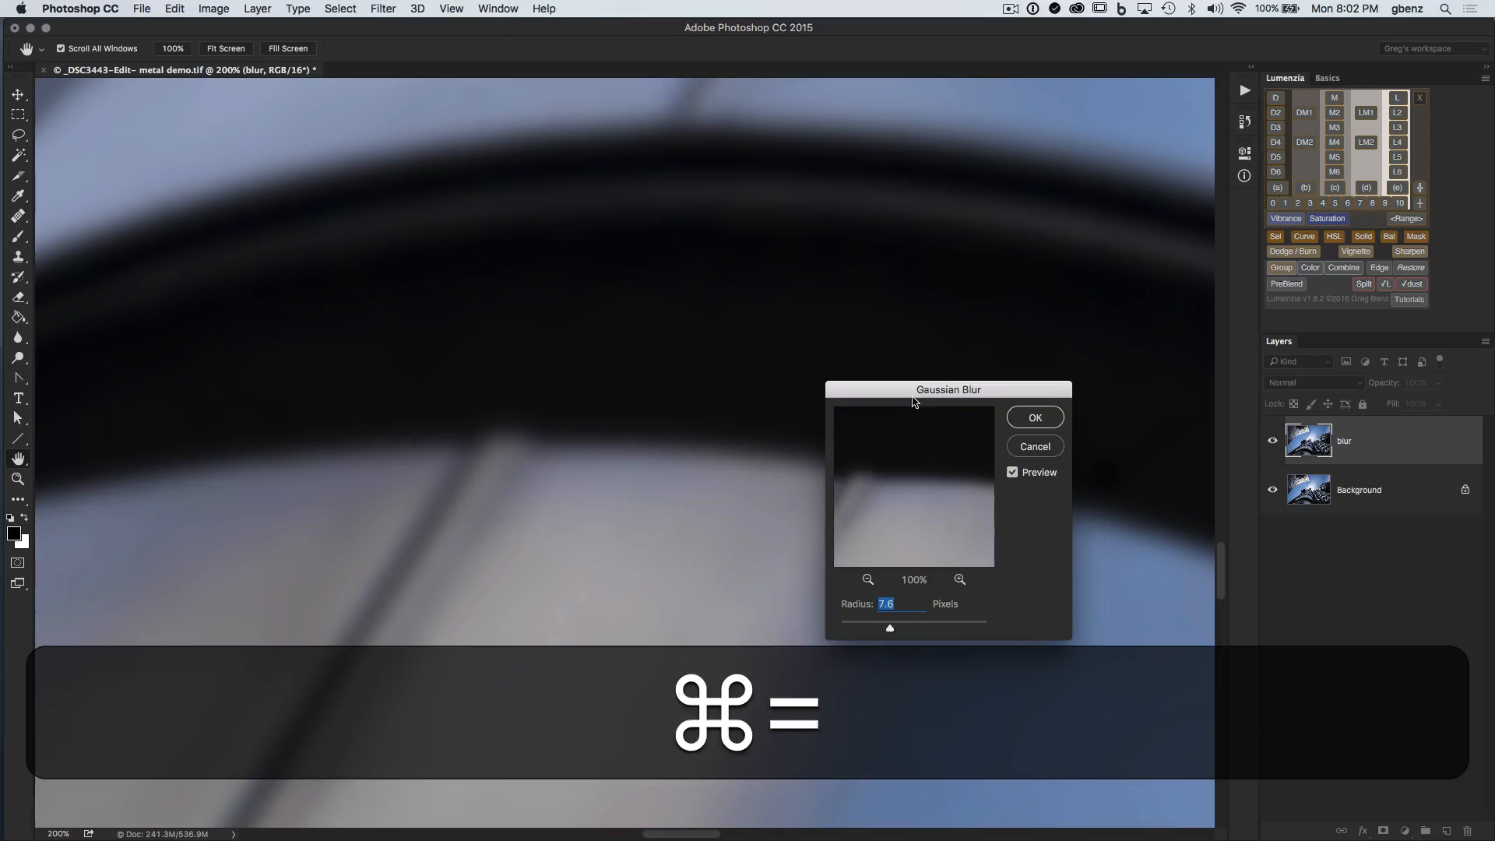
{"action": "left_click_drag", "start_coordinate": [913, 391], "coordinate": [915, 468]}
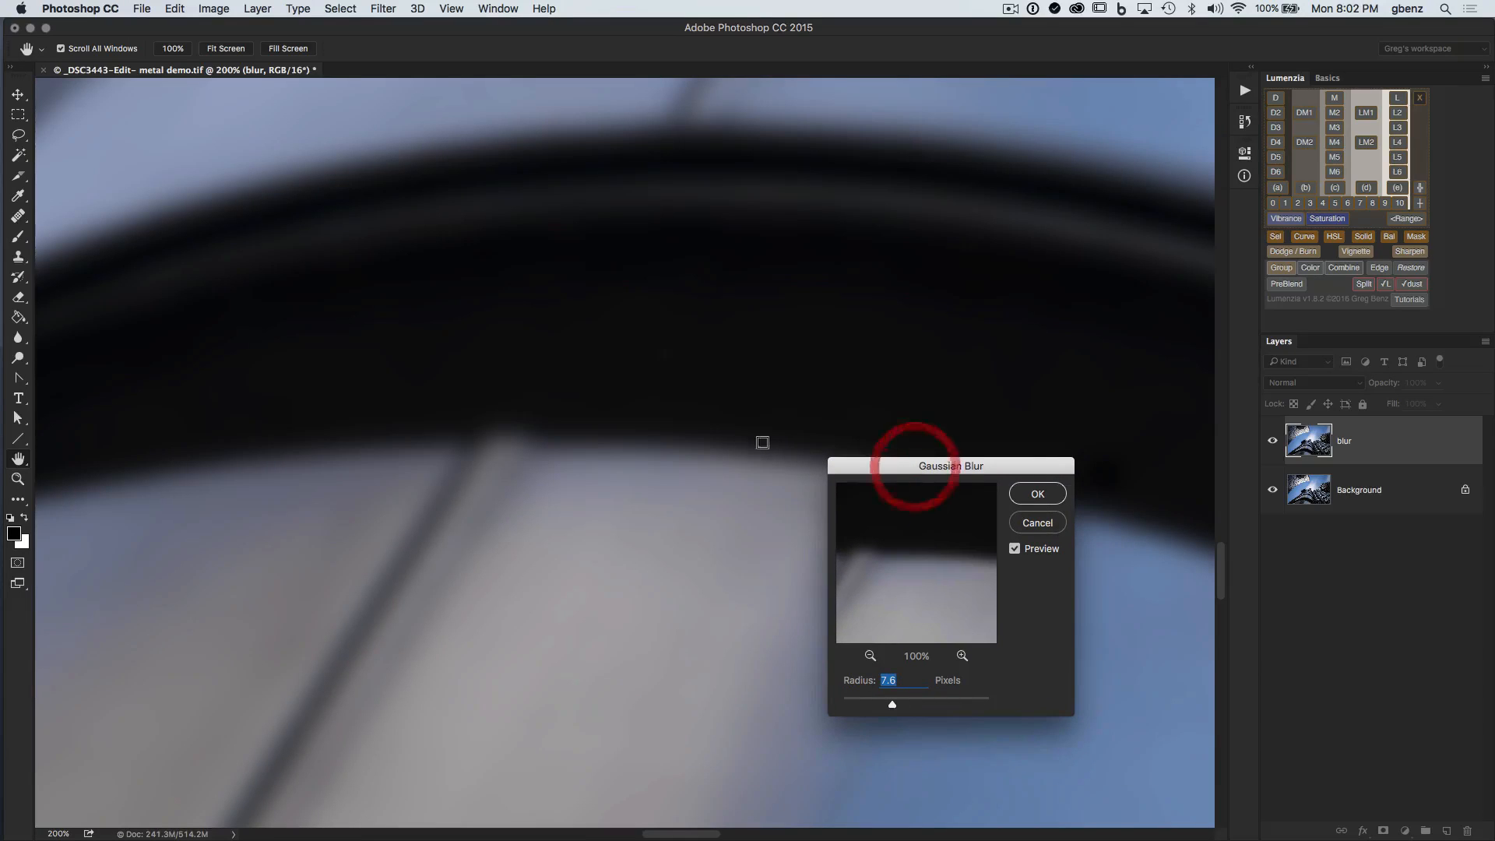
{"action": "left_click", "coordinate": [1014, 549]}
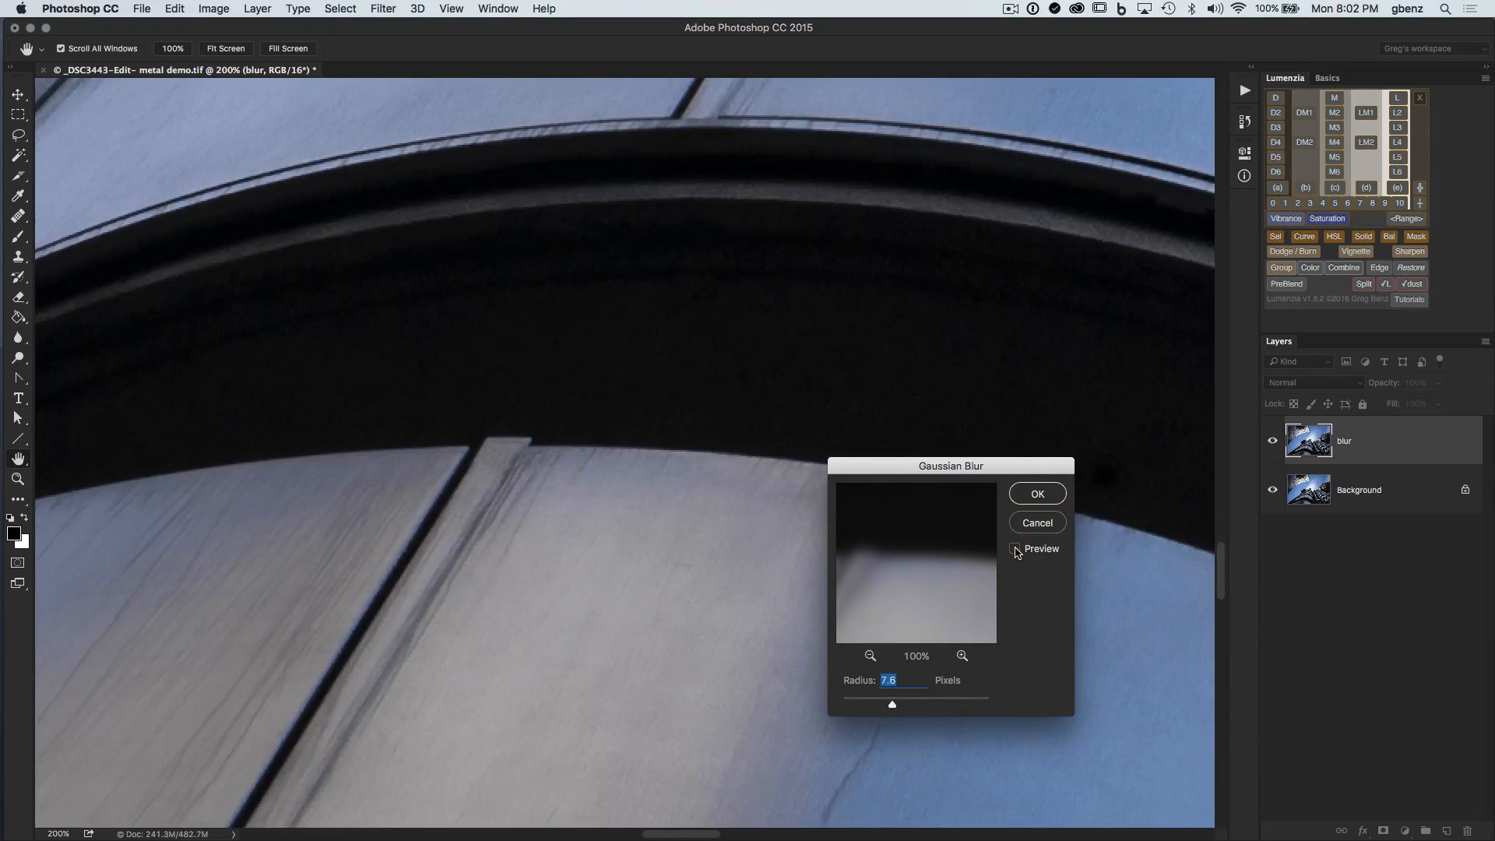
{"action": "left_click", "coordinate": [1014, 549]}
{"action": "left_click", "coordinate": [1013, 549]}
{"action": "left_click_drag", "start_coordinate": [892, 465], "coordinate": [886, 469]}
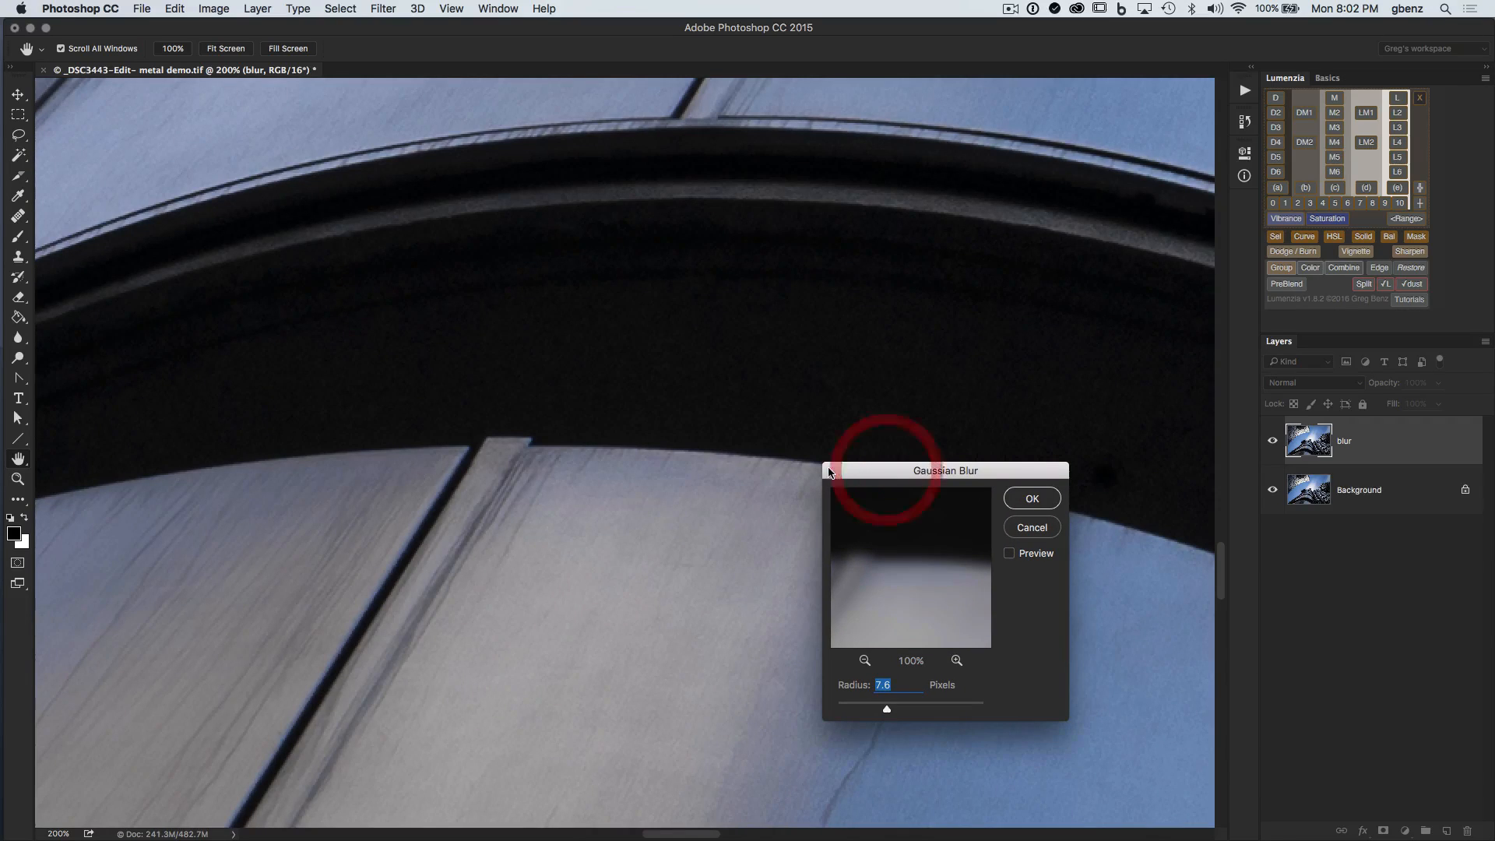
{"action": "left_click", "coordinate": [1010, 553]}
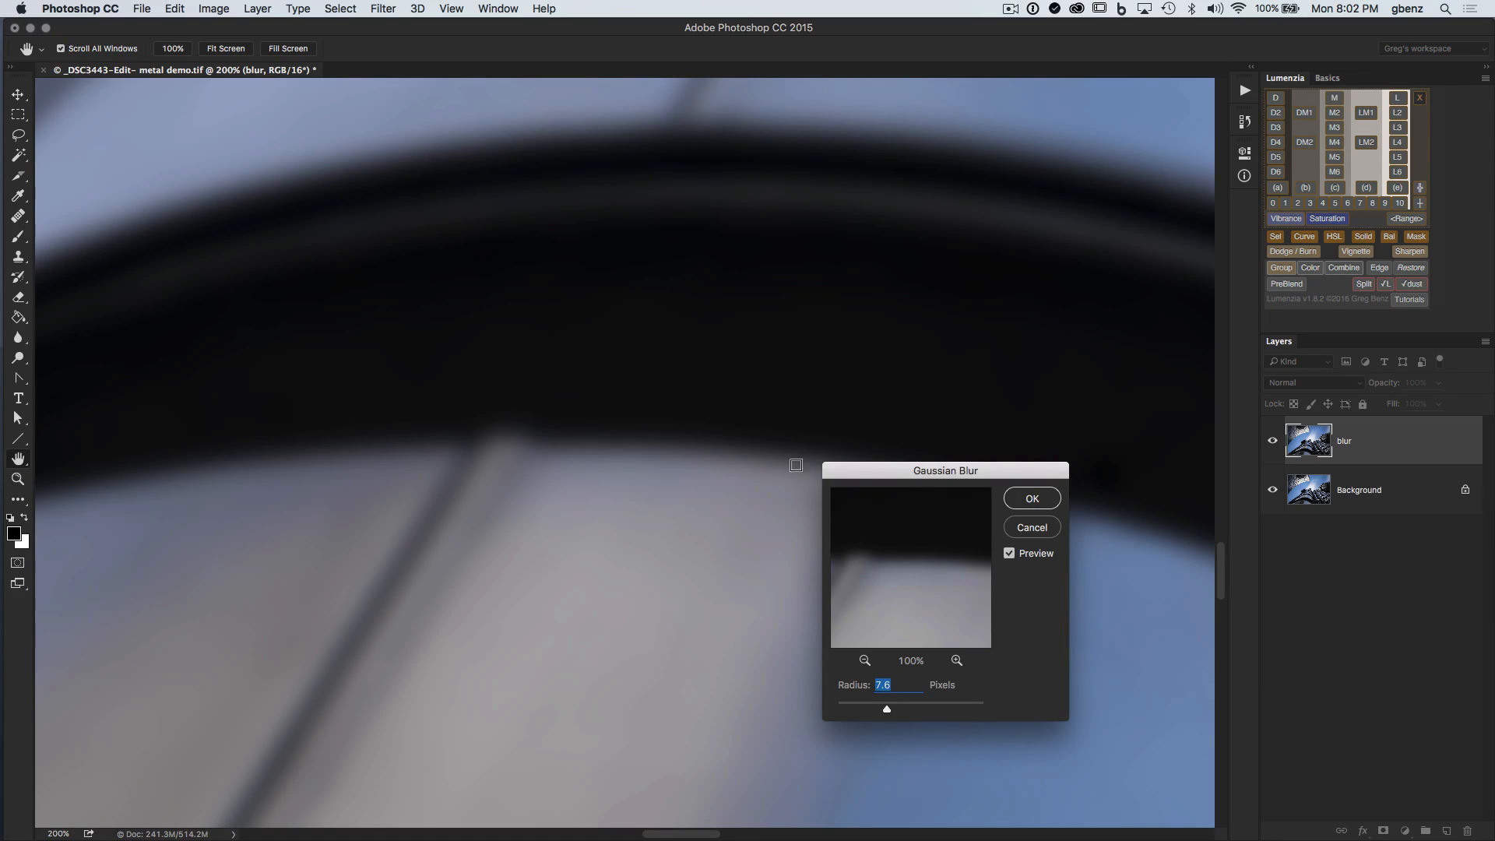
{"action": "left_click", "coordinate": [1018, 530]}
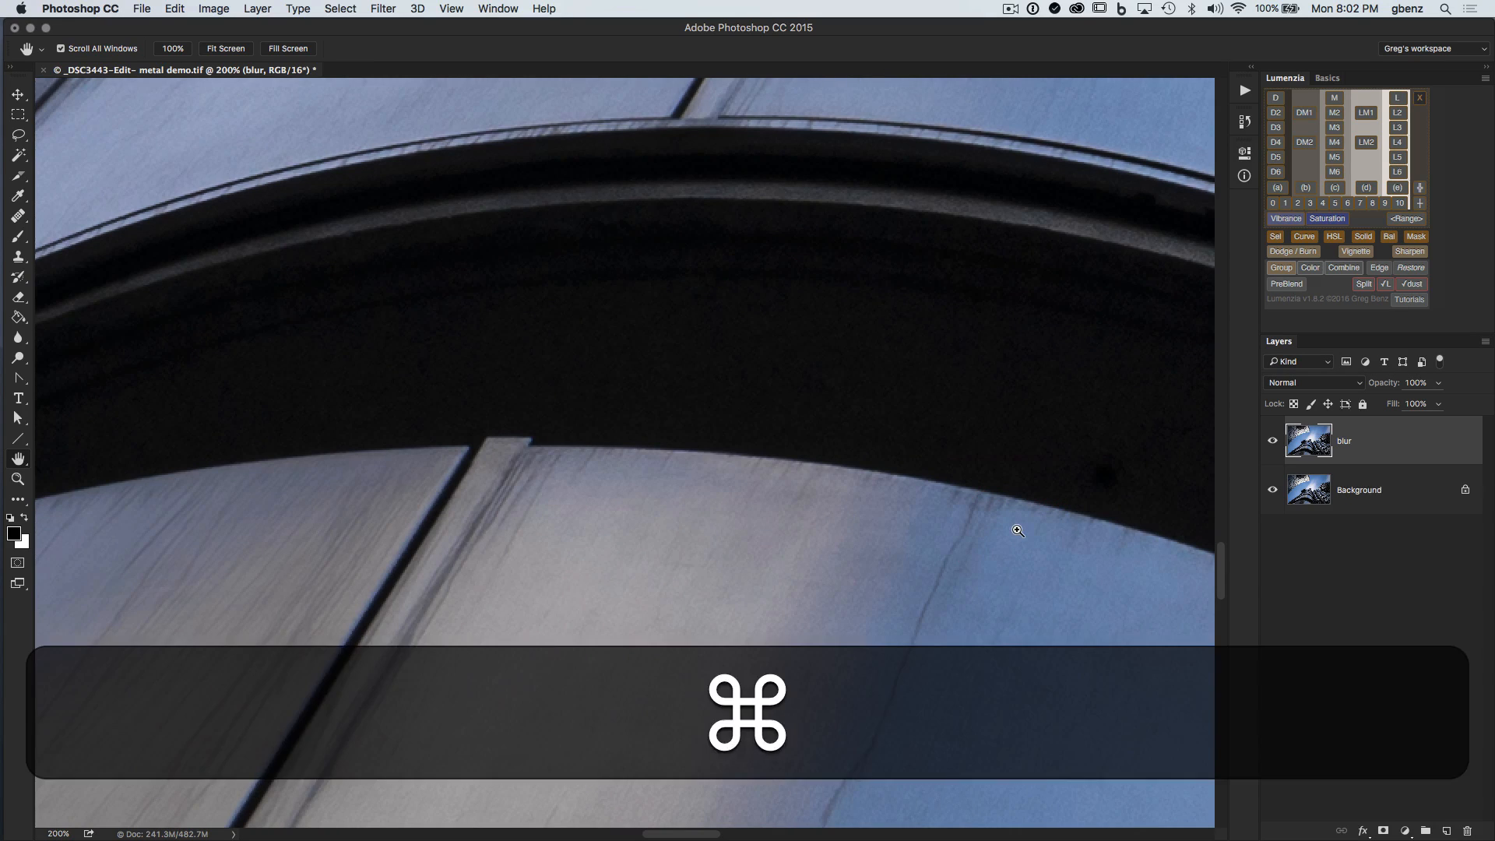
Step: Select a rectangular area around the lowest curved metal panels and copy it to a new layer
{"action": "key", "text": "super+minus"}
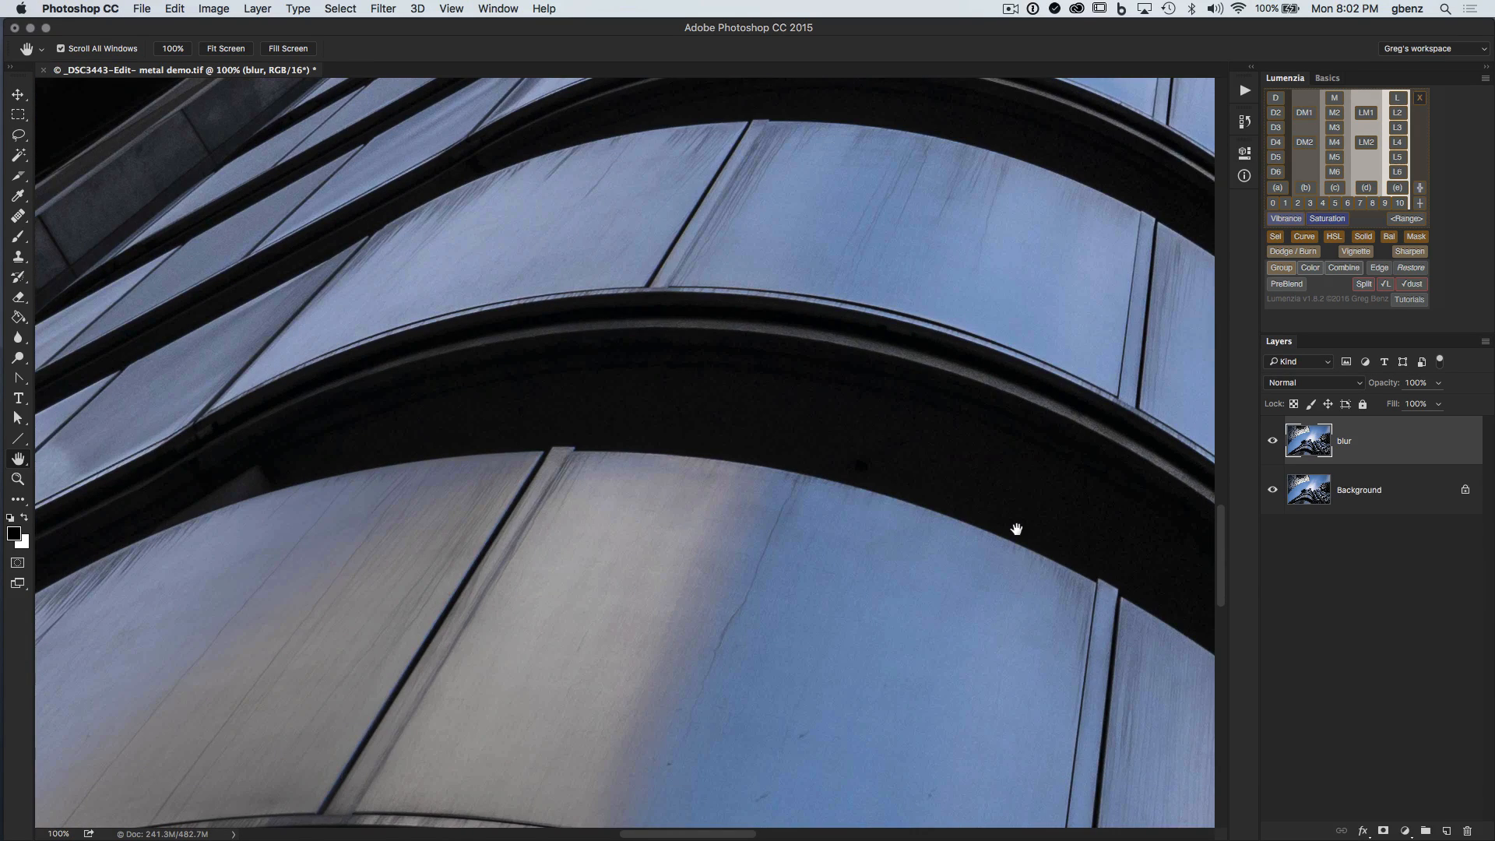
{"action": "key", "text": "super+minus"}
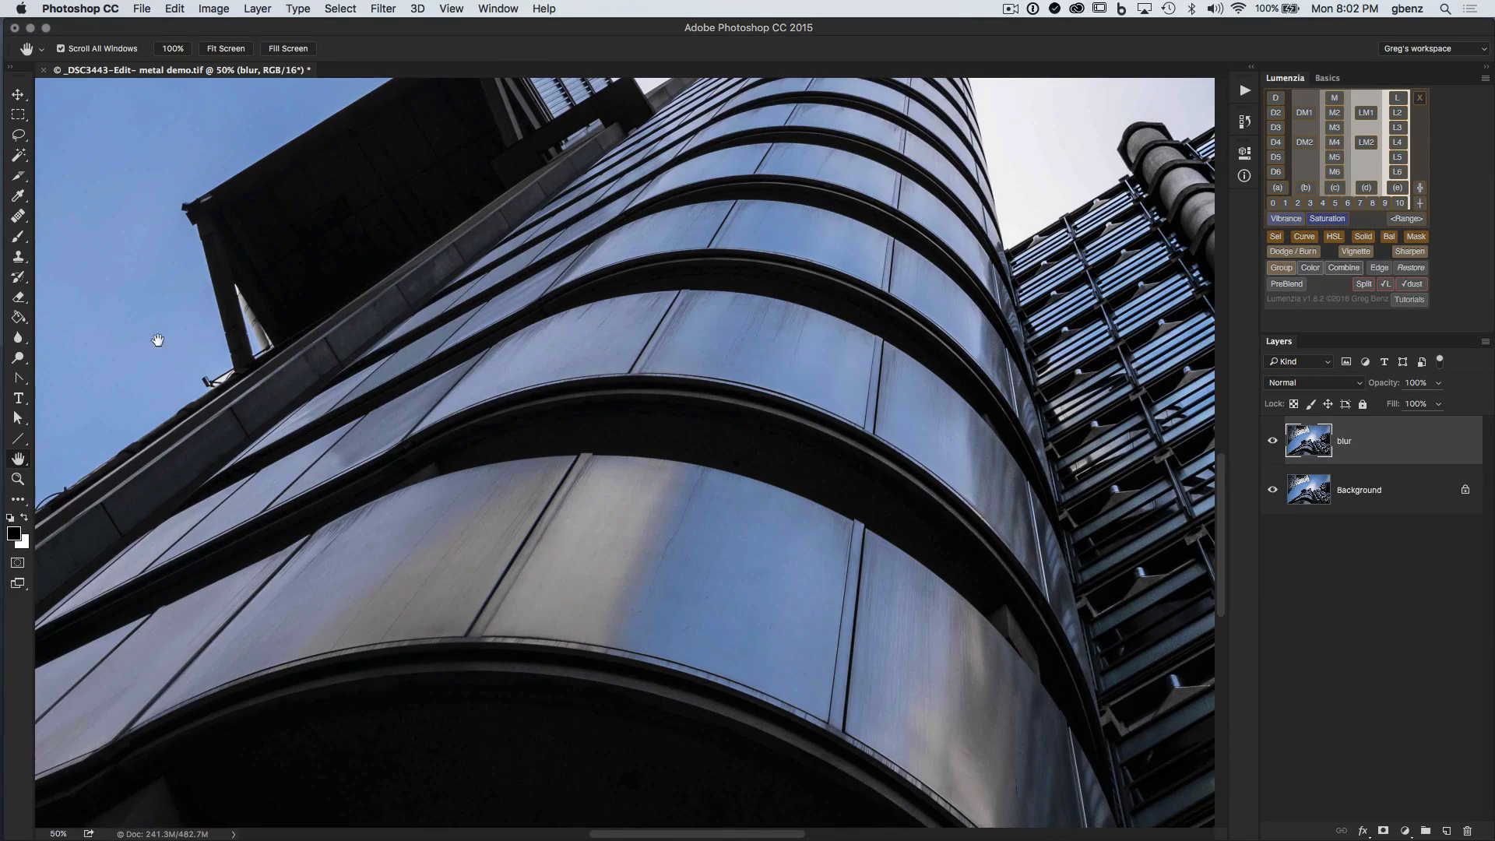
{"action": "left_click", "coordinate": [14, 120]}
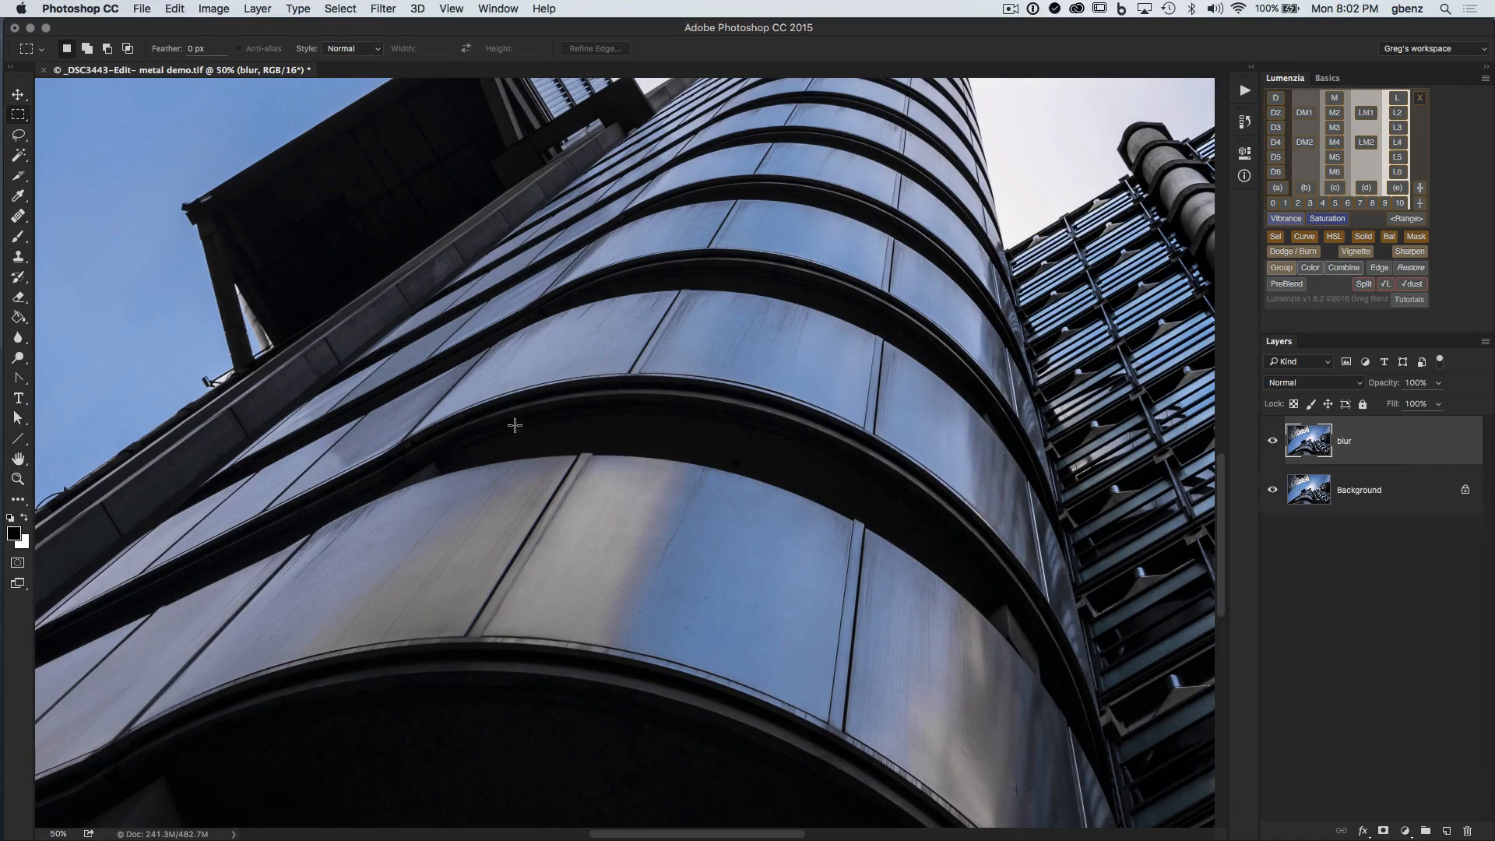
{"action": "left_click_drag", "start_coordinate": [510, 424], "coordinate": [979, 787]}
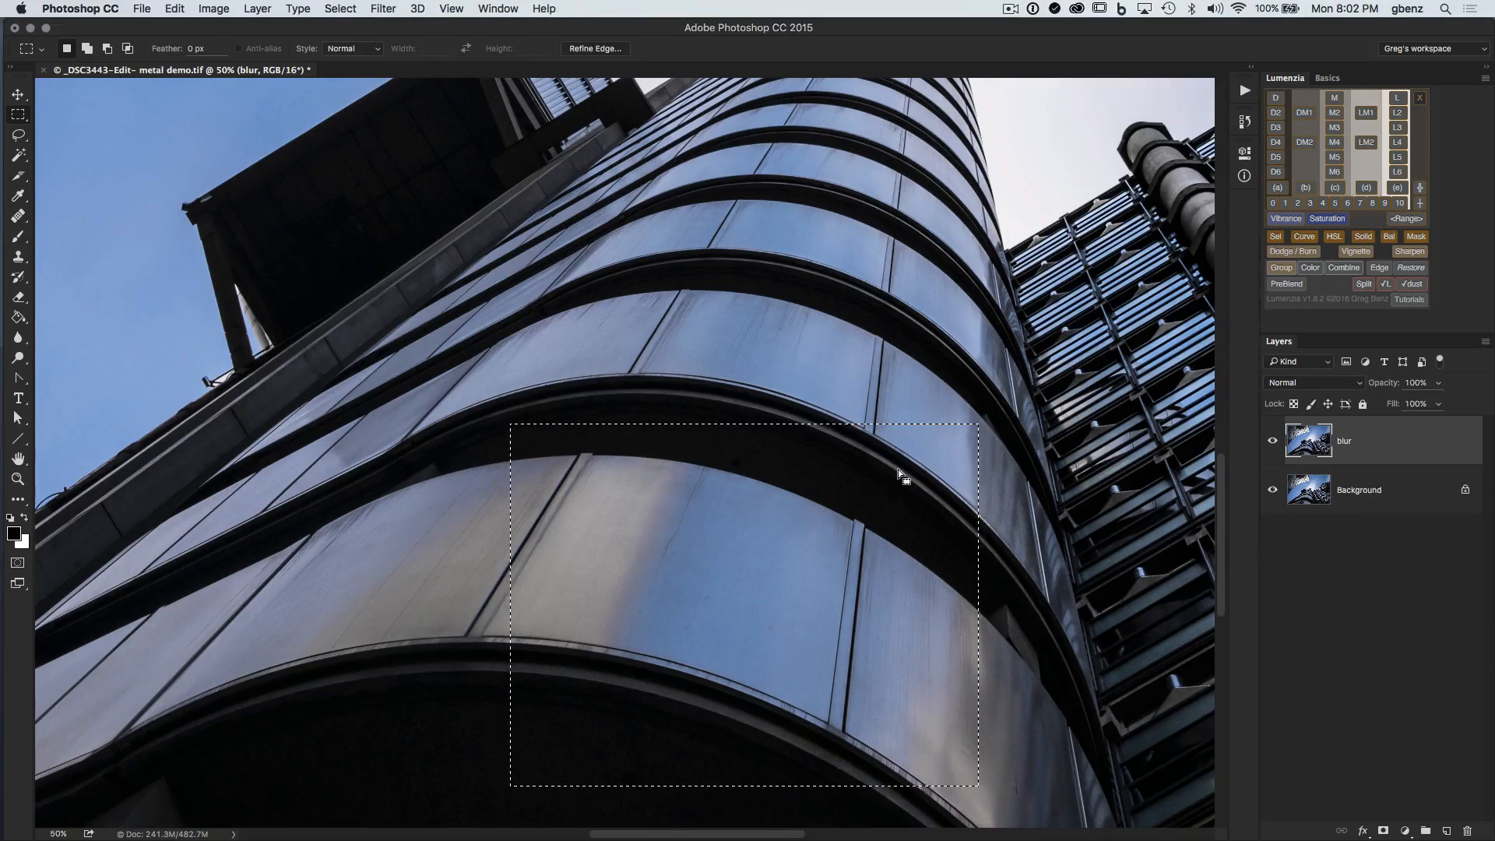
{"action": "key", "text": "super"}
{"action": "key", "text": "super+j"}
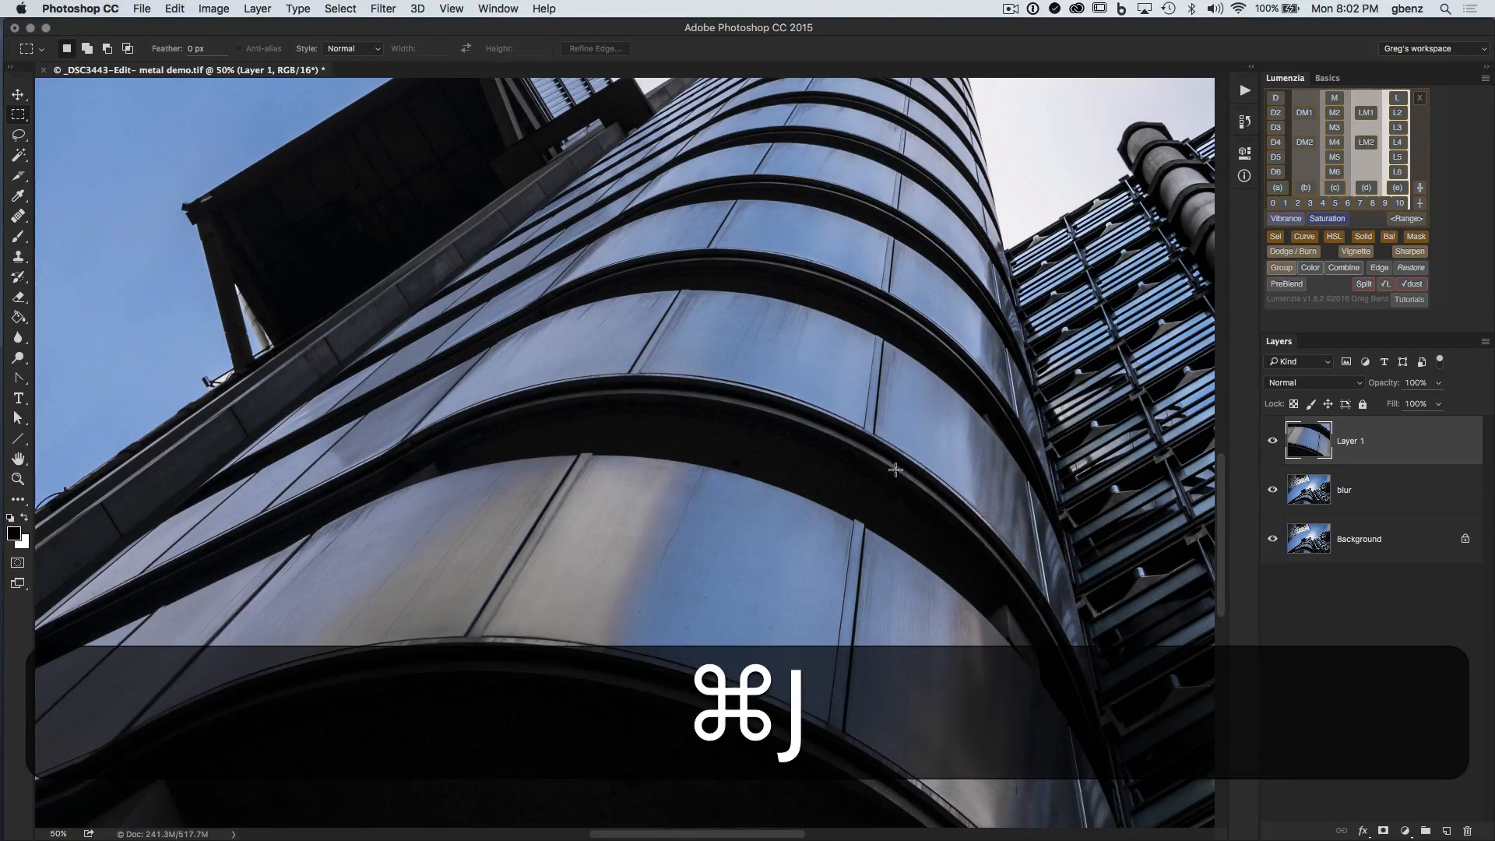
Step: Duplicate the copied panel layer into a new document, leaving the document name blank
{"action": "right_click", "coordinate": [1364, 427]}
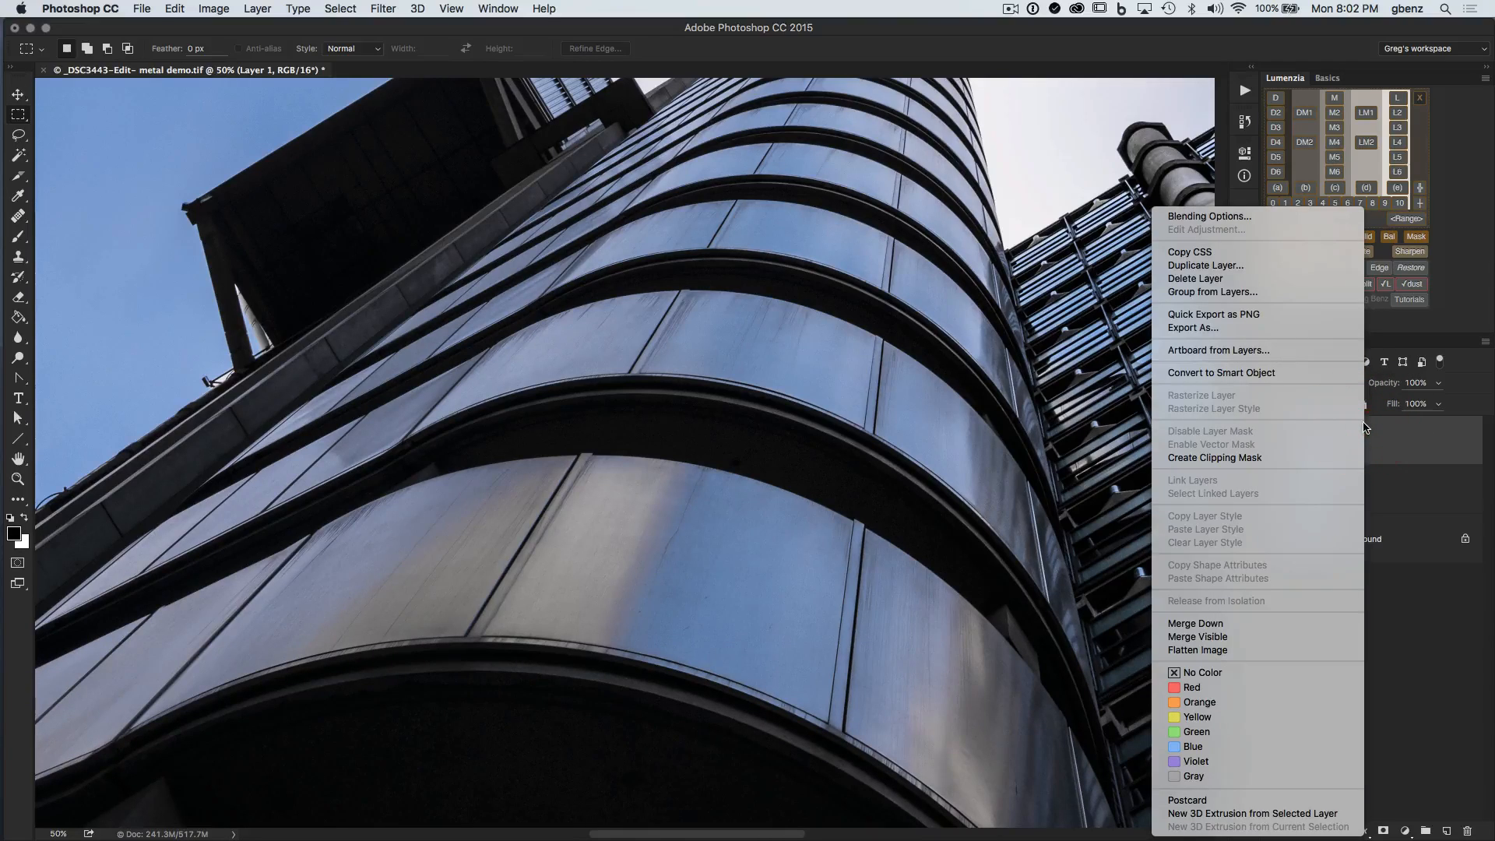
{"action": "left_click", "coordinate": [1238, 266]}
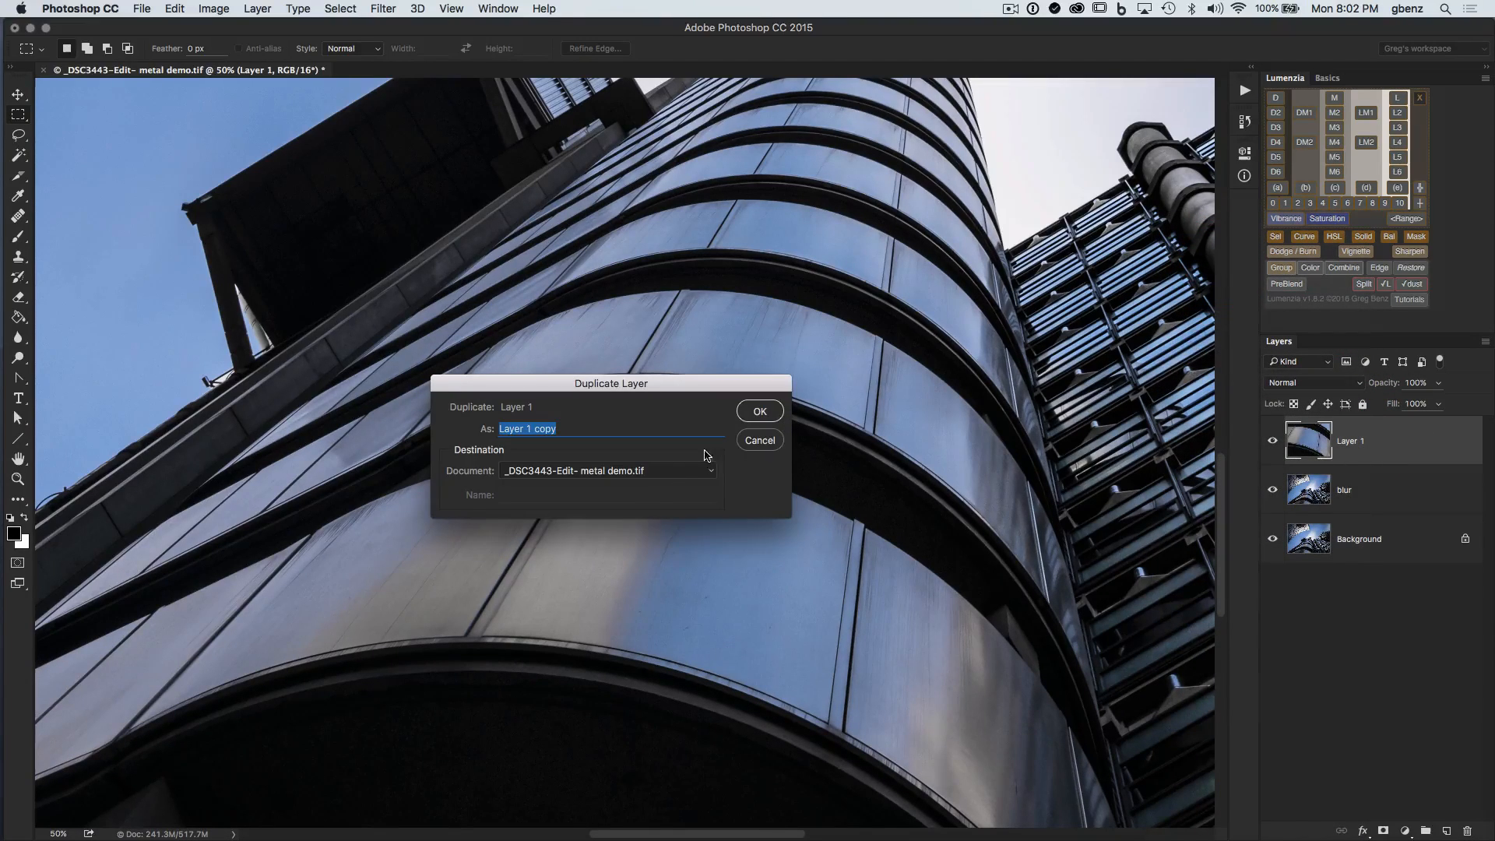
{"action": "left_click", "coordinate": [622, 471]}
{"action": "left_click", "coordinate": [615, 489]}
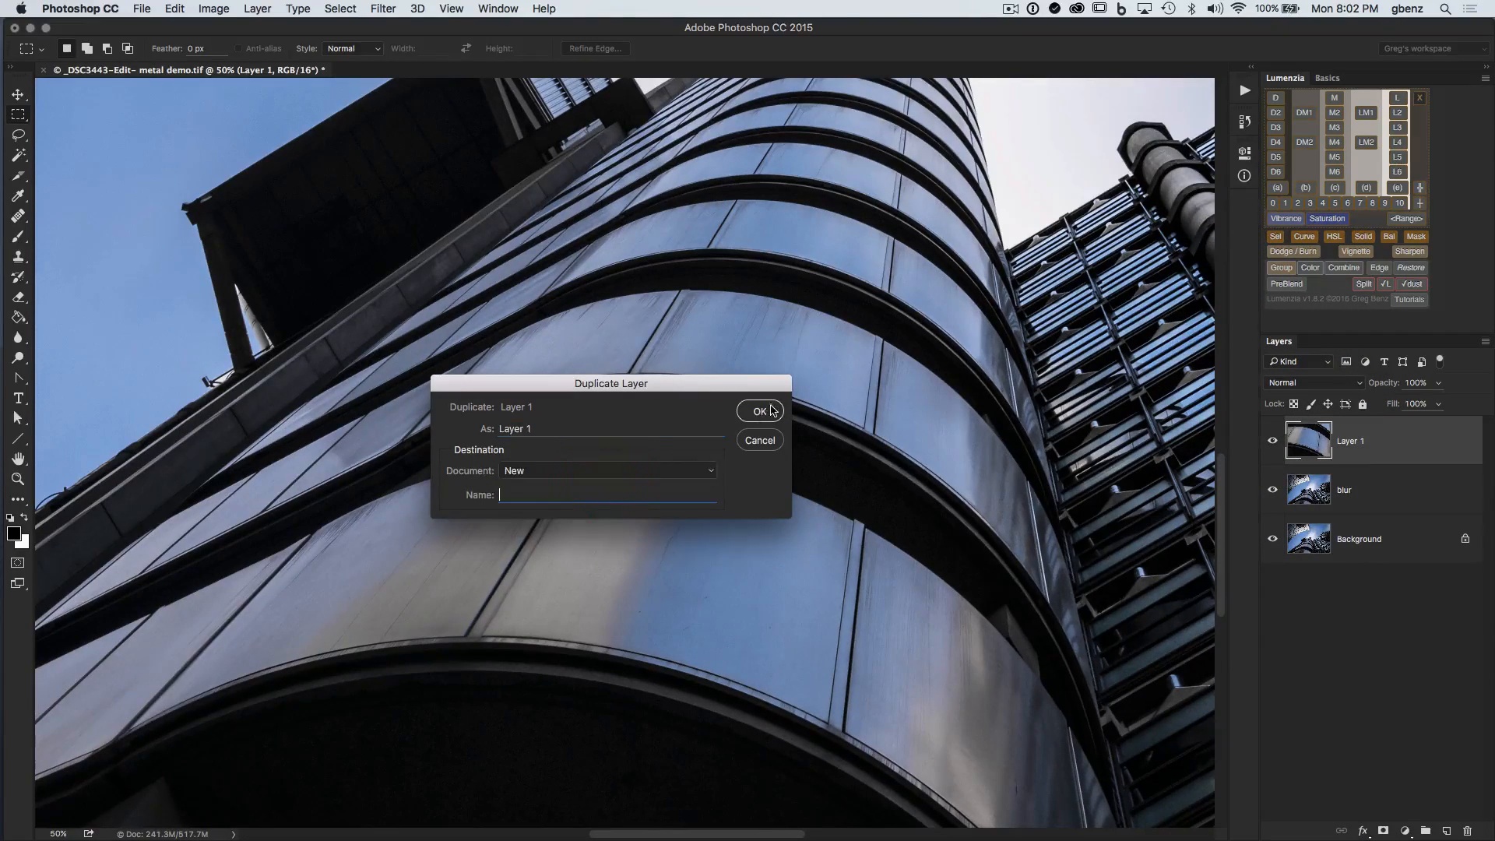
{"action": "left_click", "coordinate": [759, 411]}
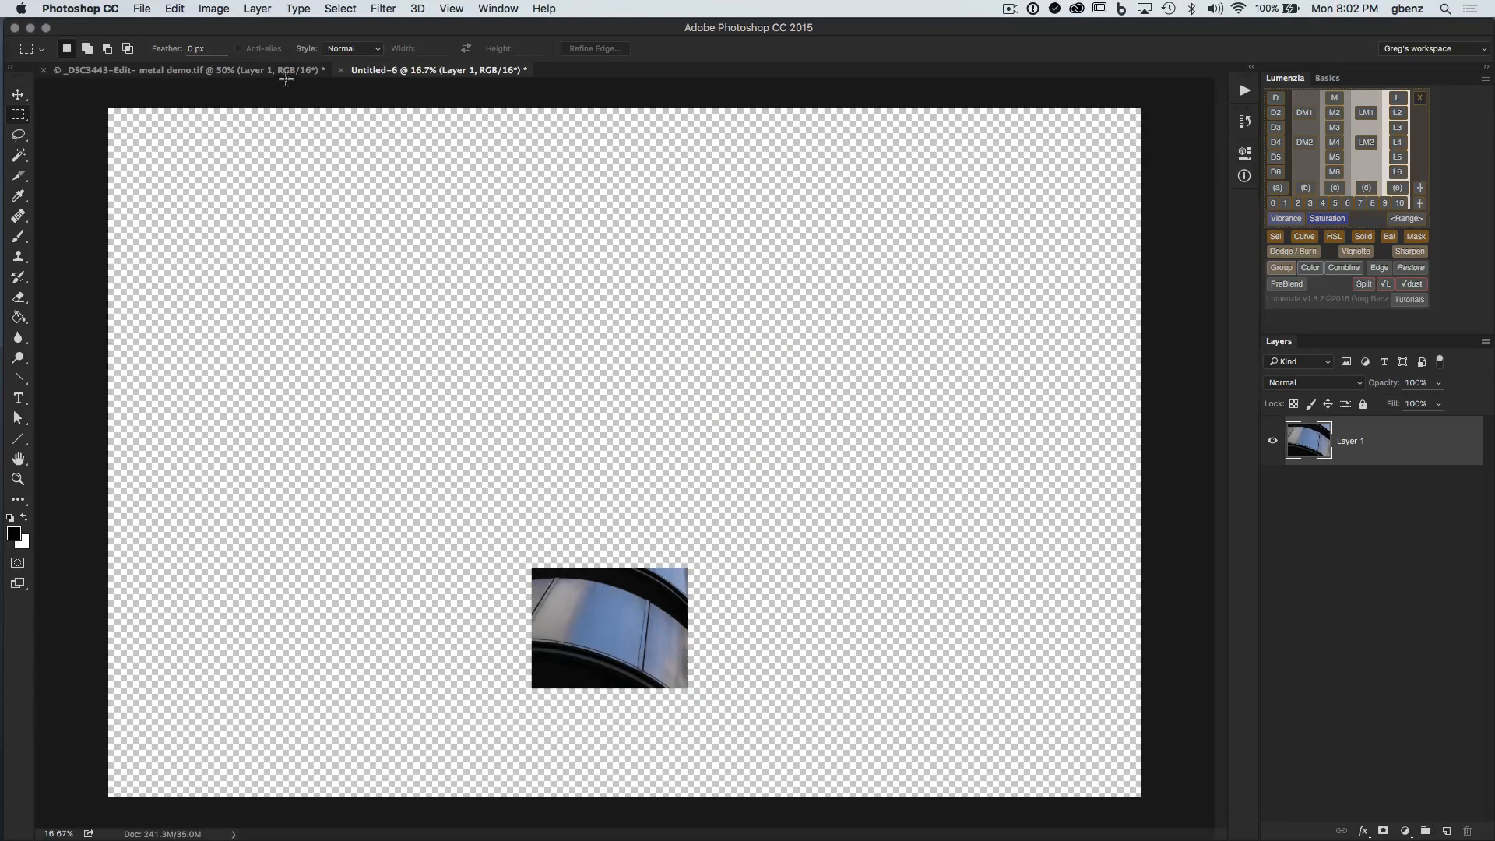
Step: Trim the new document on all four sides based on transparent pixels and fit the image to the window
{"action": "left_click", "coordinate": [214, 11]}
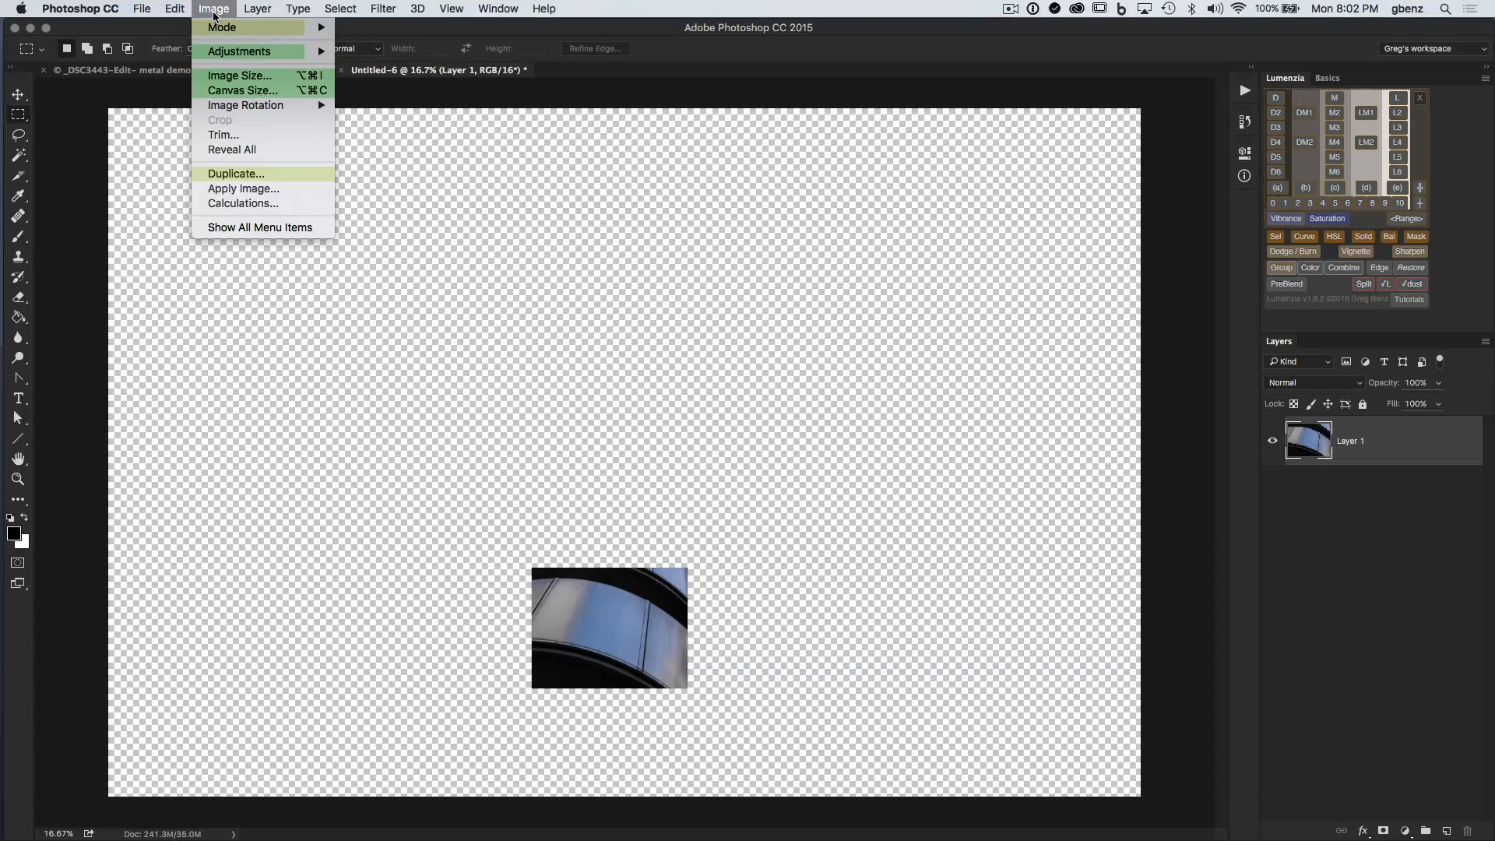
{"action": "left_click", "coordinate": [225, 134]}
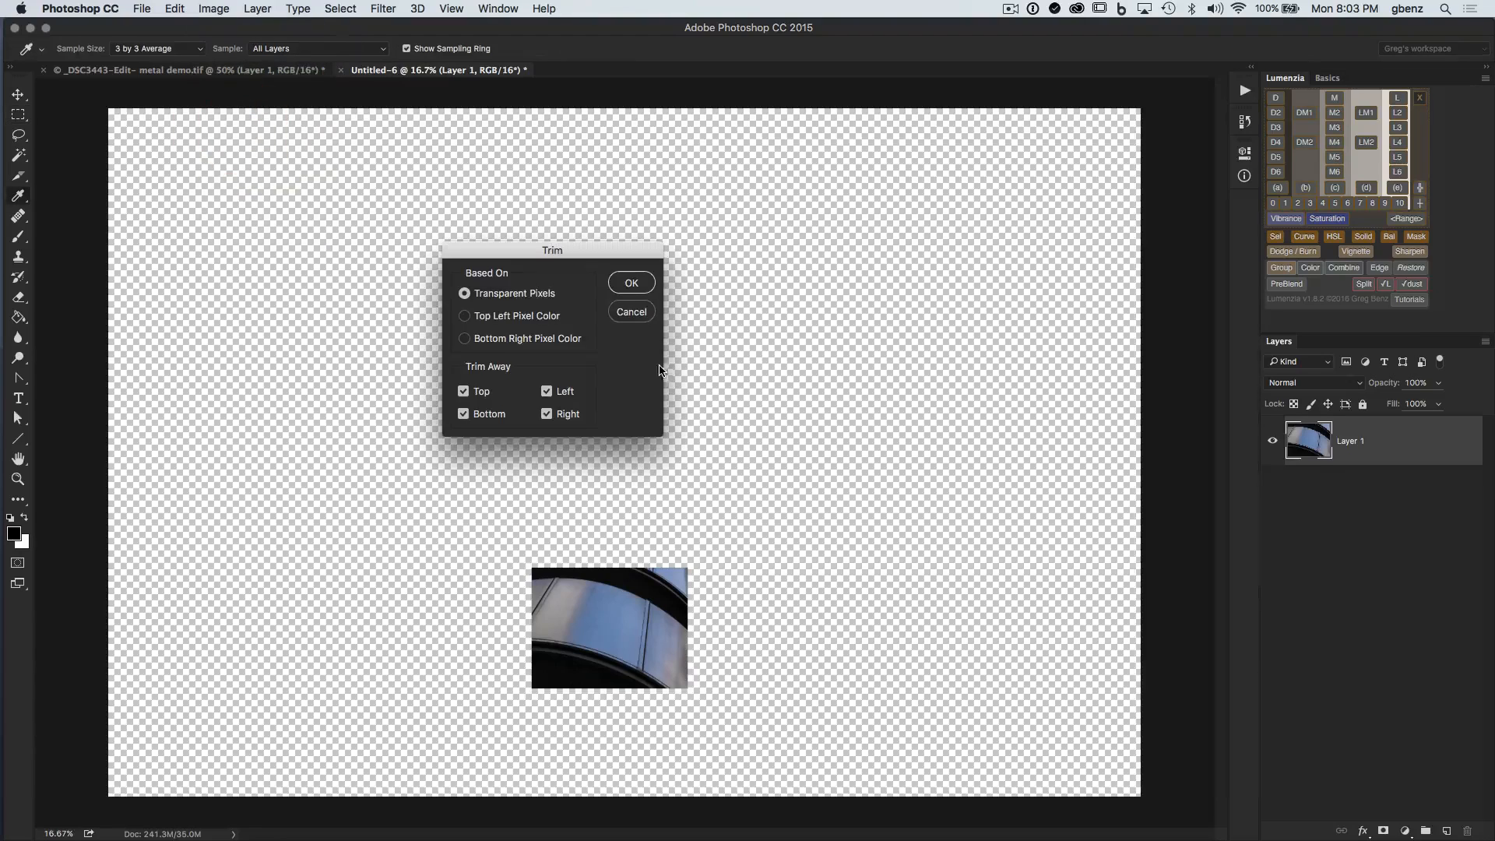
{"action": "left_click", "coordinate": [632, 283]}
{"action": "key", "text": "m"}
{"action": "key", "text": "super+0"}
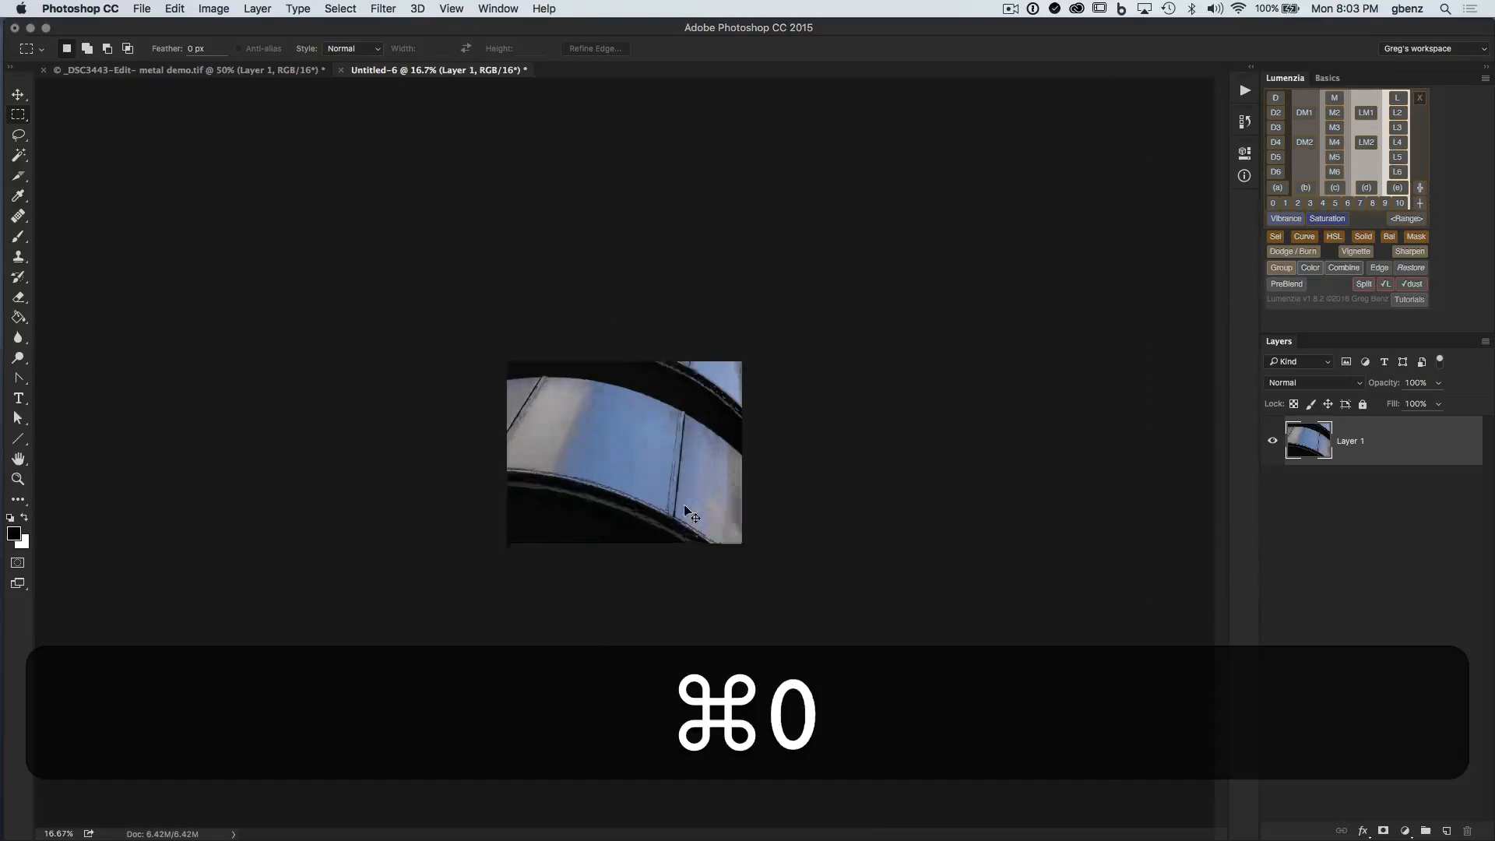
Step: Preview Surface Blur on the sample at a 15-pixel radius, testing thresholds of 255 and 30 levels
{"action": "left_click", "coordinate": [383, 7]}
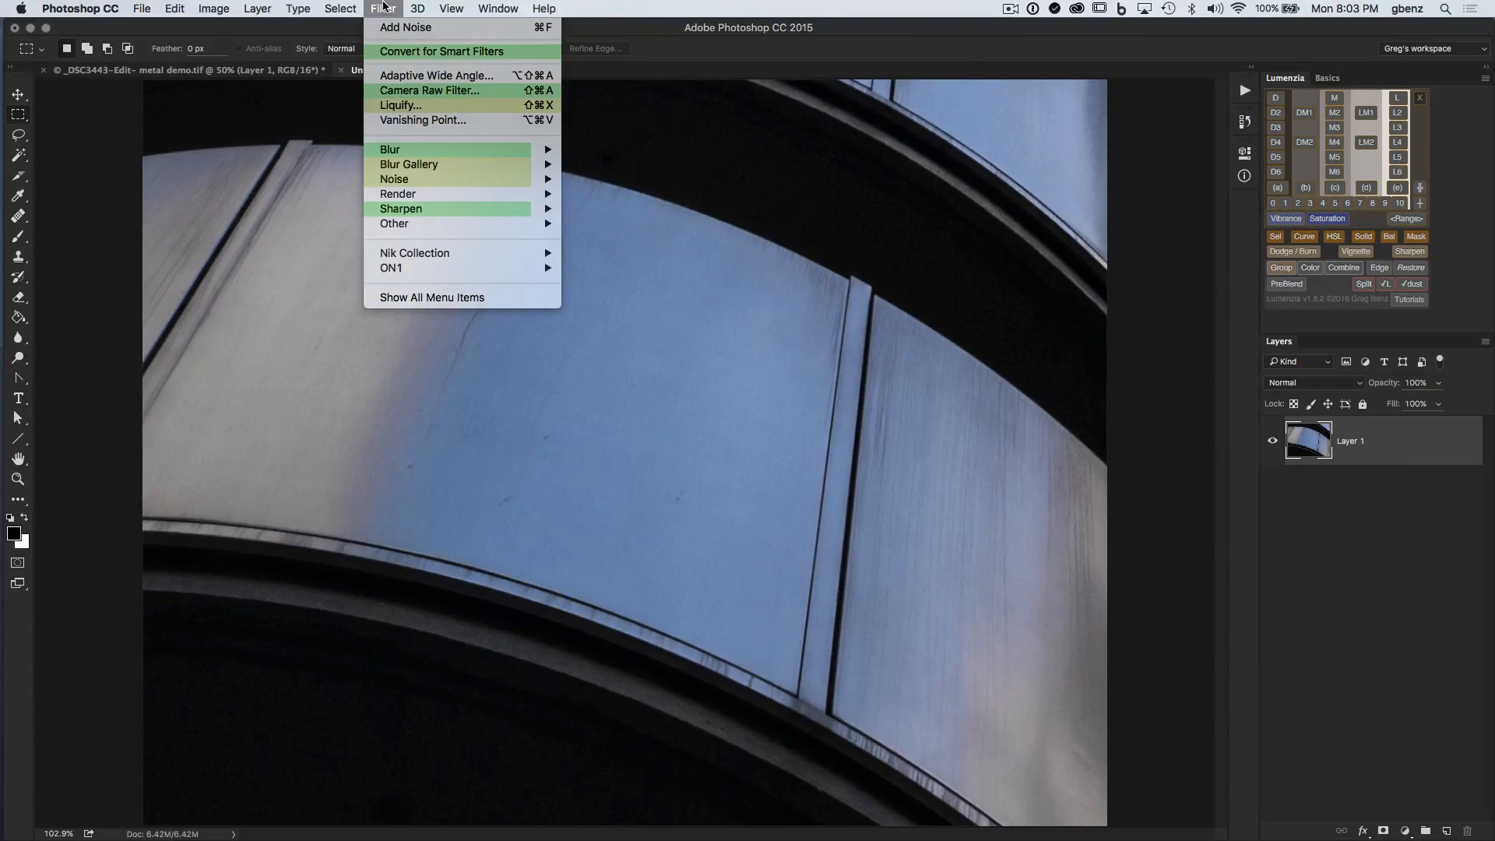
{"action": "mouse_move", "coordinate": [415, 154]}
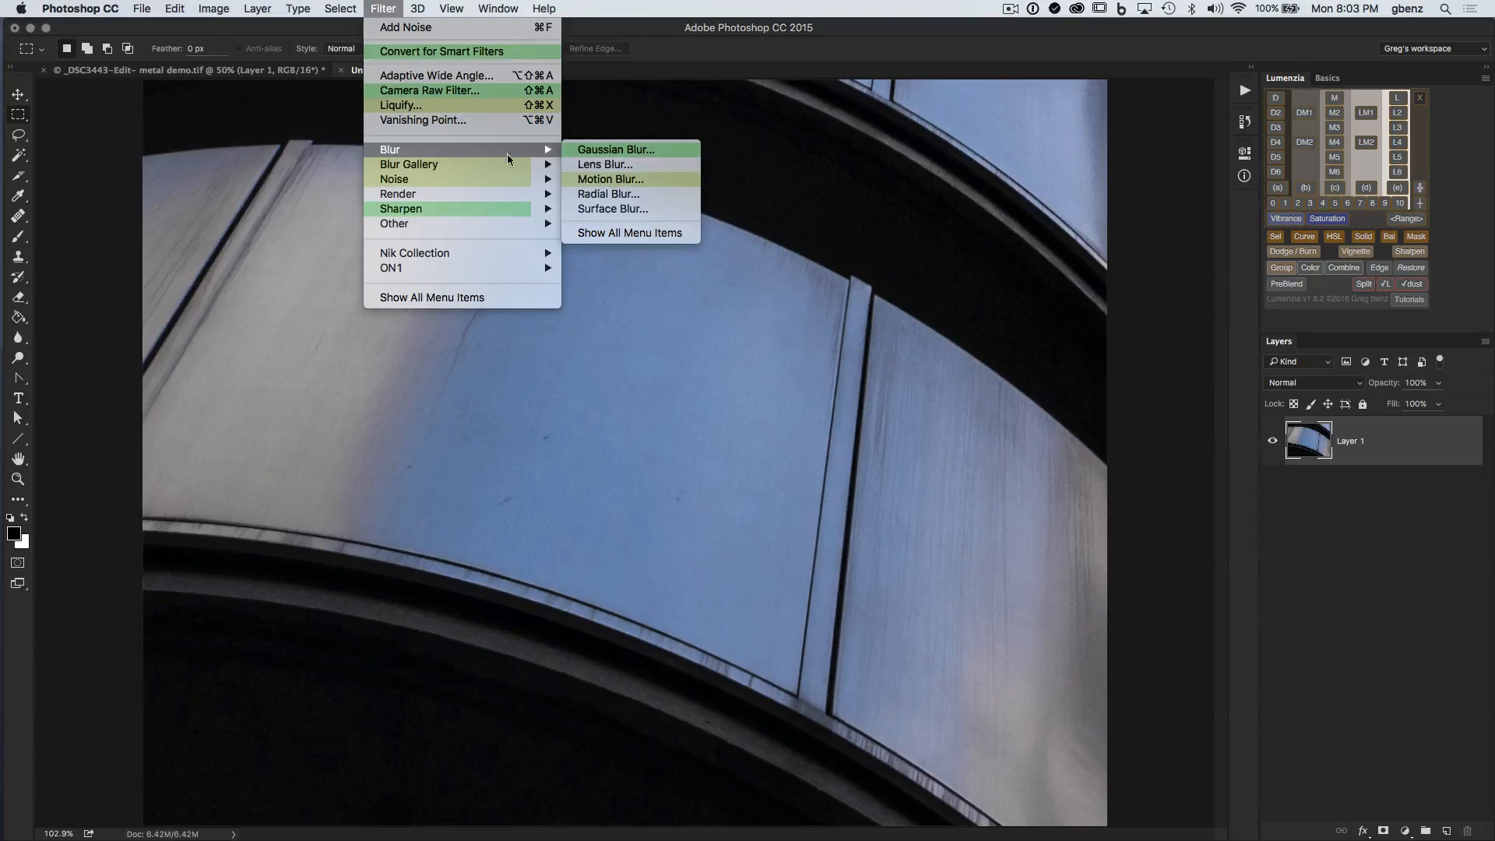
{"action": "left_click", "coordinate": [626, 209]}
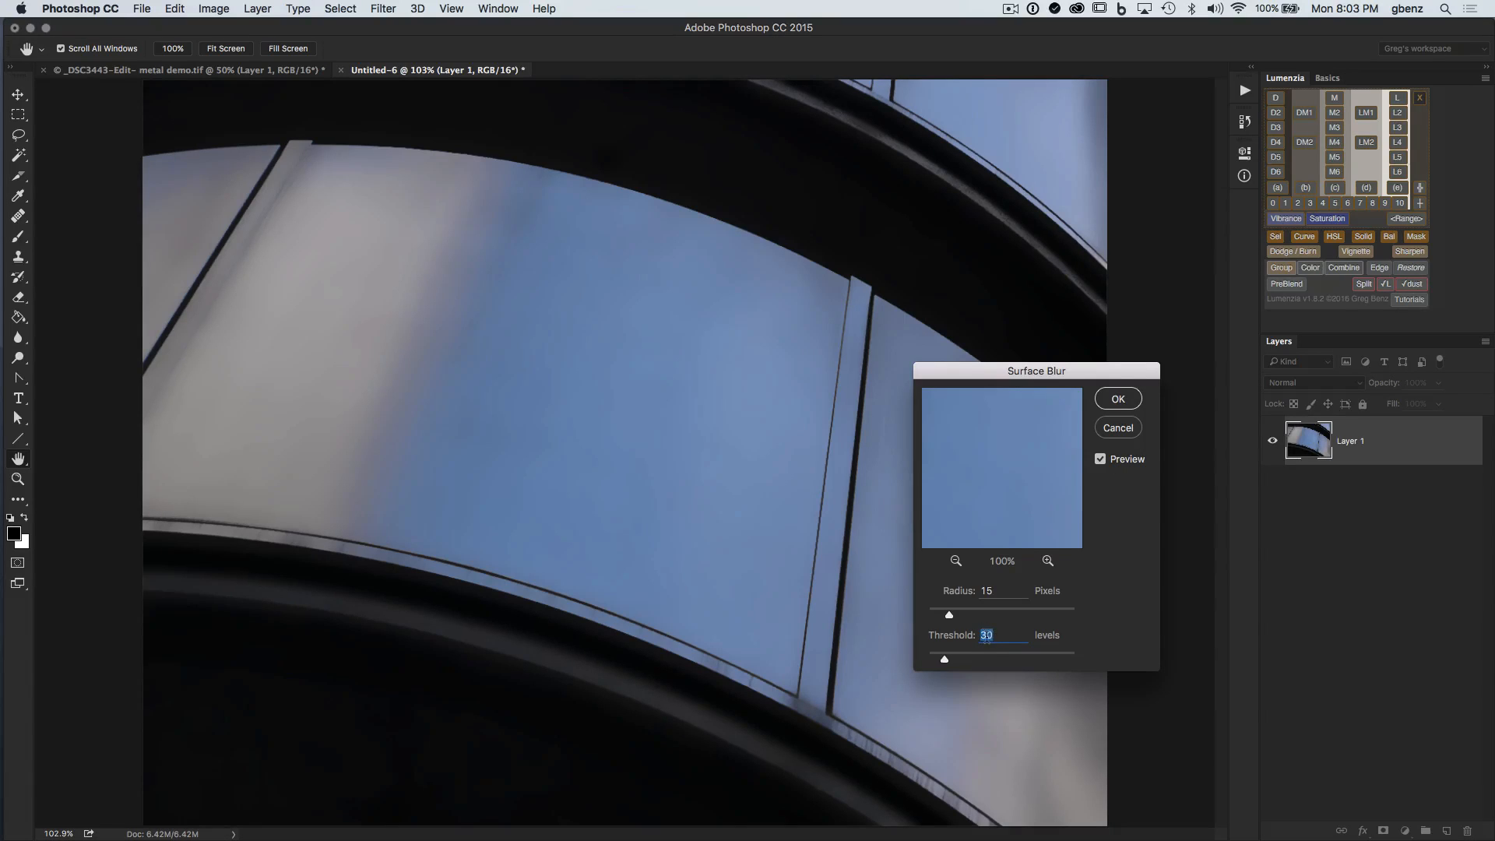
{"action": "left_click_drag", "start_coordinate": [944, 661], "coordinate": [1118, 661]}
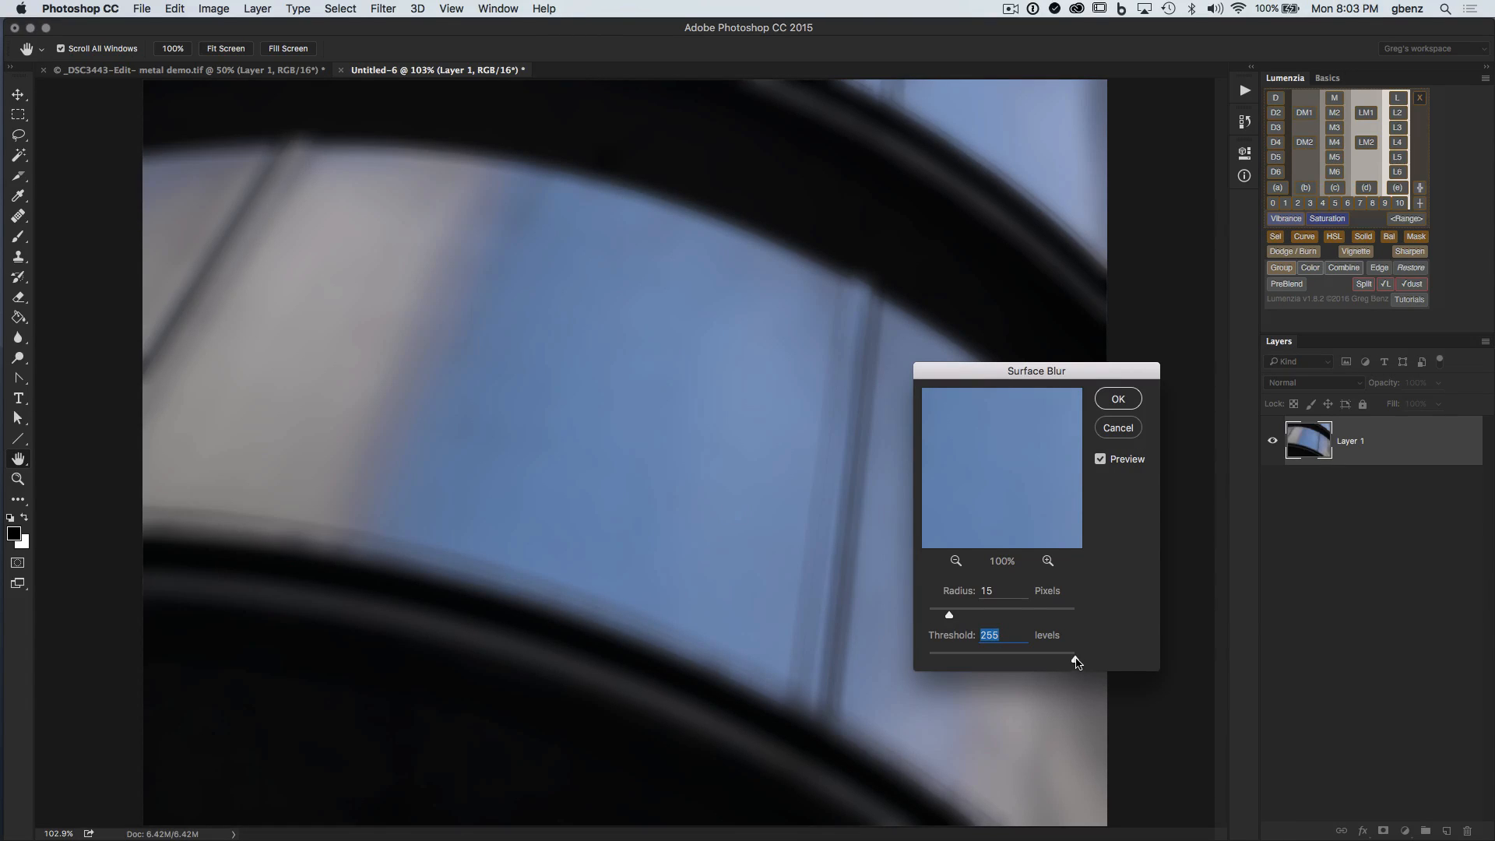
{"action": "left_click_drag", "start_coordinate": [1076, 662], "coordinate": [944, 657]}
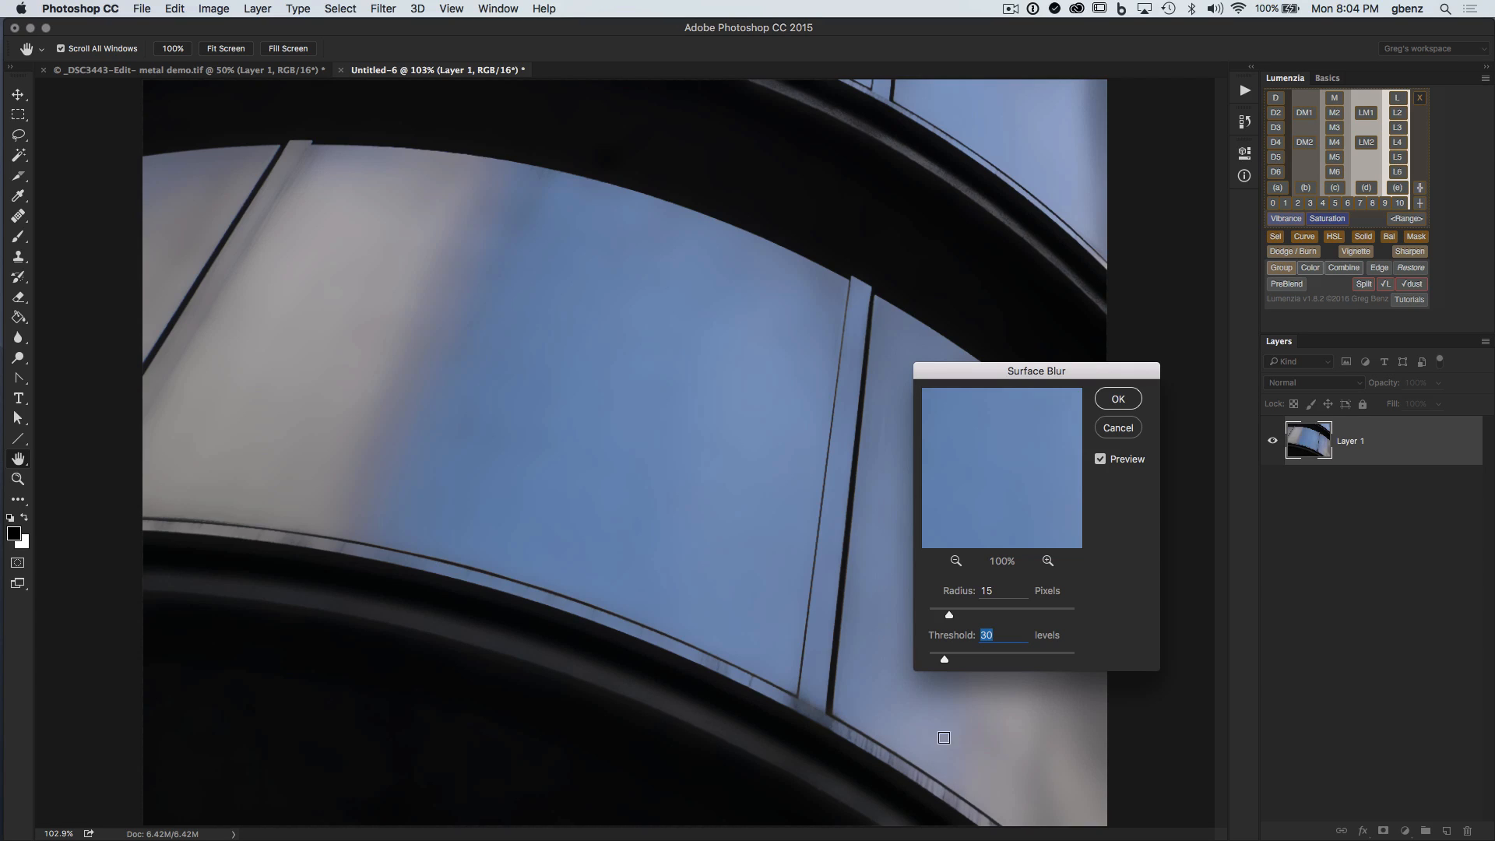
Step: Test Surface Blur thresholds of 69 and 29 levels on the sample, and settle on 35 levels
{"action": "left_click", "coordinate": [968, 660]}
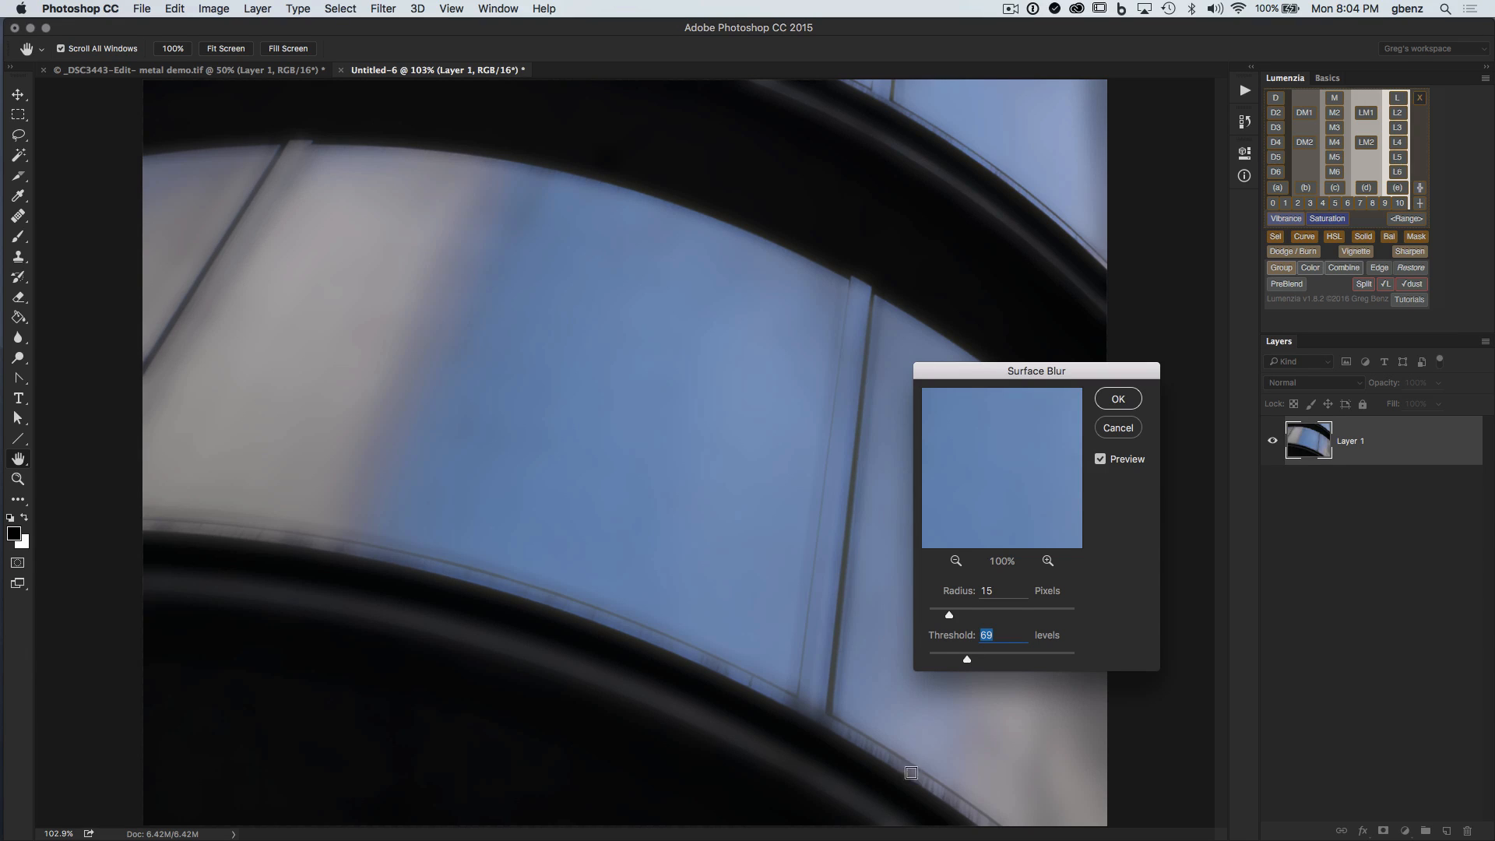
{"action": "left_click", "coordinate": [949, 659]}
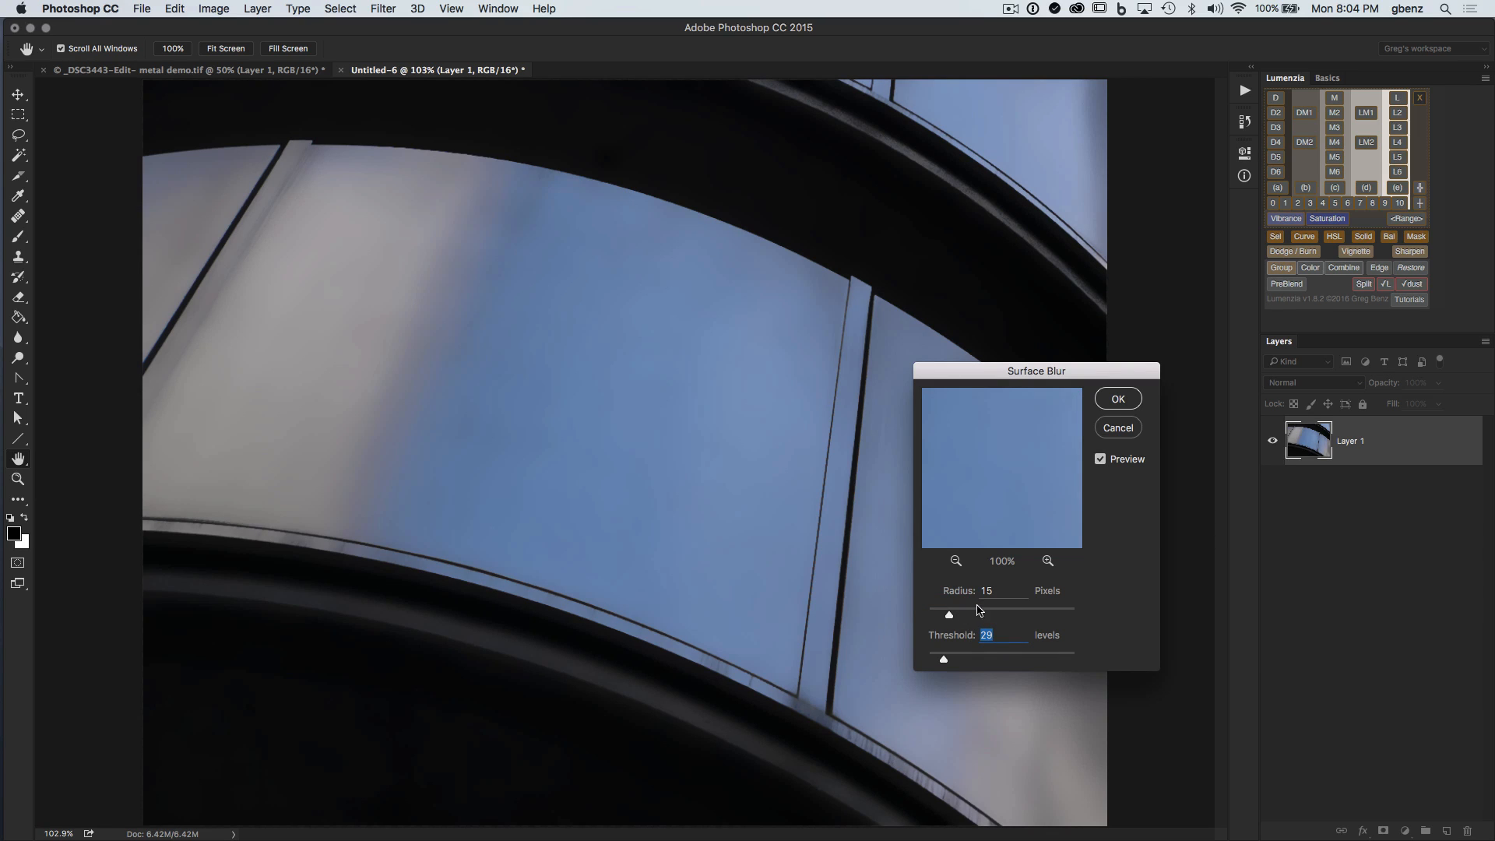
{"action": "left_click", "coordinate": [990, 615]}
{"action": "left_click_drag", "start_coordinate": [943, 660], "coordinate": [944, 661]}
Step: Compare the sample with the Surface Blur preview off and on, and cancel the filter
{"action": "left_click", "coordinate": [1100, 460]}
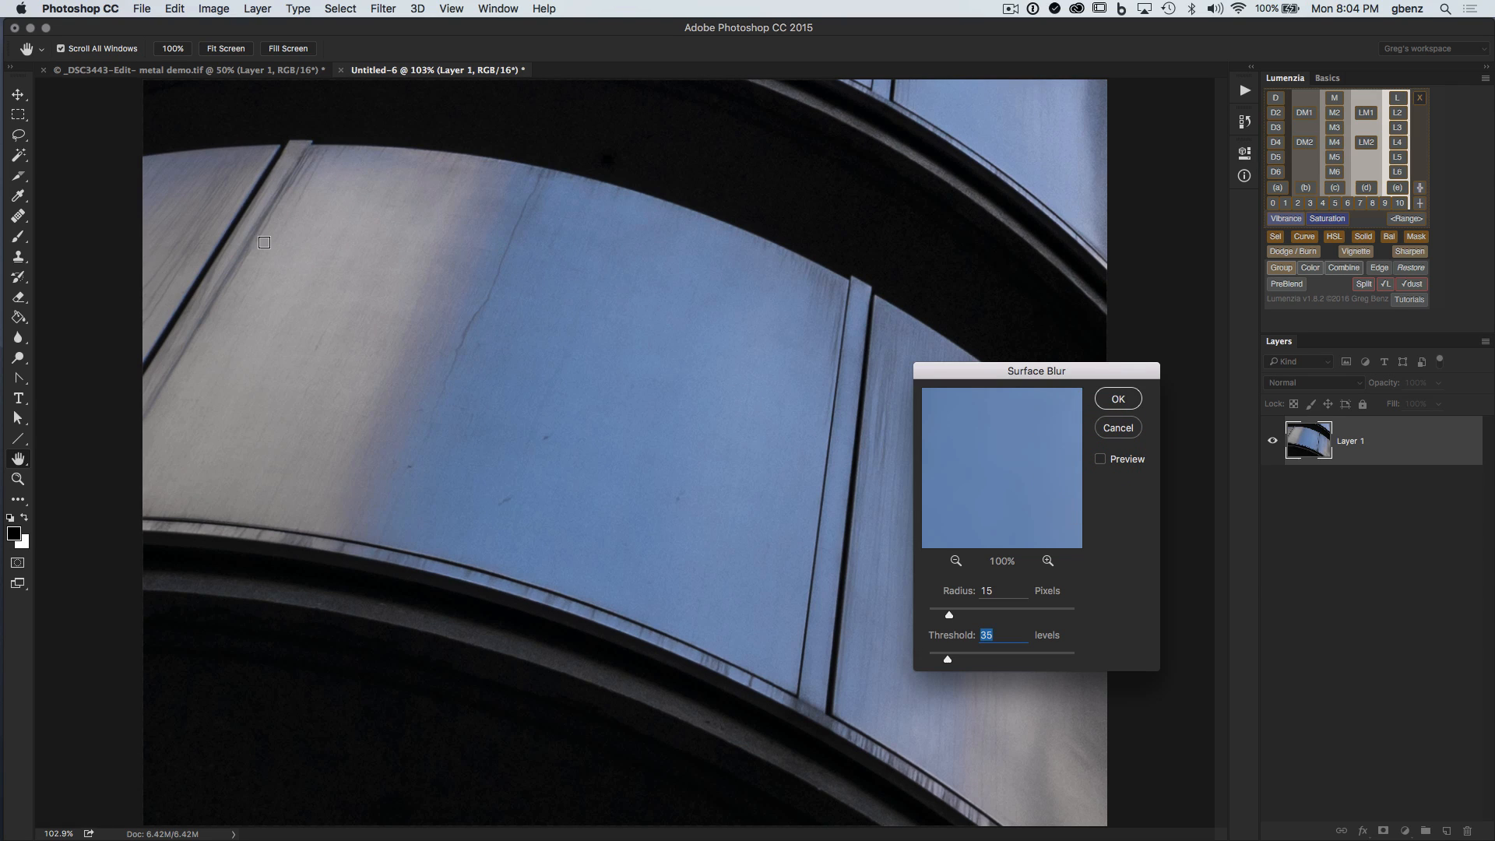
{"action": "left_click", "coordinate": [1100, 459]}
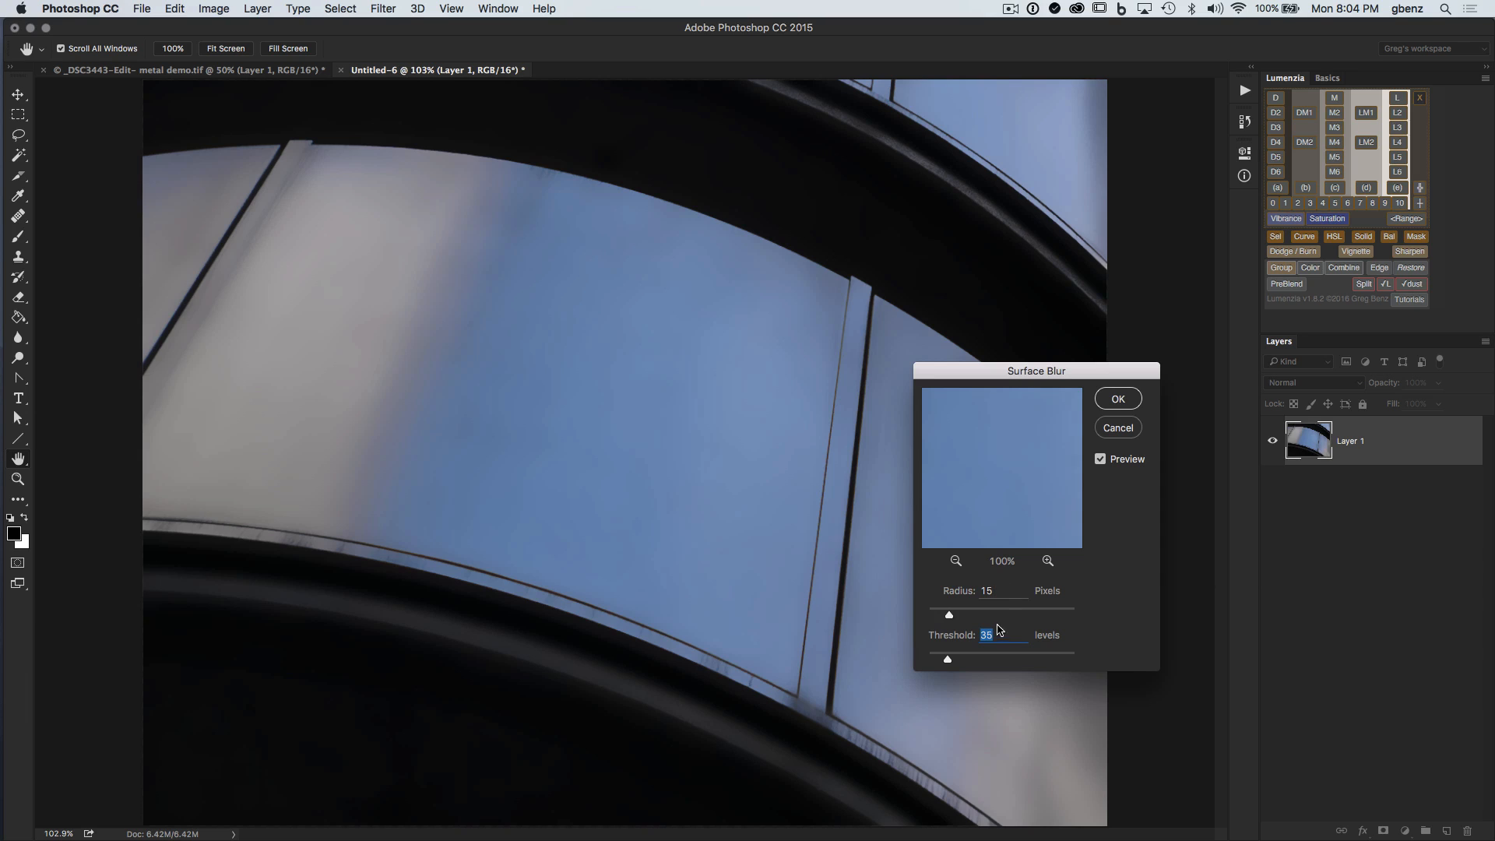
{"action": "left_click", "coordinate": [1128, 429]}
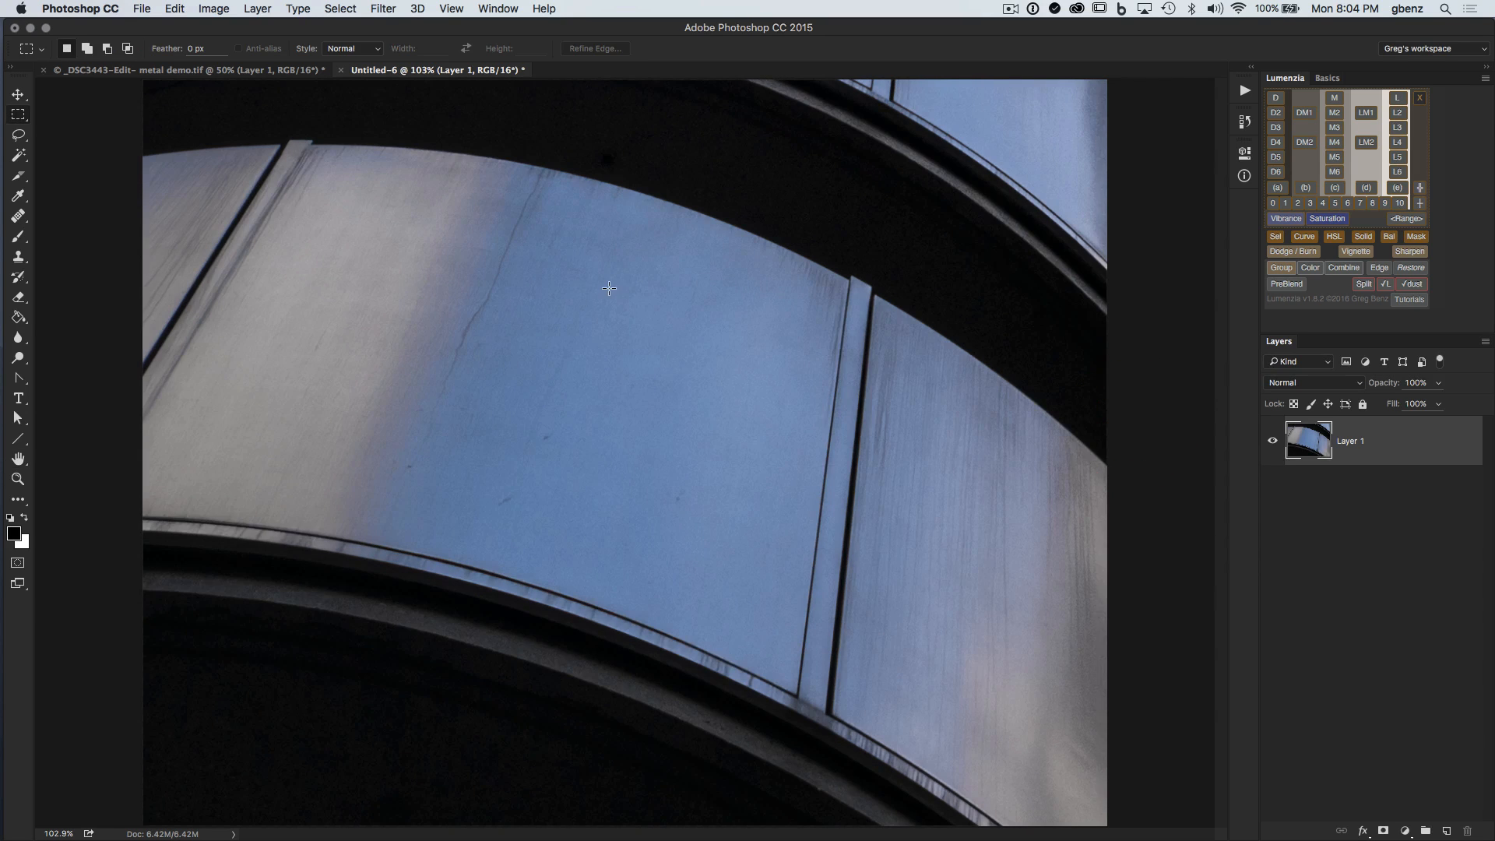
Step: Close the sample document without saving and delete Layer 1 from the building photo
{"action": "left_click", "coordinate": [341, 70]}
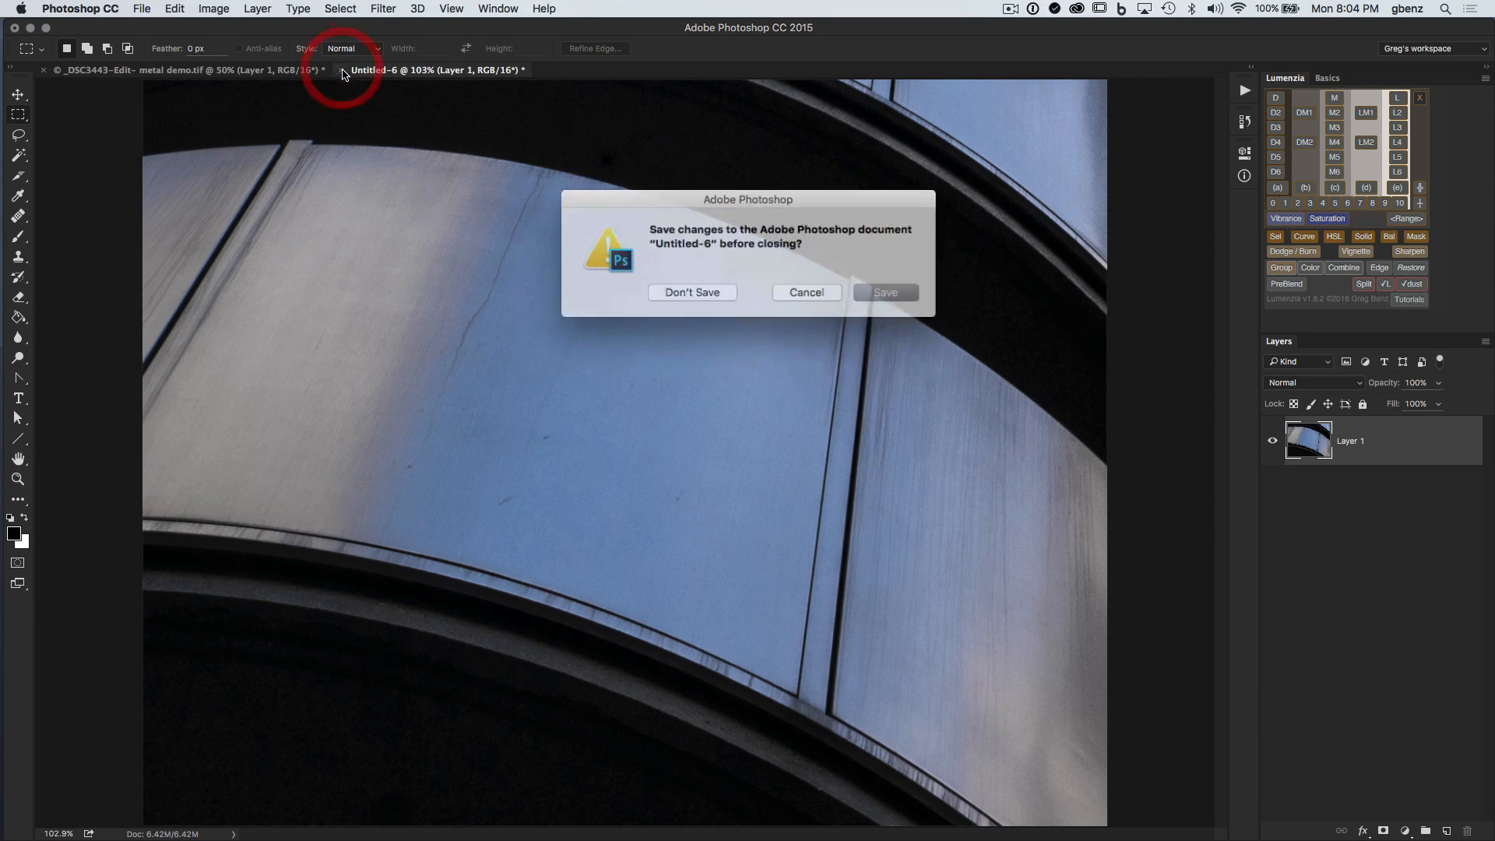
{"action": "left_click", "coordinate": [701, 292]}
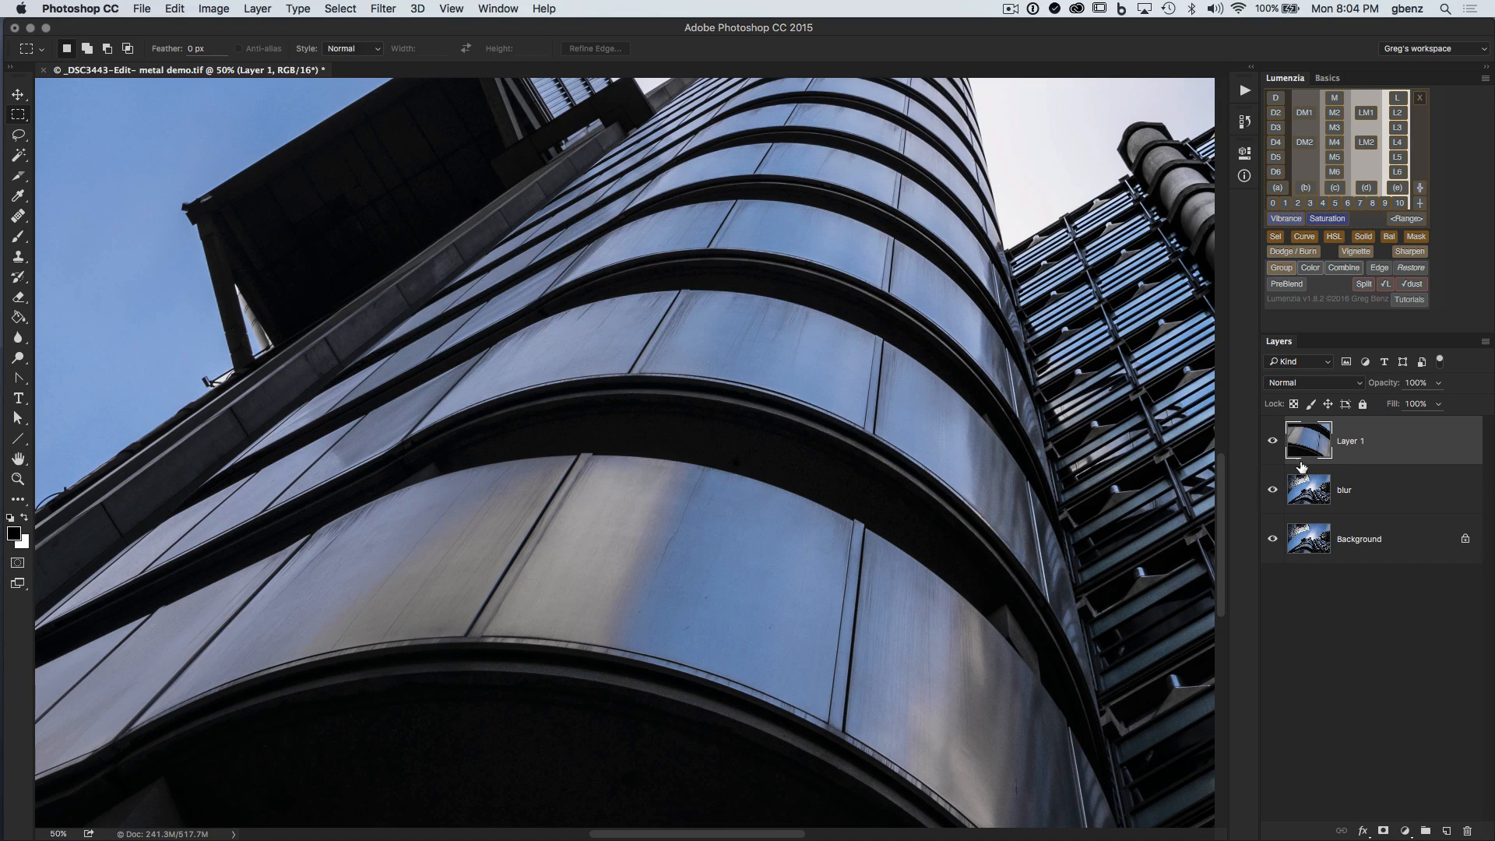
{"action": "left_click", "coordinate": [1466, 832]}
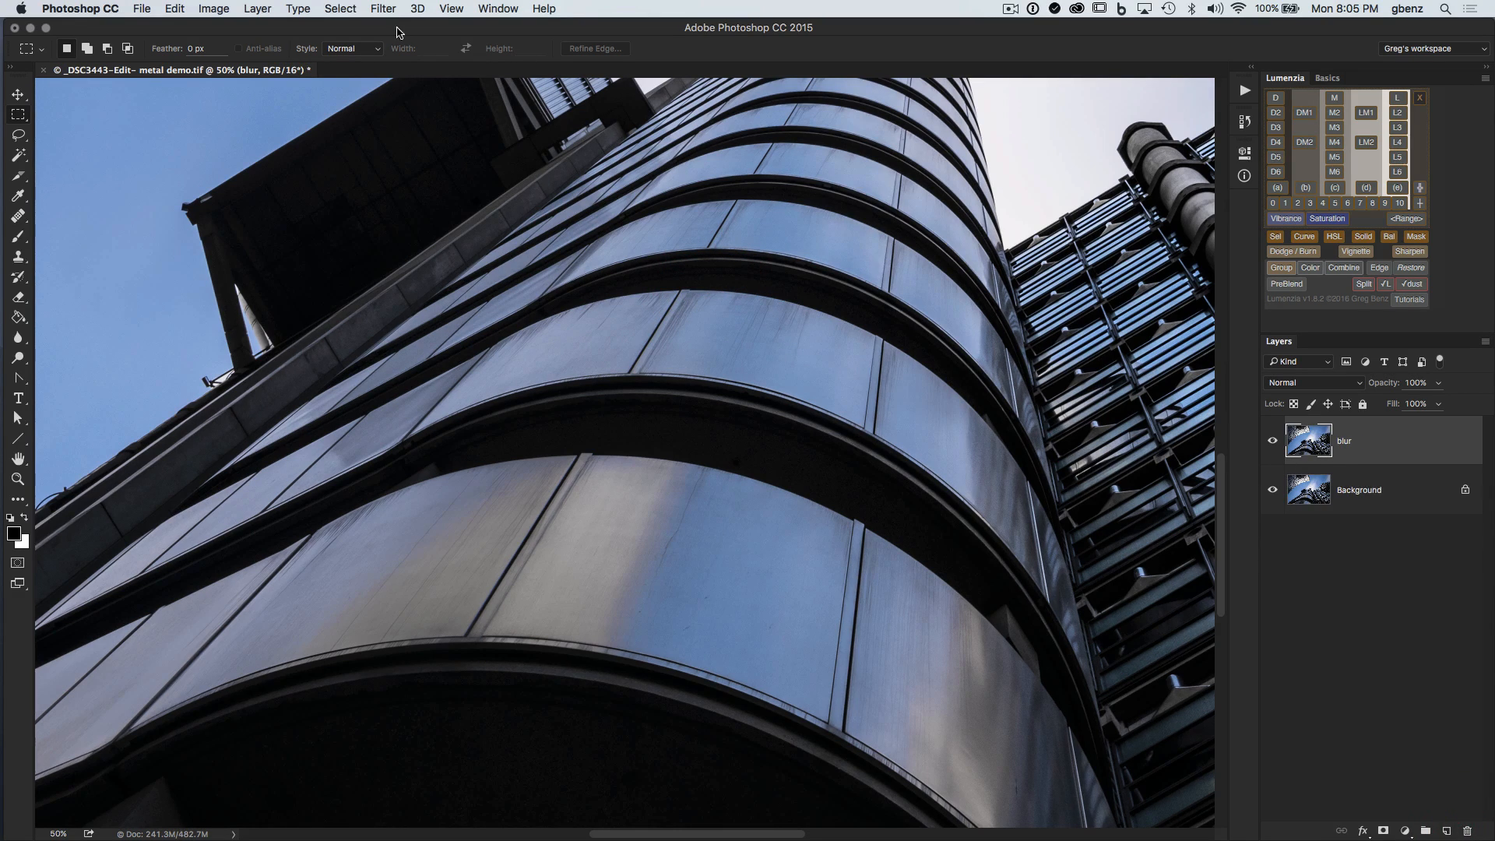
Step: Apply Surface Blur to the blur layer with a radius of 15 pixels and a threshold of 35 levels
{"action": "left_click", "coordinate": [382, 8]}
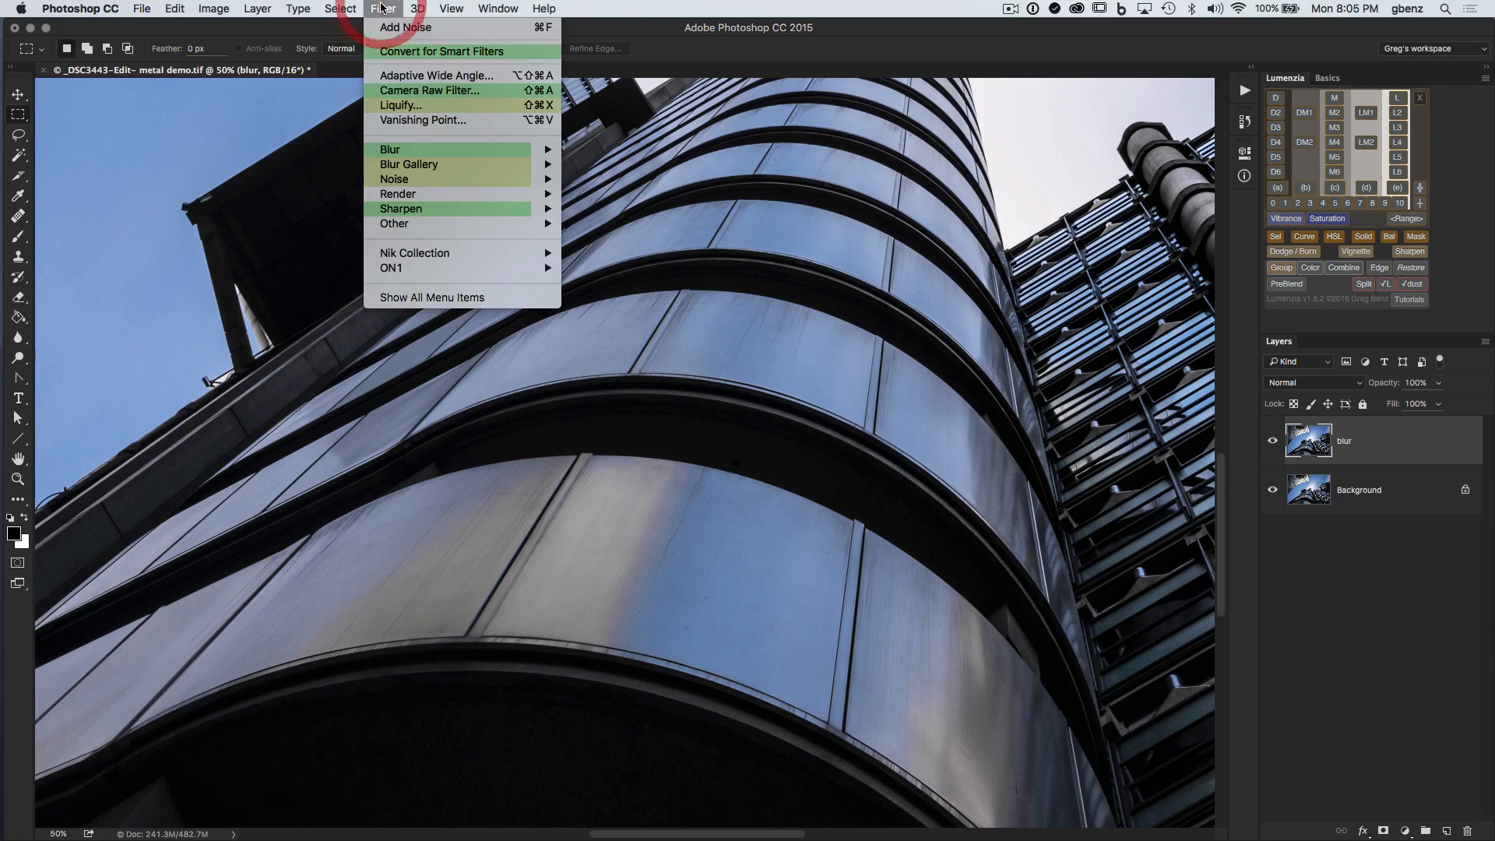
{"action": "mouse_move", "coordinate": [483, 149]}
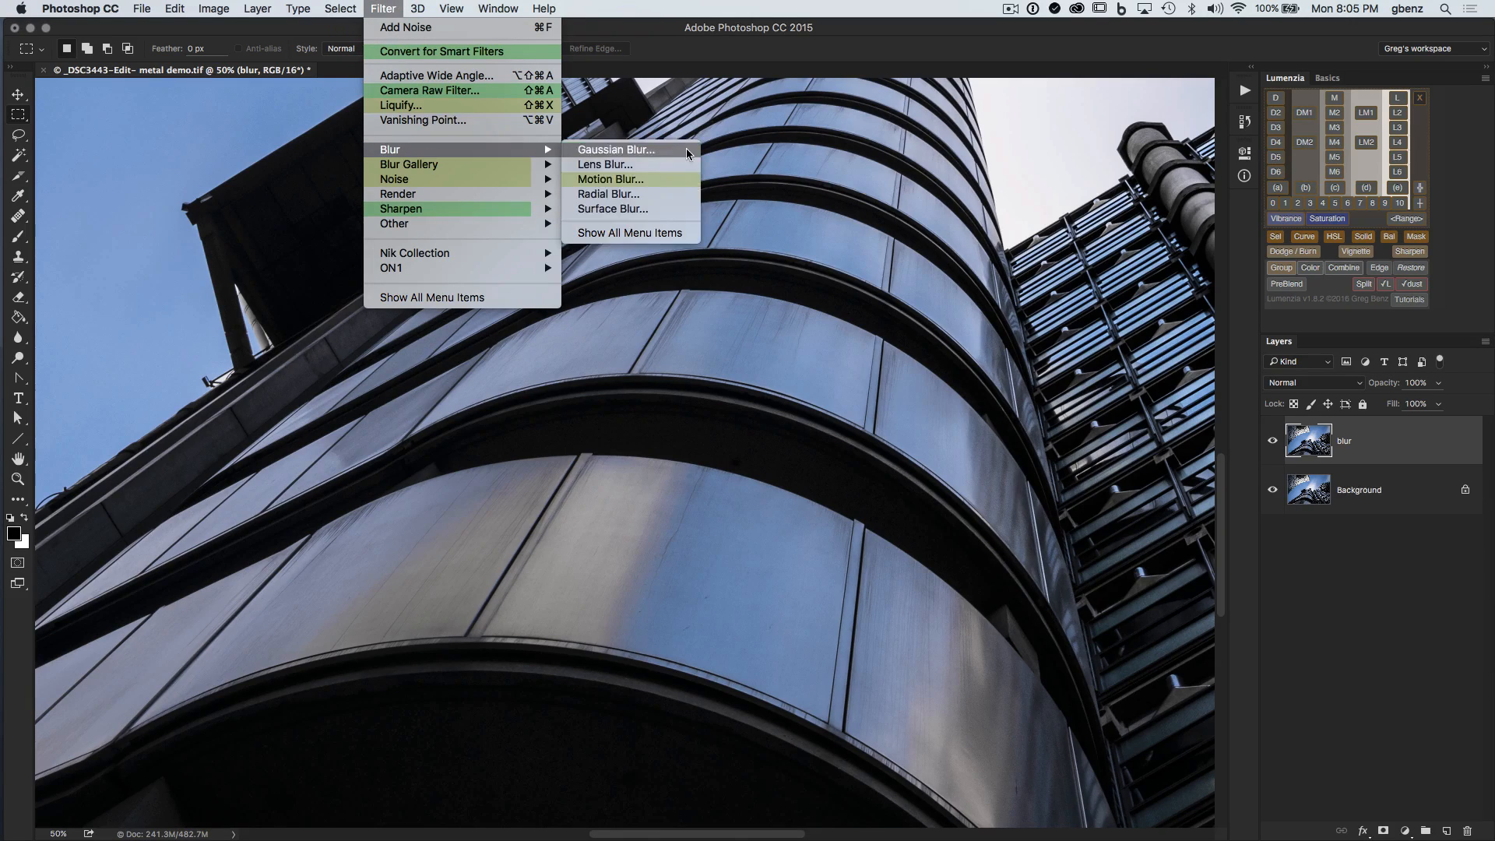
{"action": "left_click", "coordinate": [657, 209]}
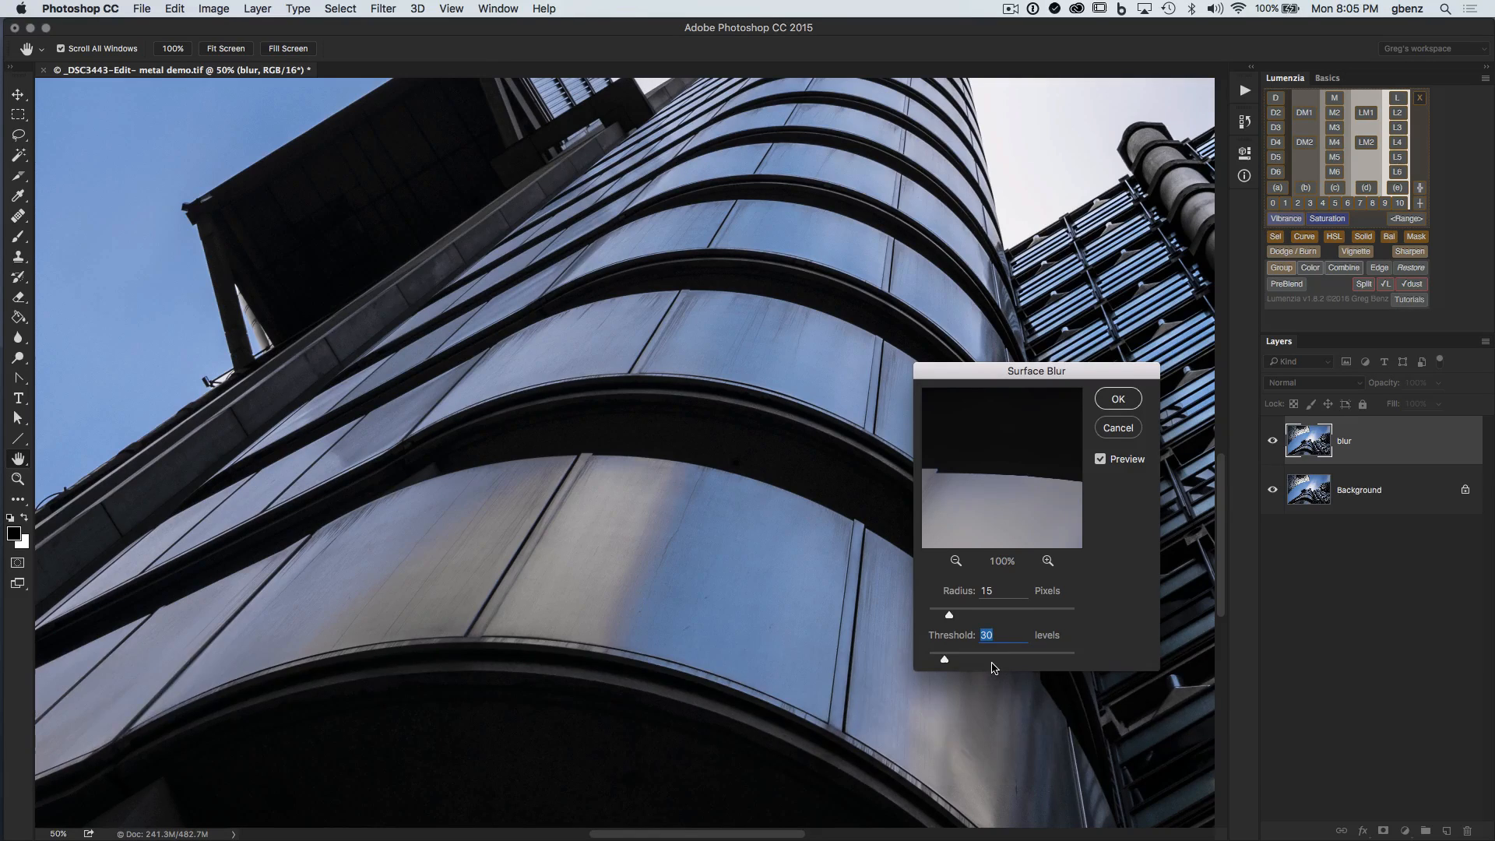
{"action": "type", "text": "35"}
{"action": "left_click", "coordinate": [1108, 402]}
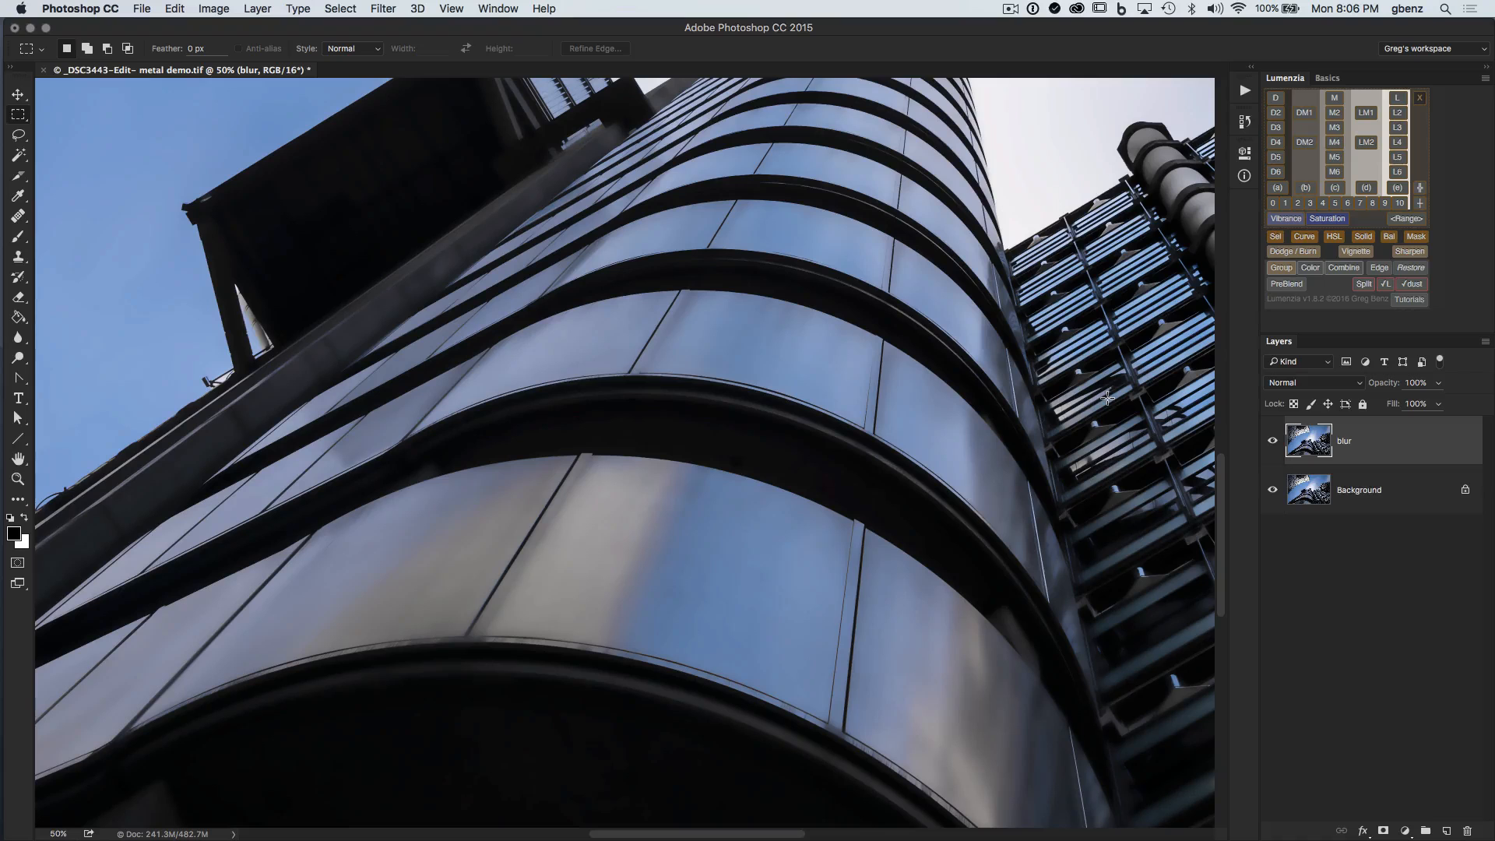
Step: Compare the curved metal panels at 100% magnification with the blur layer hidden and shown, checking the streaks and edges
{"action": "key", "text": "super+equal"}
{"action": "key", "text": "super+equal"}
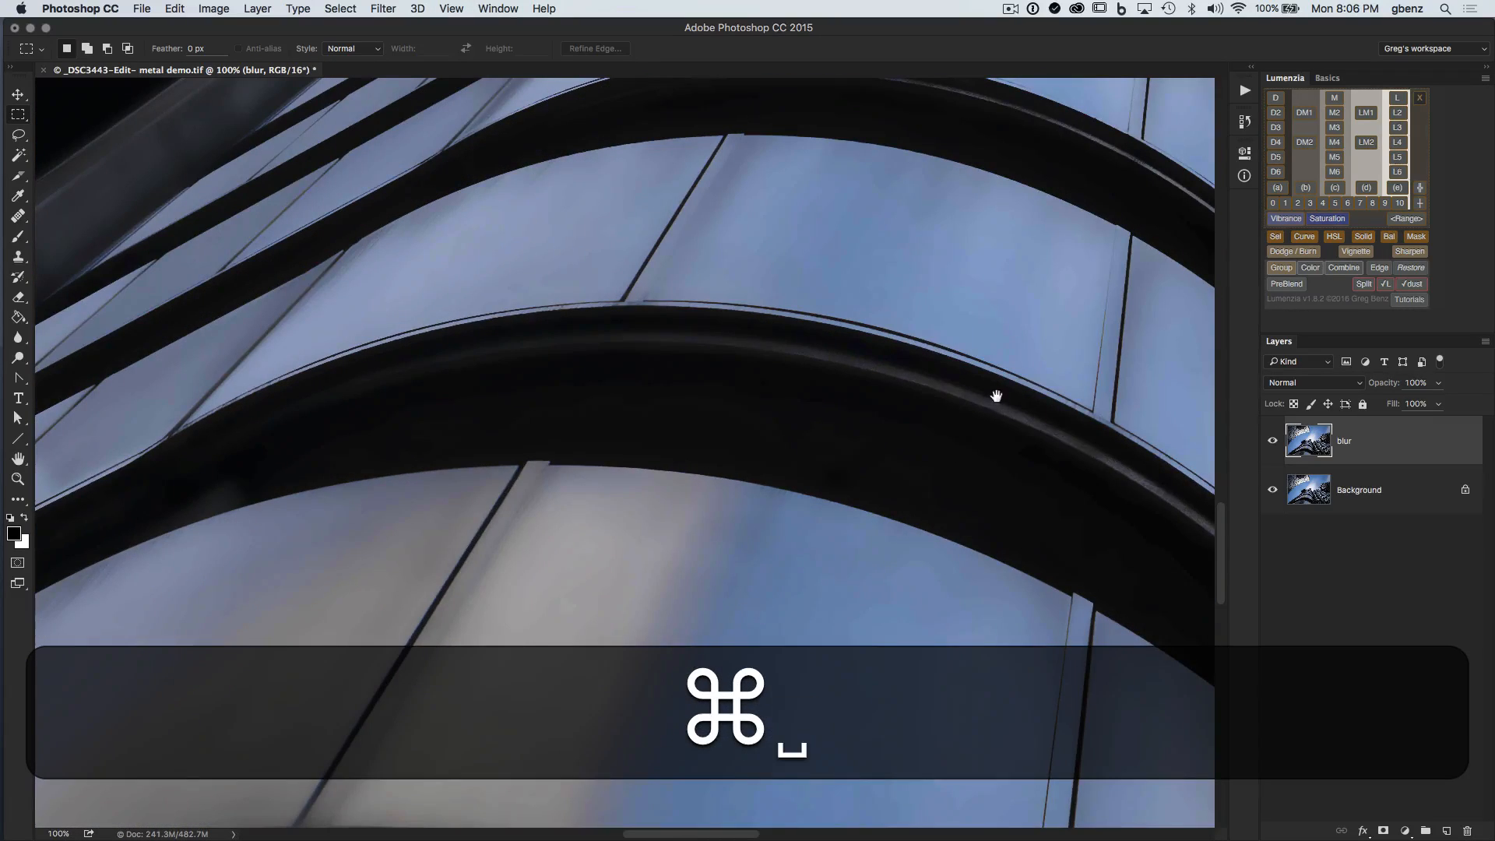
{"action": "left_click_drag", "start_coordinate": [997, 396], "coordinate": [881, 500]}
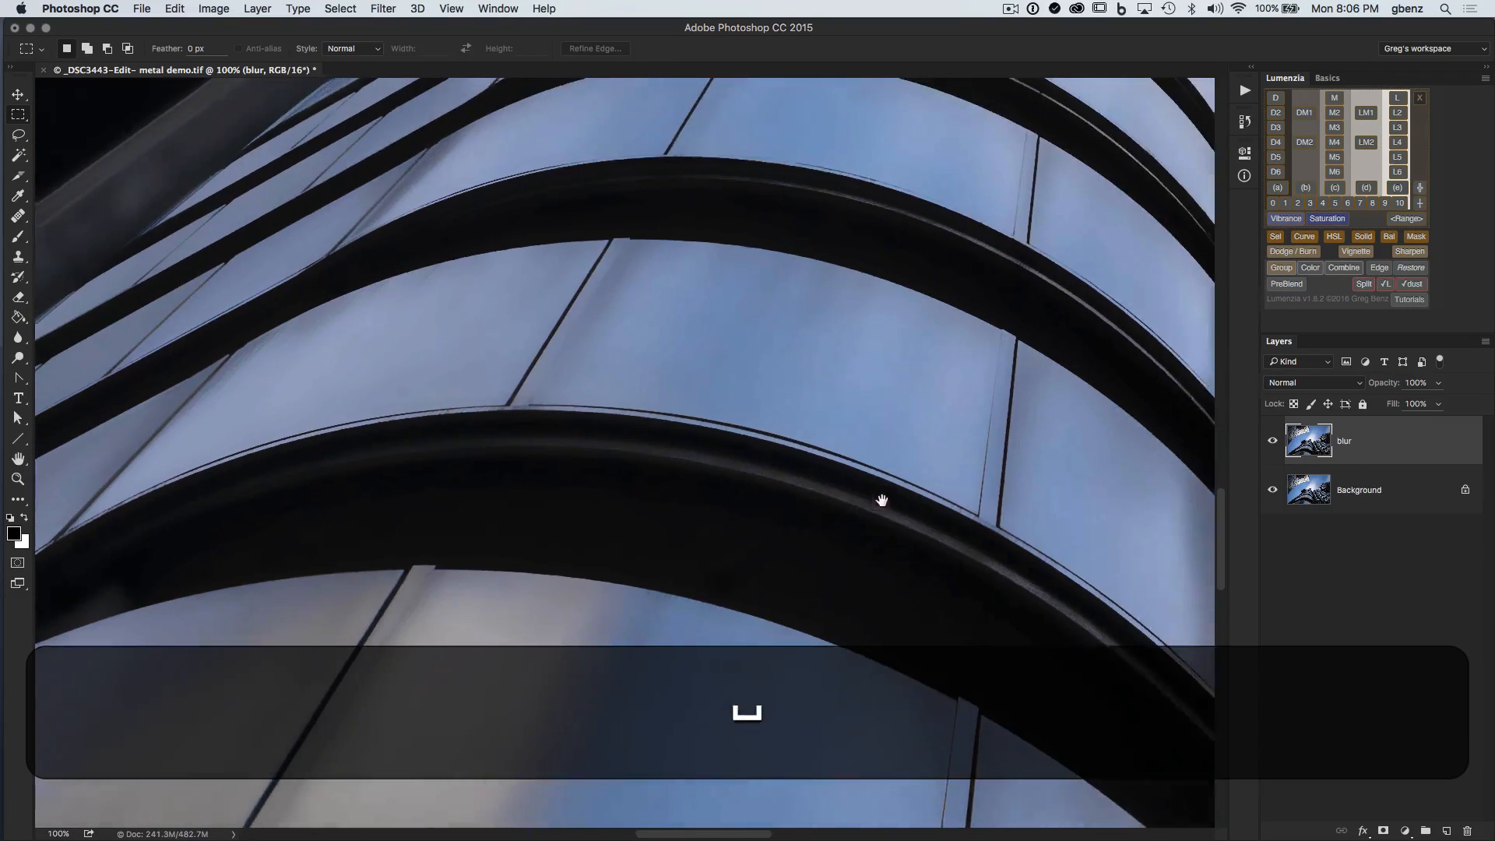
{"action": "left_click", "coordinate": [1272, 443]}
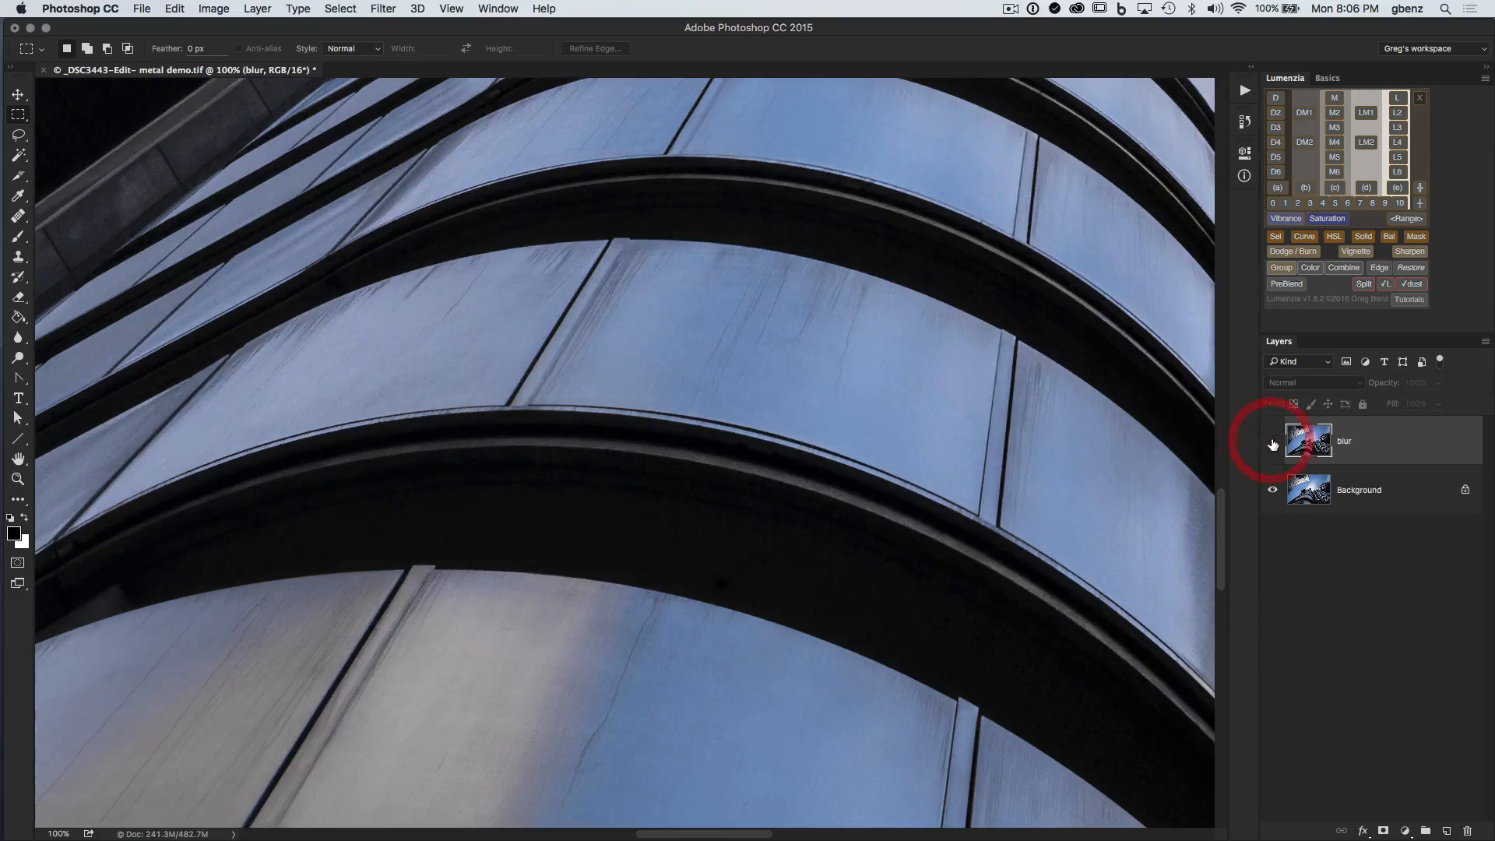
{"action": "left_click", "coordinate": [1273, 443]}
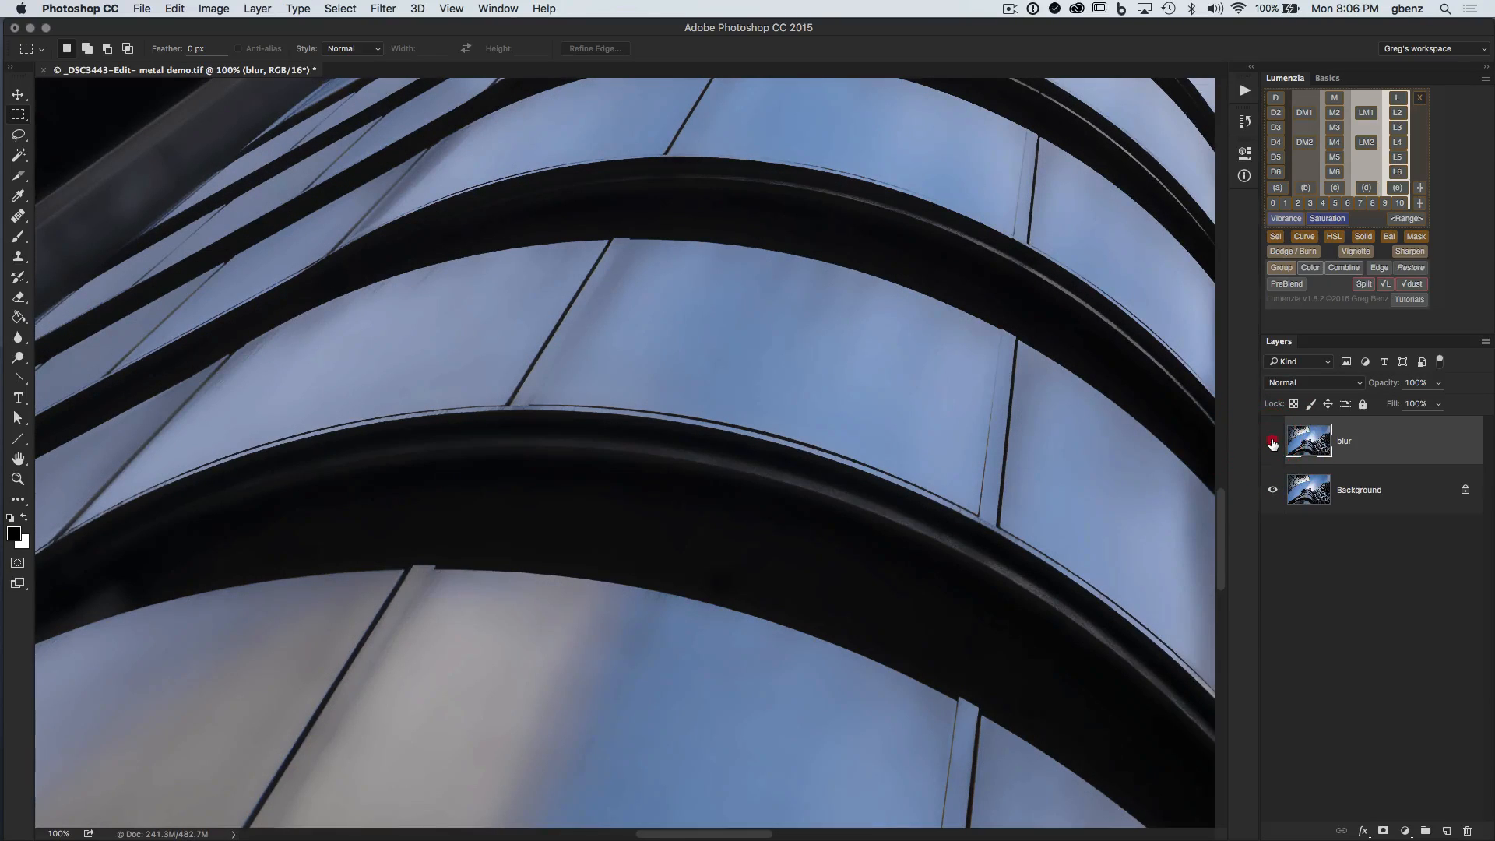
{"action": "left_click", "coordinate": [1272, 443]}
{"action": "left_click", "coordinate": [1272, 443]}
{"action": "left_click", "coordinate": [1272, 440]}
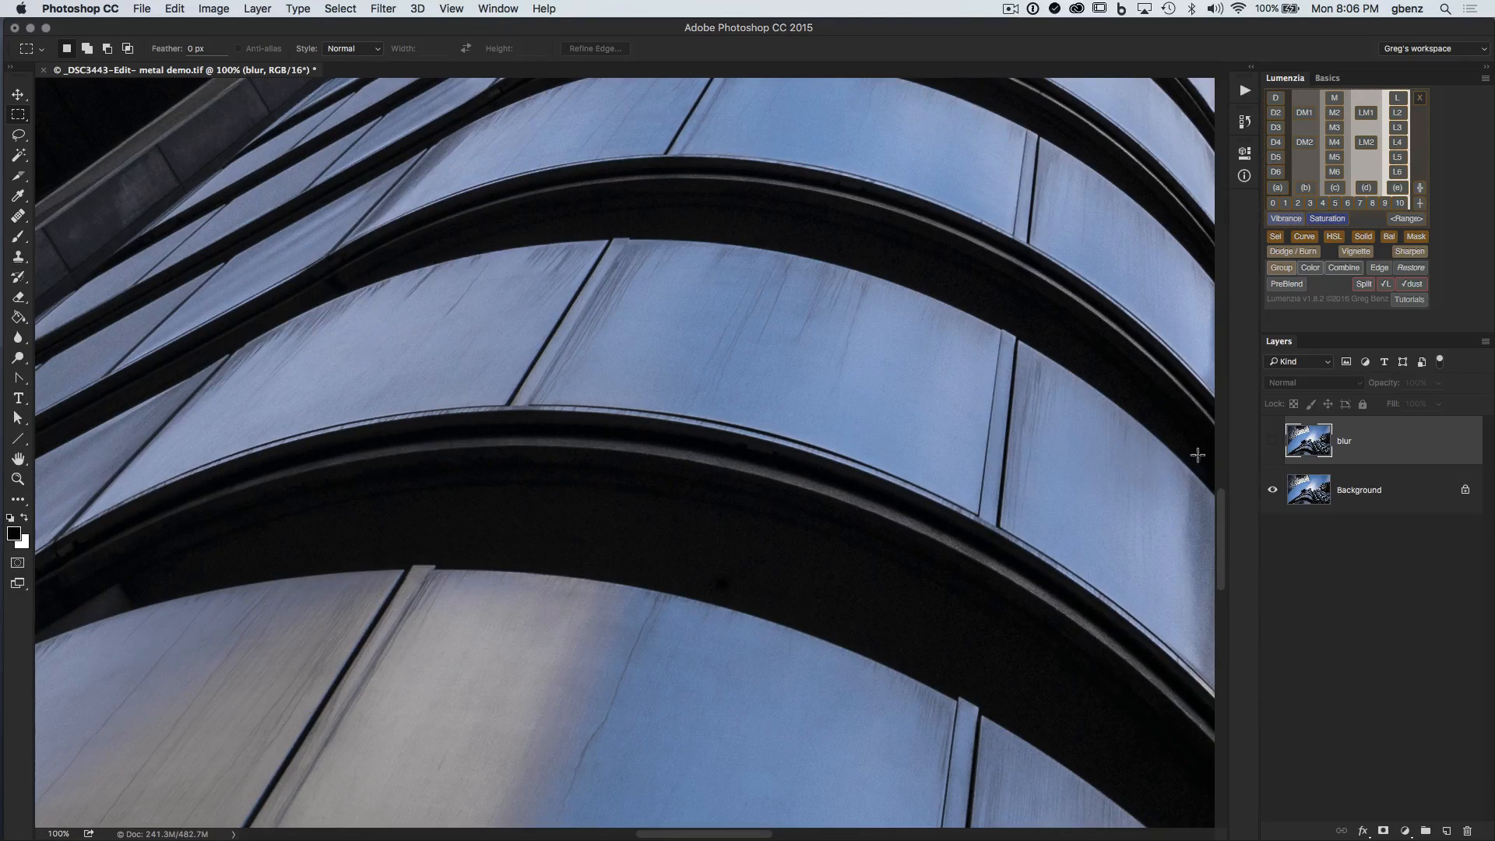
{"action": "left_click", "coordinate": [1272, 441]}
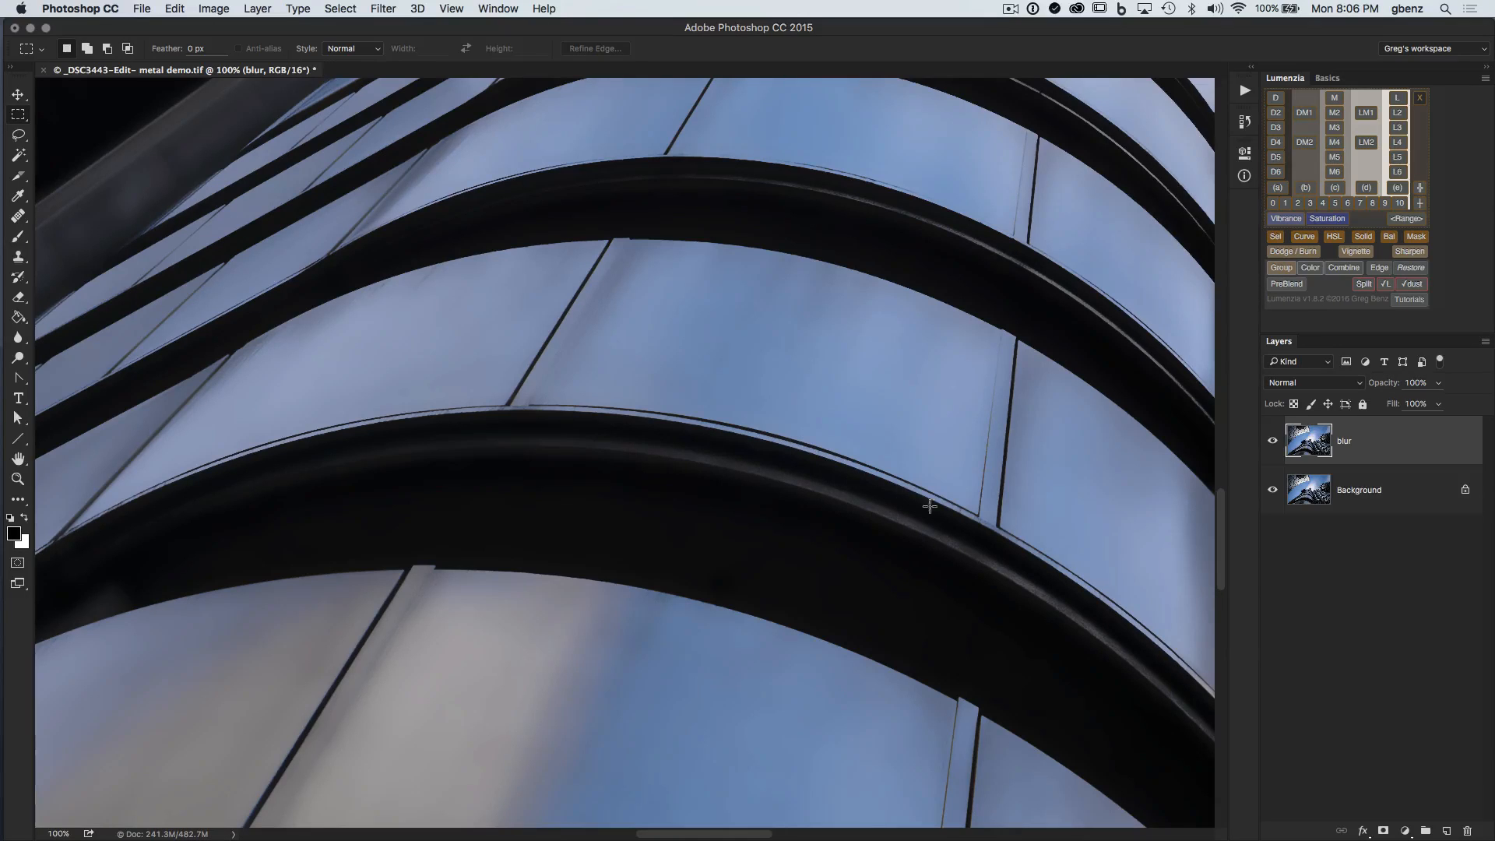
{"action": "left_click", "coordinate": [1272, 442]}
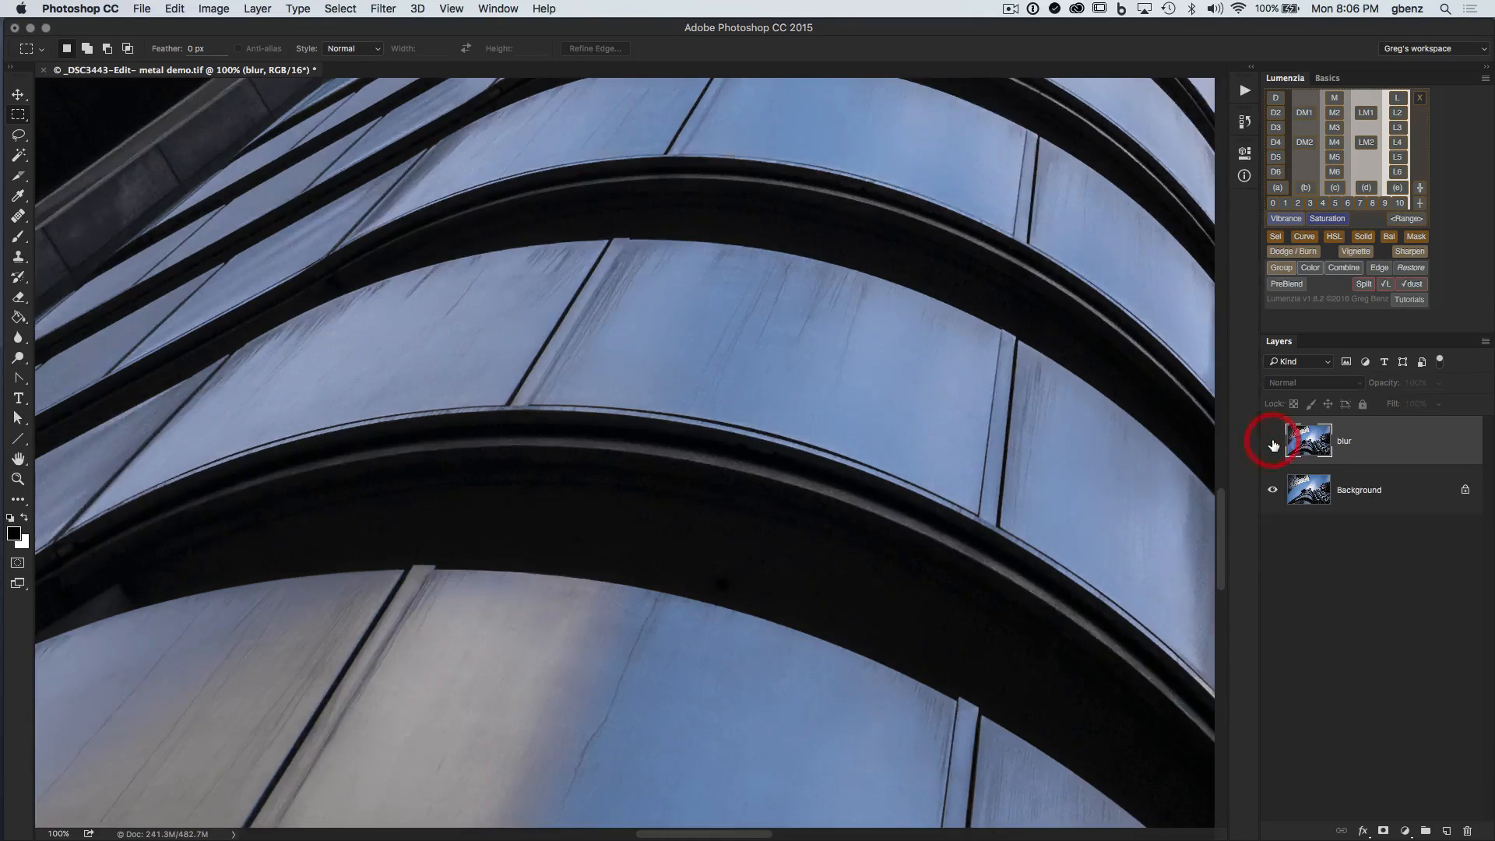
{"action": "left_click", "coordinate": [1272, 442]}
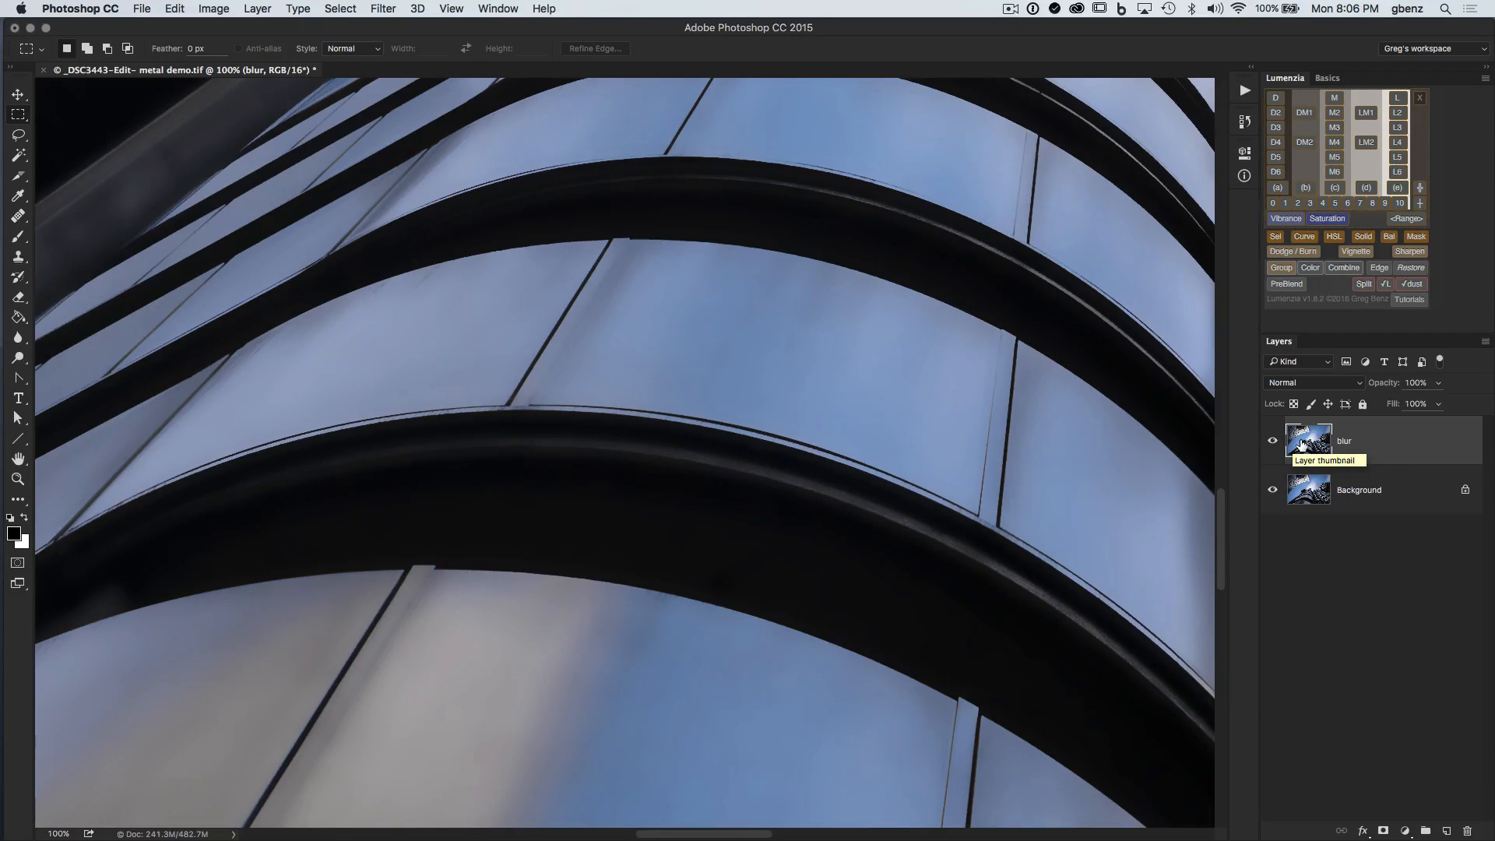
Step: Examine one streaky panel at 200% magnification with the blur layer hidden and shown
{"action": "key", "text": "super+equal"}
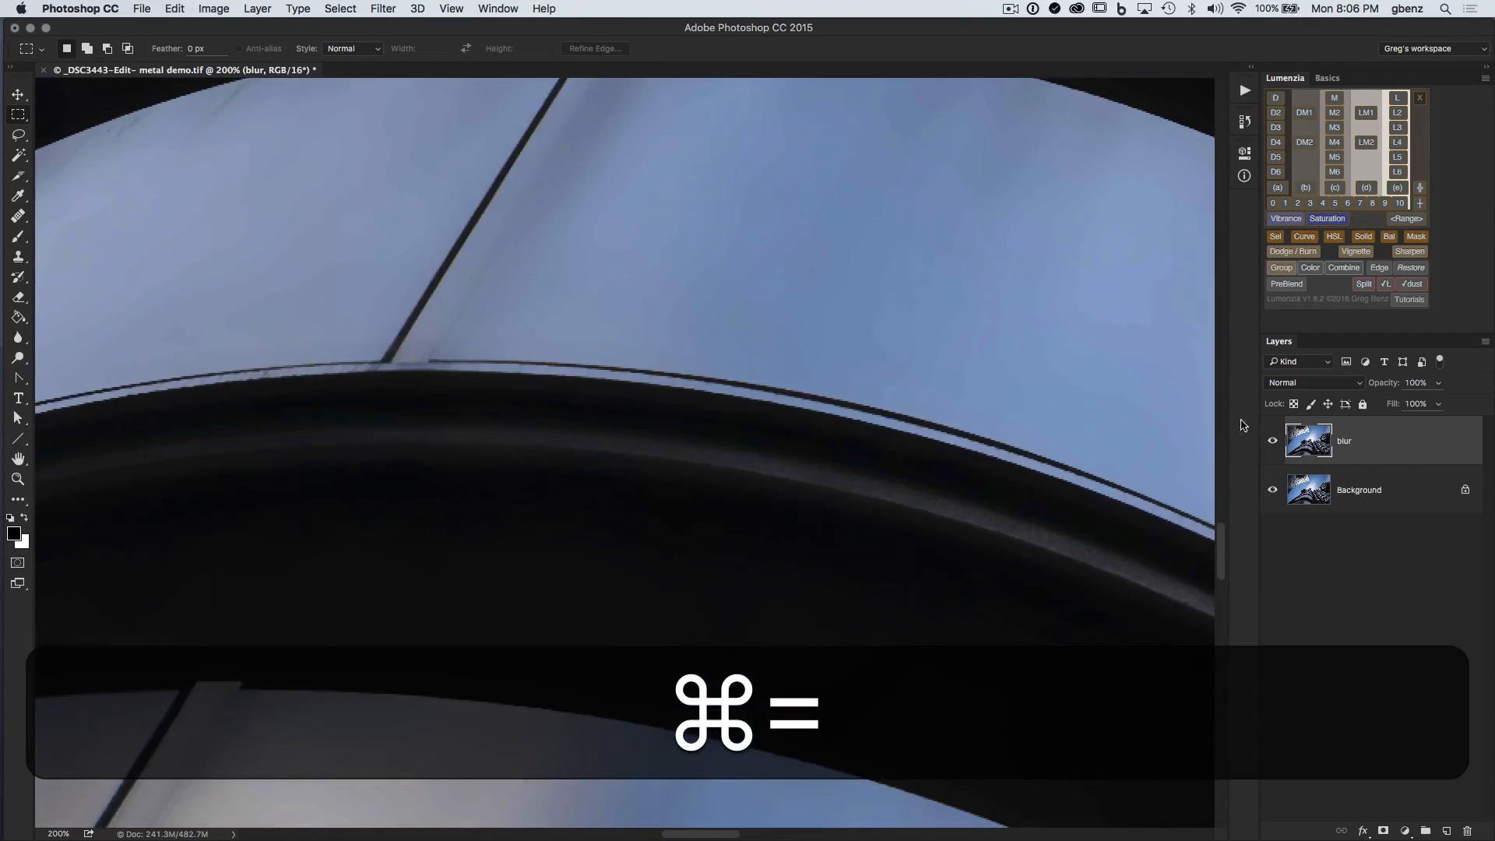
{"action": "left_click_drag", "start_coordinate": [1000, 284], "coordinate": [801, 483]}
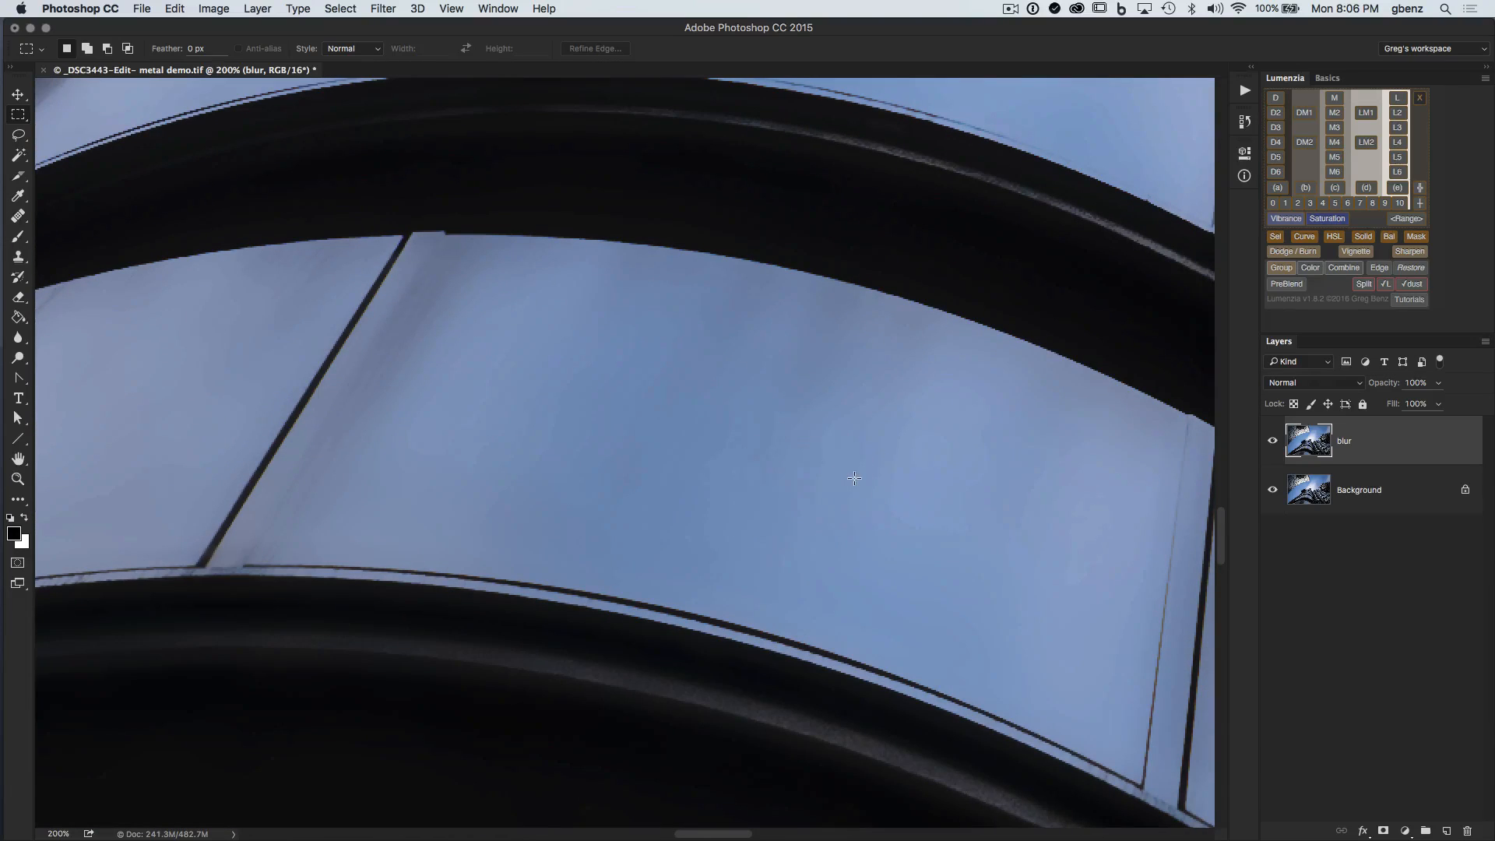
{"action": "left_click", "coordinate": [1272, 441]}
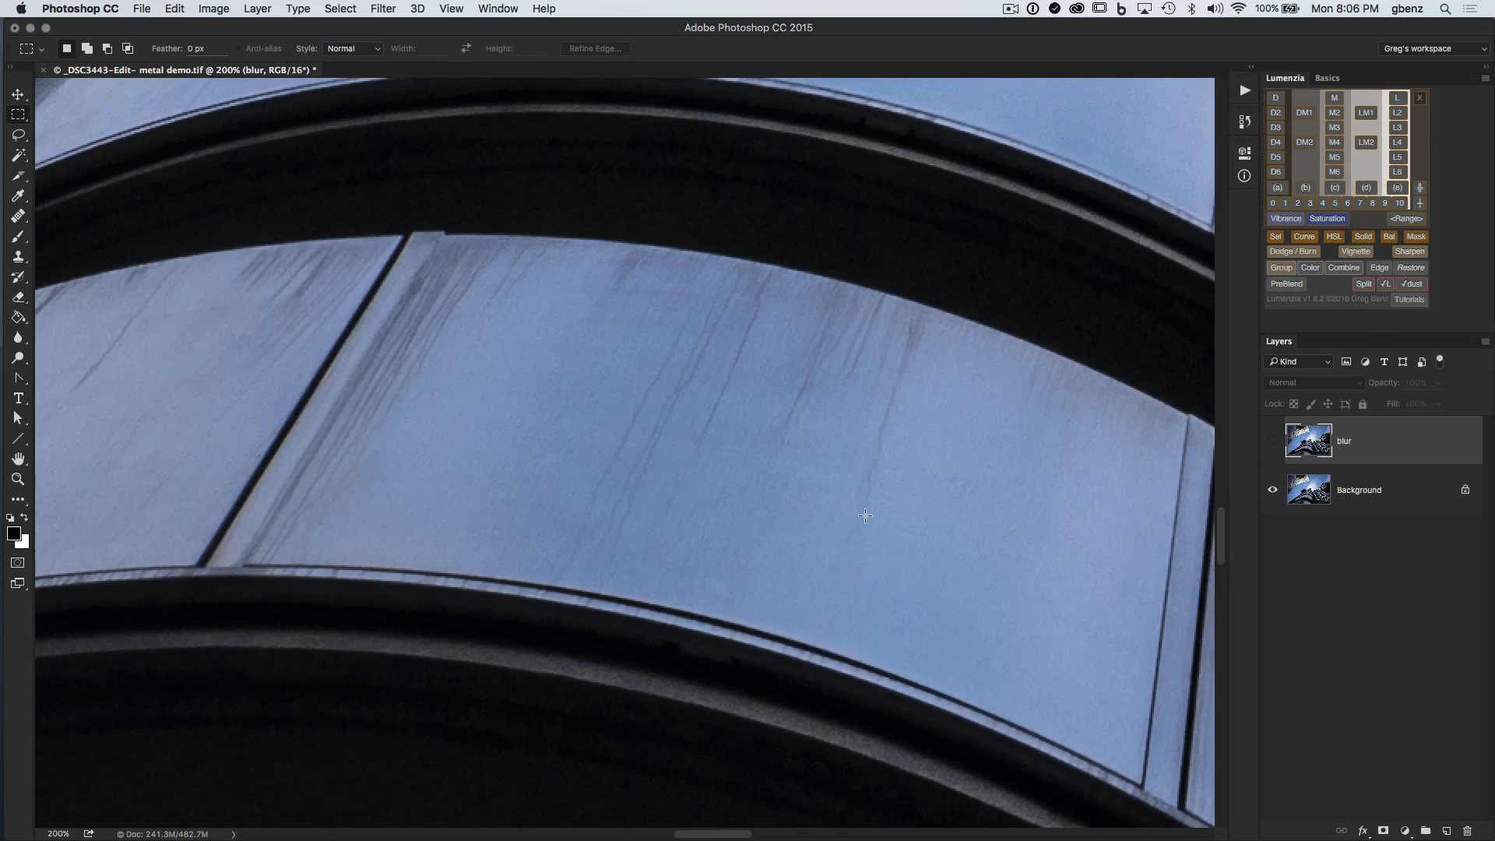
{"action": "left_click", "coordinate": [1273, 441]}
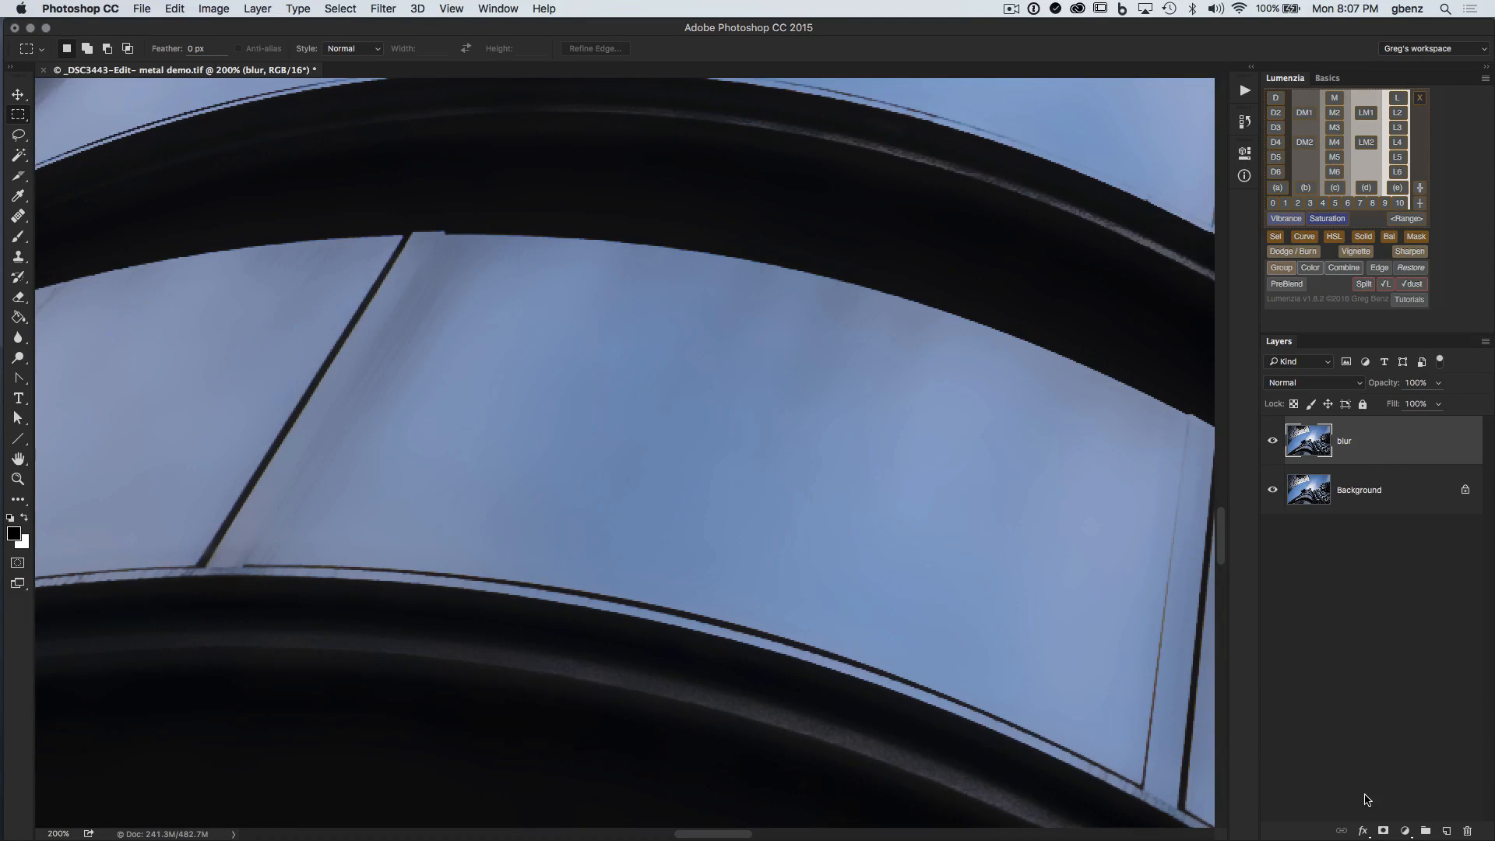
Step: Put the blur layer into a group and name the group "Blur Group"
{"action": "key", "text": "ctrl+g"}
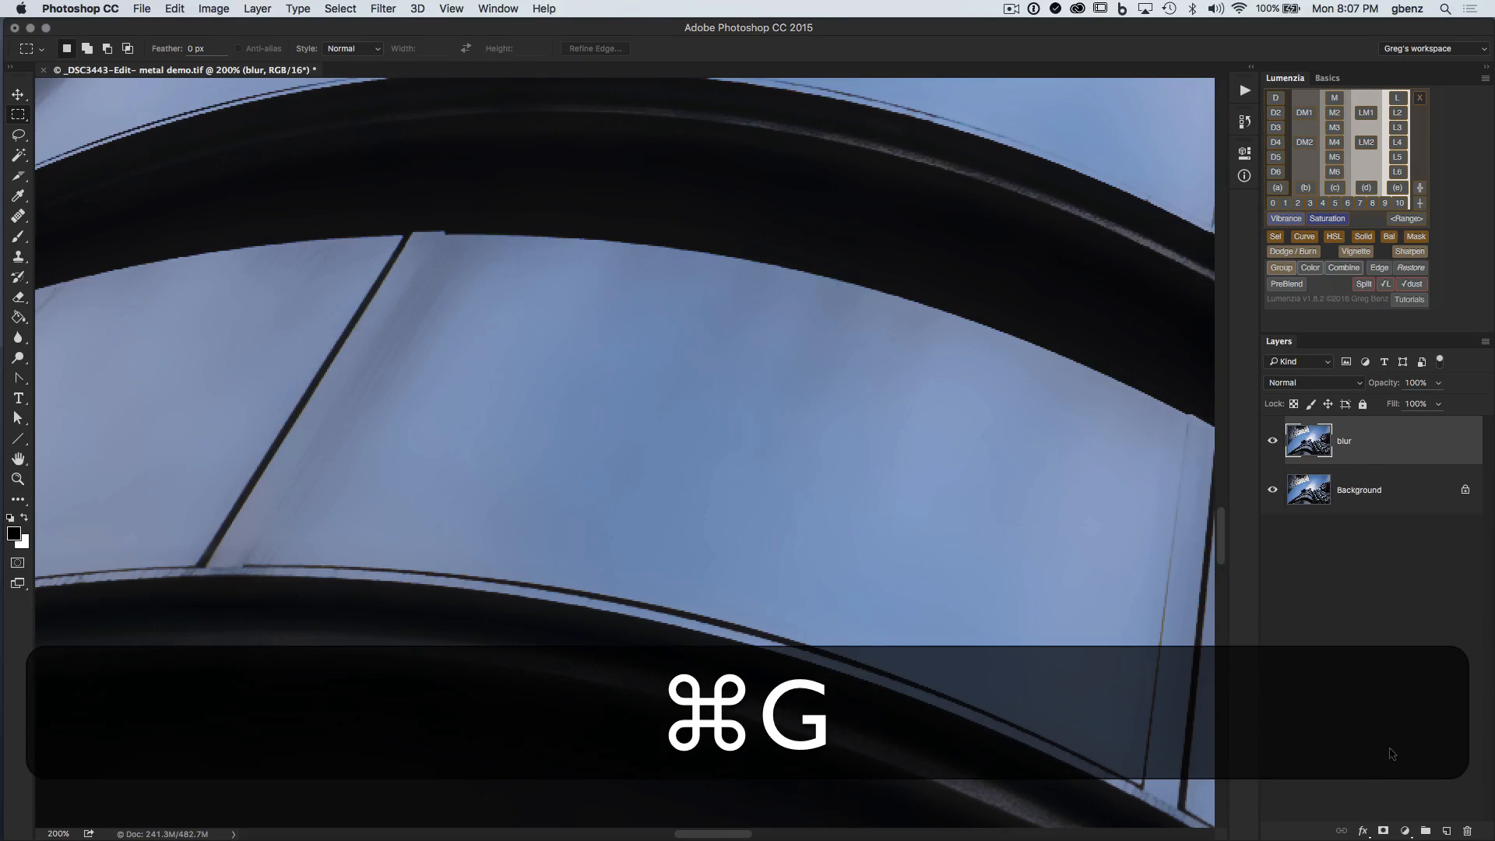
{"action": "double_click", "coordinate": [1330, 425]}
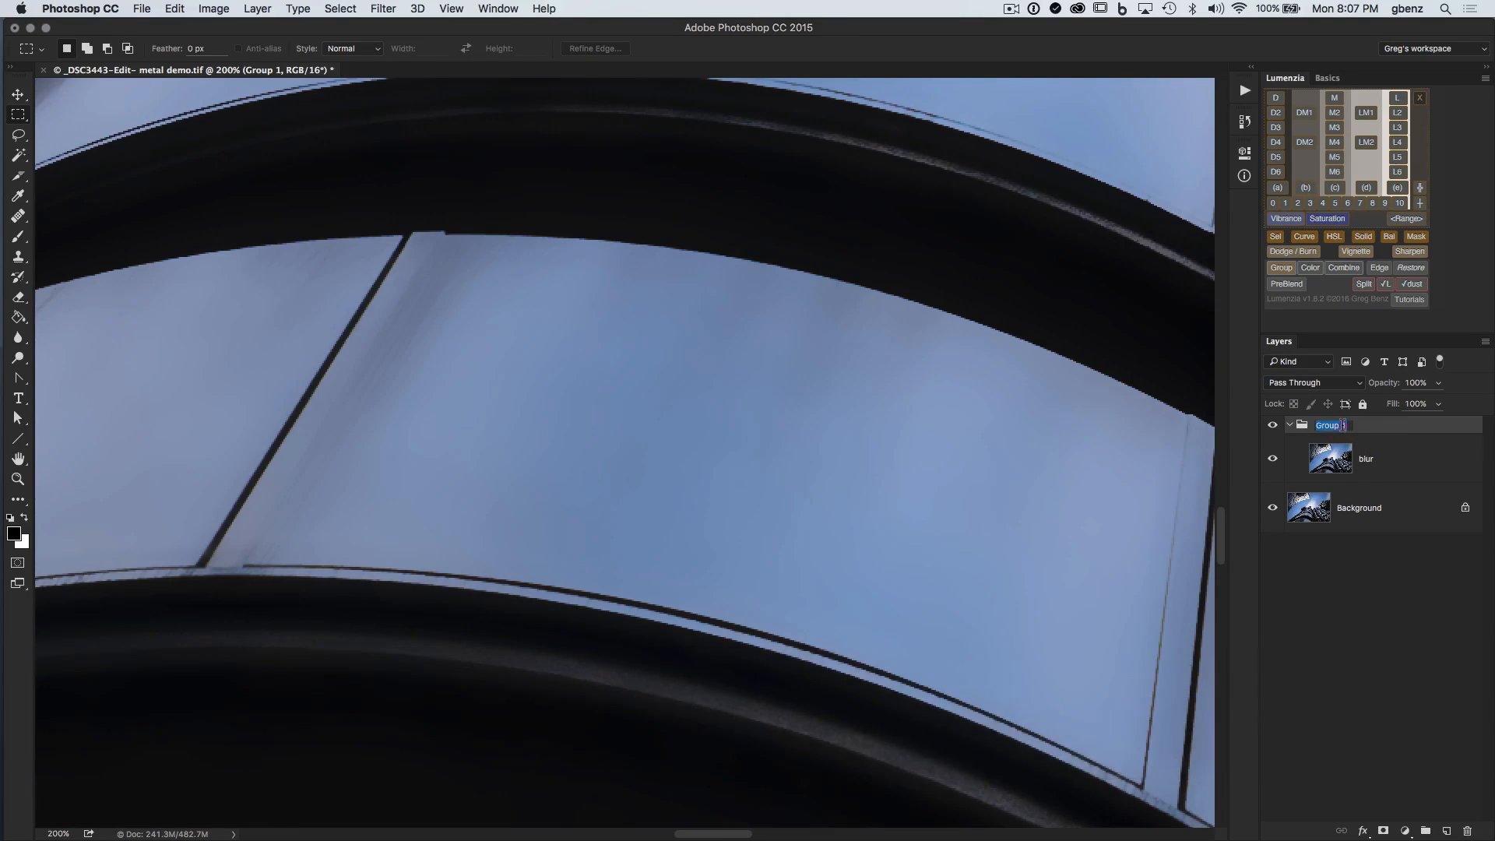
{"action": "type", "text": "Blur G"}
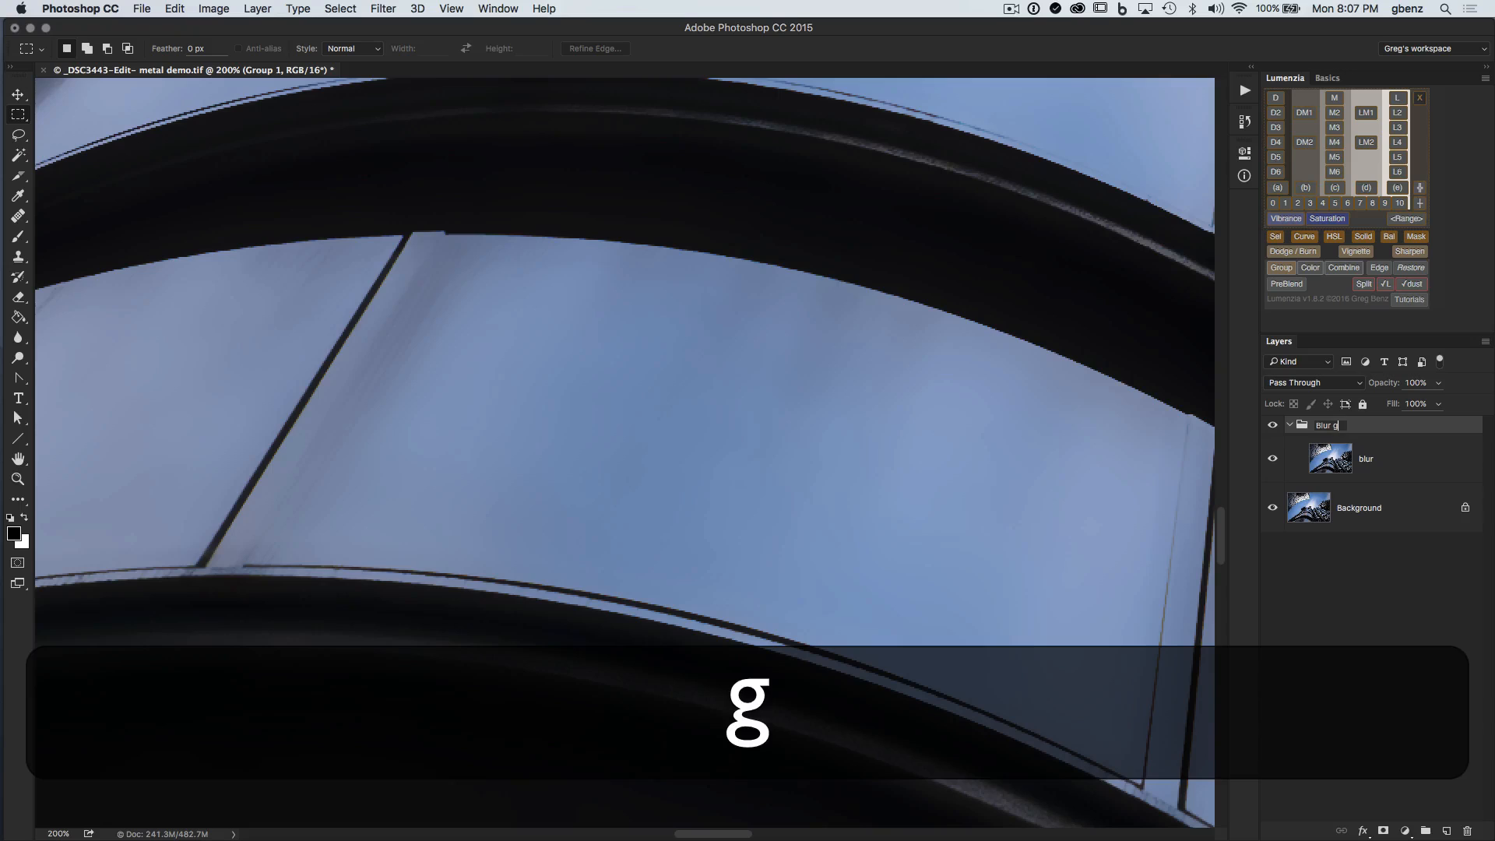
{"action": "type", "text": "roup"}
{"action": "key", "text": "Return"}
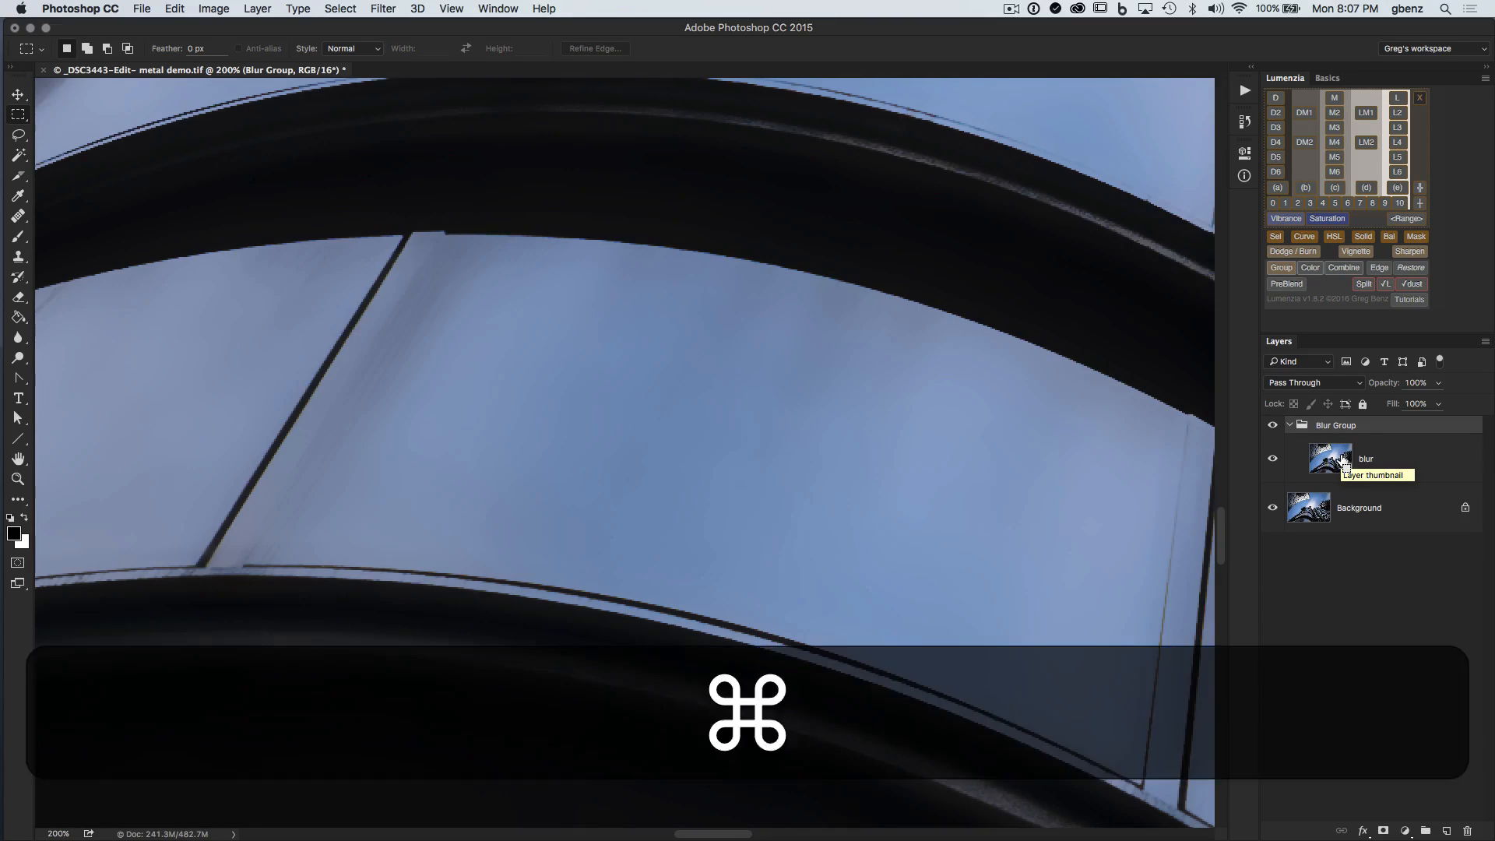
Step: Compare the whole image with the Blur Group hidden and shown
{"action": "key", "text": "super+0"}
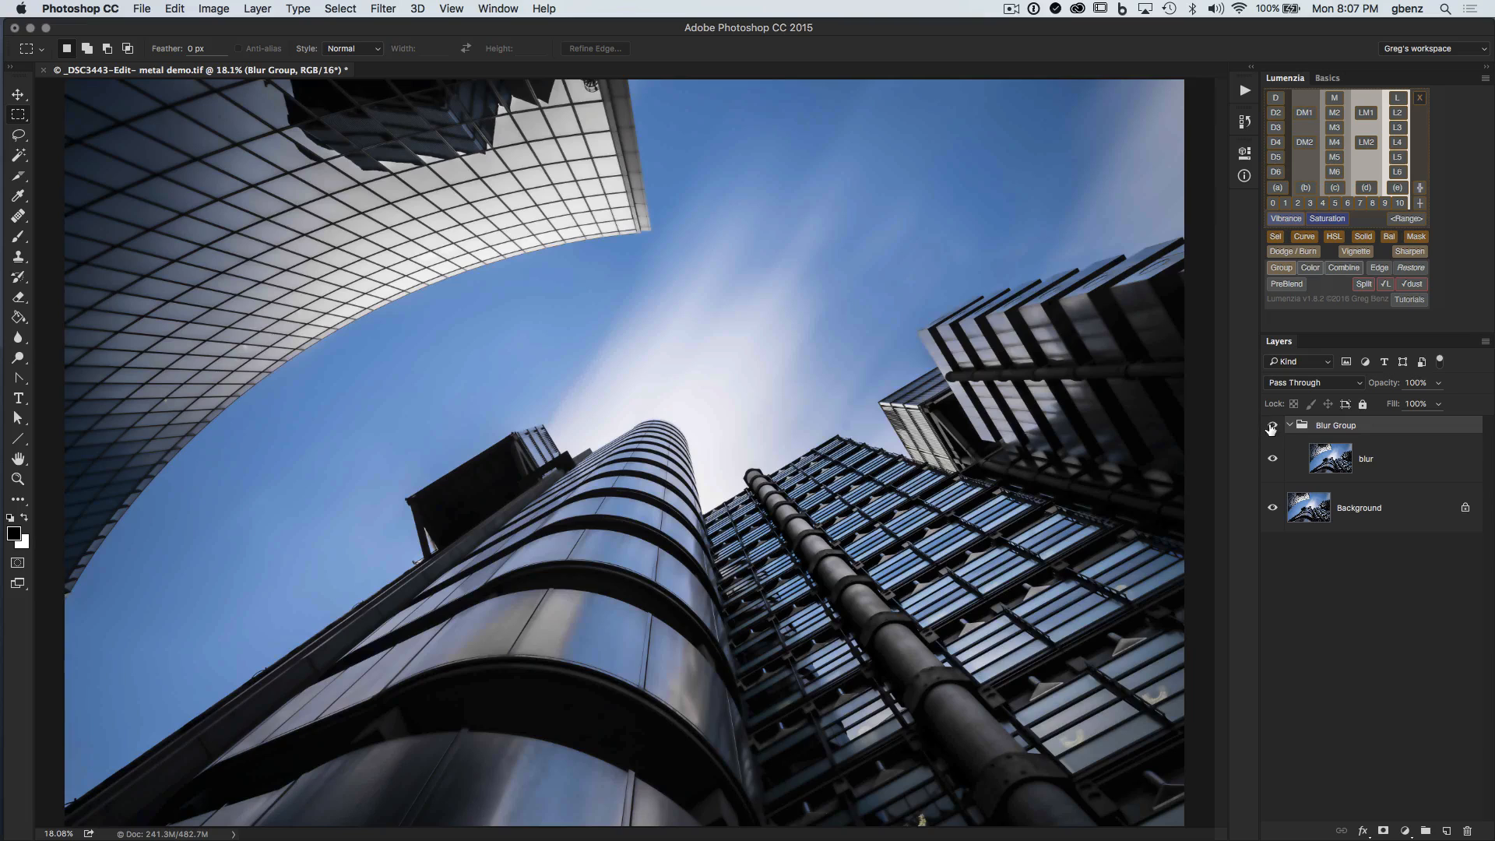
{"action": "left_click", "coordinate": [1272, 425]}
{"action": "left_click", "coordinate": [1271, 427]}
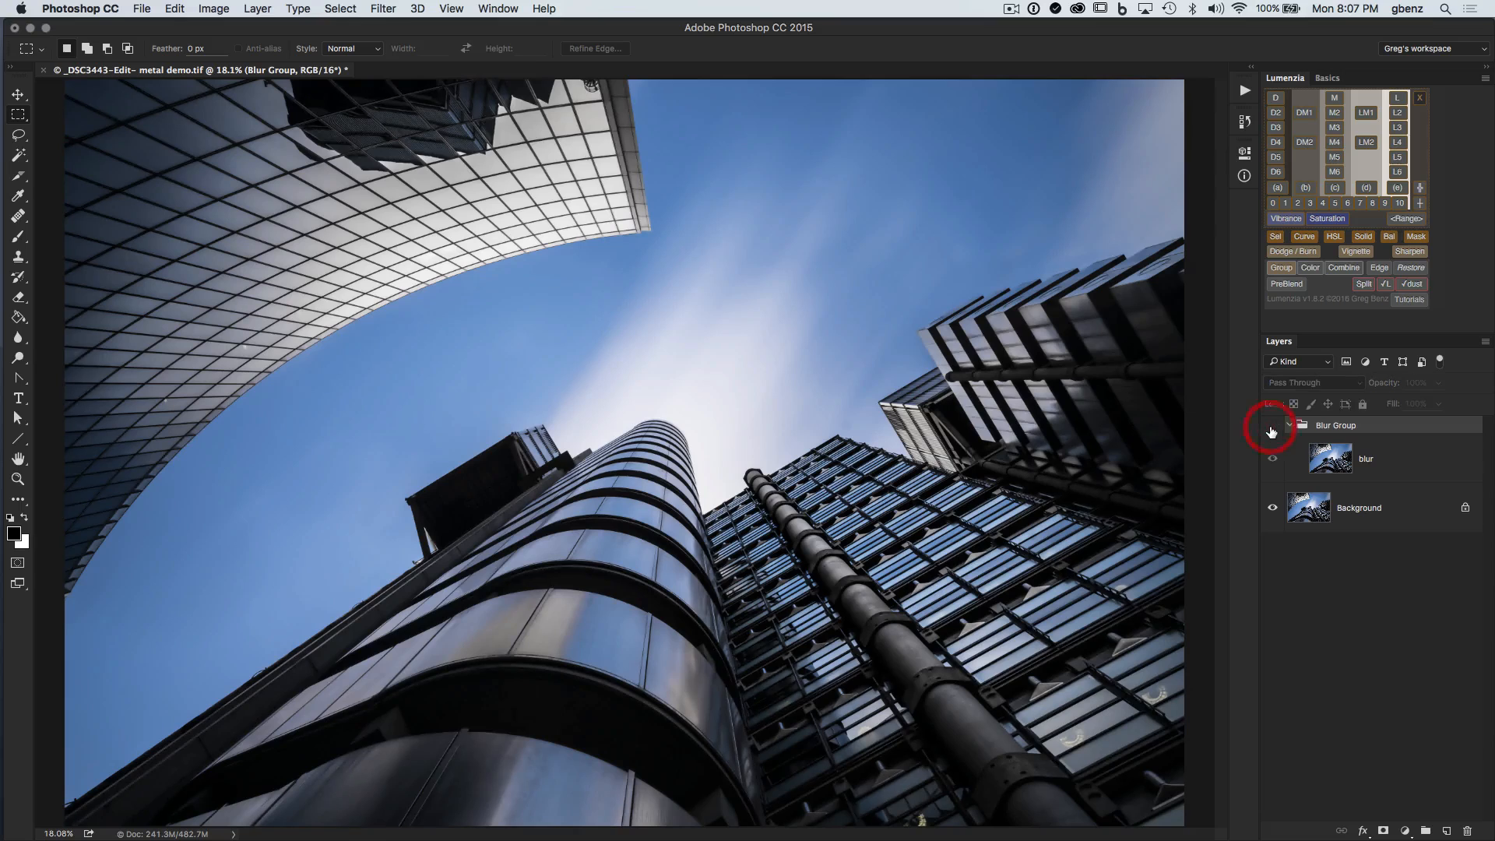
{"action": "left_click", "coordinate": [1271, 427]}
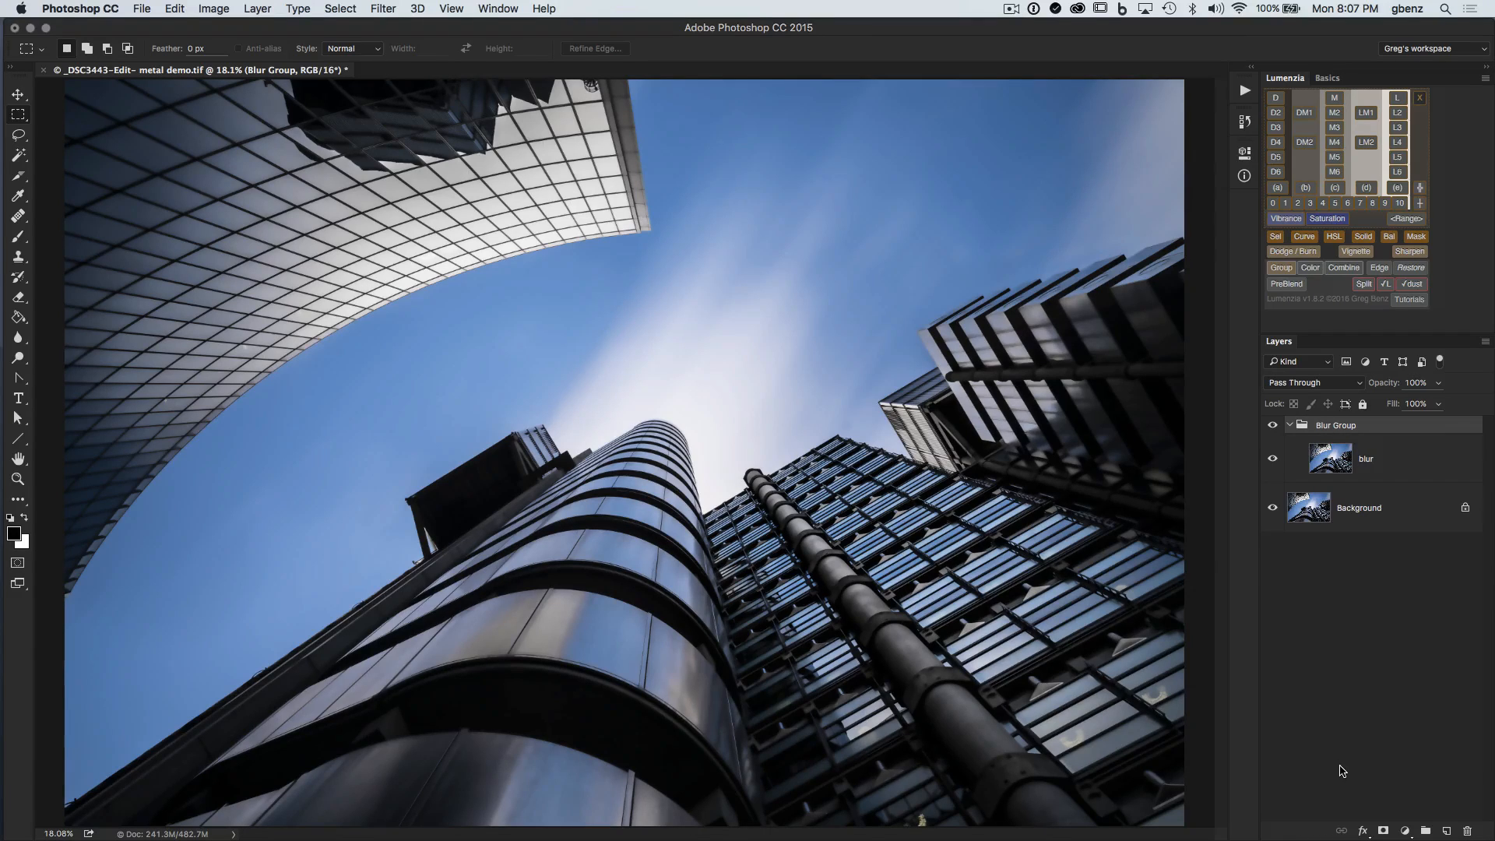
Step: Add a hide-all black mask to the Blur Group and paint the curved metal tower white on it with a soft brush
{"action": "key", "text": "alt"}
{"action": "left_click", "coordinate": [1382, 831], "text": "alt"}
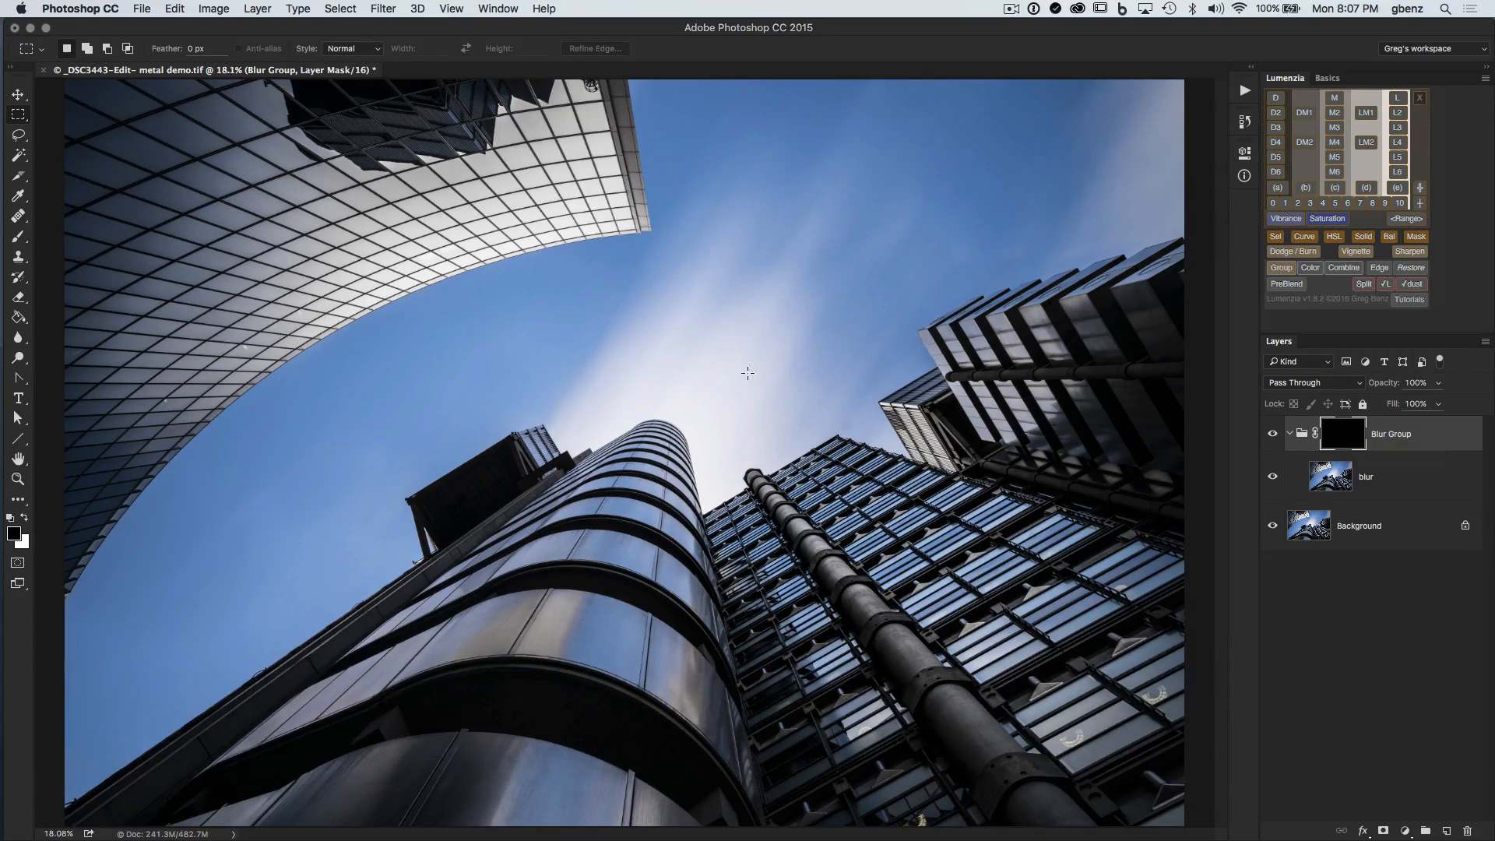
{"action": "key", "text": "b"}
{"action": "key", "text": "x"}
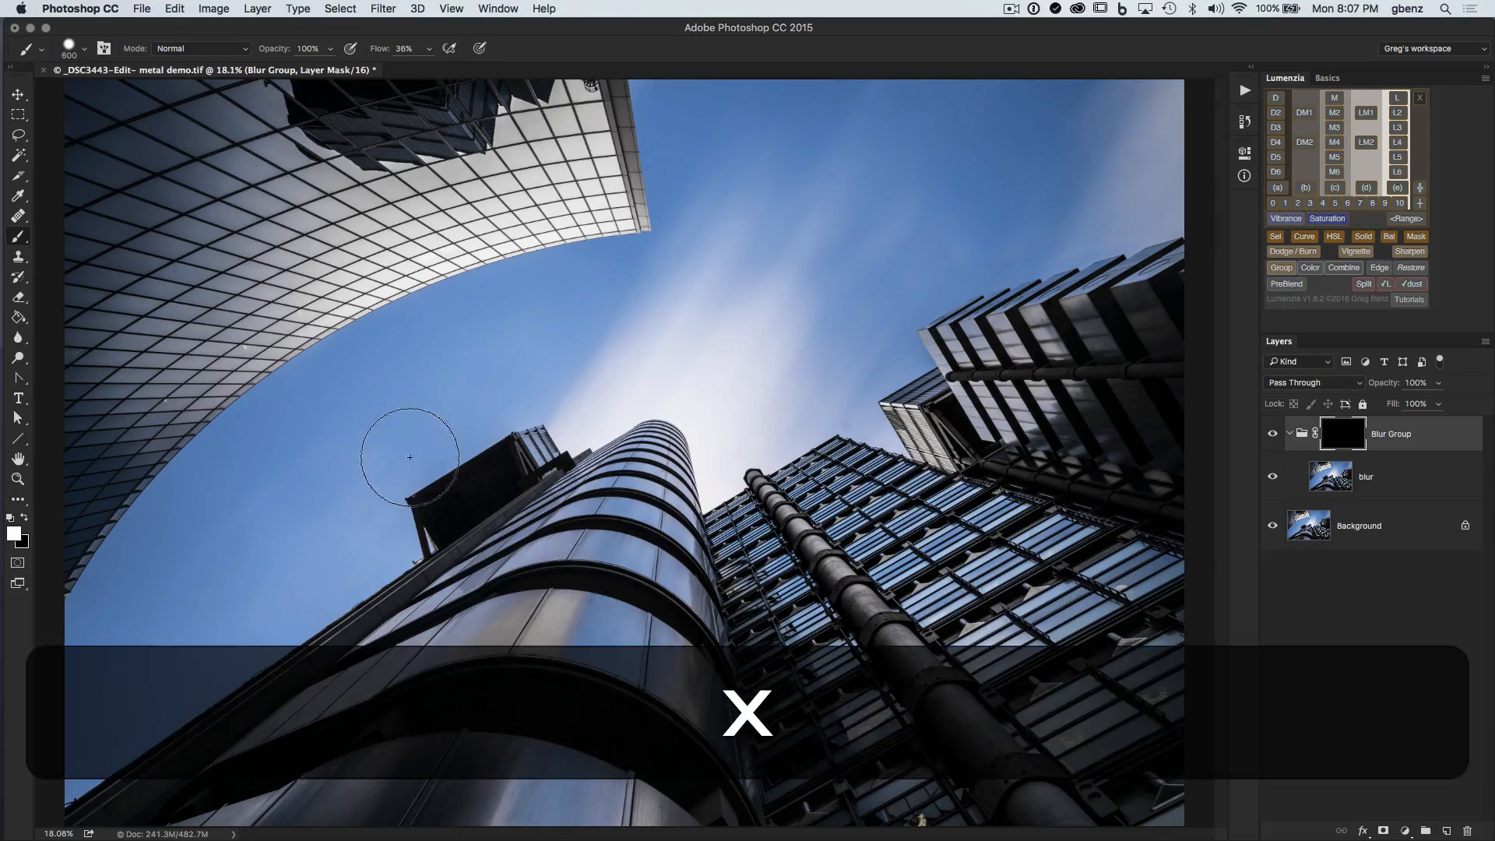
{"action": "left_click", "coordinate": [608, 534]}
{"action": "mouse_move", "coordinate": [608, 534]}
{"action": "left_mouse_down"}
{"action": "mouse_move", "coordinate": [354, 739]}
{"action": "mouse_move", "coordinate": [610, 705]}
{"action": "mouse_move", "coordinate": [660, 771]}
{"action": "mouse_move", "coordinate": [685, 751]}
{"action": "mouse_move", "coordinate": [699, 673]}
{"action": "mouse_move", "coordinate": [667, 471]}
{"action": "mouse_move", "coordinate": [640, 494]}
{"action": "left_mouse_up"}
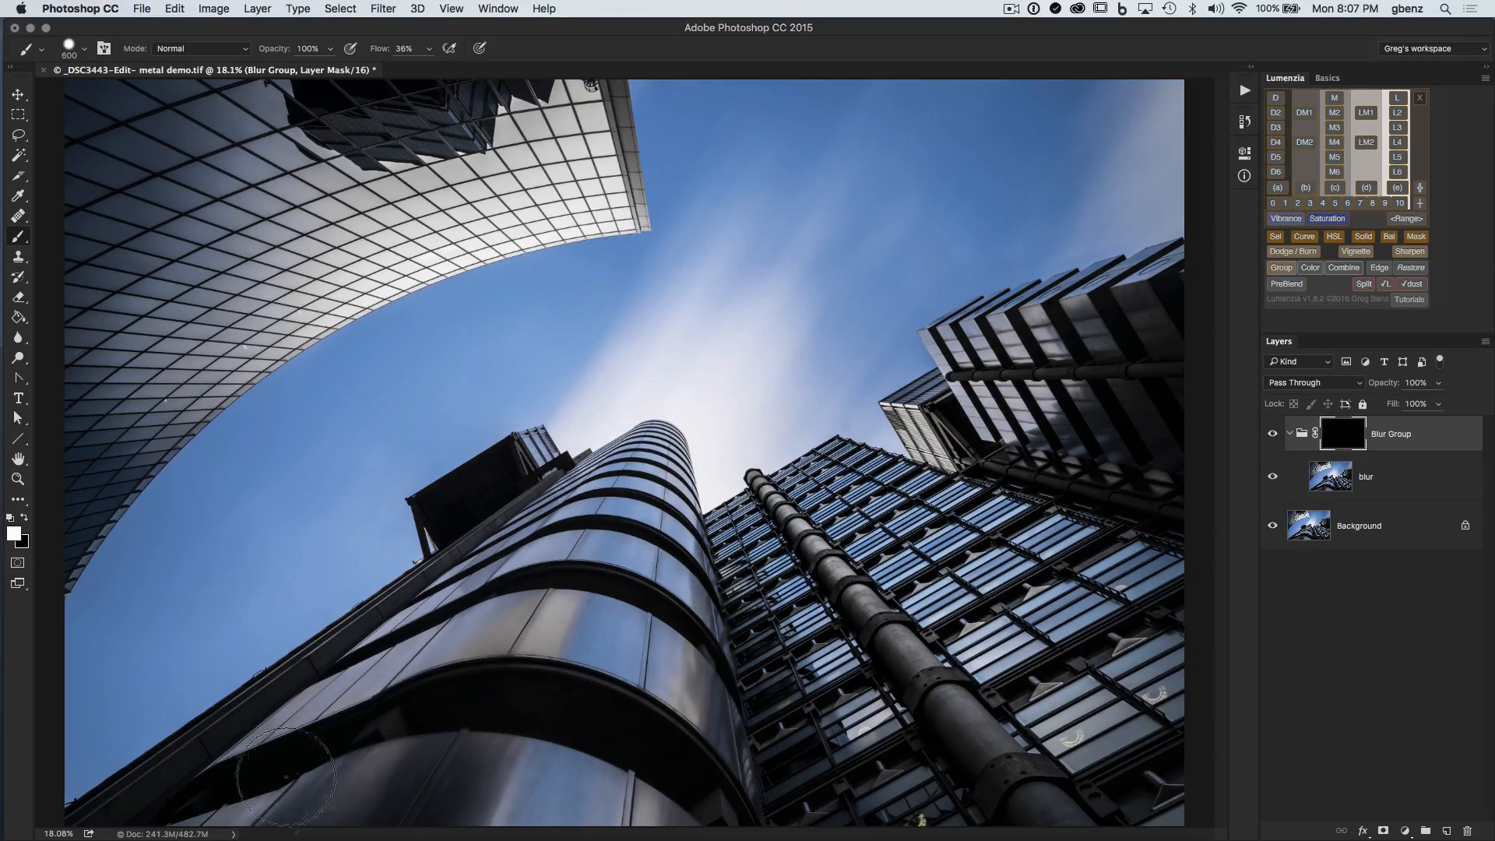
{"action": "mouse_move", "coordinate": [326, 825]}
{"action": "left_mouse_down"}
{"action": "mouse_move", "coordinate": [468, 670]}
{"action": "mouse_move", "coordinate": [427, 651]}
{"action": "mouse_move", "coordinate": [537, 592]}
{"action": "mouse_move", "coordinate": [443, 623]}
{"action": "mouse_move", "coordinate": [299, 747]}
{"action": "mouse_move", "coordinate": [459, 724]}
{"action": "mouse_move", "coordinate": [493, 794]}
{"action": "mouse_move", "coordinate": [589, 806]}
{"action": "mouse_move", "coordinate": [654, 750]}
{"action": "mouse_move", "coordinate": [679, 757]}
{"action": "mouse_move", "coordinate": [685, 701]}
{"action": "mouse_move", "coordinate": [644, 478]}
{"action": "mouse_move", "coordinate": [530, 598]}
{"action": "mouse_move", "coordinate": [267, 773]}
{"action": "mouse_move", "coordinate": [304, 751]}
{"action": "left_mouse_up"}
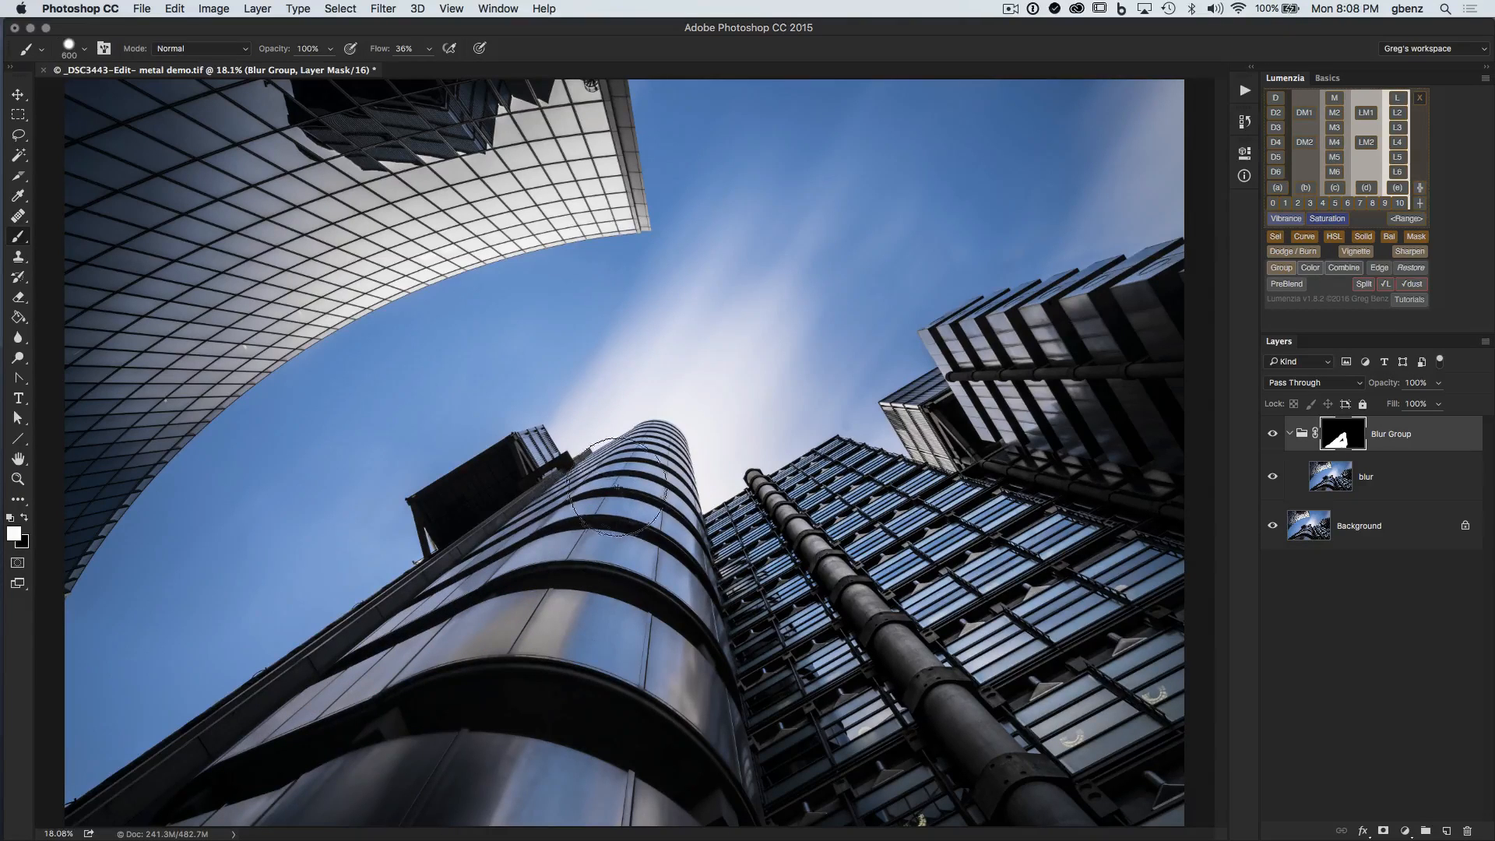
{"action": "left_click", "coordinate": [478, 647]}
Step: Paint black over the spill on the neighbouring glass facade in the group mask and finish the tower in white
{"action": "mouse_move", "coordinate": [899, 649]}
{"action": "left_mouse_down"}
{"action": "mouse_move", "coordinate": [861, 605]}
{"action": "mouse_move", "coordinate": [895, 670]}
{"action": "mouse_move", "coordinate": [944, 657]}
{"action": "left_mouse_up"}
{"action": "key", "text": "x"}
{"action": "left_click", "coordinate": [939, 674]}
{"action": "mouse_move", "coordinate": [940, 674]}
{"action": "left_mouse_down"}
{"action": "mouse_move", "coordinate": [807, 558]}
{"action": "mouse_move", "coordinate": [831, 612]}
{"action": "mouse_move", "coordinate": [911, 662]}
{"action": "mouse_move", "coordinate": [921, 691]}
{"action": "mouse_move", "coordinate": [846, 566]}
{"action": "mouse_move", "coordinate": [891, 585]}
{"action": "mouse_move", "coordinate": [866, 610]}
{"action": "mouse_move", "coordinate": [955, 681]}
{"action": "mouse_move", "coordinate": [1041, 674]}
{"action": "mouse_move", "coordinate": [996, 697]}
{"action": "left_mouse_up"}
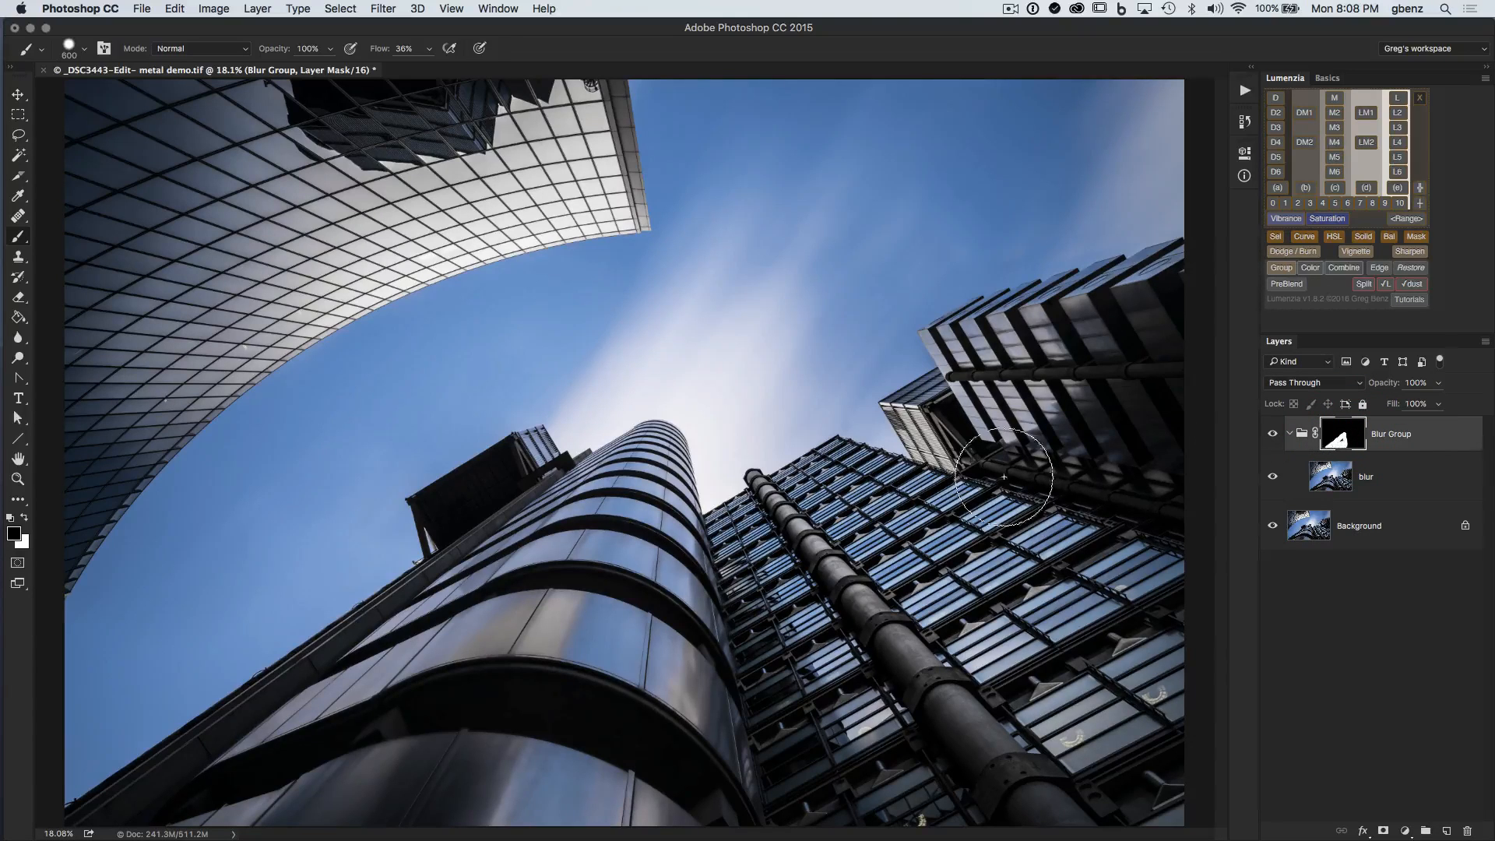
{"action": "key", "text": "x"}
{"action": "mouse_move", "coordinate": [692, 541]}
{"action": "left_mouse_down"}
{"action": "mouse_move", "coordinate": [606, 616]}
{"action": "mouse_move", "coordinate": [636, 586]}
{"action": "mouse_move", "coordinate": [619, 531]}
{"action": "mouse_move", "coordinate": [585, 621]}
{"action": "mouse_move", "coordinate": [607, 612]}
{"action": "mouse_move", "coordinate": [586, 551]}
{"action": "mouse_move", "coordinate": [500, 631]}
{"action": "mouse_move", "coordinate": [594, 574]}
{"action": "mouse_move", "coordinate": [531, 696]}
{"action": "mouse_move", "coordinate": [622, 698]}
{"action": "mouse_move", "coordinate": [649, 639]}
{"action": "mouse_move", "coordinate": [654, 744]}
{"action": "mouse_move", "coordinate": [559, 685]}
{"action": "mouse_move", "coordinate": [469, 763]}
{"action": "mouse_move", "coordinate": [488, 721]}
{"action": "mouse_move", "coordinate": [473, 748]}
{"action": "left_mouse_up"}
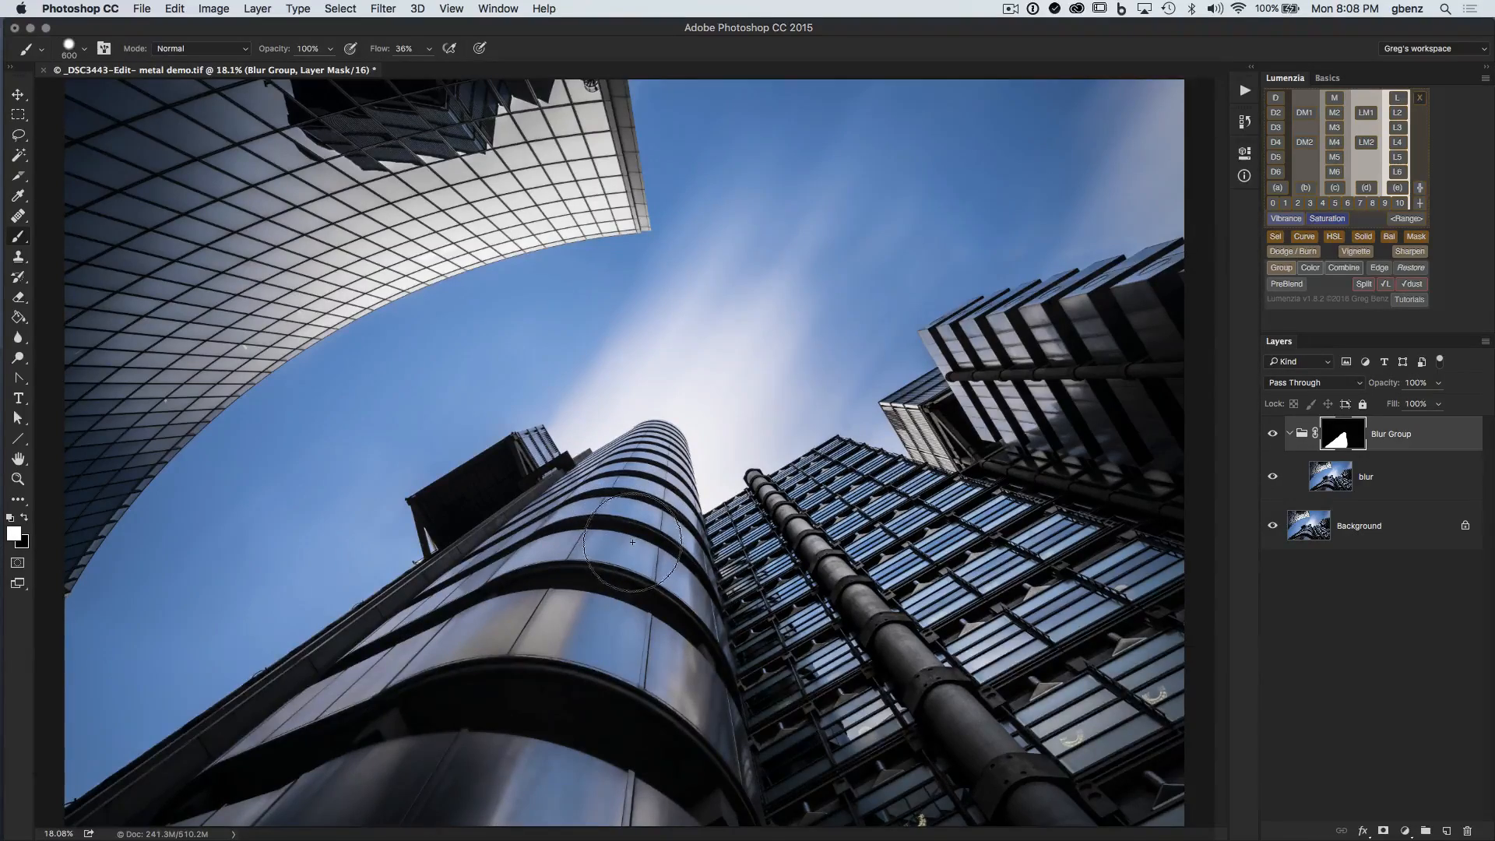
Step: Create a new layer above the blur layer in Overlay mode, filled with the neutral 50% gray
{"action": "key", "text": "super+equal"}
{"action": "key", "text": "super+equal"}
{"action": "key", "text": "super+equal"}
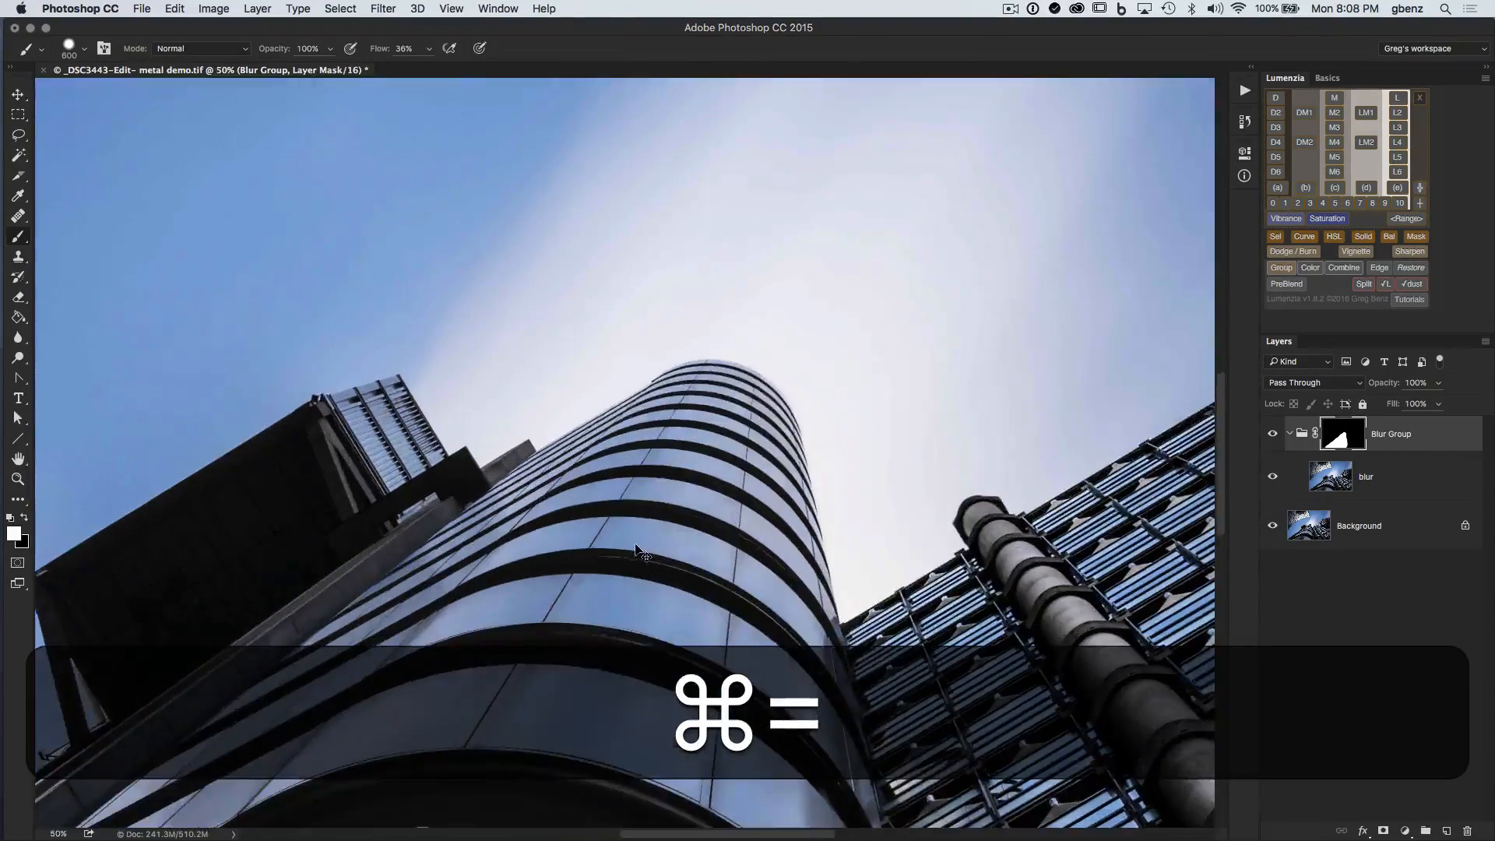
{"action": "key", "text": "super+equal"}
{"action": "left_click_drag", "start_coordinate": [636, 552], "coordinate": [795, 267]}
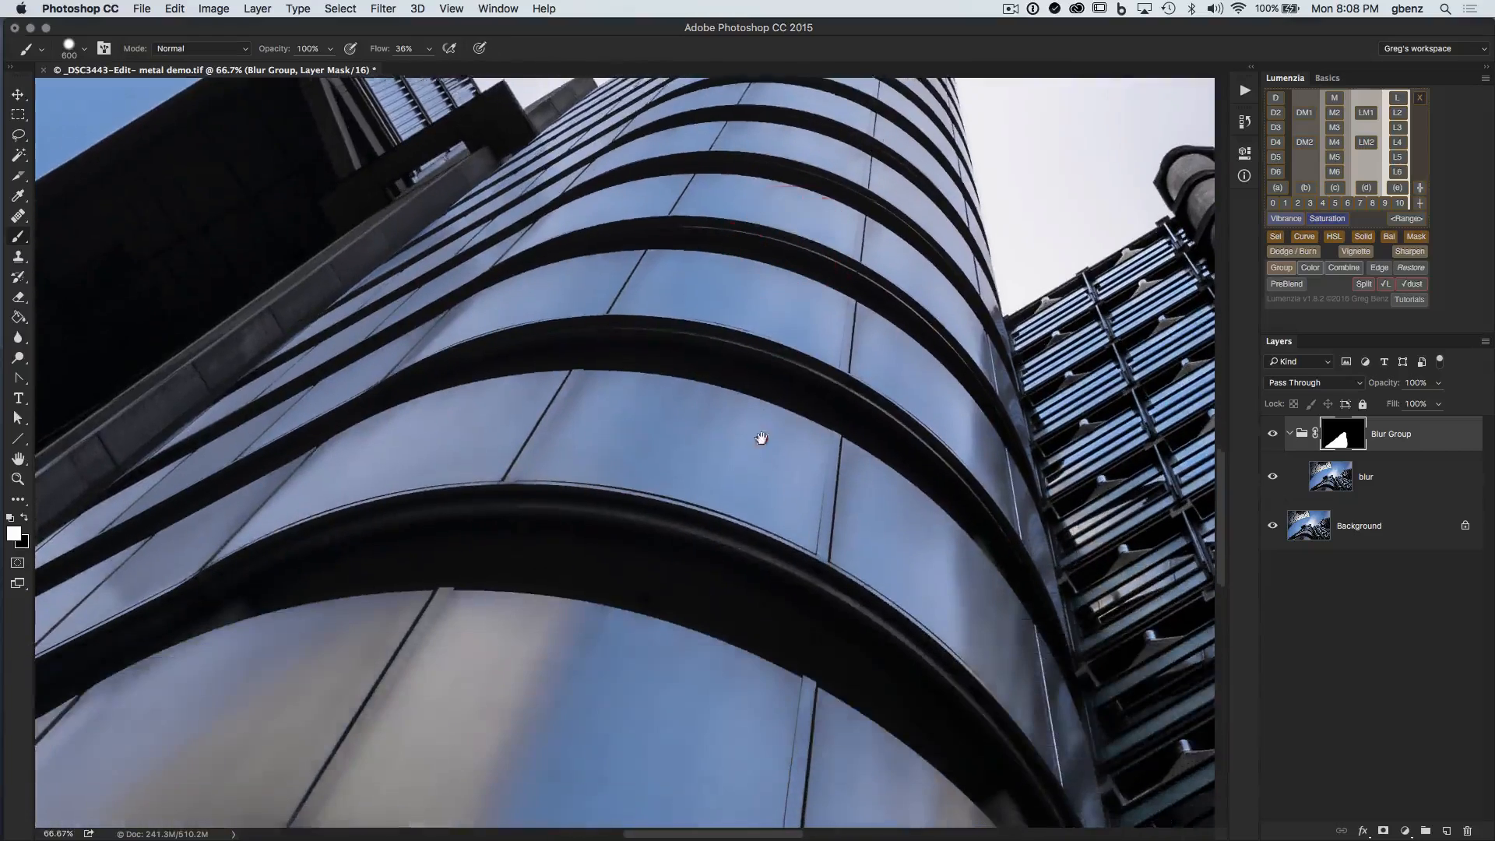
{"action": "key", "text": "super+equal"}
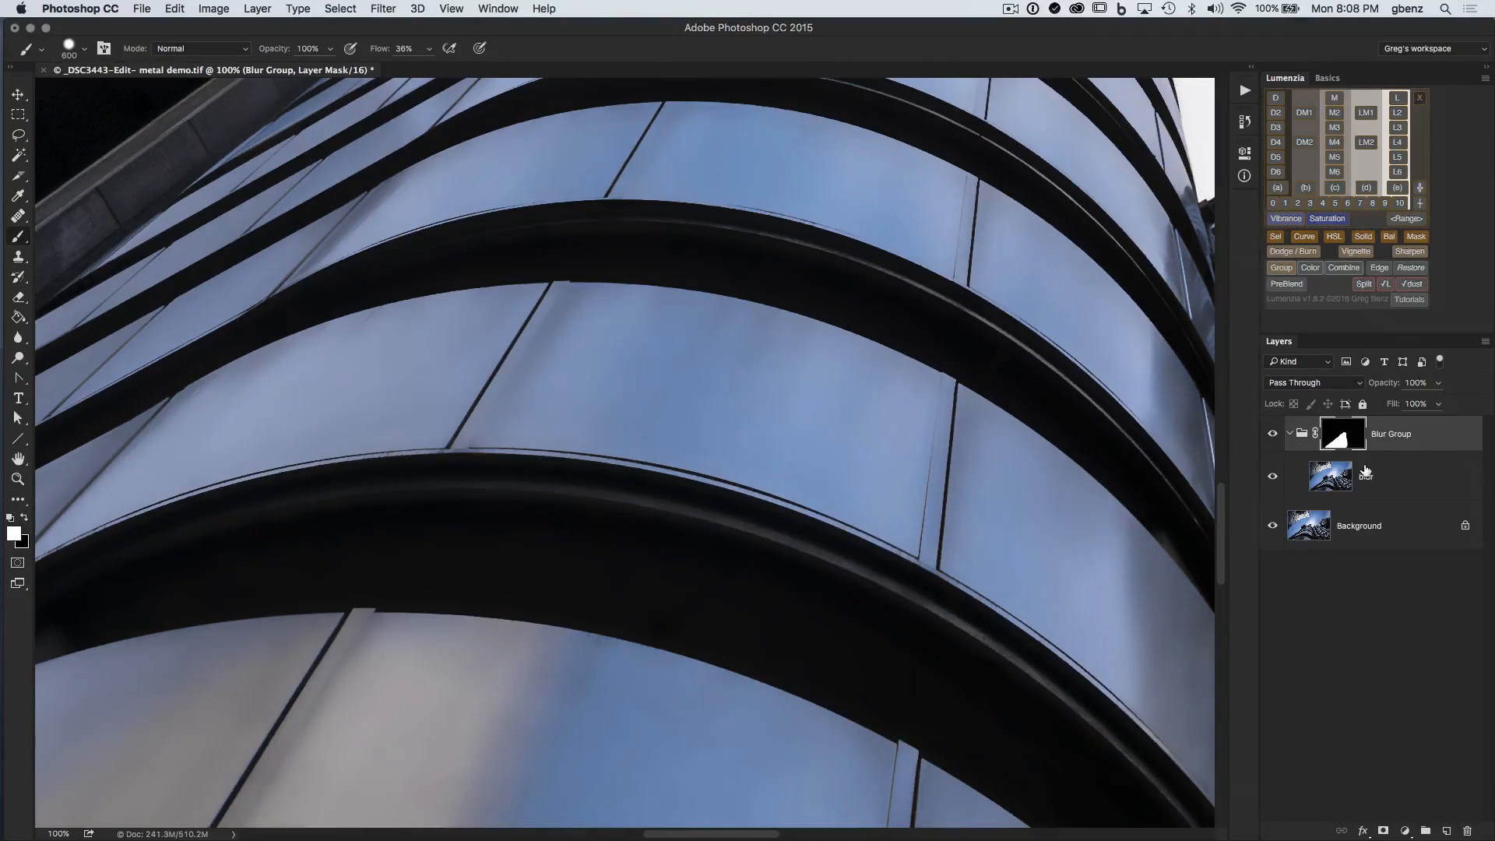
{"action": "left_click", "coordinate": [1334, 481]}
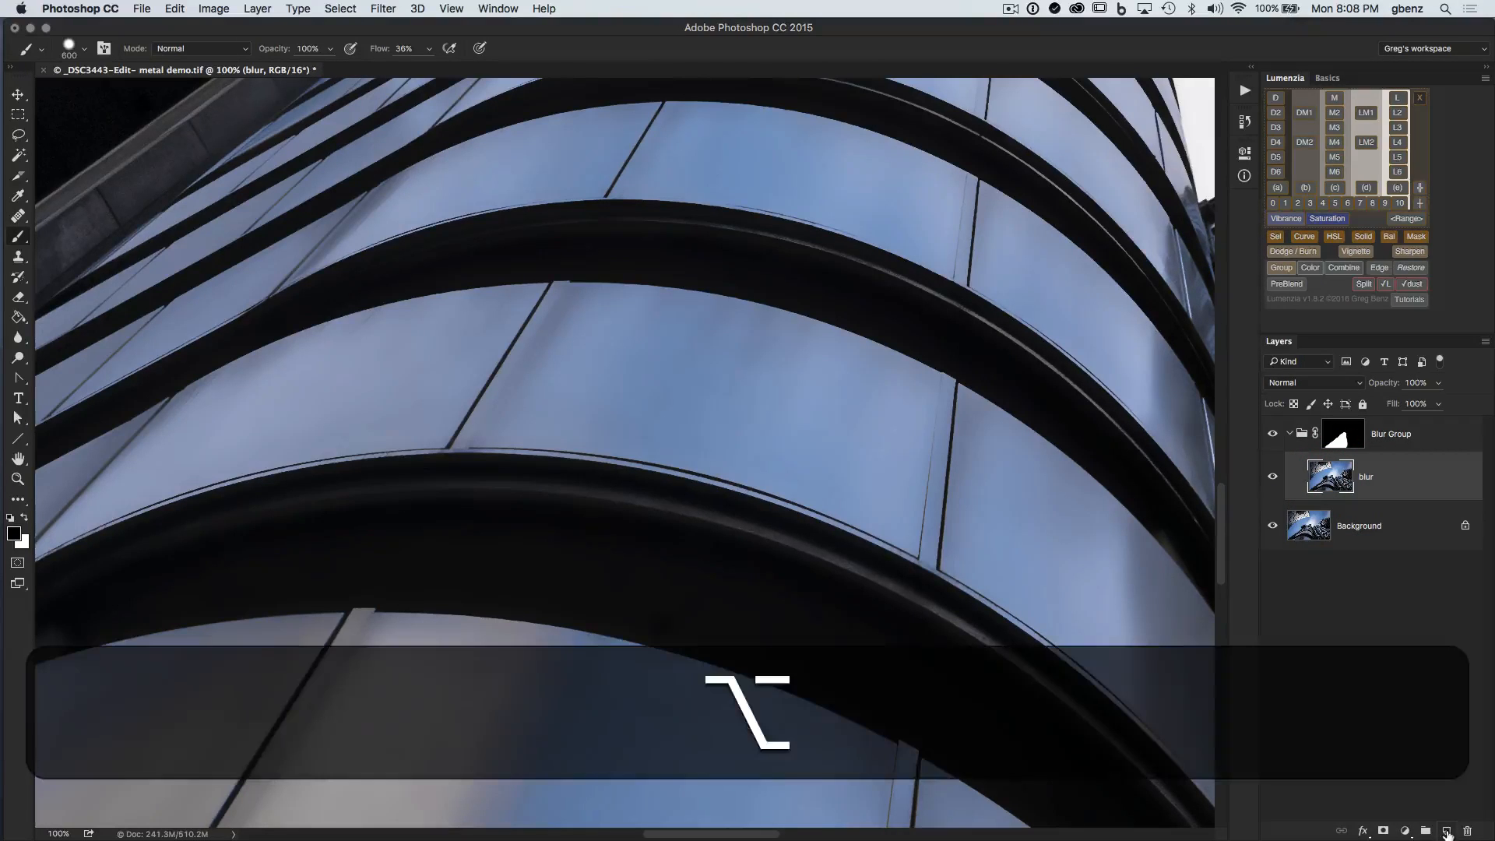
{"action": "left_click", "coordinate": [1446, 831], "text": "alt"}
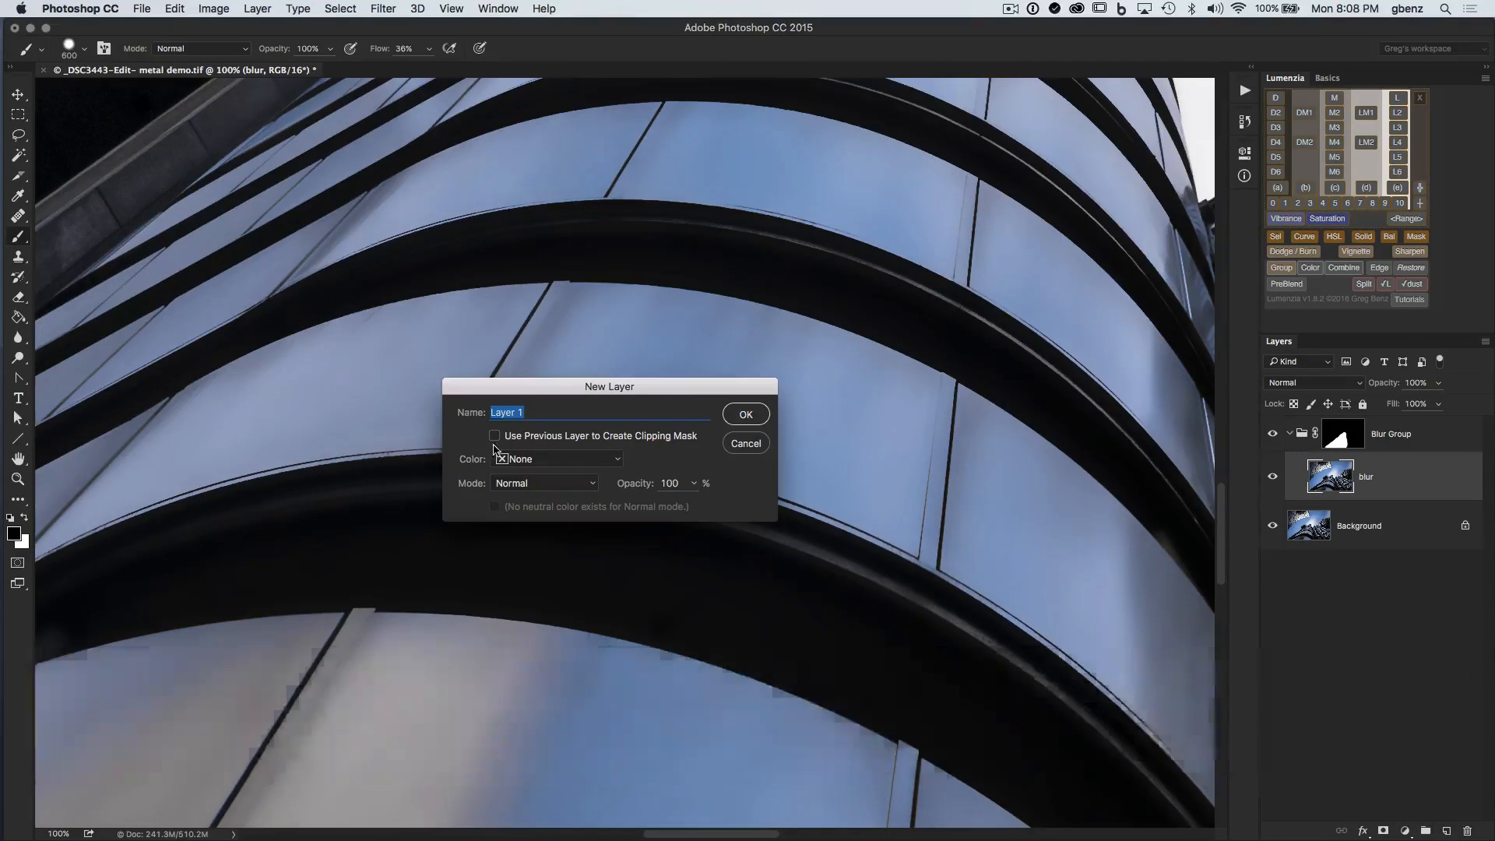
{"action": "left_click", "coordinate": [513, 485]}
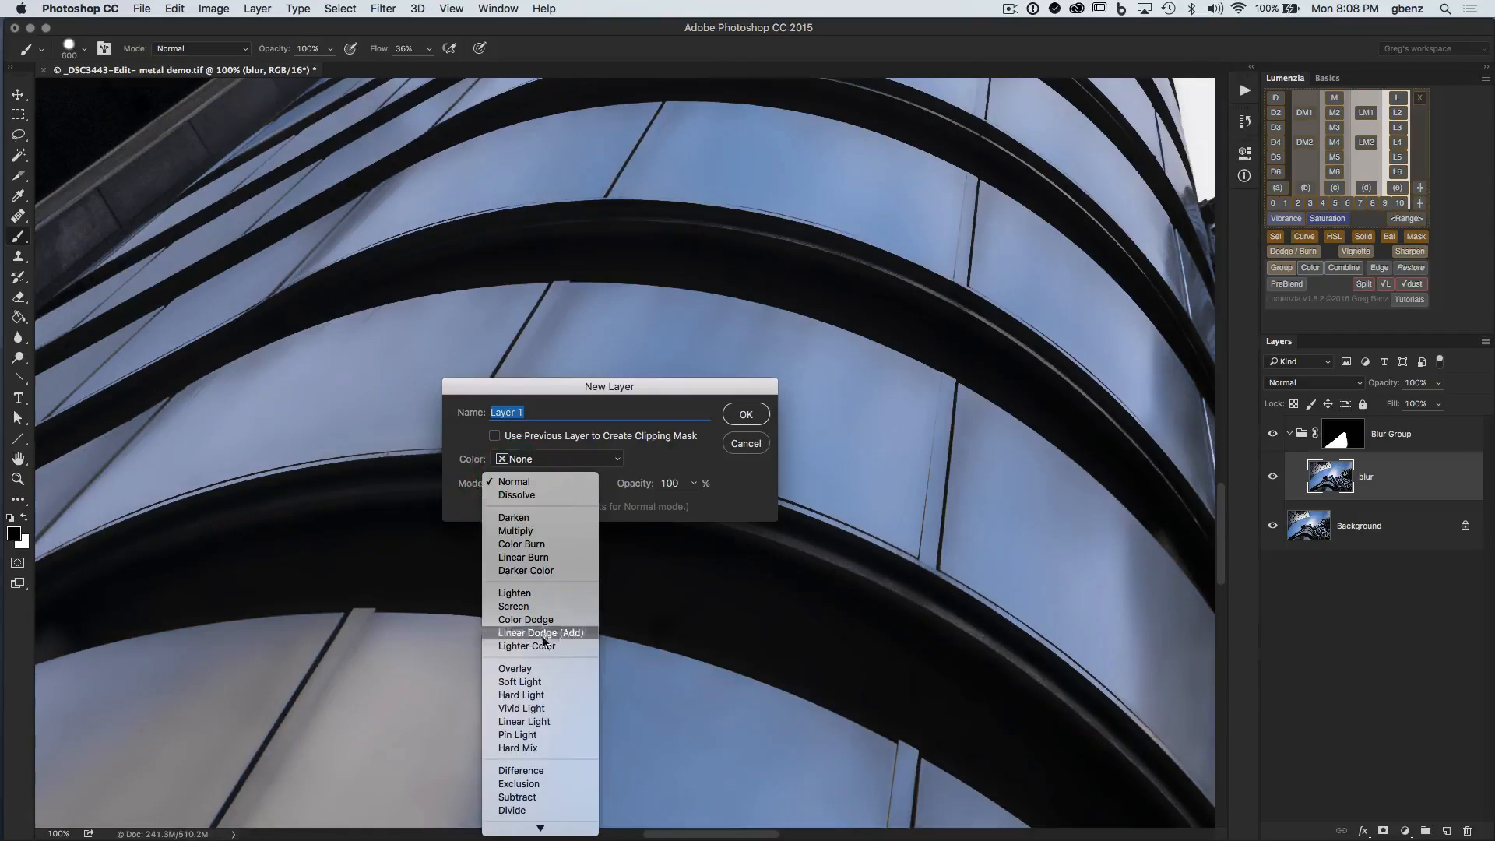
{"action": "left_click", "coordinate": [532, 671]}
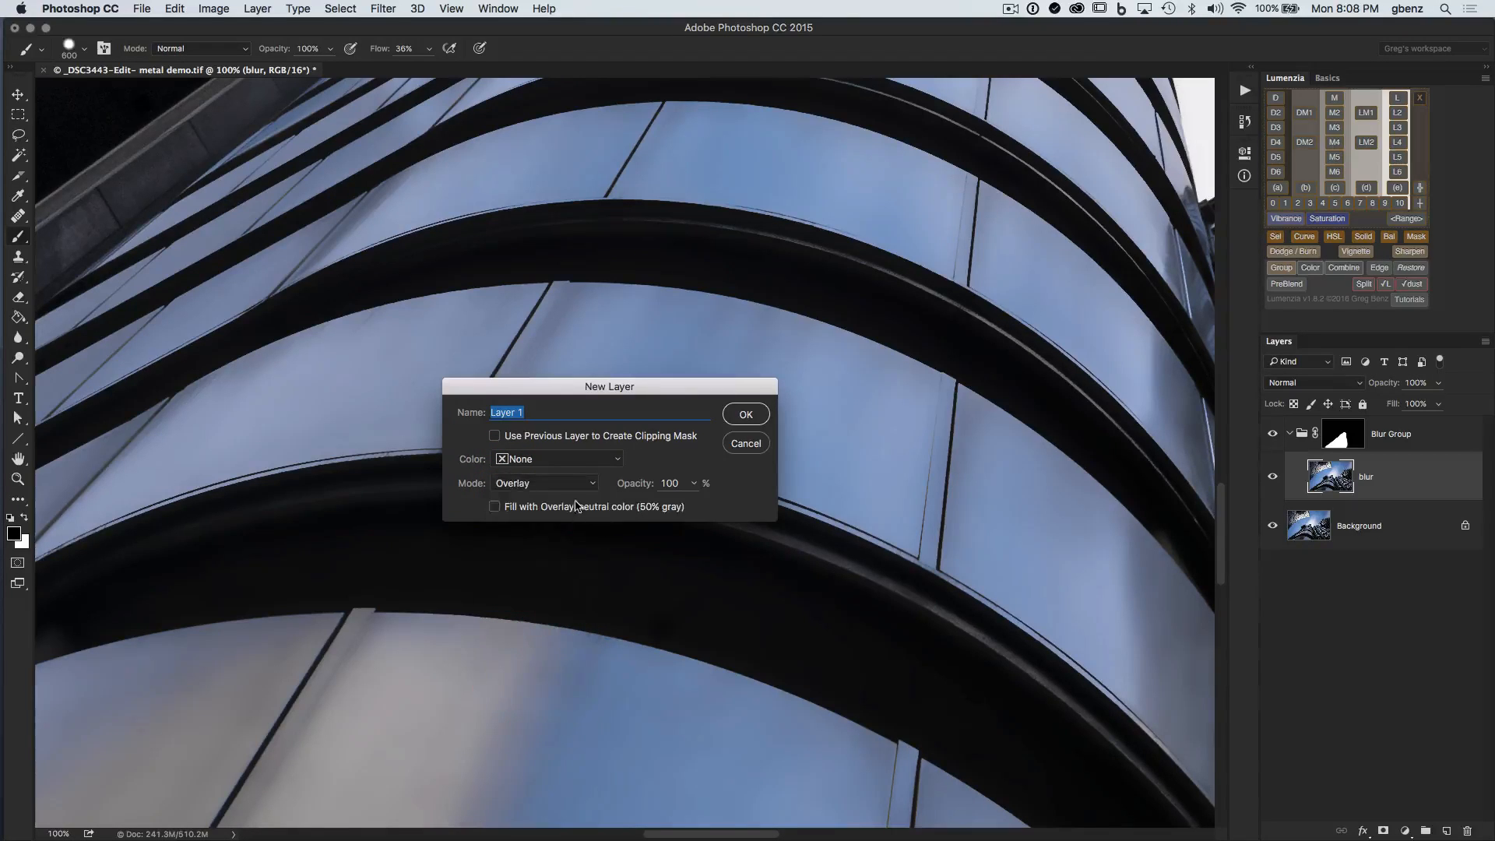
{"action": "left_click", "coordinate": [495, 508]}
{"action": "left_click", "coordinate": [745, 416]}
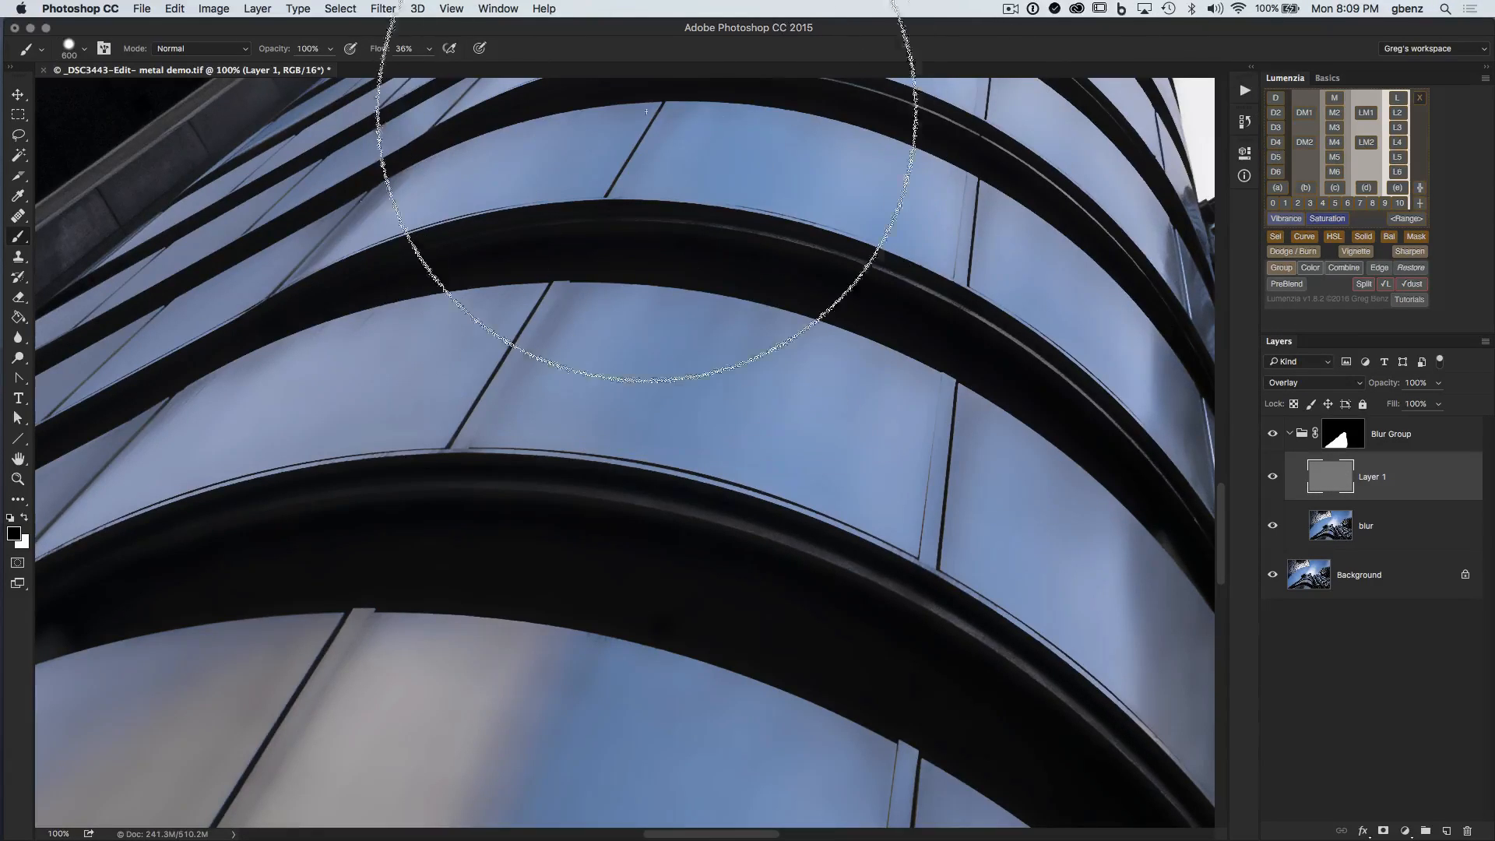
Step: Add 2% Gaussian monochromatic noise to the gray Overlay layer
{"action": "left_click", "coordinate": [385, 9]}
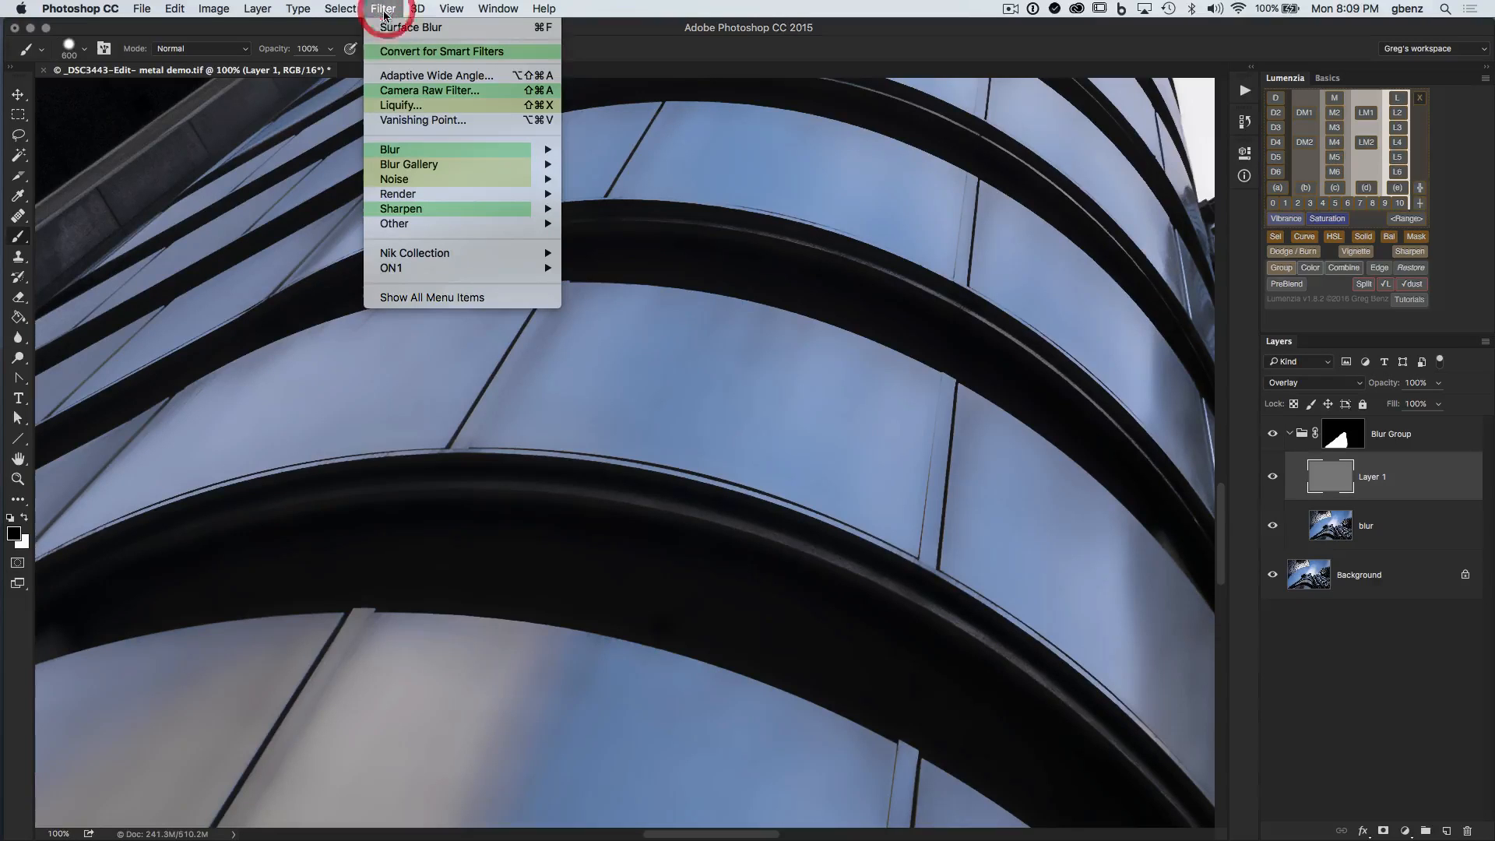
{"action": "mouse_move", "coordinate": [405, 179]}
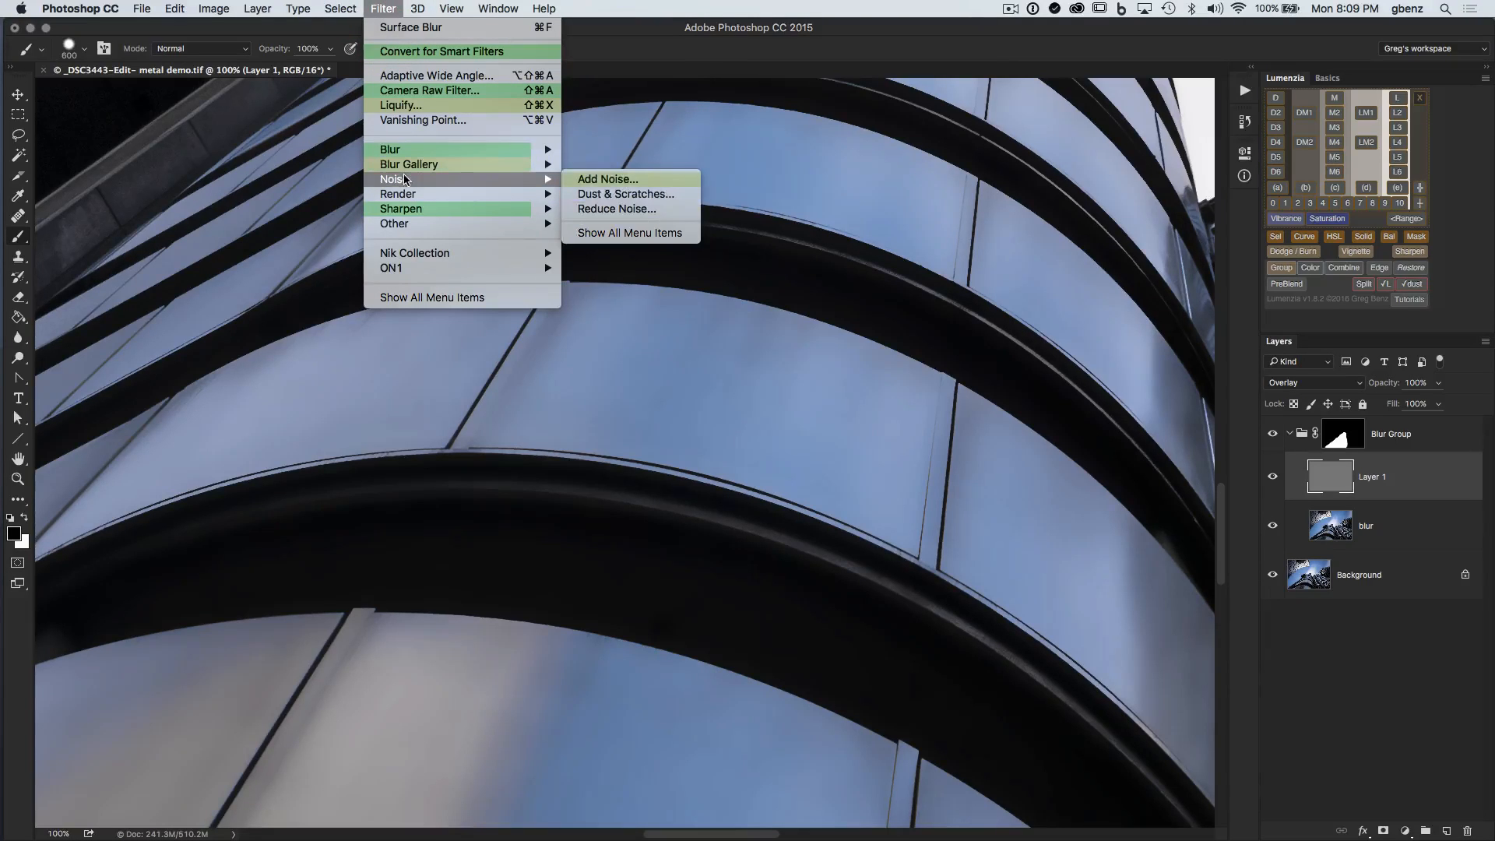
{"action": "left_click", "coordinate": [586, 179]}
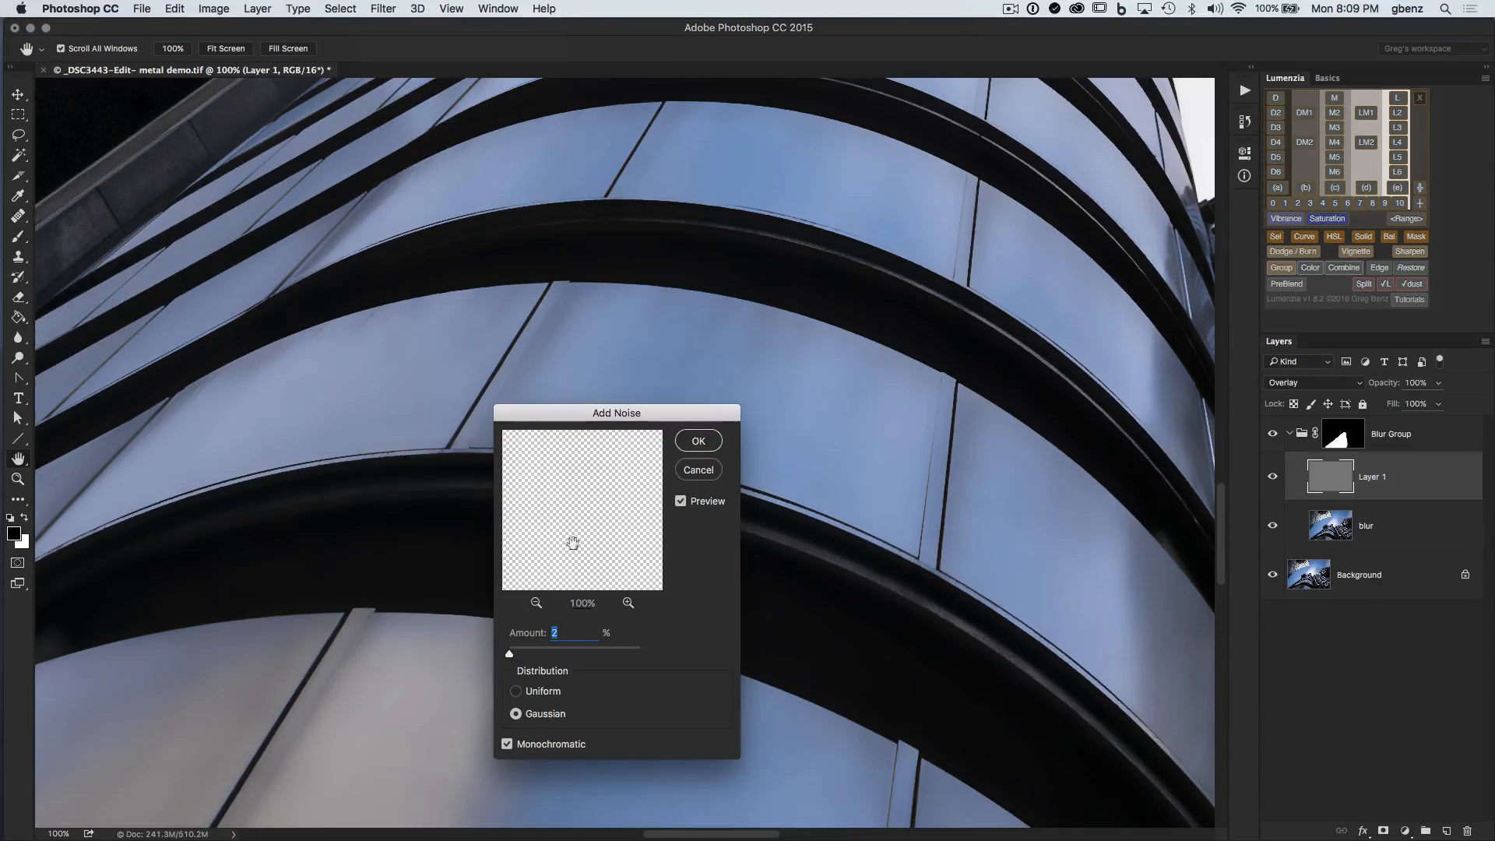
{"action": "left_click_drag", "start_coordinate": [588, 413], "coordinate": [763, 466]}
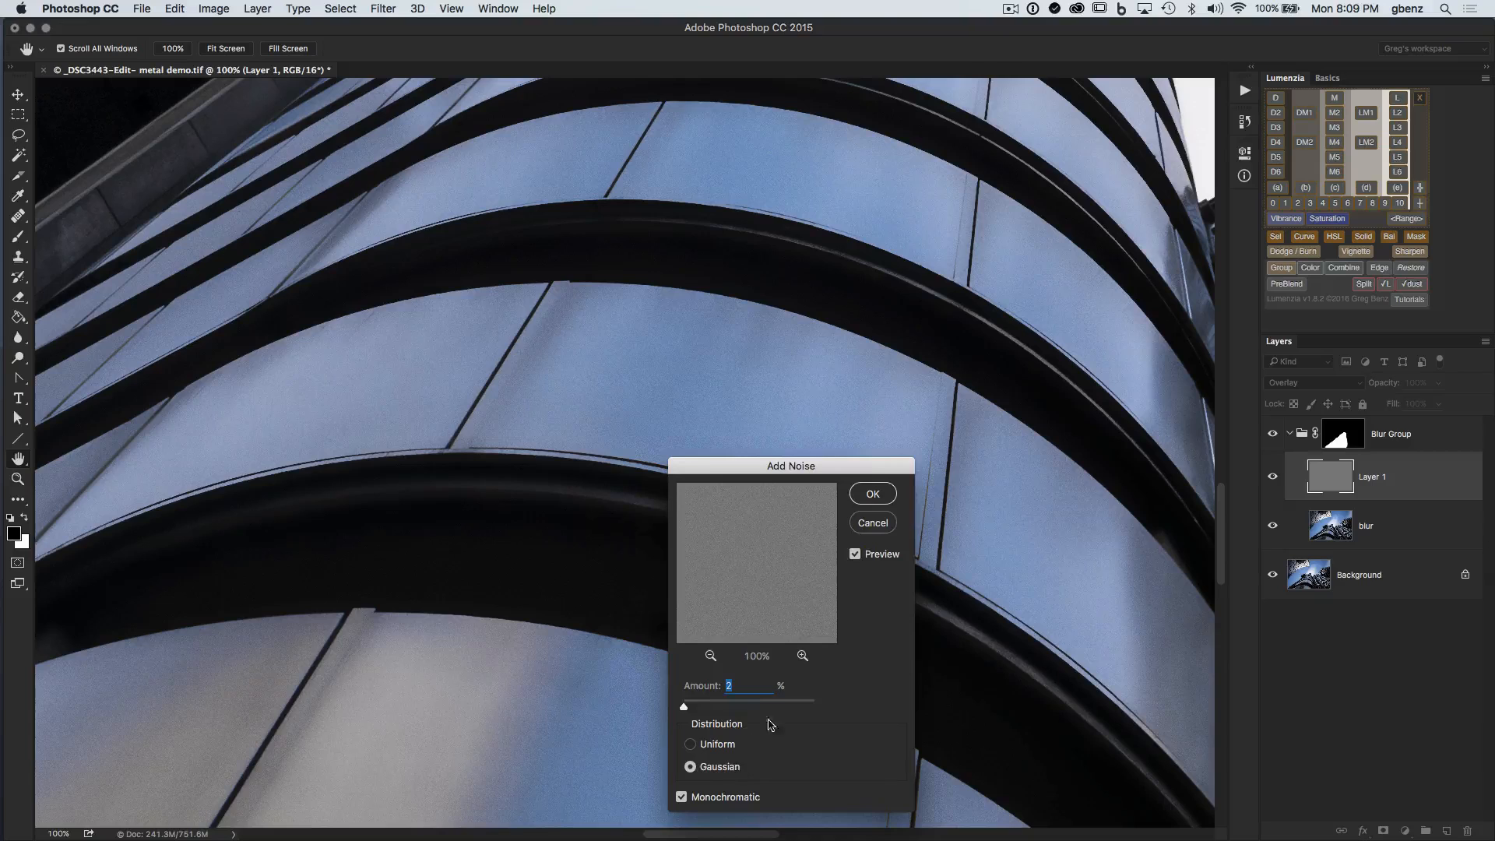
{"action": "left_click", "coordinate": [870, 495]}
{"action": "key", "text": "b"}
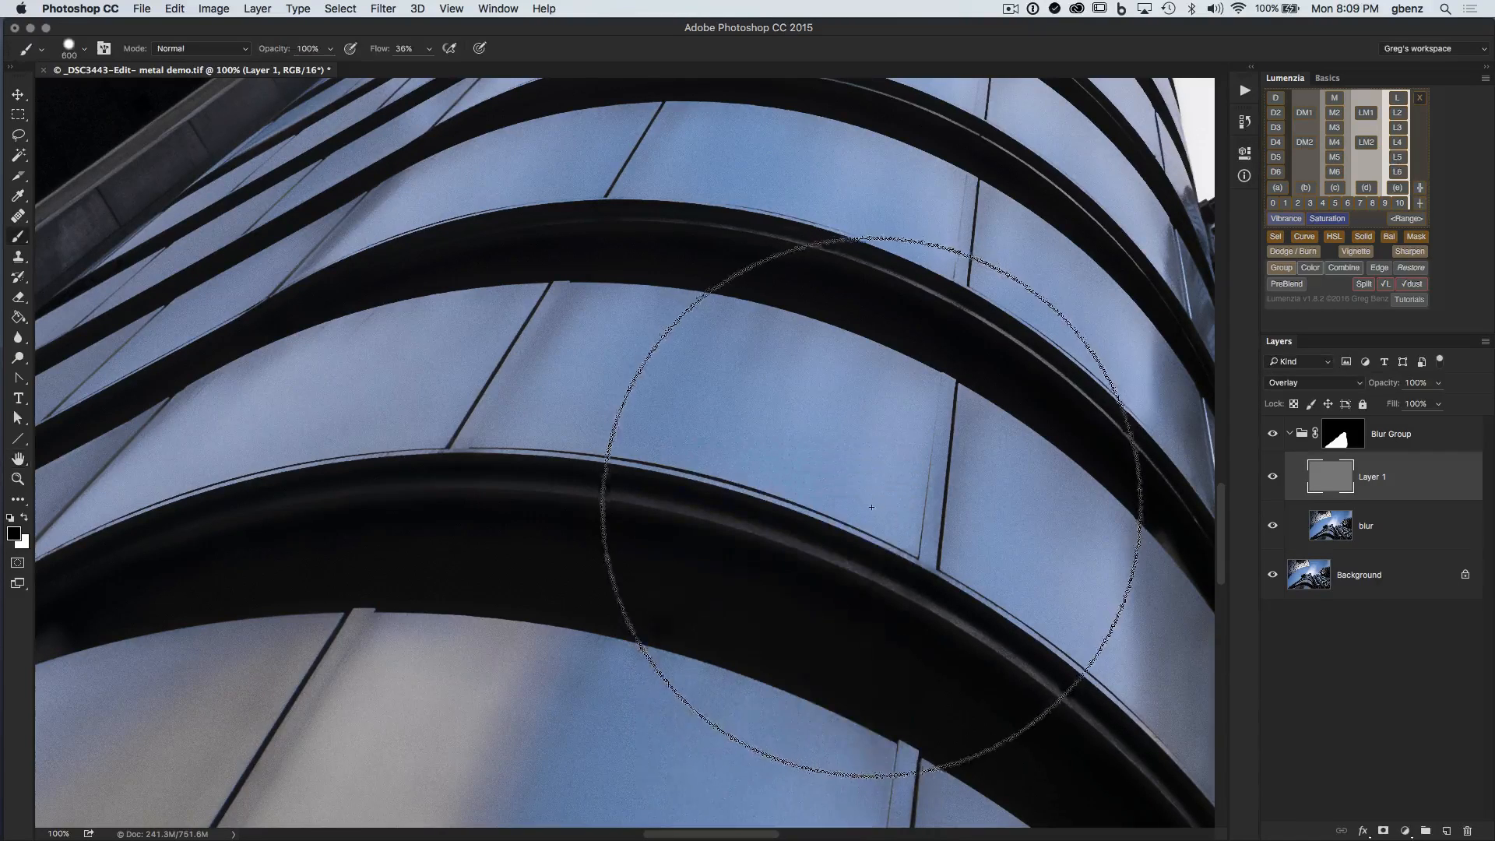
Step: Compare the metal panels at 100% magnification with the noise layer hidden and shown
{"action": "left_click", "coordinate": [1272, 477]}
{"action": "left_click", "coordinate": [1272, 479]}
{"action": "left_click", "coordinate": [1271, 480]}
{"action": "left_click", "coordinate": [1271, 480]}
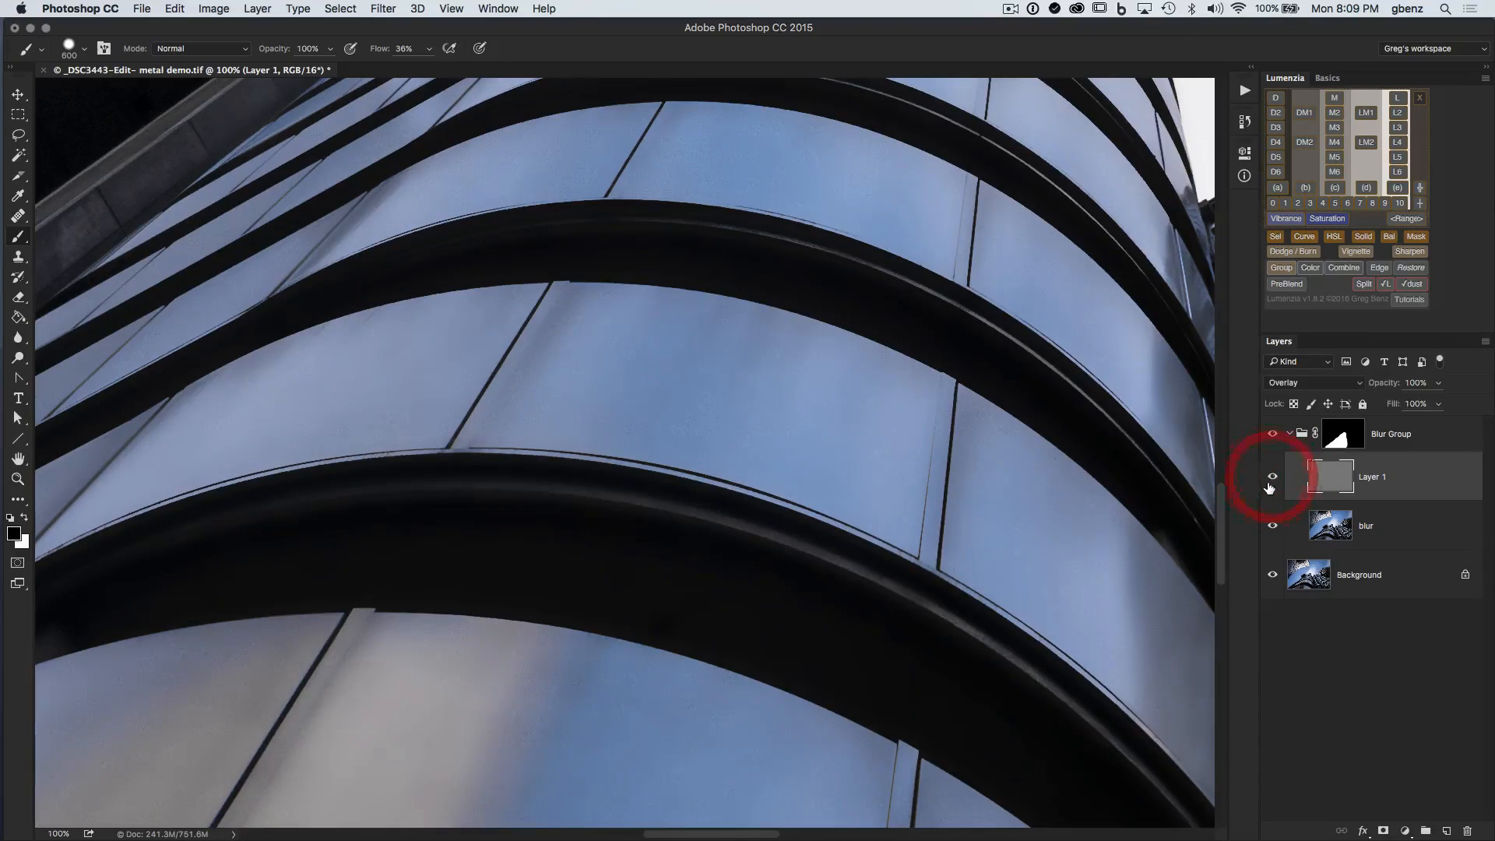
Step: Examine one panel's texture at 300% magnification, hiding and showing the noise layer and the whole Blur Group
{"action": "key", "text": "super+equal"}
{"action": "key", "text": "super+equal"}
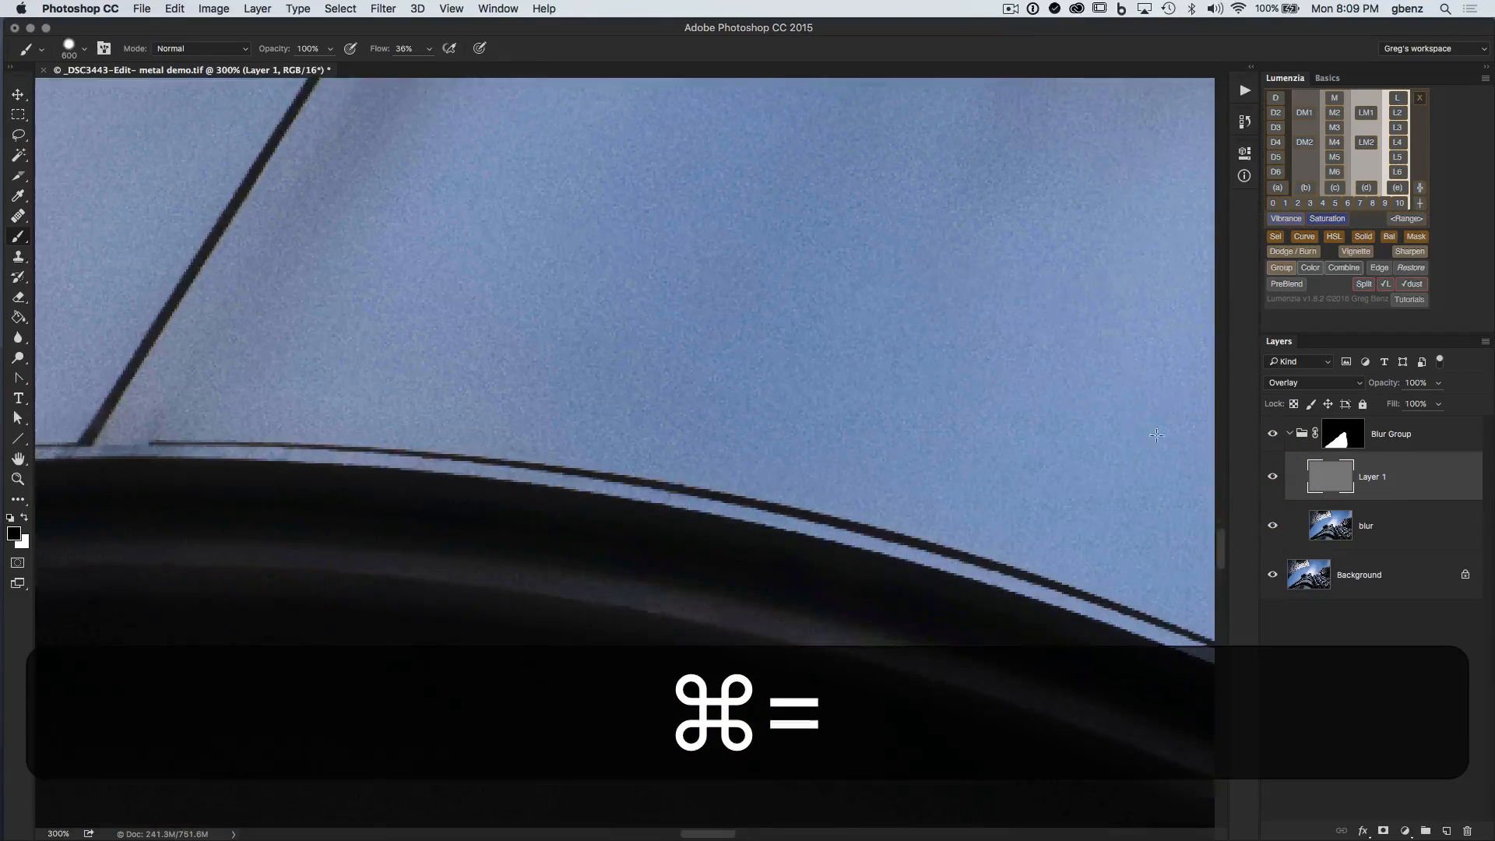
{"action": "left_click_drag", "start_coordinate": [1003, 474], "coordinate": [967, 575]}
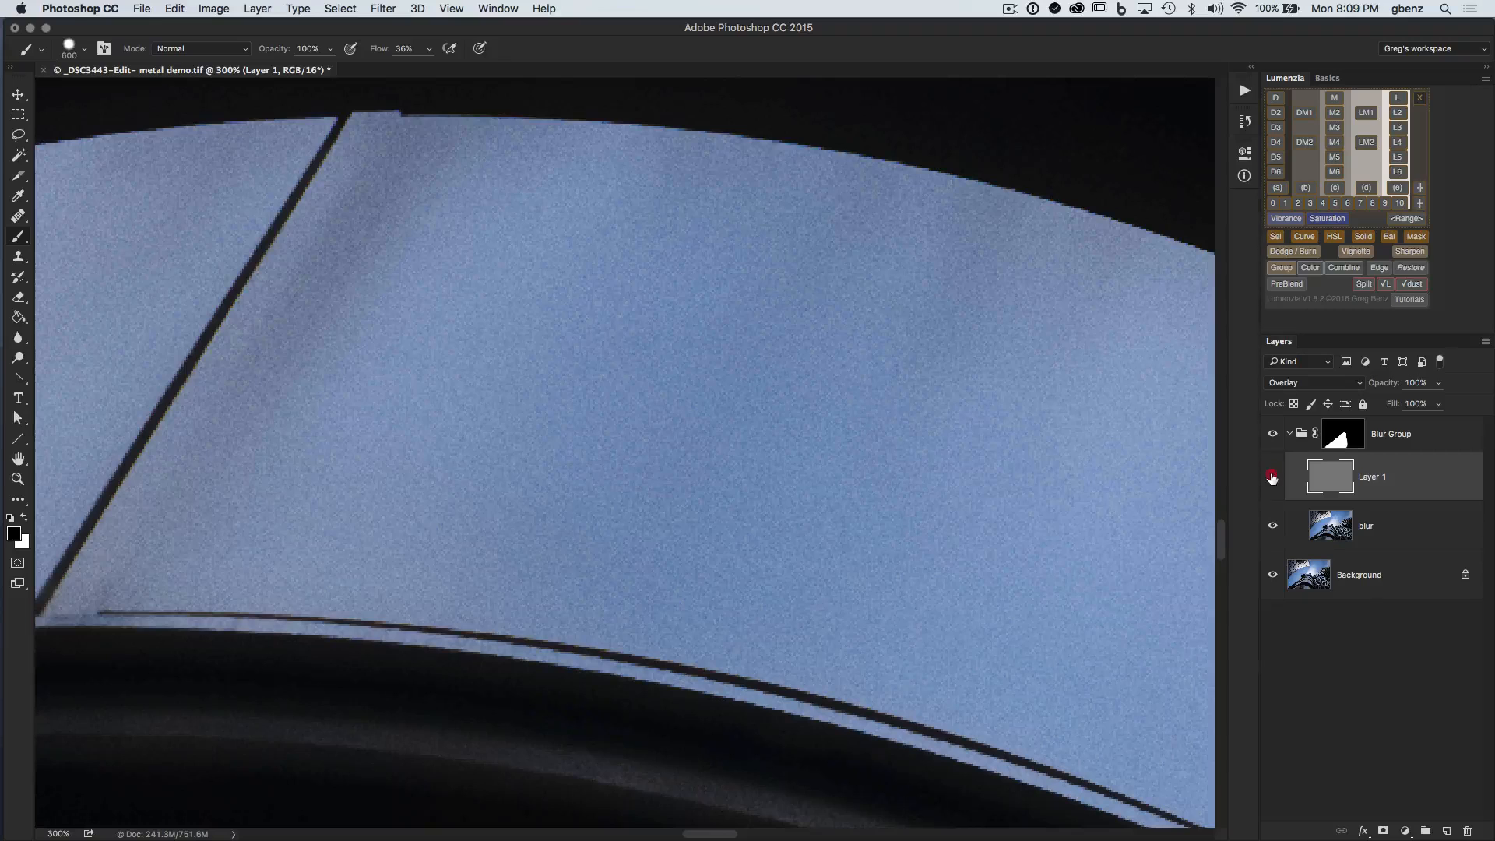
{"action": "left_click", "coordinate": [1272, 477]}
{"action": "left_click", "coordinate": [1272, 476]}
{"action": "left_click", "coordinate": [1274, 435]}
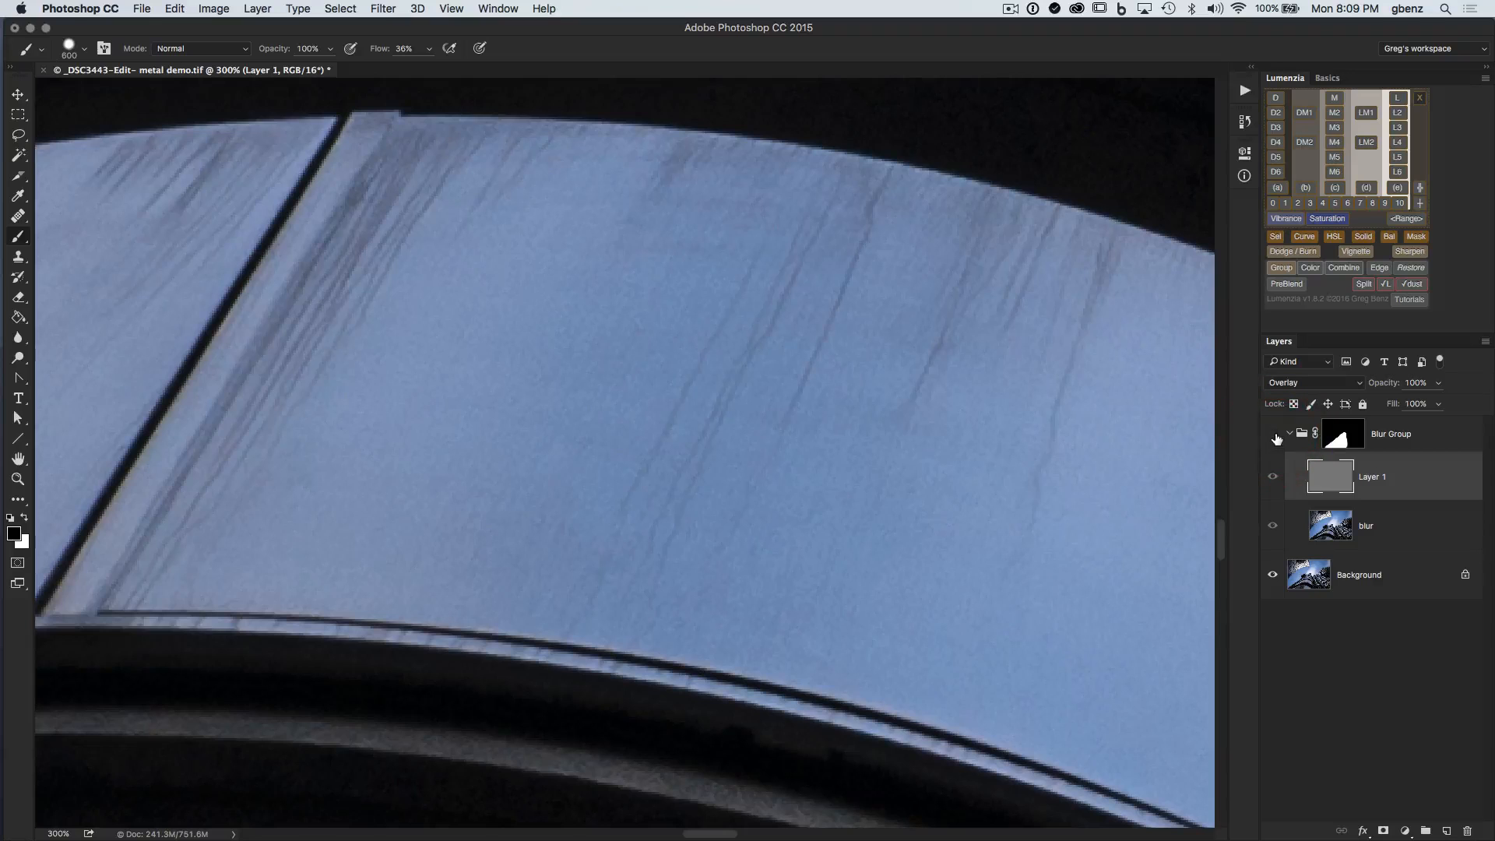
{"action": "left_click", "coordinate": [1273, 436]}
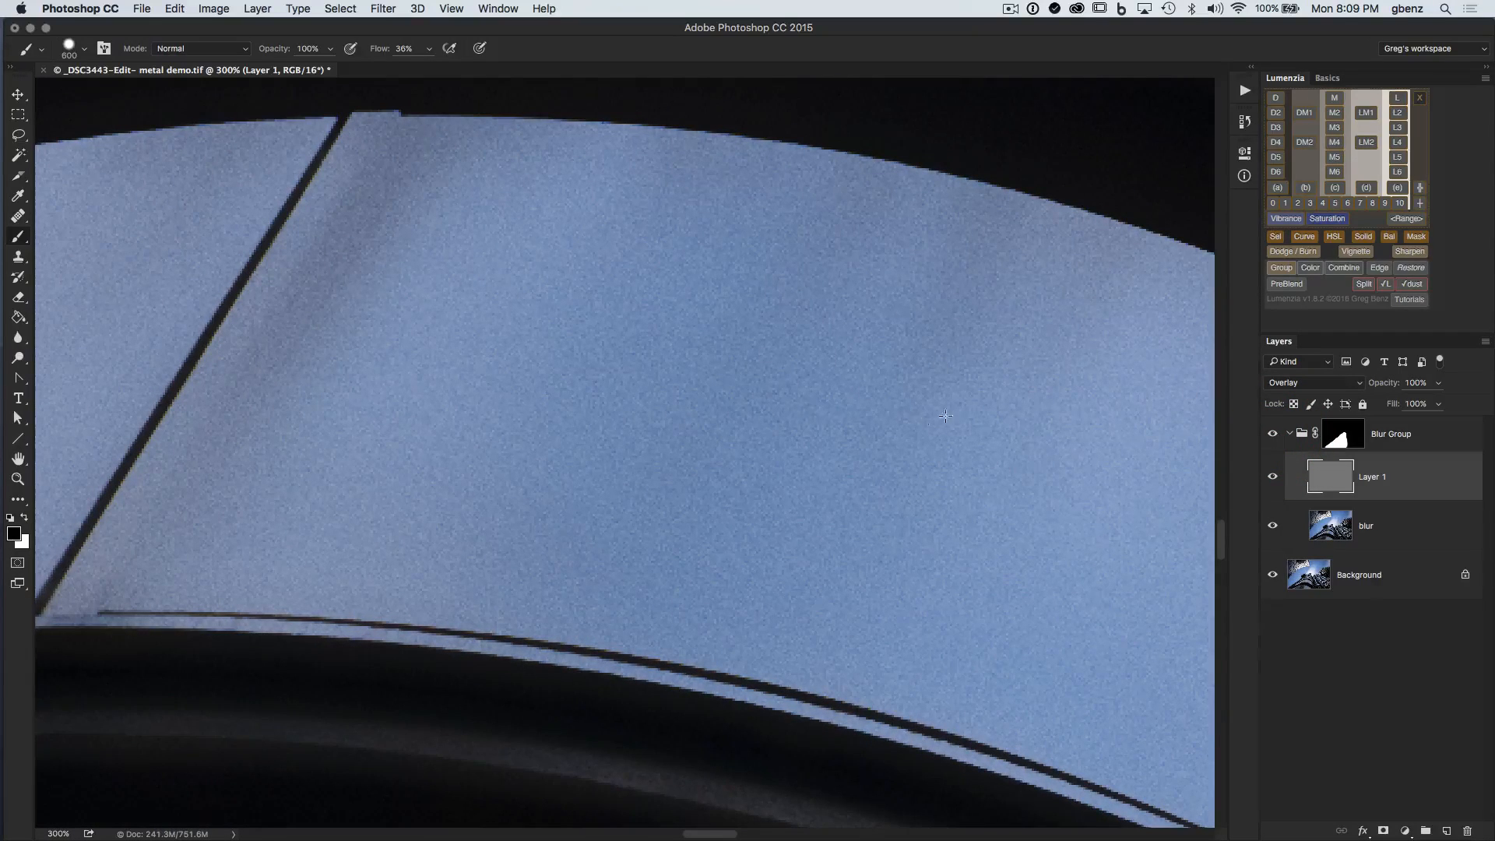
Step: Set the noise layer's opacity to 40% and compare the panel's grain with the Blur Group hidden and shown
{"action": "left_click_drag", "start_coordinate": [1386, 387], "coordinate": [1351, 393]}
{"action": "left_click_drag", "start_coordinate": [1336, 397], "coordinate": [1335, 405]}
{"action": "left_click", "coordinate": [1274, 434]}
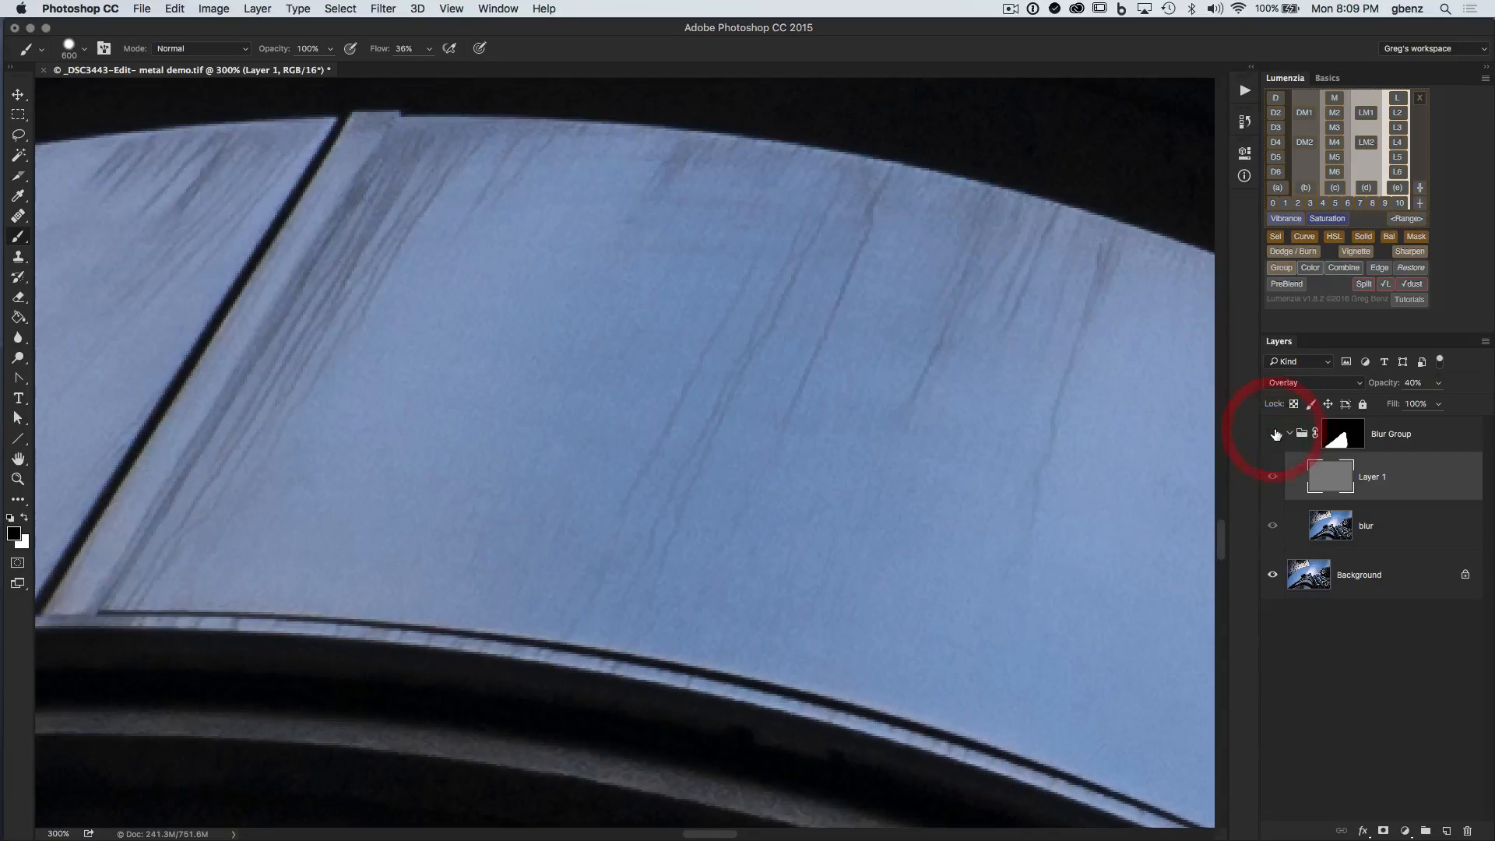
{"action": "left_click", "coordinate": [1274, 433]}
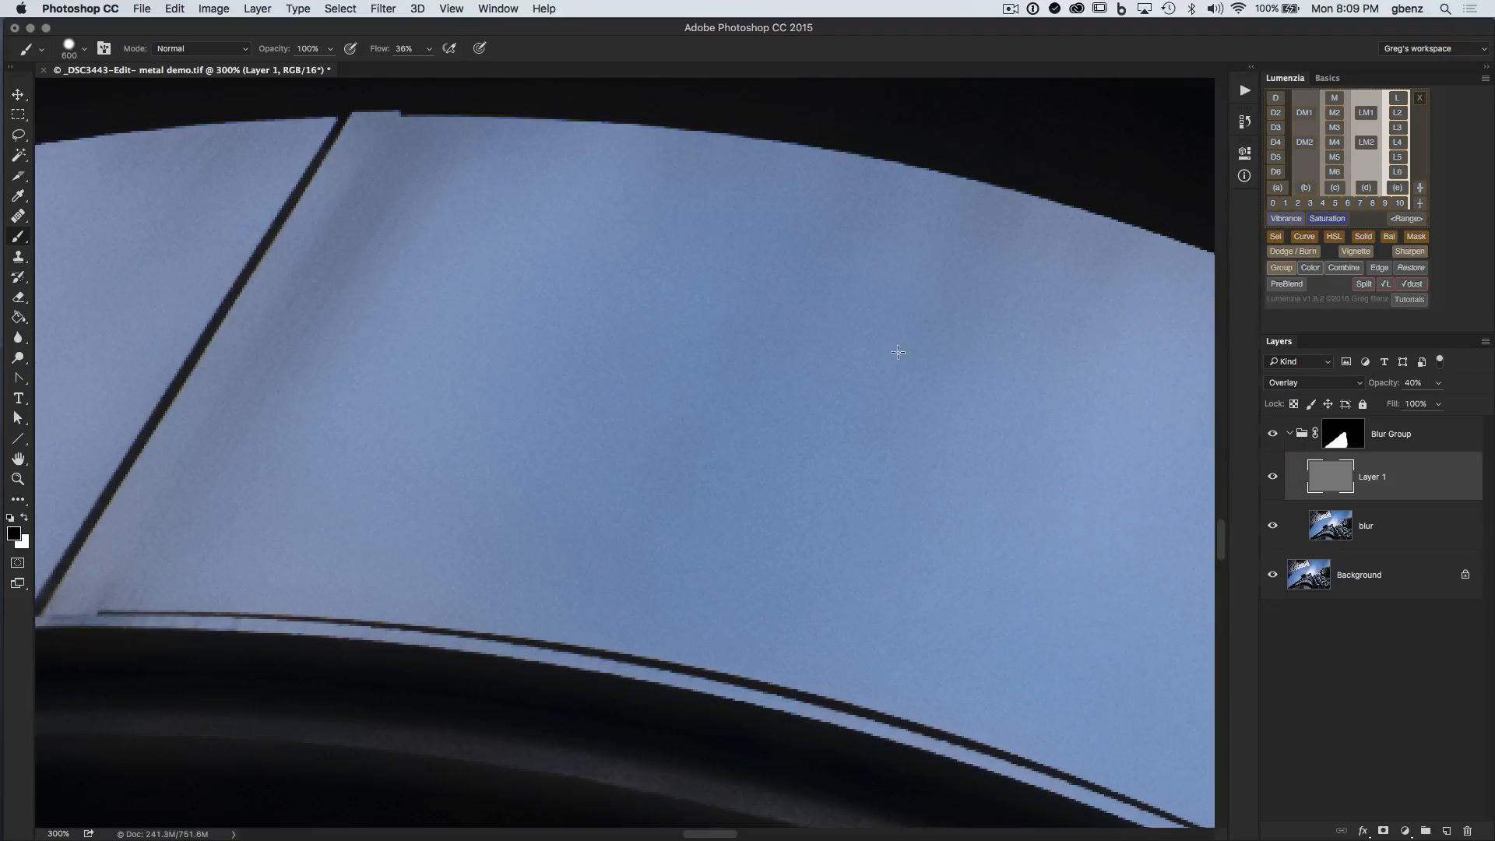
{"action": "left_click", "coordinate": [1272, 435]}
{"action": "left_click", "coordinate": [1272, 434]}
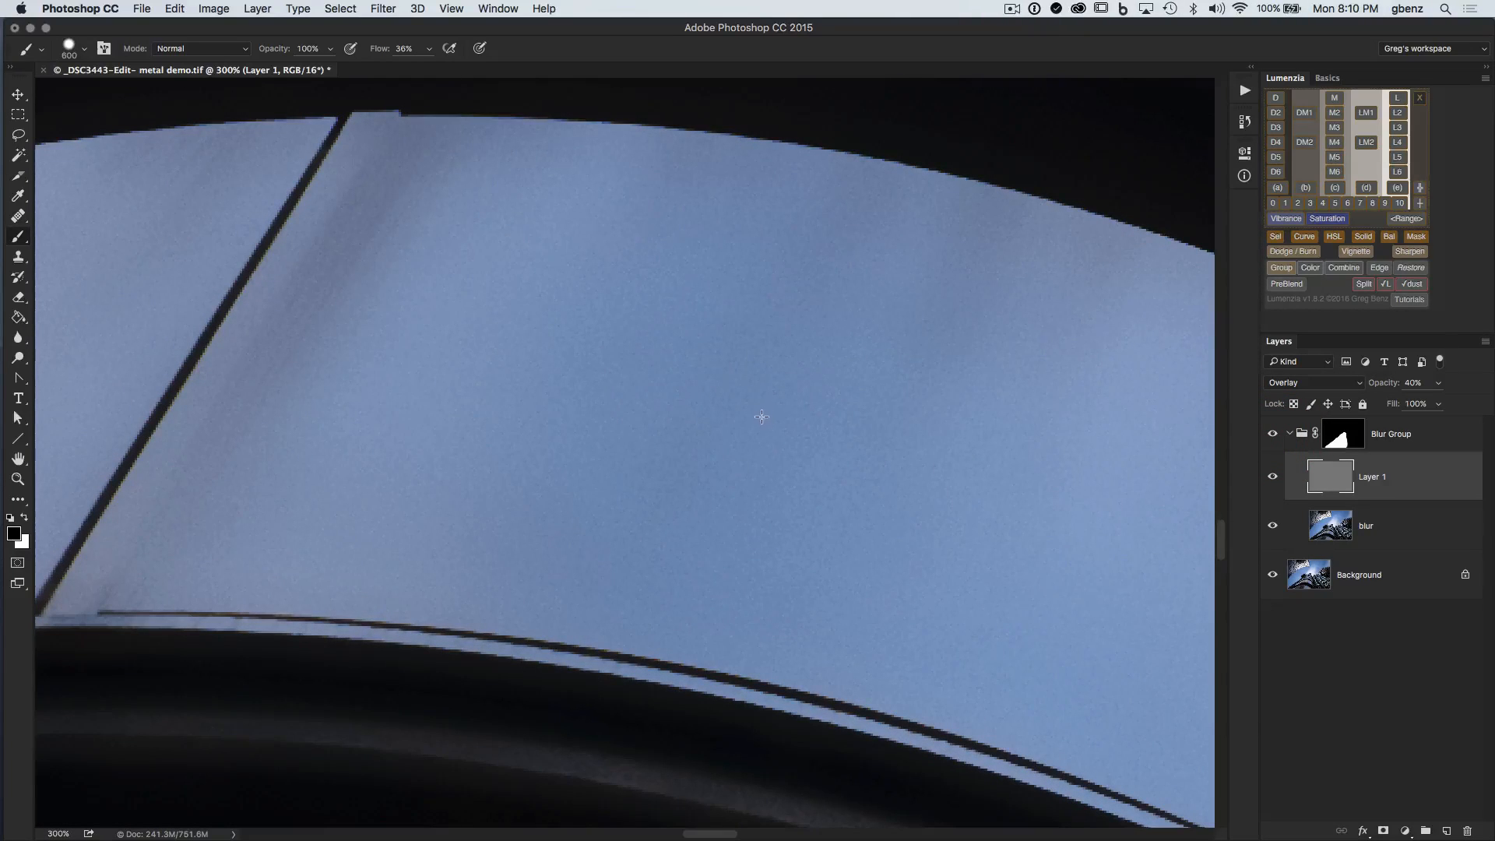
Step: Check the dark curved band below the panel with the Blur Group hidden and shown, and return to 50% magnification
{"action": "scroll", "coordinate": [761, 416], "scroll_direction": "down", "scroll_amount": 8}
{"action": "scroll", "coordinate": [762, 417], "scroll_direction": "left", "scroll_amount": 3}
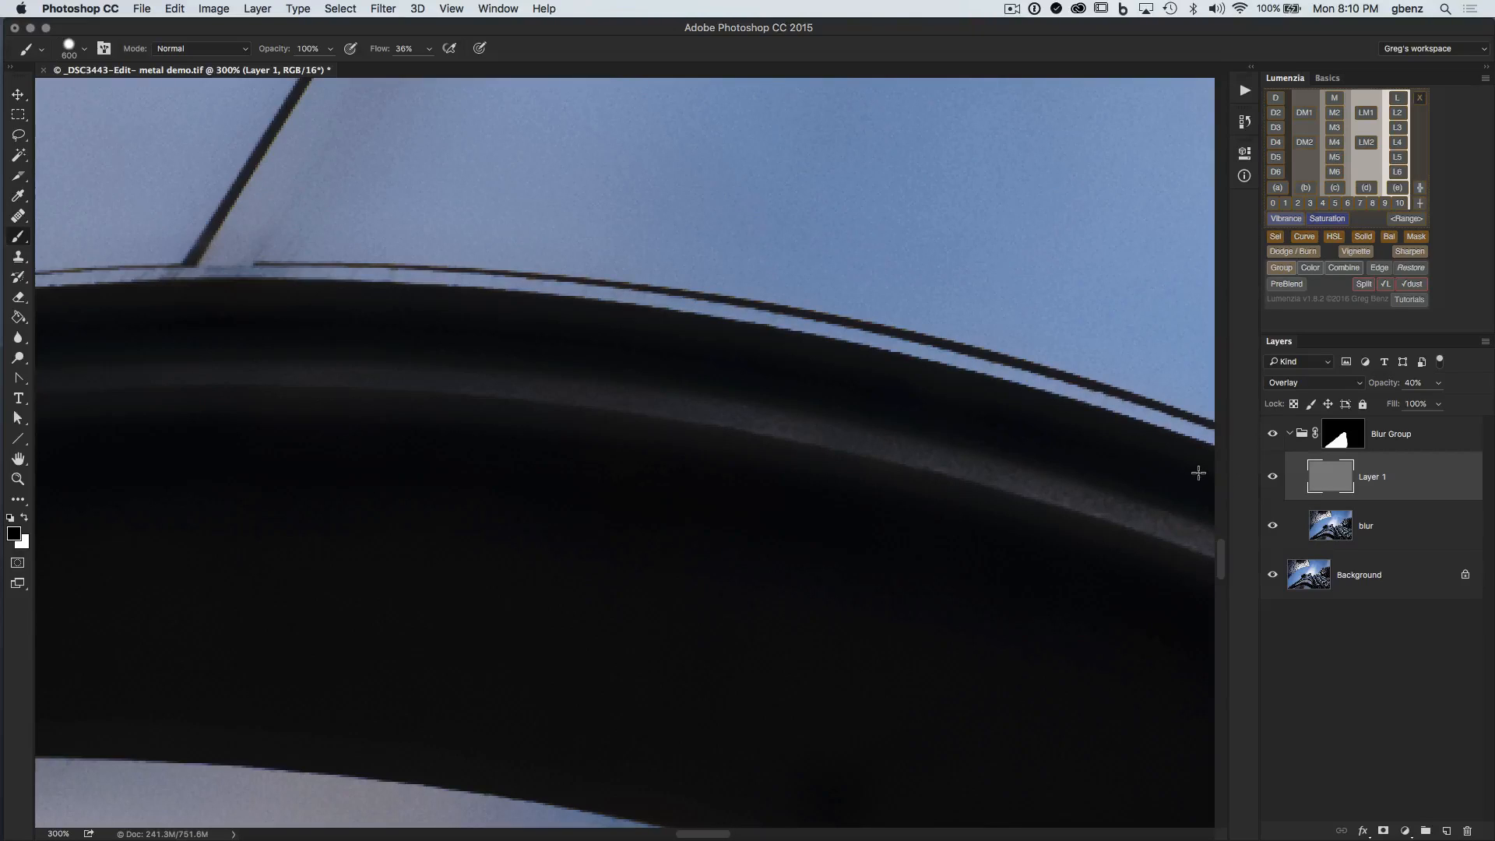
{"action": "left_click", "coordinate": [1272, 434]}
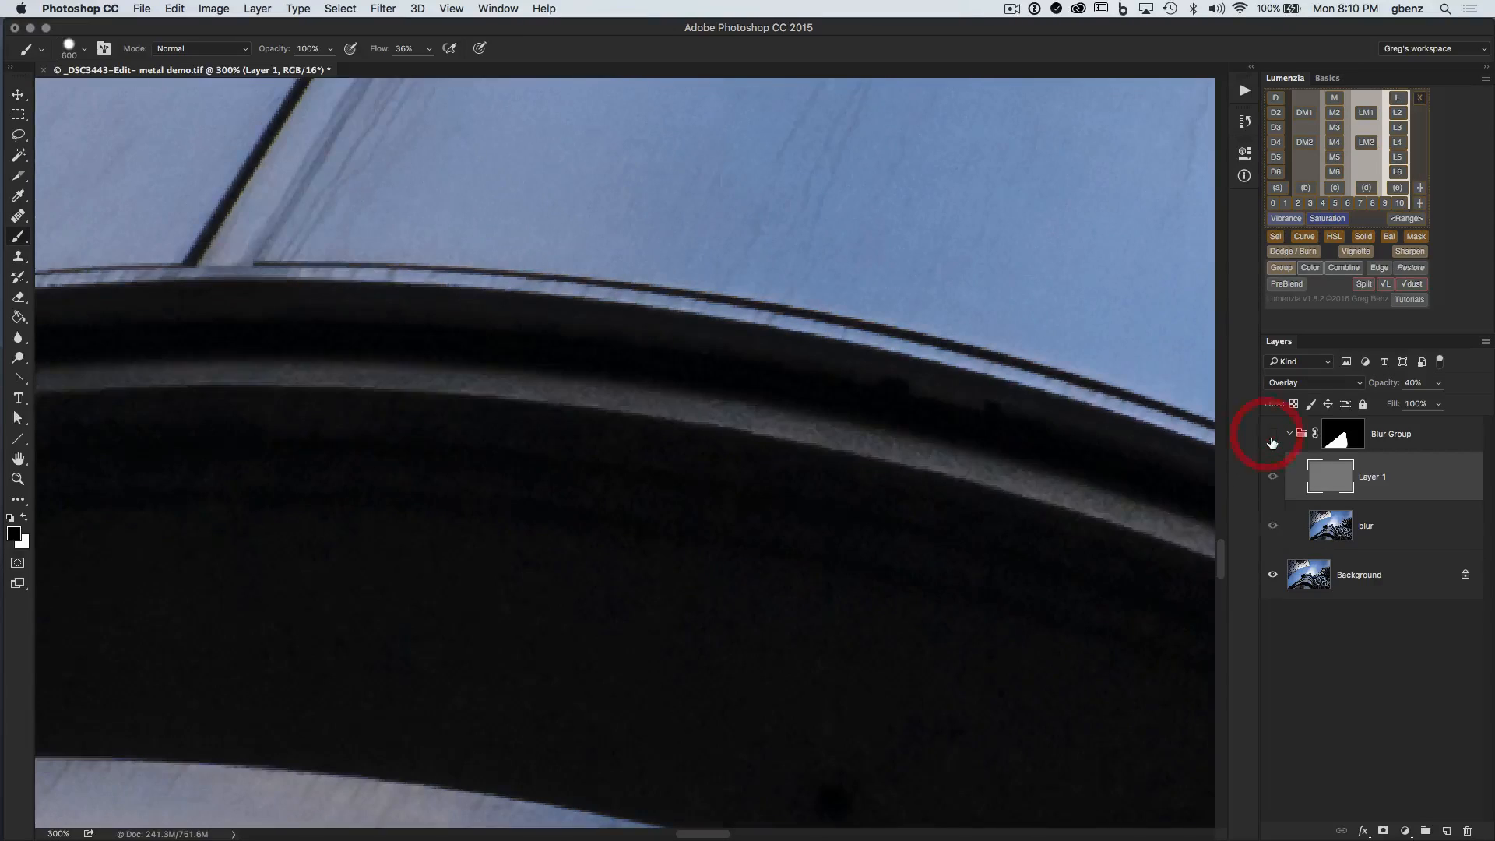
{"action": "left_click", "coordinate": [1272, 434]}
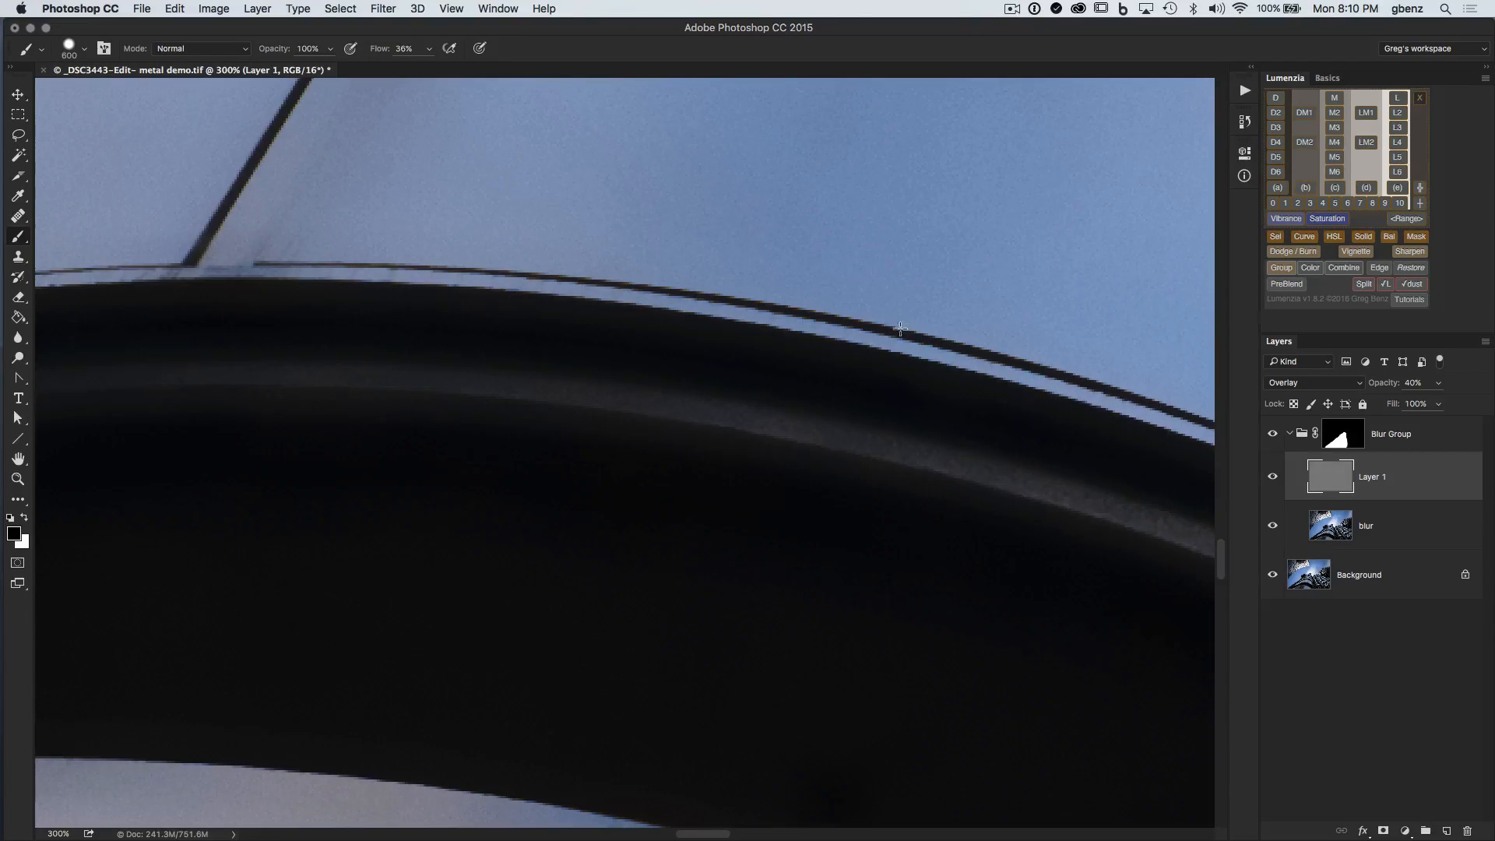
{"action": "key", "text": "super+minus"}
{"action": "key", "text": "super+minus"}
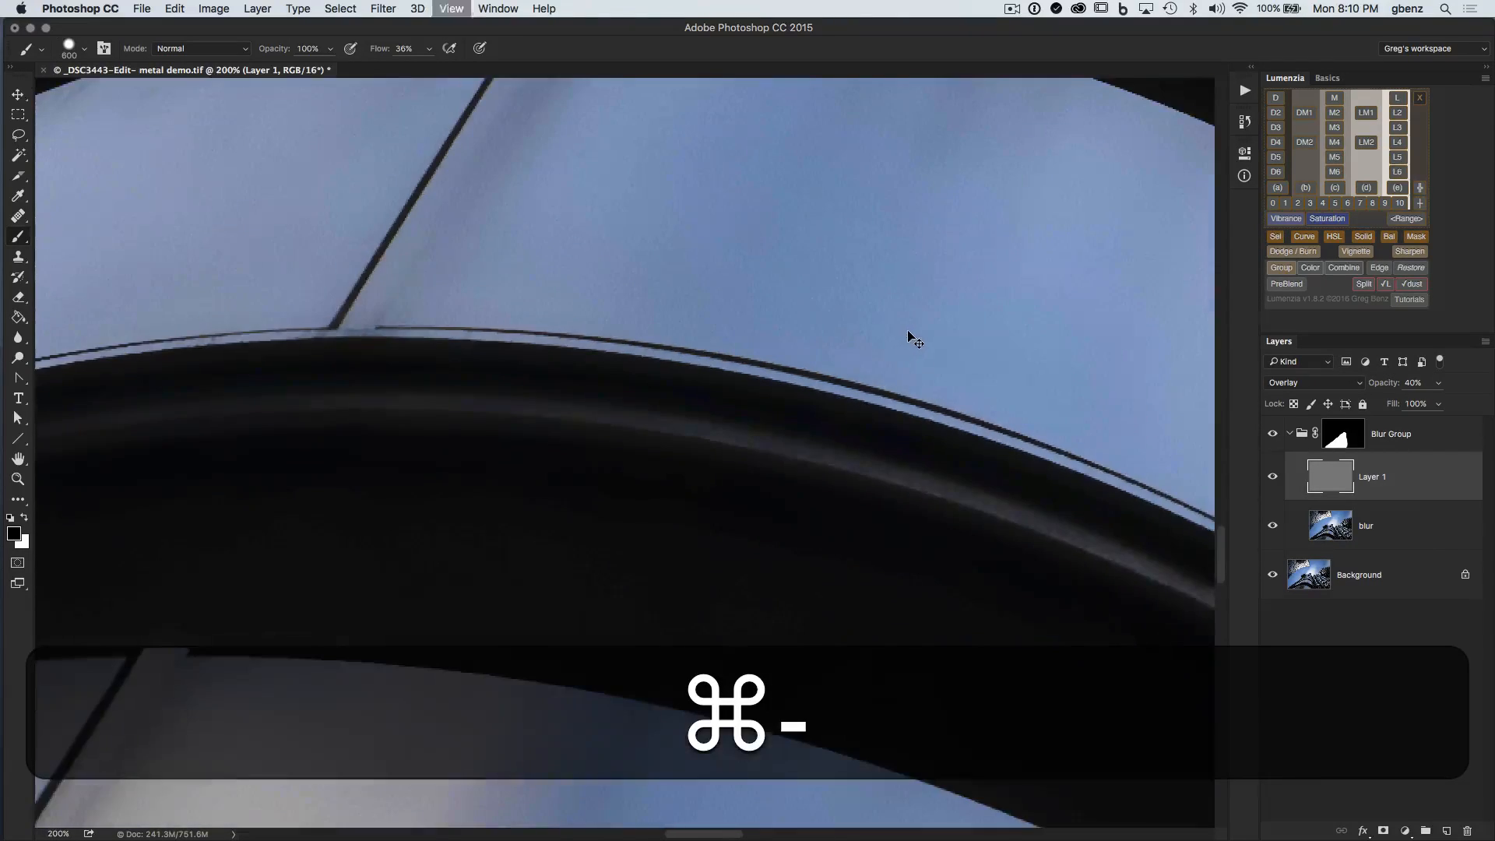
{"action": "key", "text": "super+minus"}
{"action": "key", "text": "super+minus"}
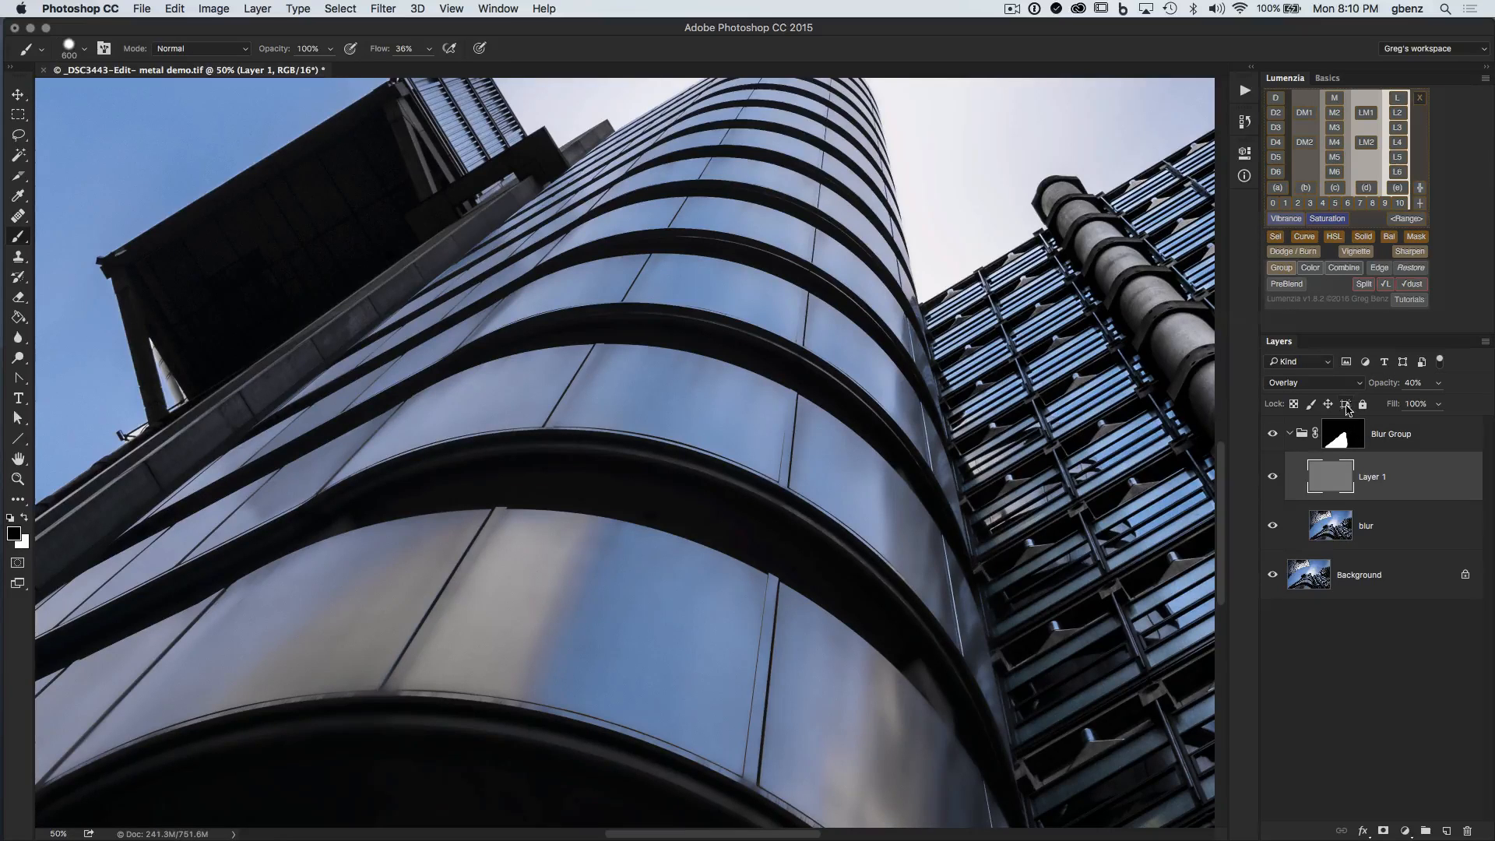
Step: Nest the Blur Group inside a new parent group
{"action": "left_click", "coordinate": [1303, 440]}
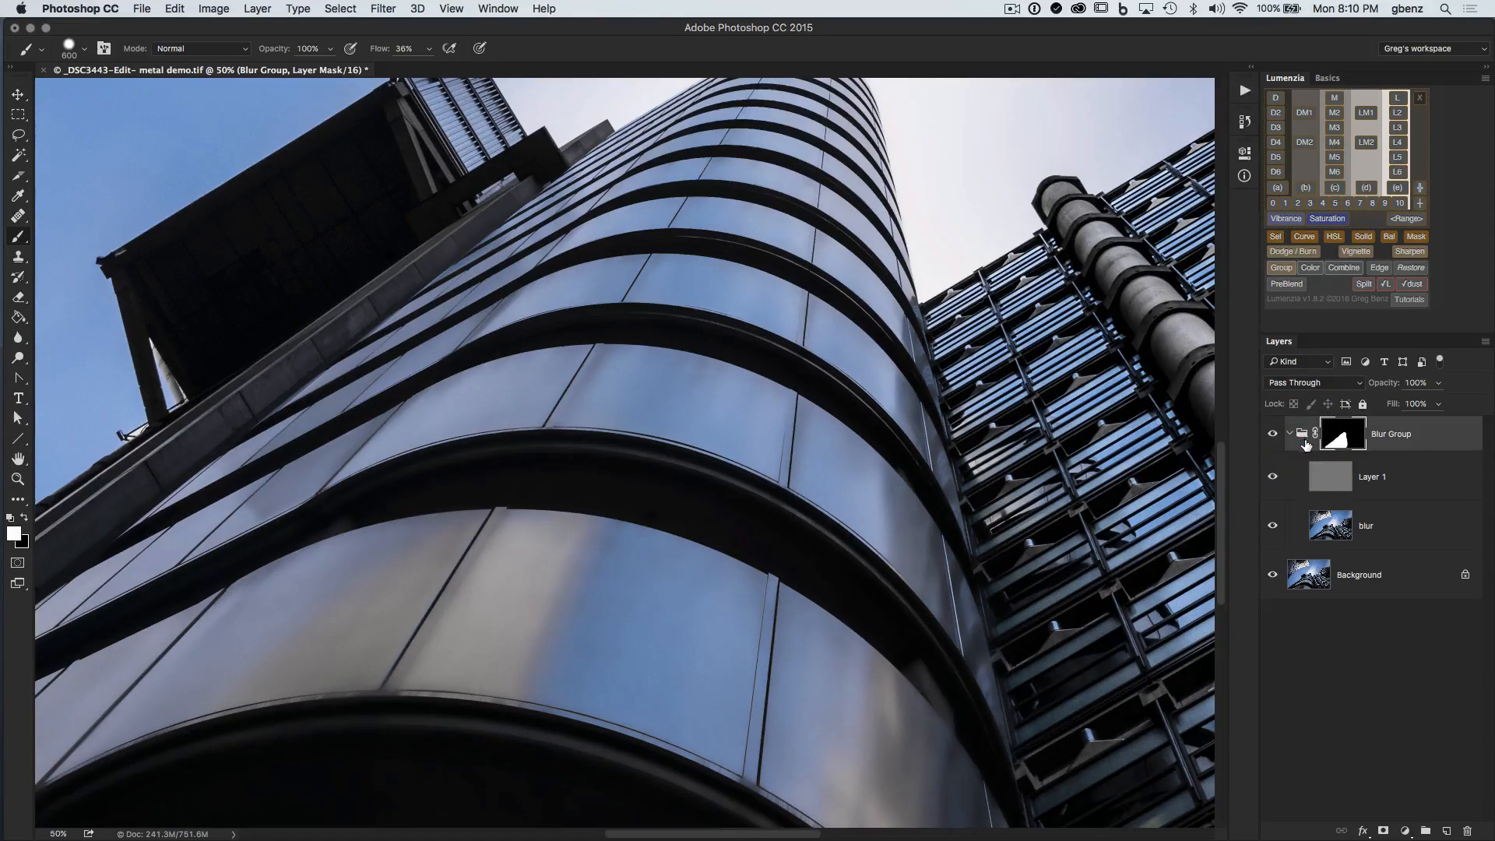
{"action": "key", "text": "super"}
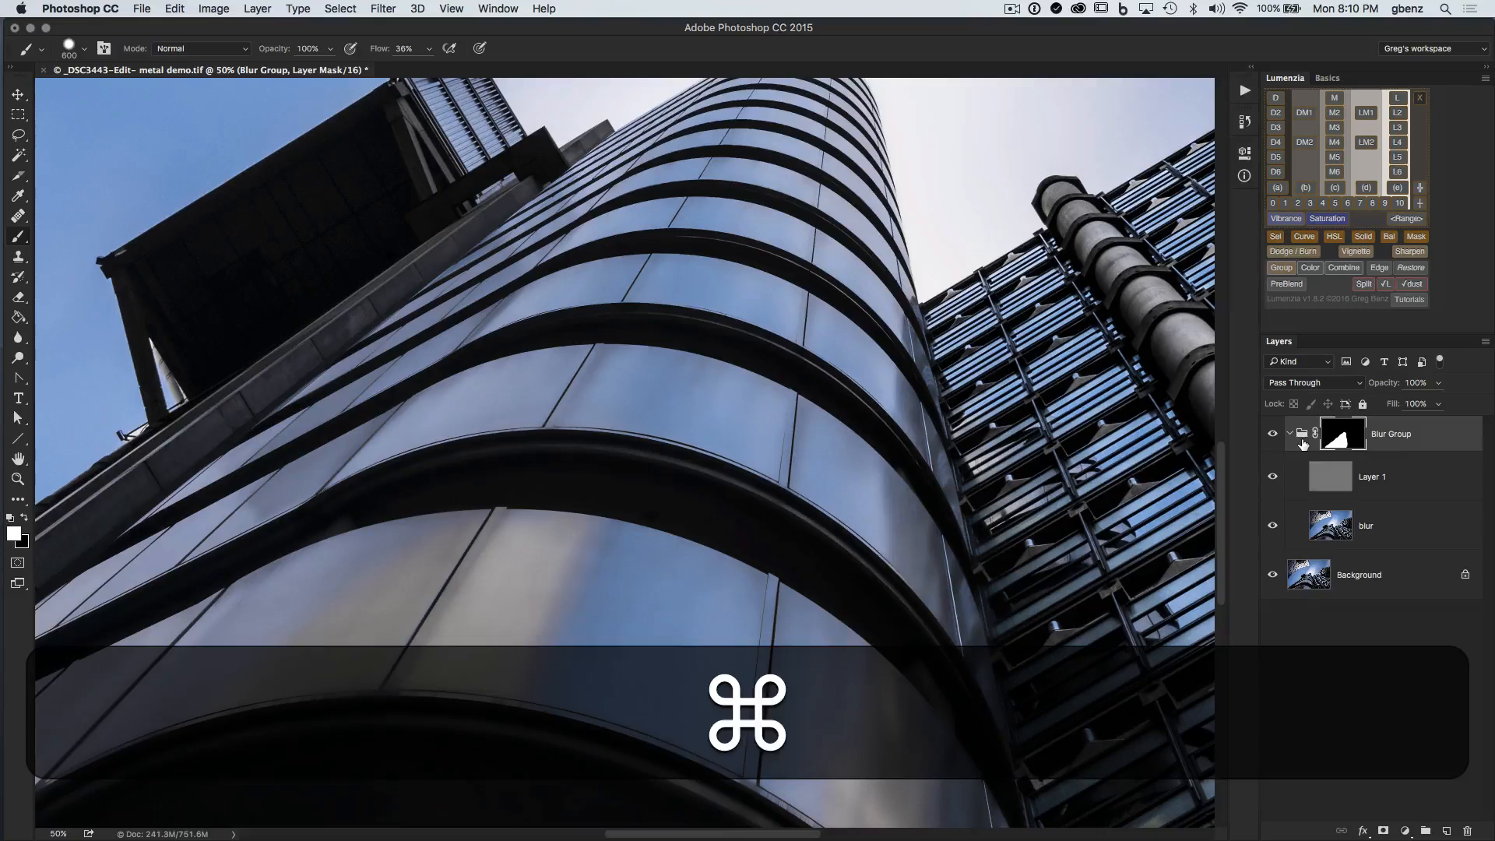
{"action": "key", "text": "super+g"}
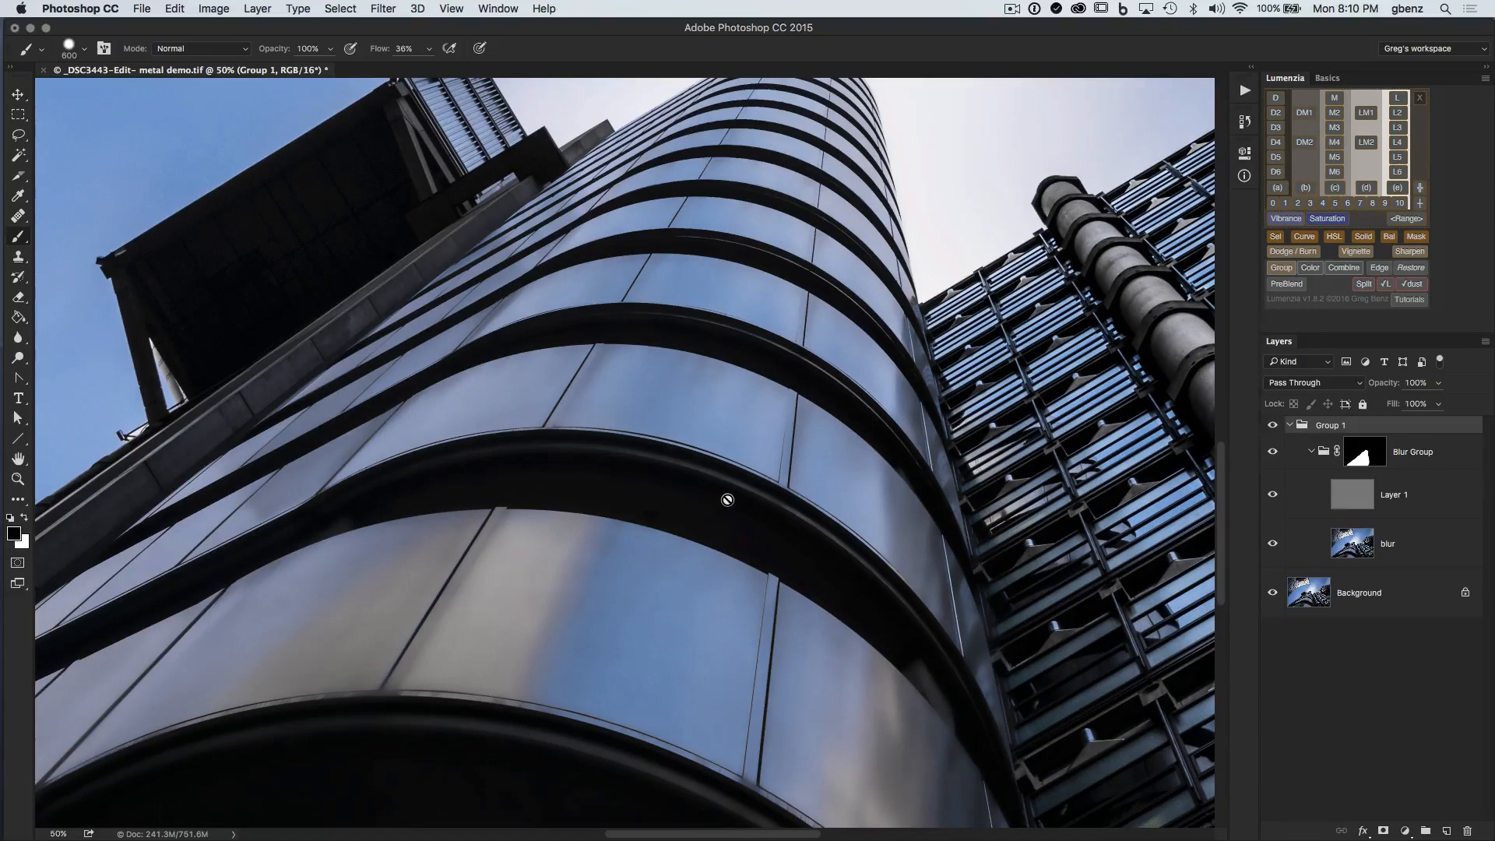
Step: Mask Group 1 with an L luminosity mask, lowering its Levels white input to 117
{"action": "left_click", "coordinate": [1399, 99]}
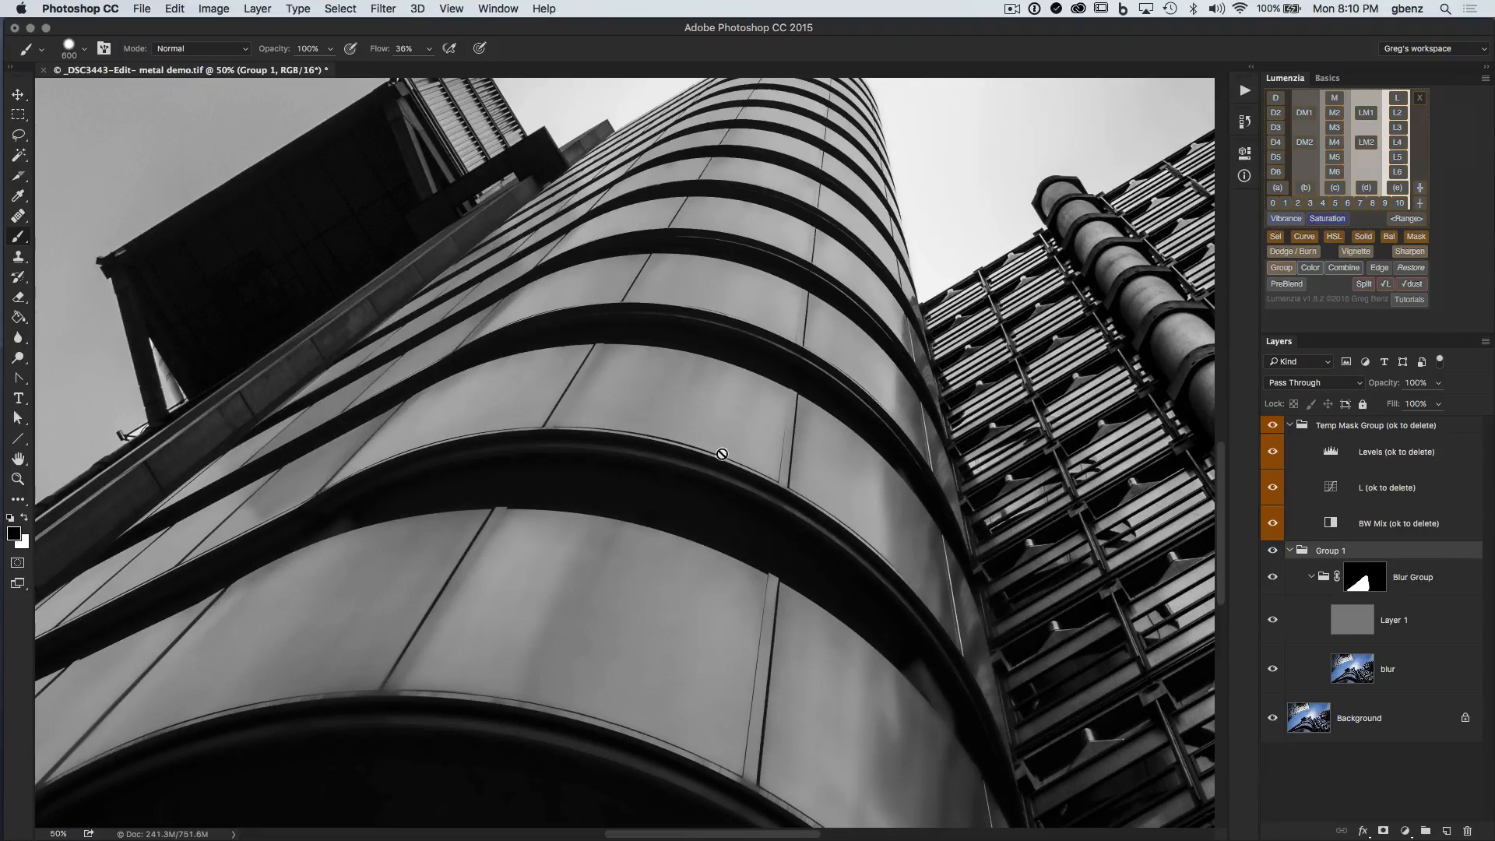
{"action": "double_click", "coordinate": [1331, 453]}
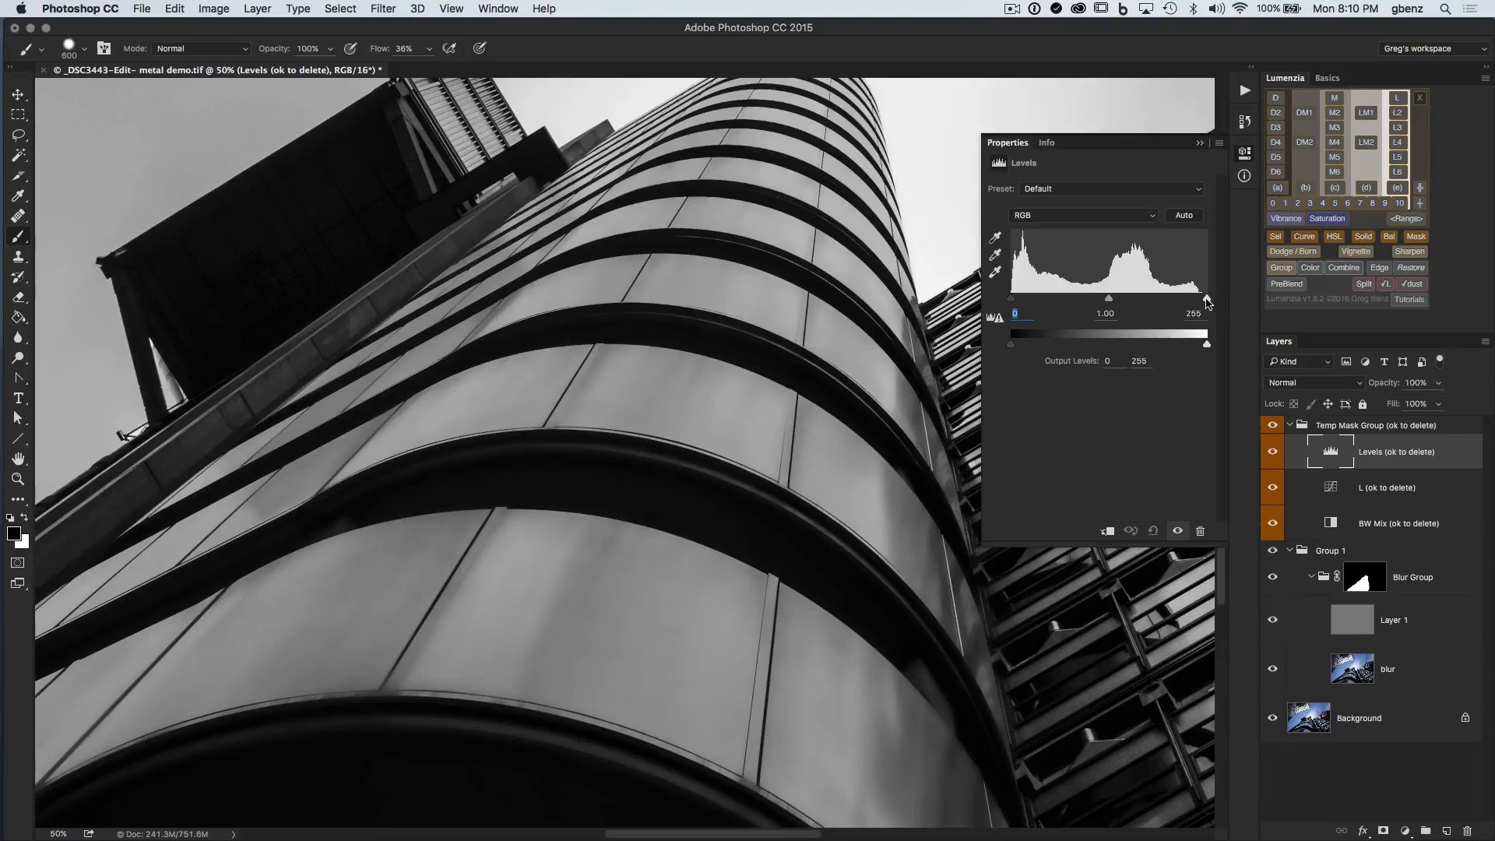
{"action": "left_click_drag", "start_coordinate": [1206, 302], "coordinate": [1101, 301]}
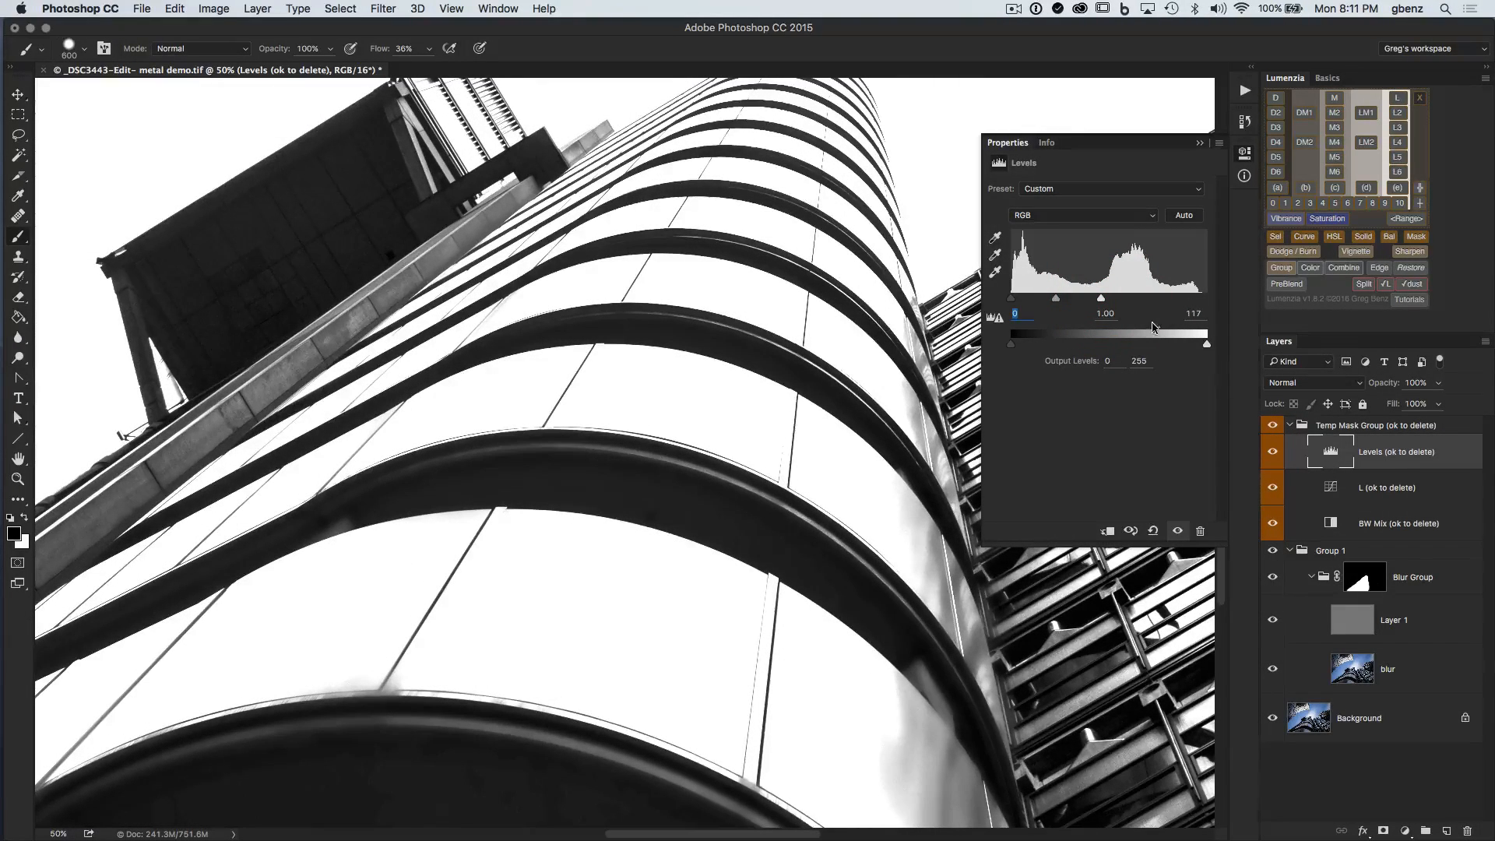
{"action": "left_click", "coordinate": [1330, 555]}
{"action": "left_click", "coordinate": [1417, 236]}
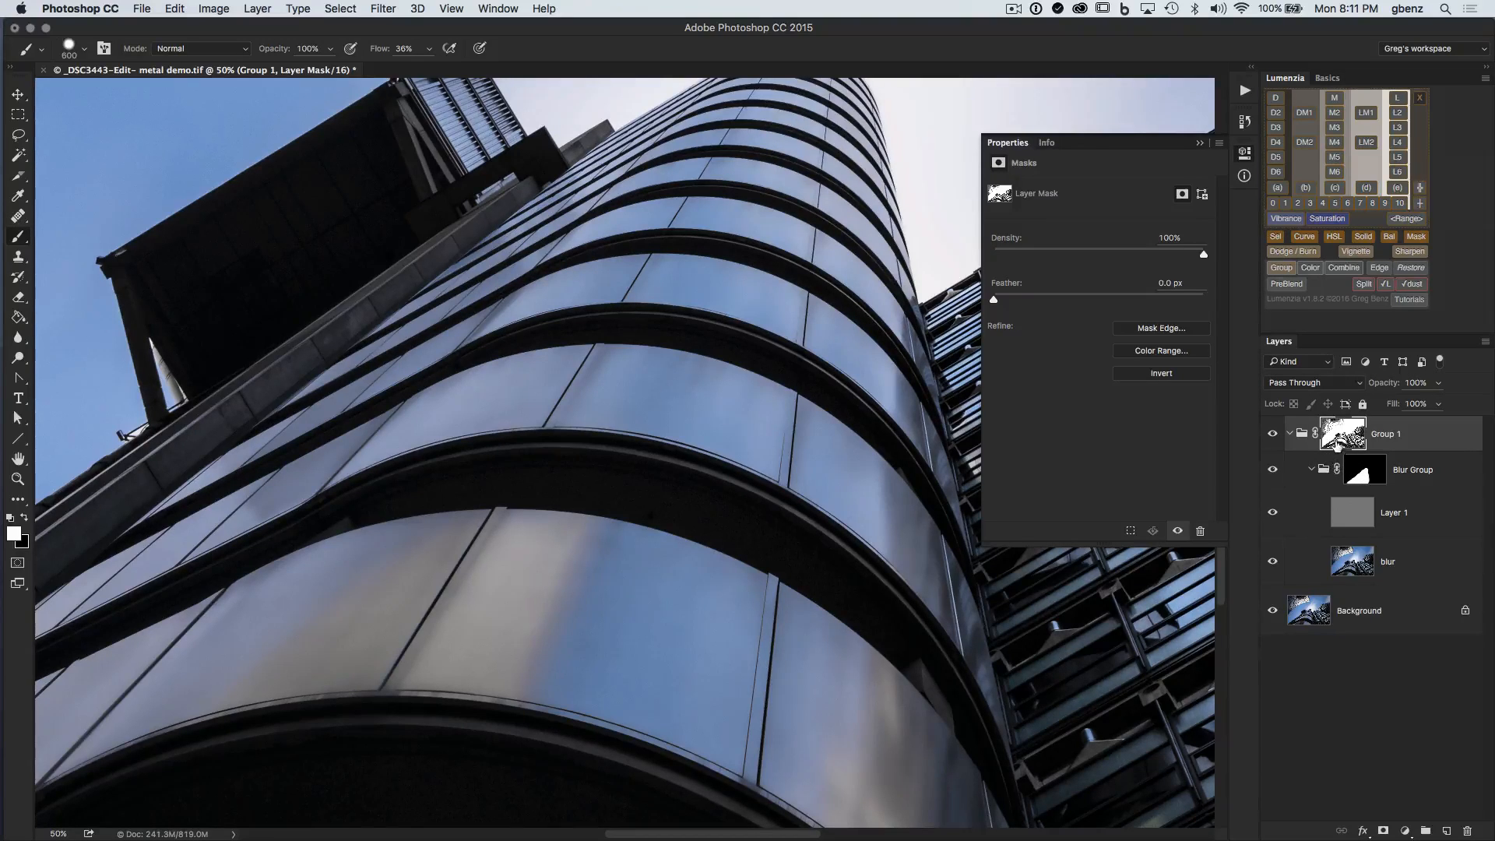
Step: Compare the image with Group 1's luminosity mask disabled and enabled, and delete that mask
{"action": "left_click", "coordinate": [1338, 439], "text": "shift"}
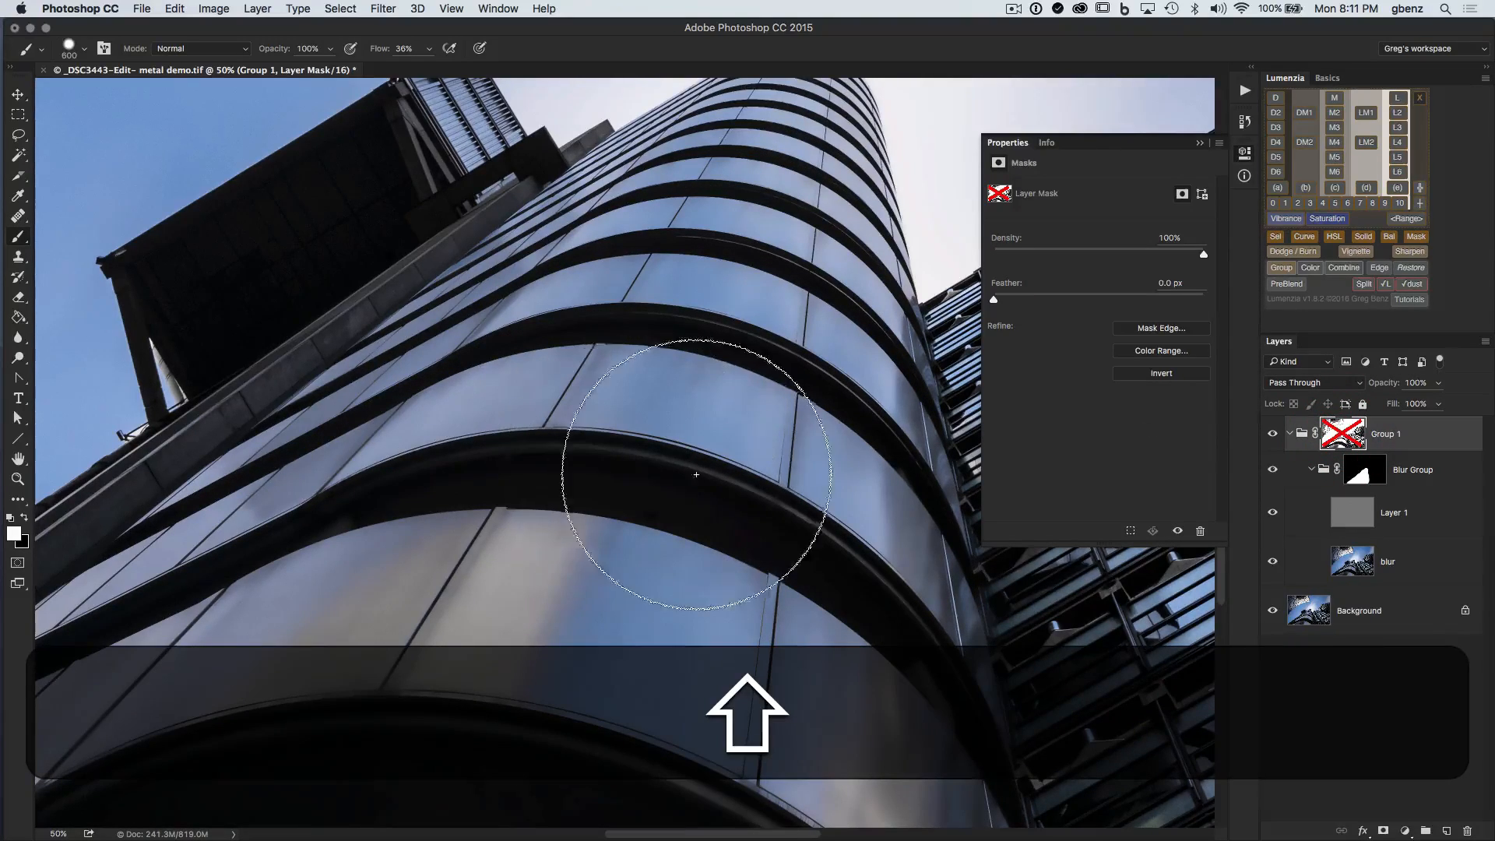
{"action": "left_click", "coordinate": [1340, 435], "text": "shift"}
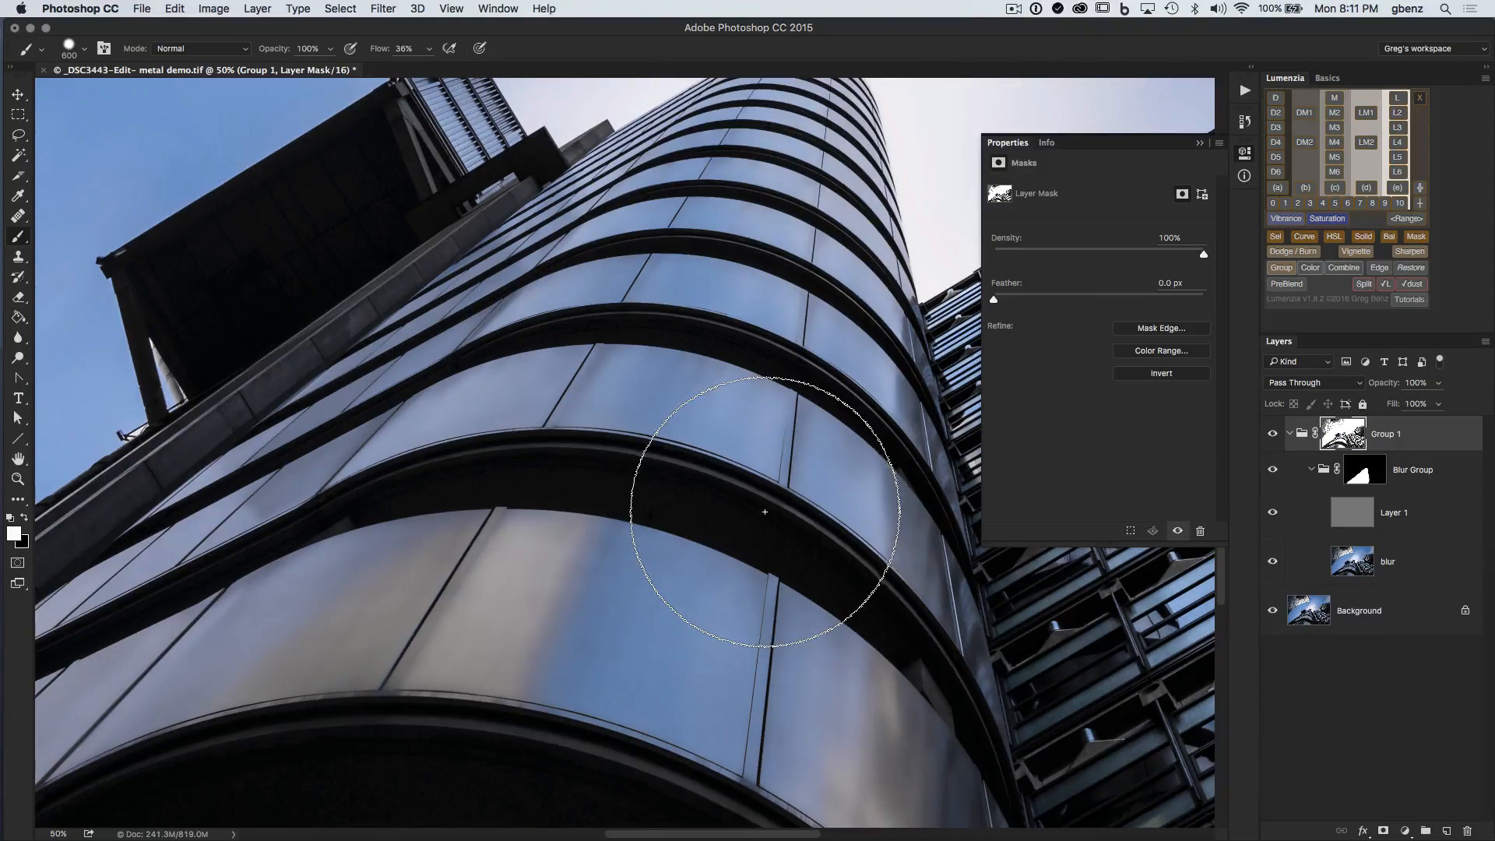
{"action": "left_click", "coordinate": [1245, 156]}
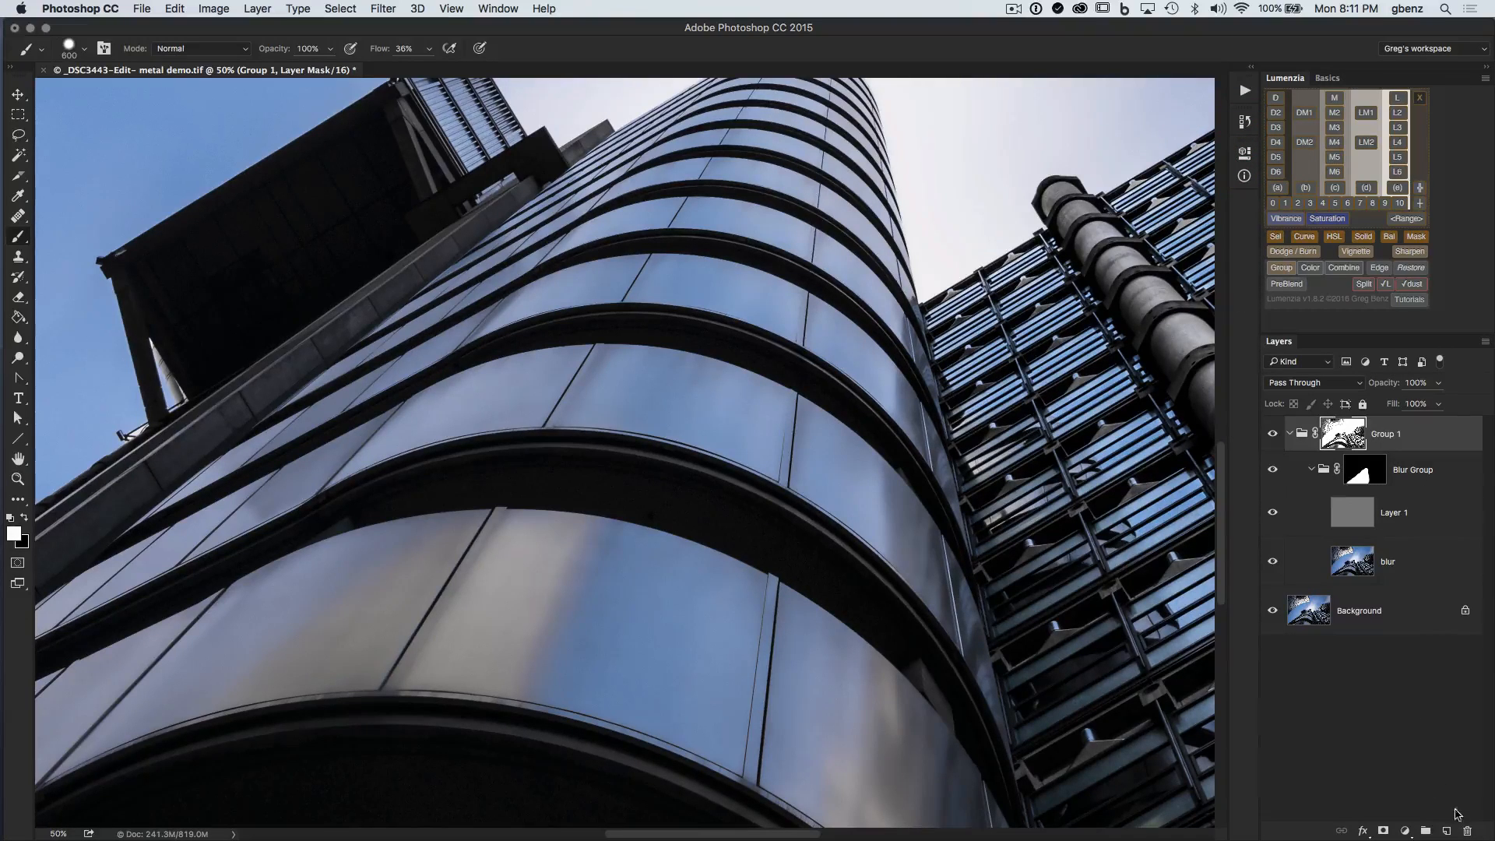
{"action": "left_click", "coordinate": [1465, 831]}
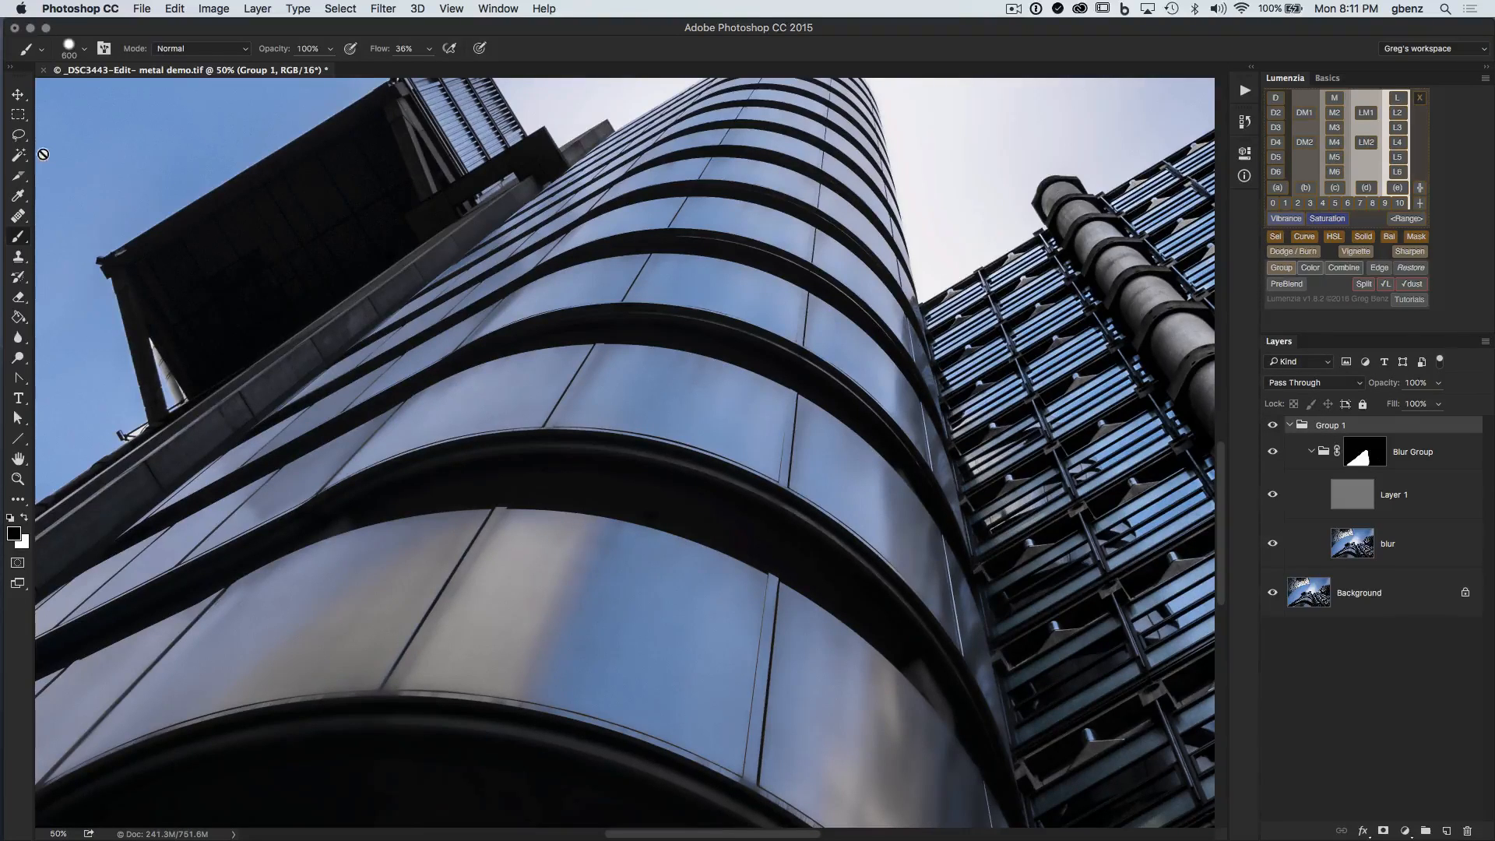
Step: Select the dark curved bands using the Magic Wand at tolerance 30 with Contiguous off, try extending the selection, and undo the addition
{"action": "left_click", "coordinate": [18, 154]}
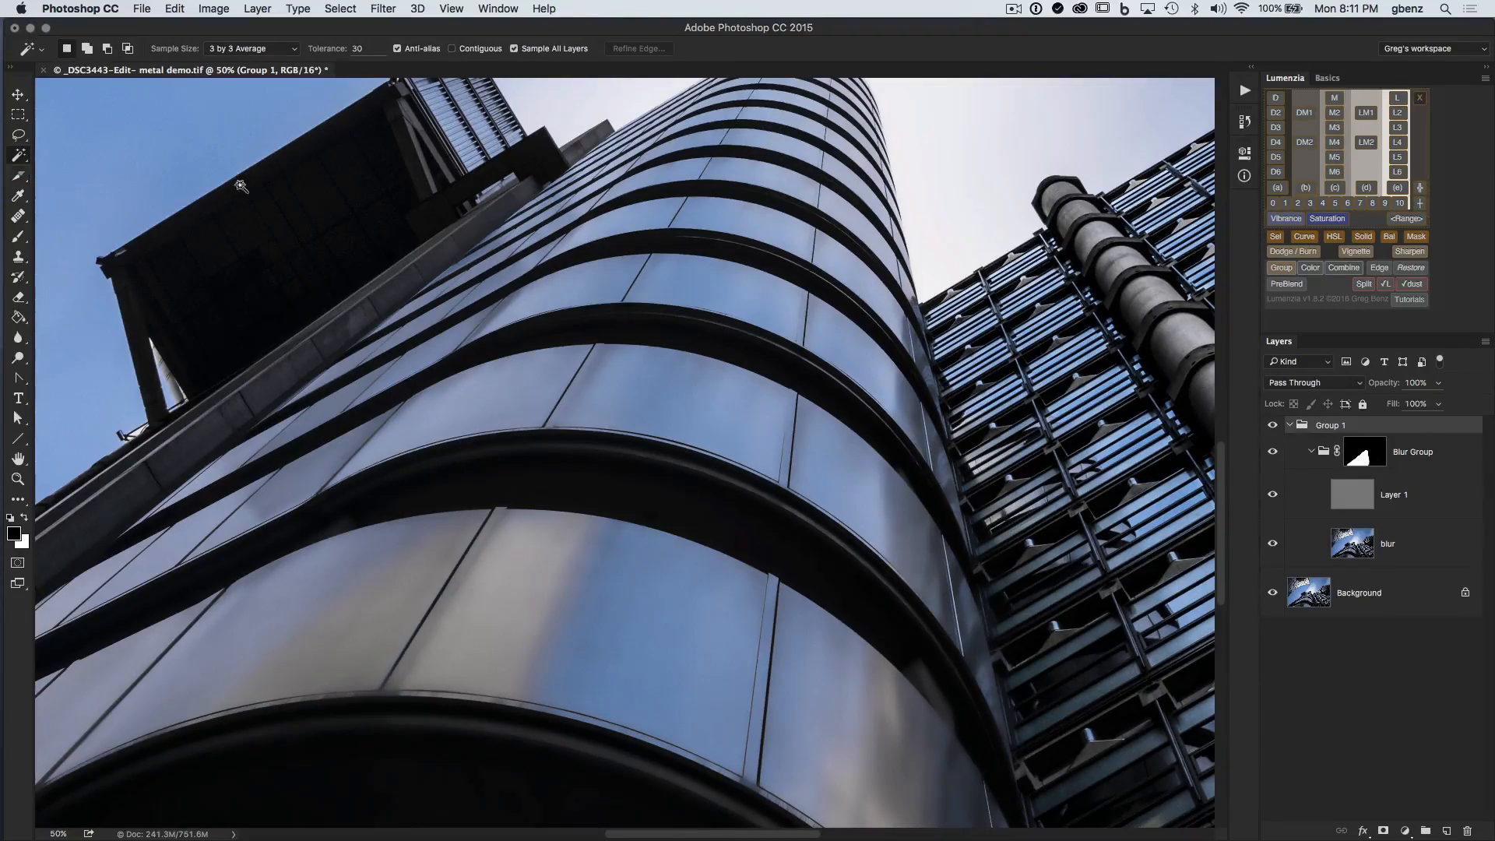
{"action": "left_click", "coordinate": [668, 504]}
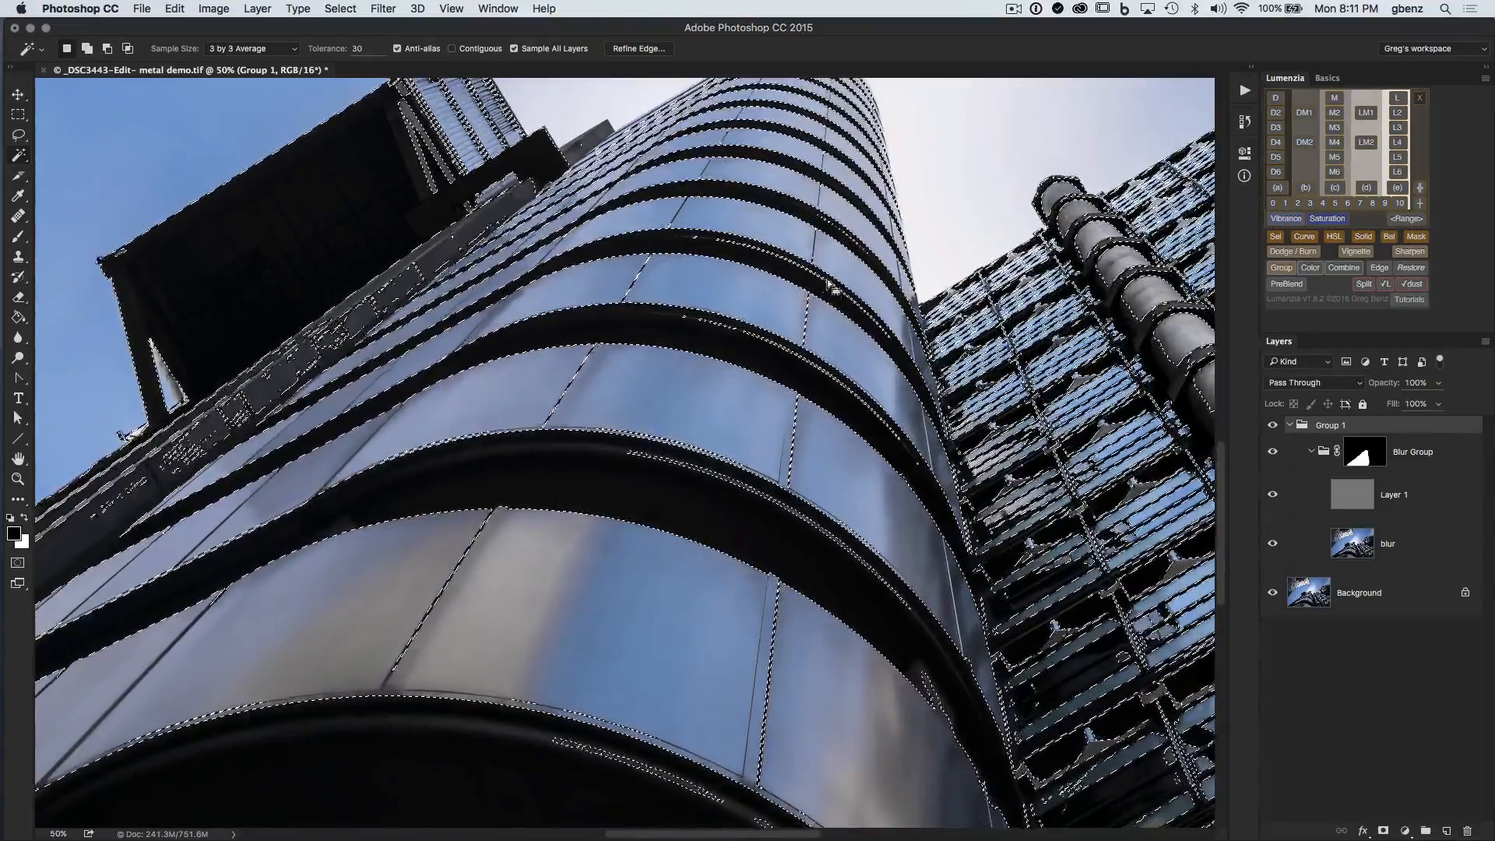
{"action": "left_click", "coordinate": [789, 510], "text": "shift"}
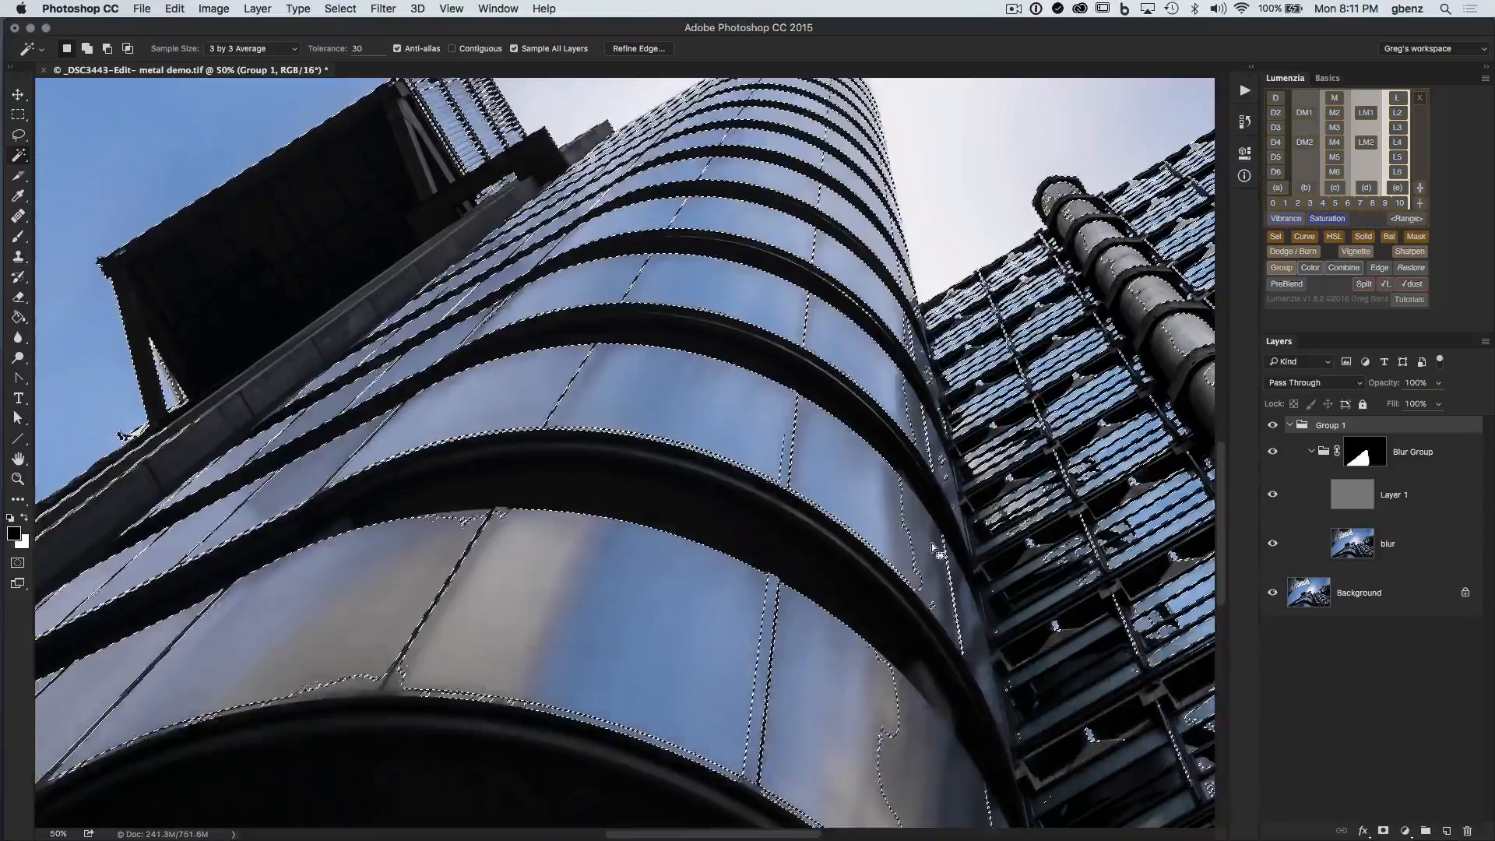
{"action": "key", "text": "super+z"}
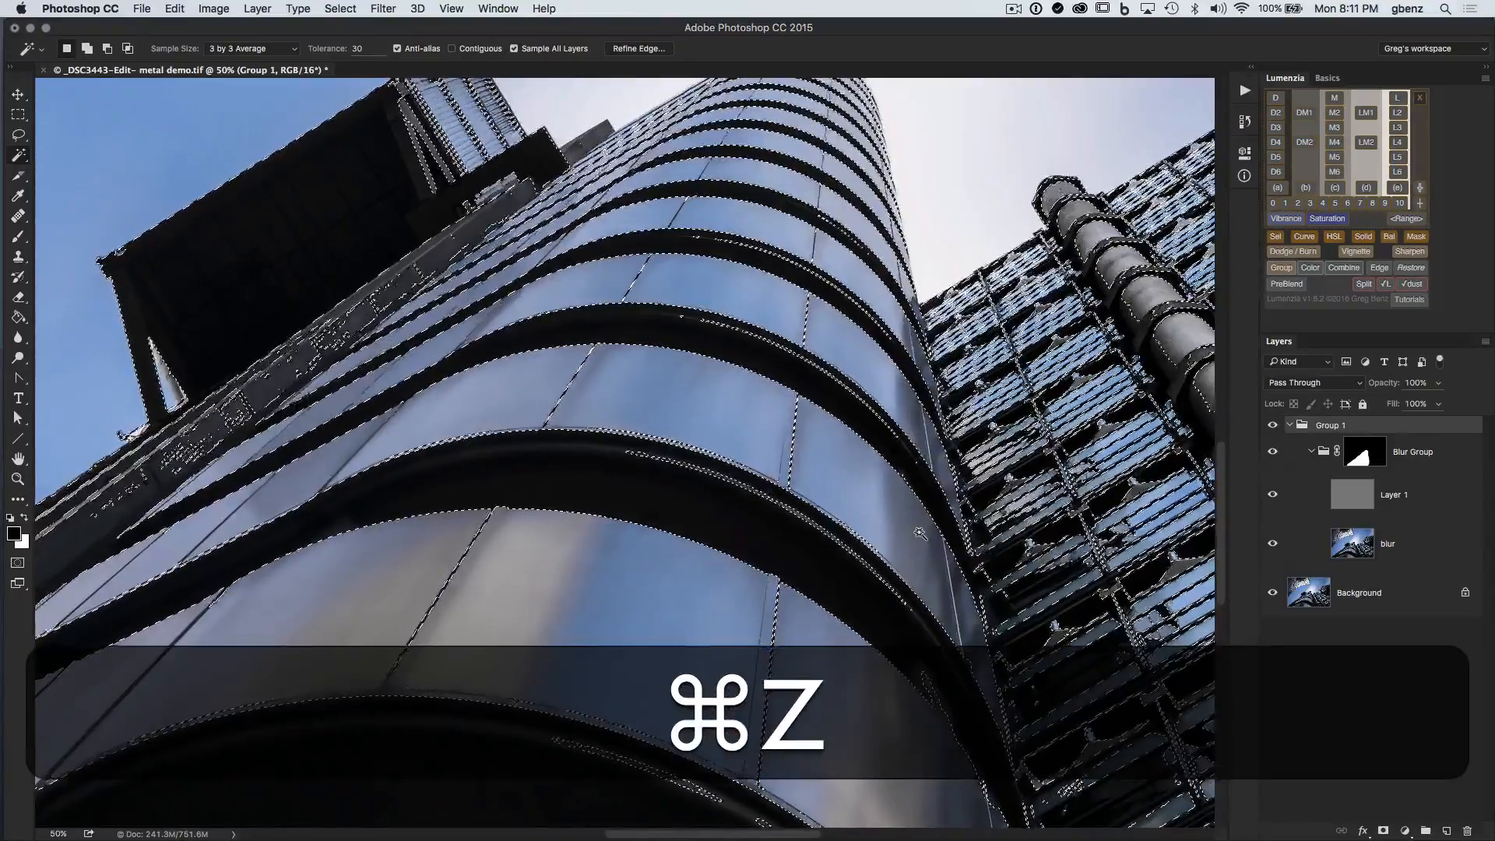
Step: Turn on Contiguous and add the lighter edge highlights of the dark bands to the Magic Wand selection
{"action": "left_click", "coordinate": [453, 48]}
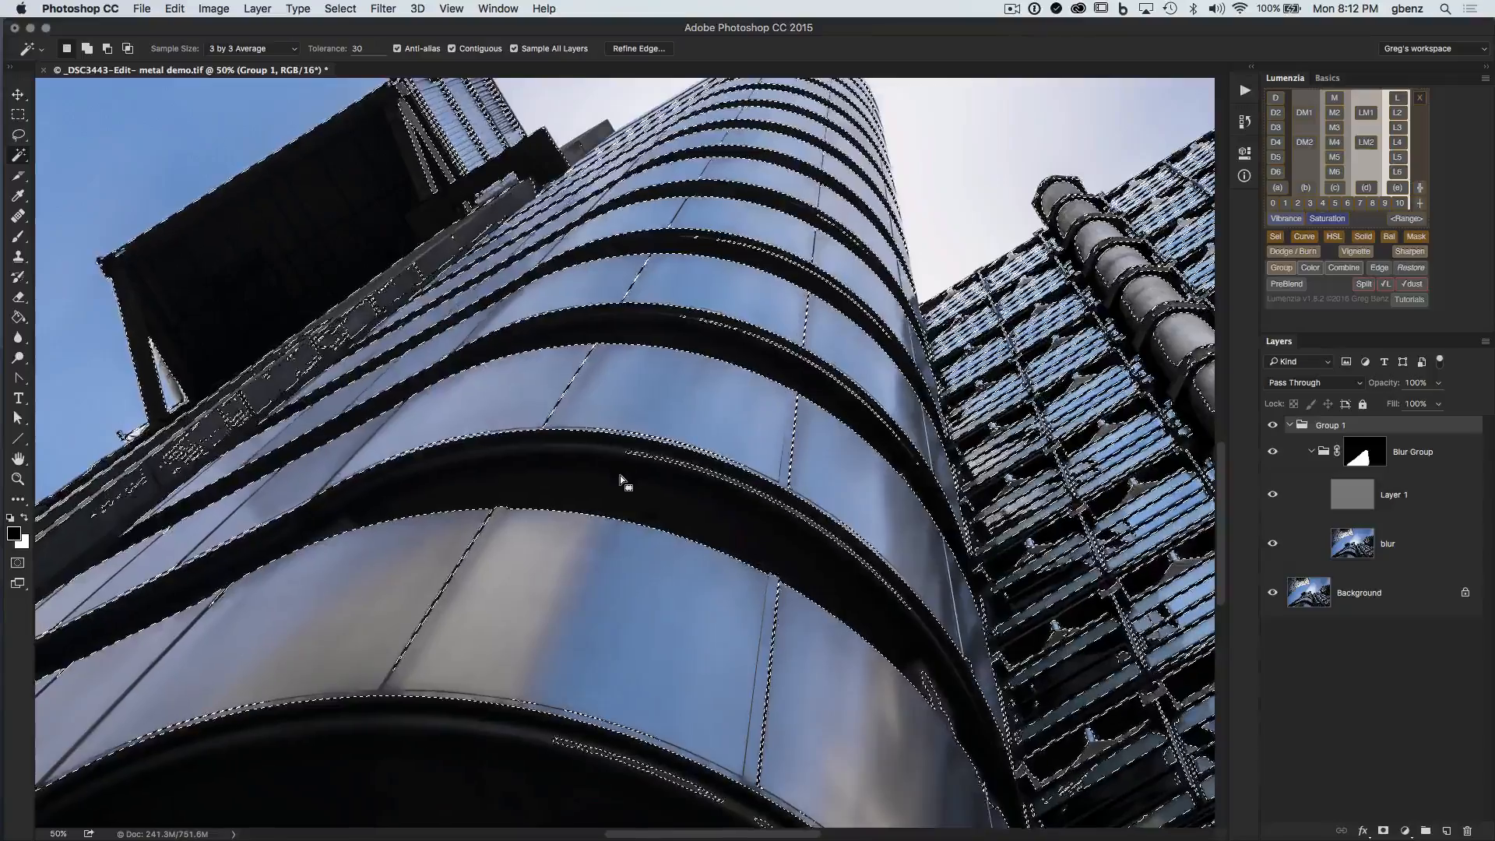
{"action": "key", "text": "shift"}
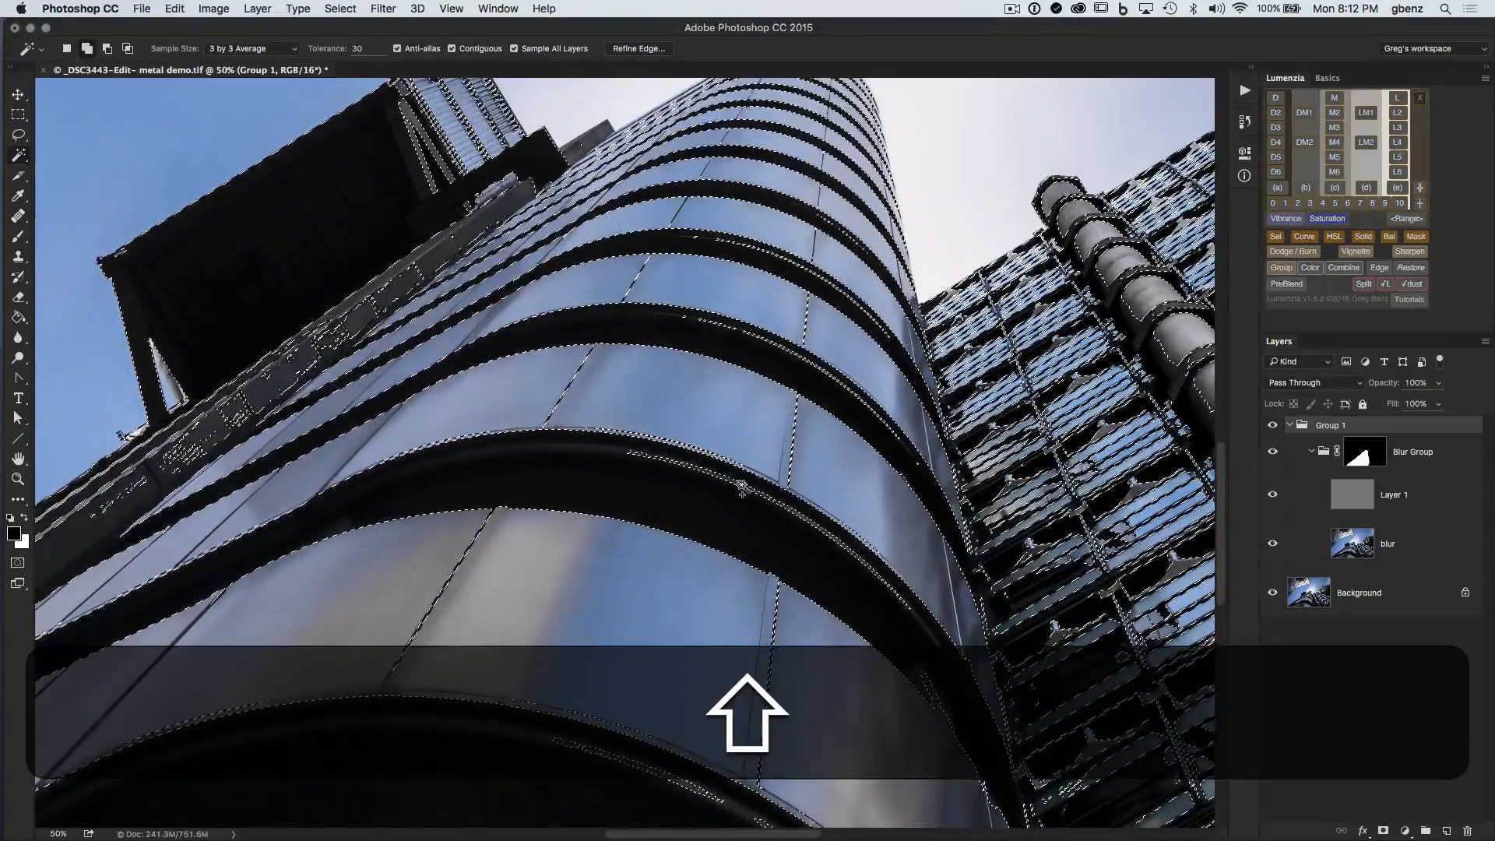
{"action": "left_click", "coordinate": [740, 479], "text": "shift"}
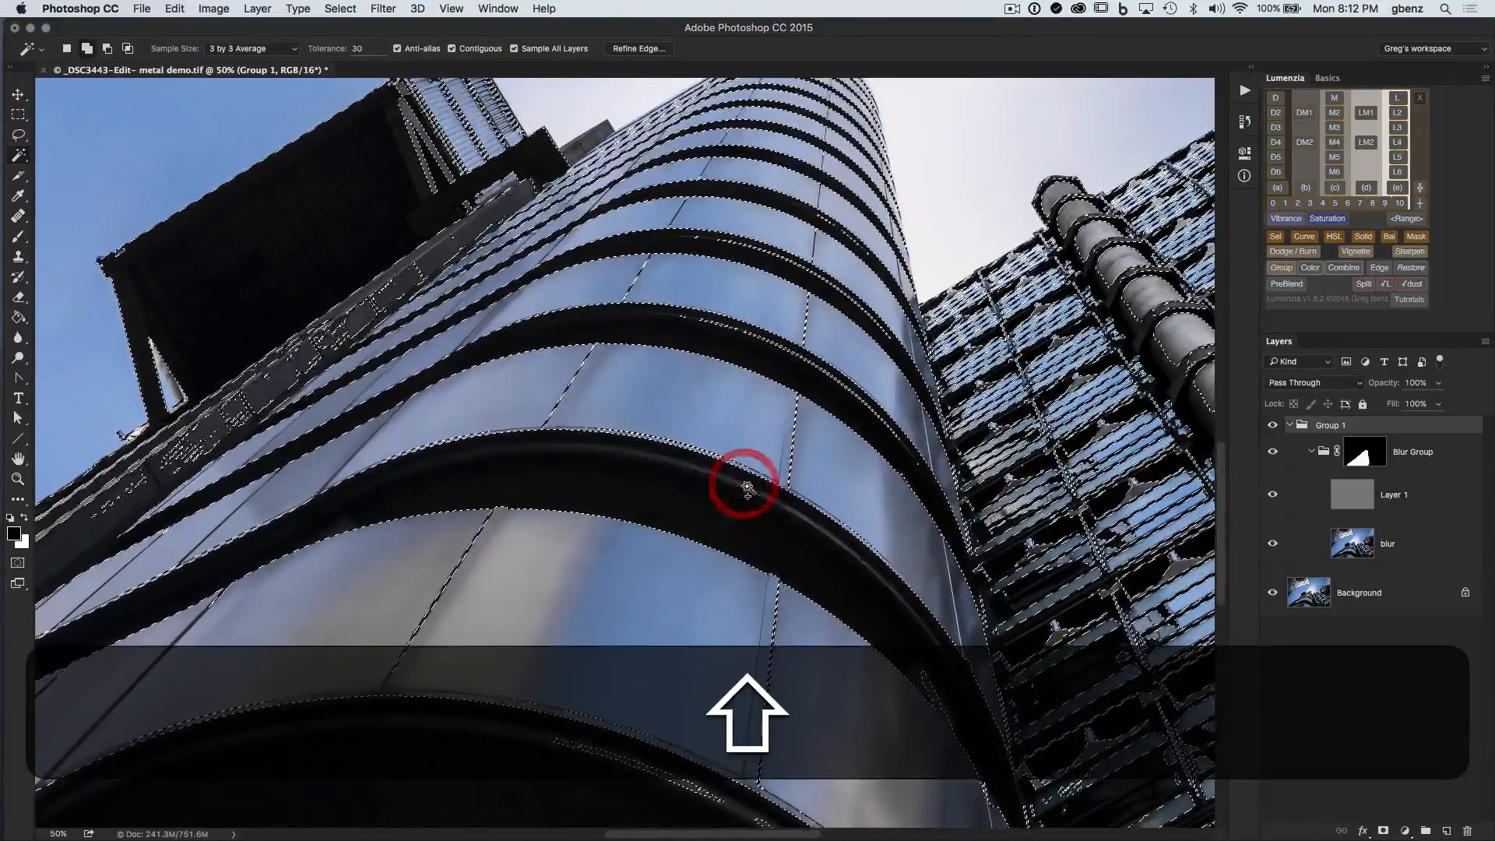
{"action": "left_click", "coordinate": [789, 349], "text": "shift"}
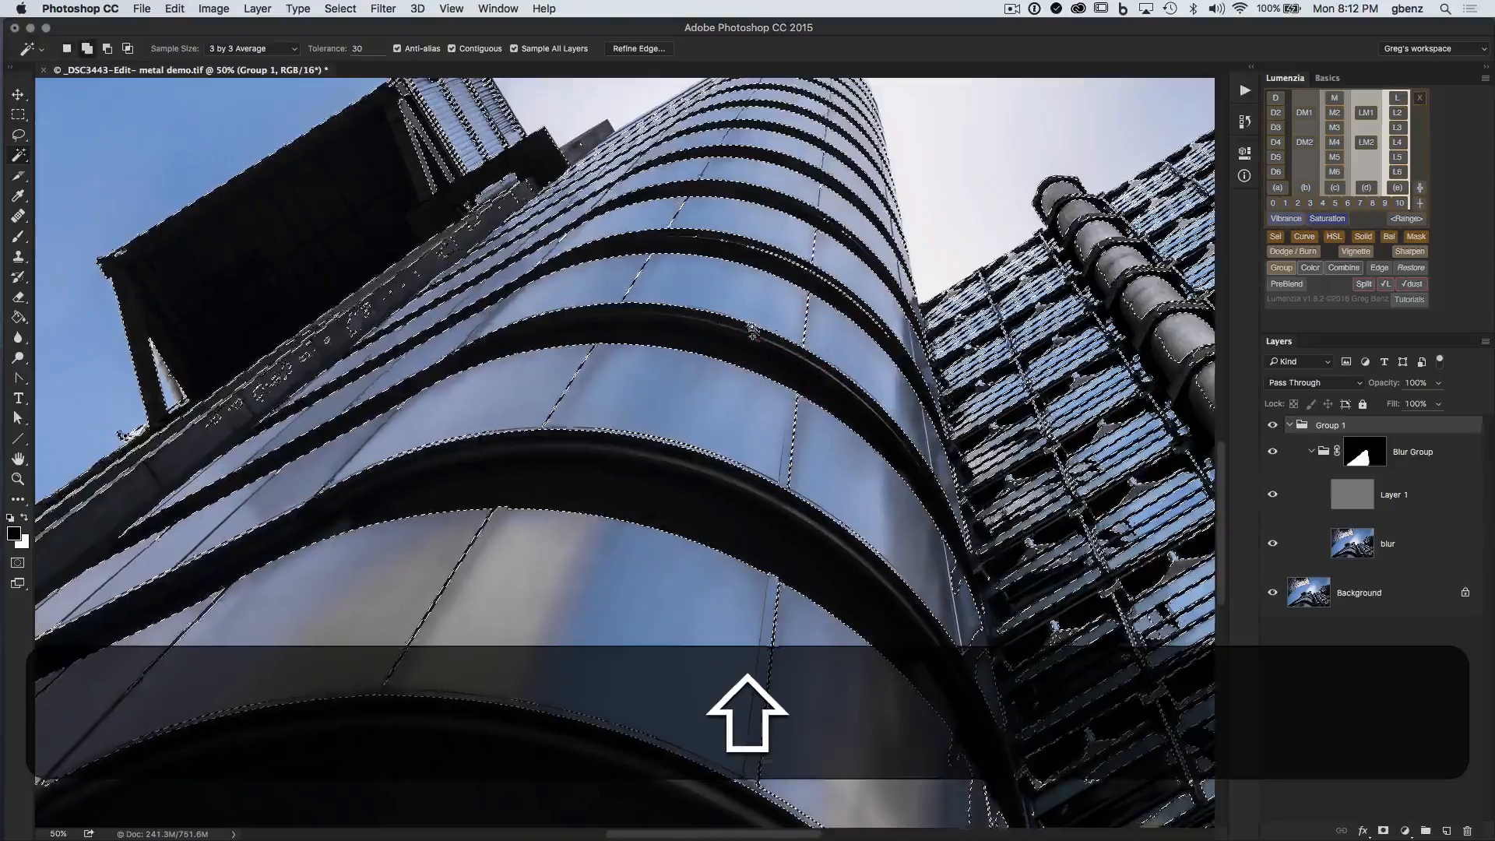
{"action": "left_click", "coordinate": [773, 252], "text": "shift"}
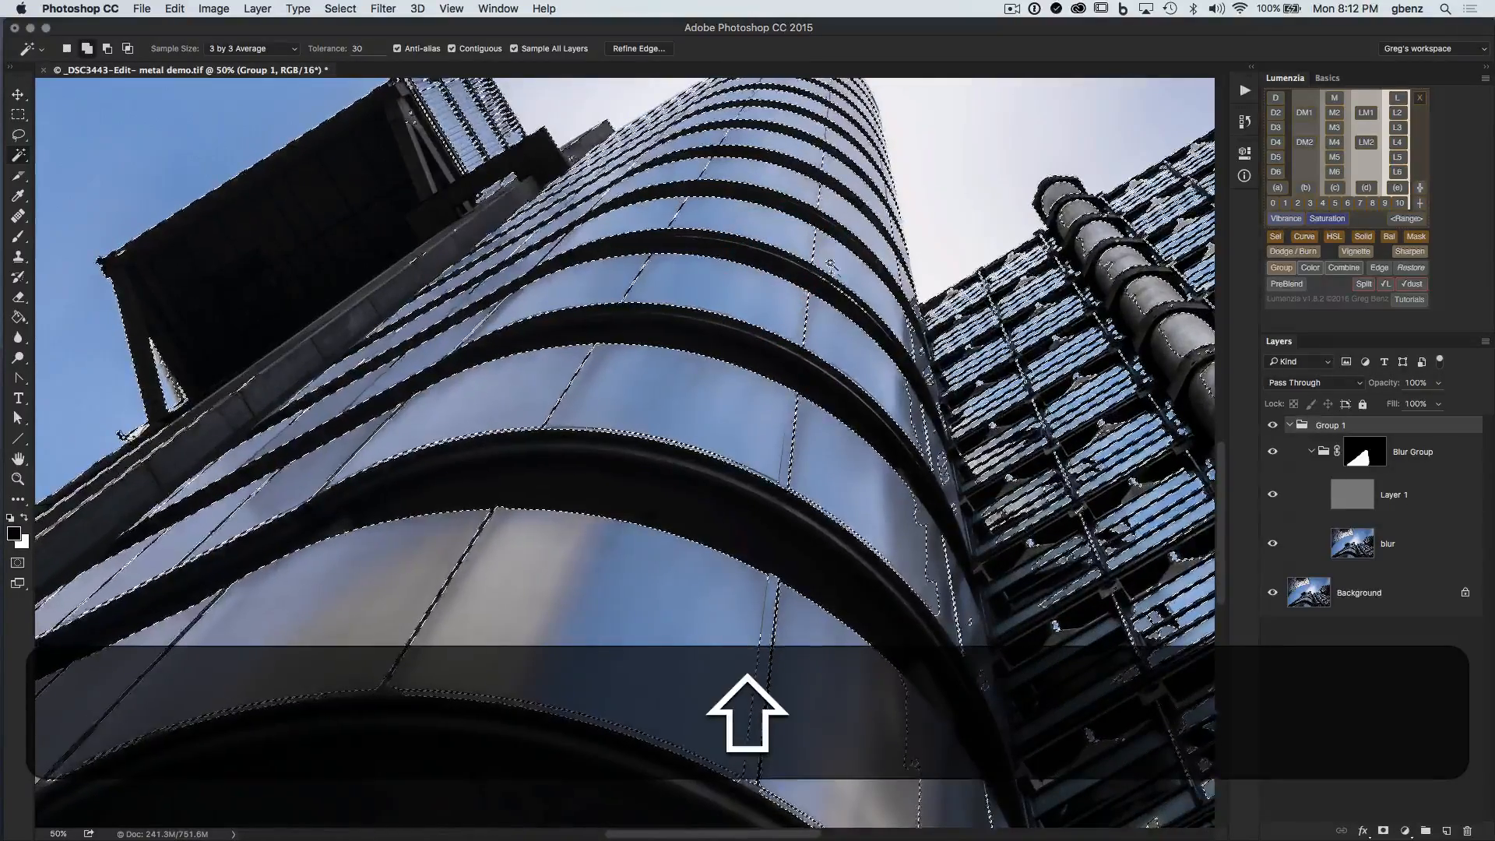
{"action": "left_click", "coordinate": [839, 289], "text": "shift"}
{"action": "left_click", "coordinate": [852, 306], "text": "shift"}
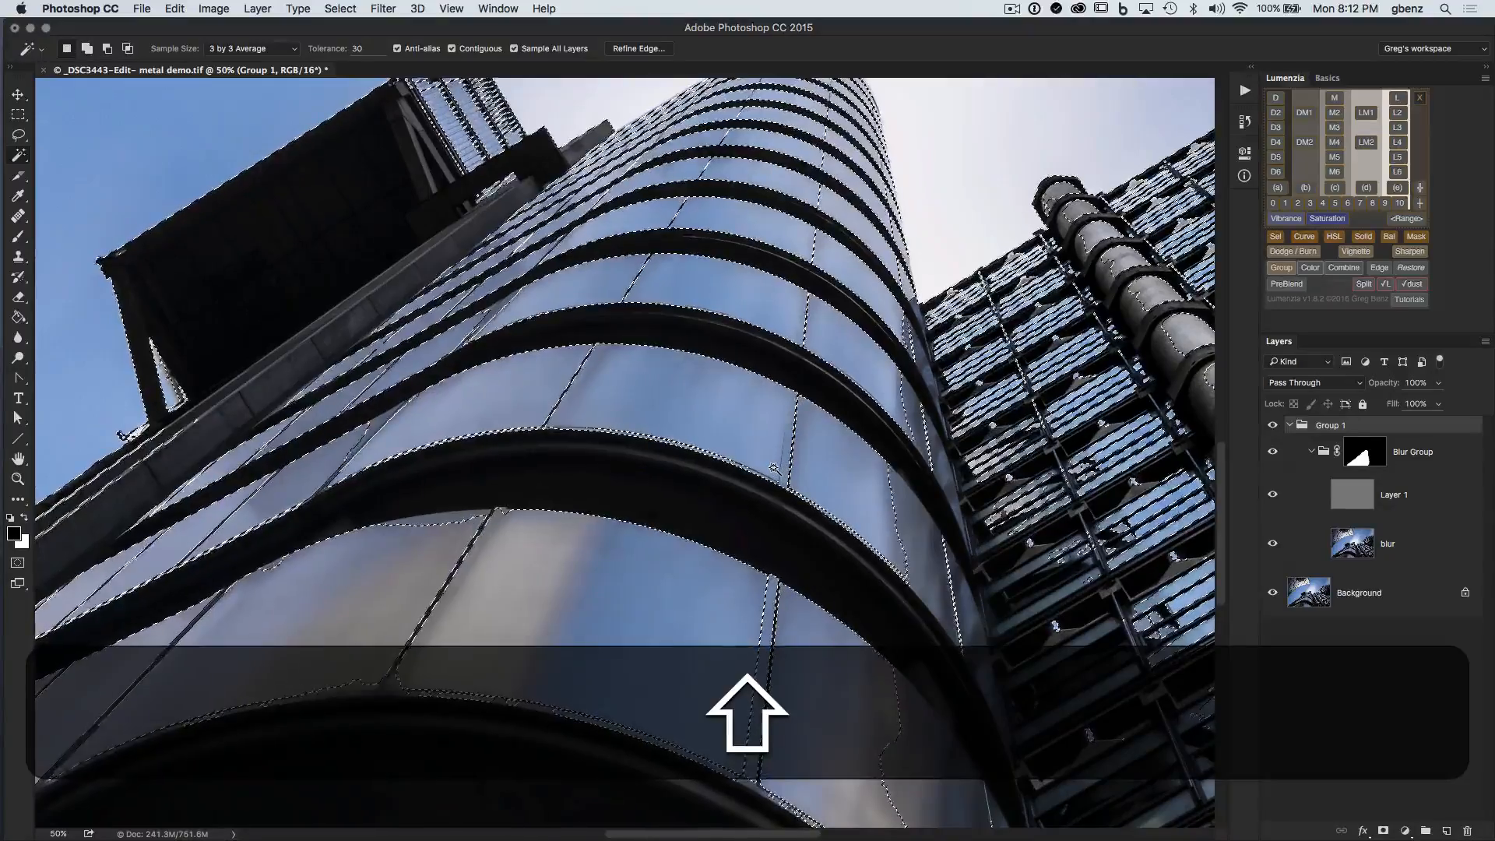
Step: Undo the last additions to the band selection and clear the selection
{"action": "key", "text": "alt+super+z"}
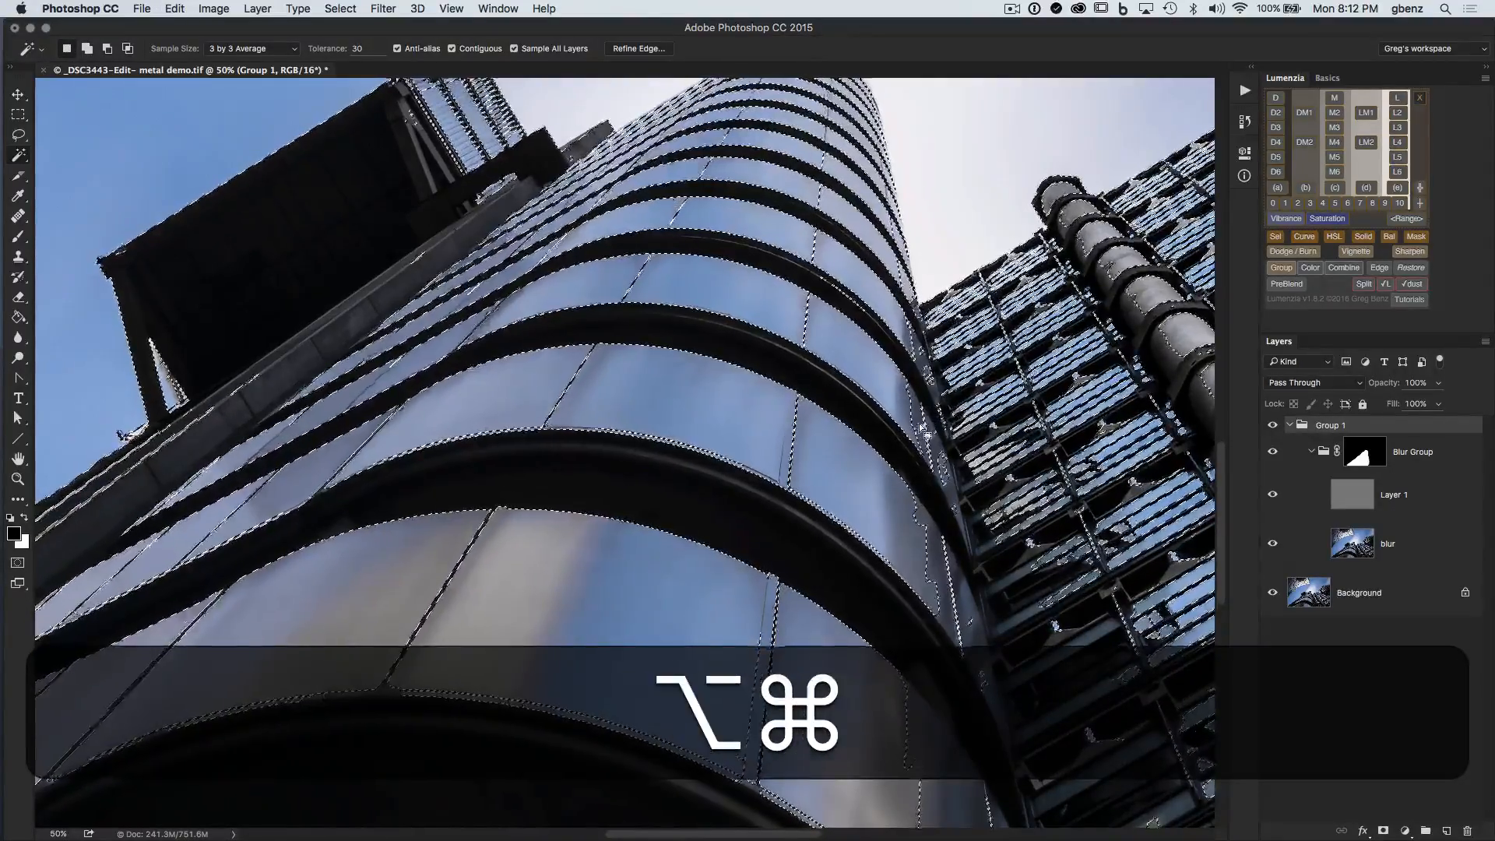
{"action": "key", "text": "alt+super+z"}
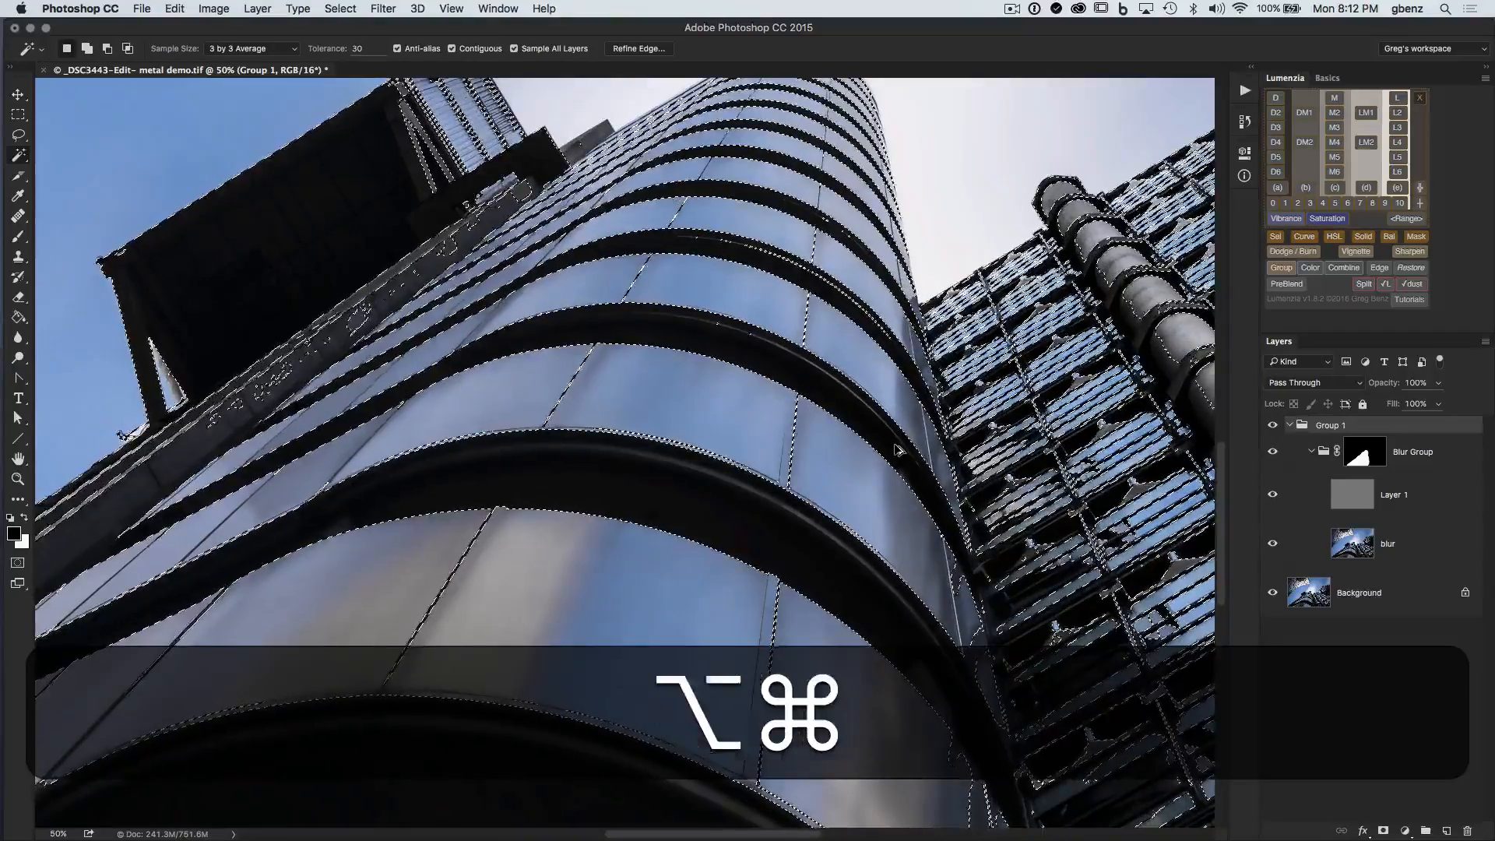
{"action": "key", "text": "alt+super+z"}
{"action": "key", "text": "super+d"}
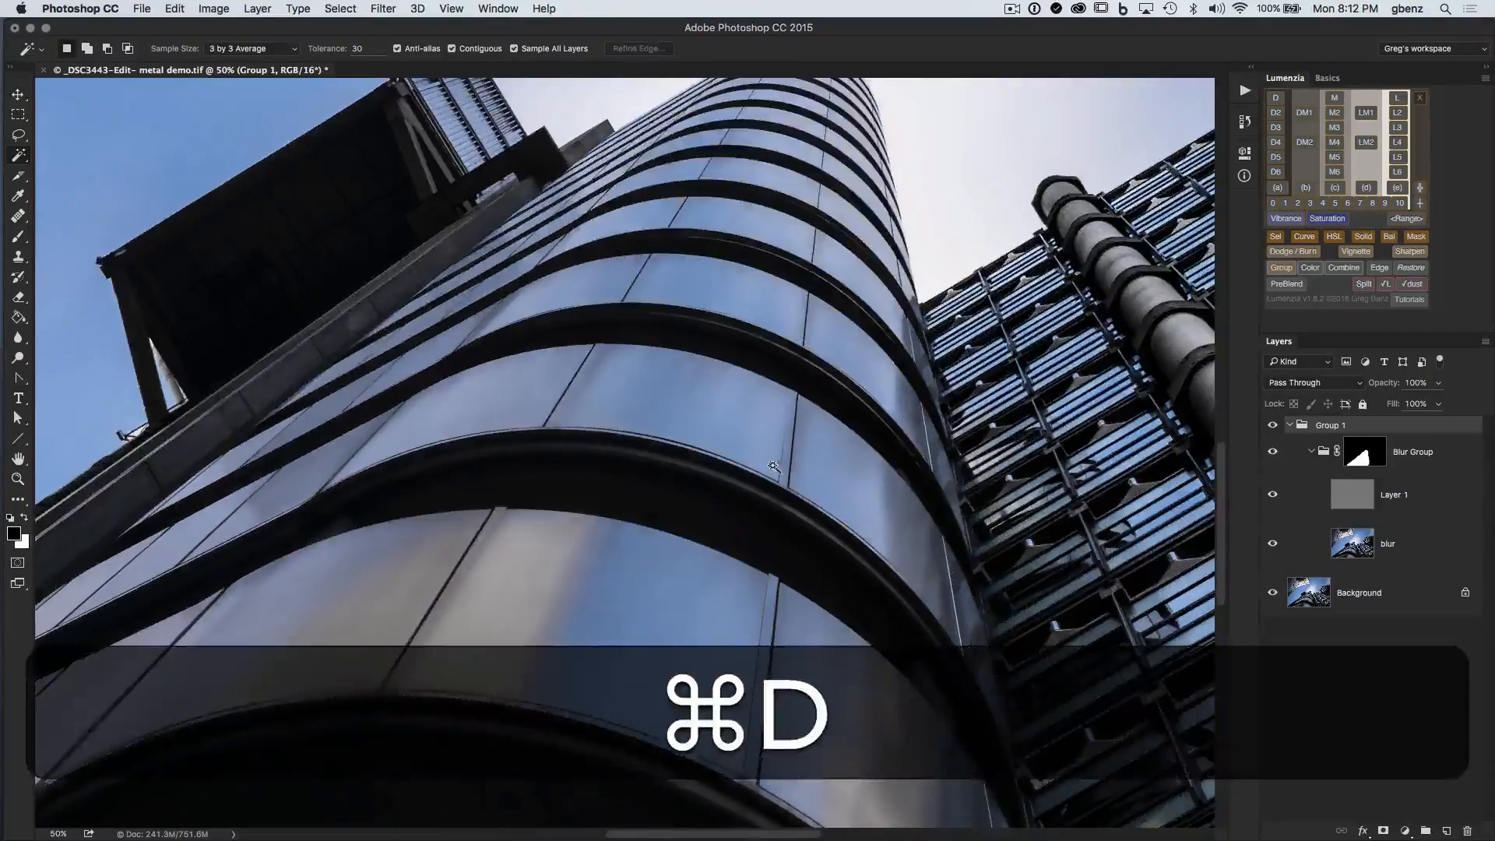
Step: Select all the dark bands again using the Magic Wand with Contiguous off, and invert the selection to cover the metal panels
{"action": "left_click", "coordinate": [718, 512]}
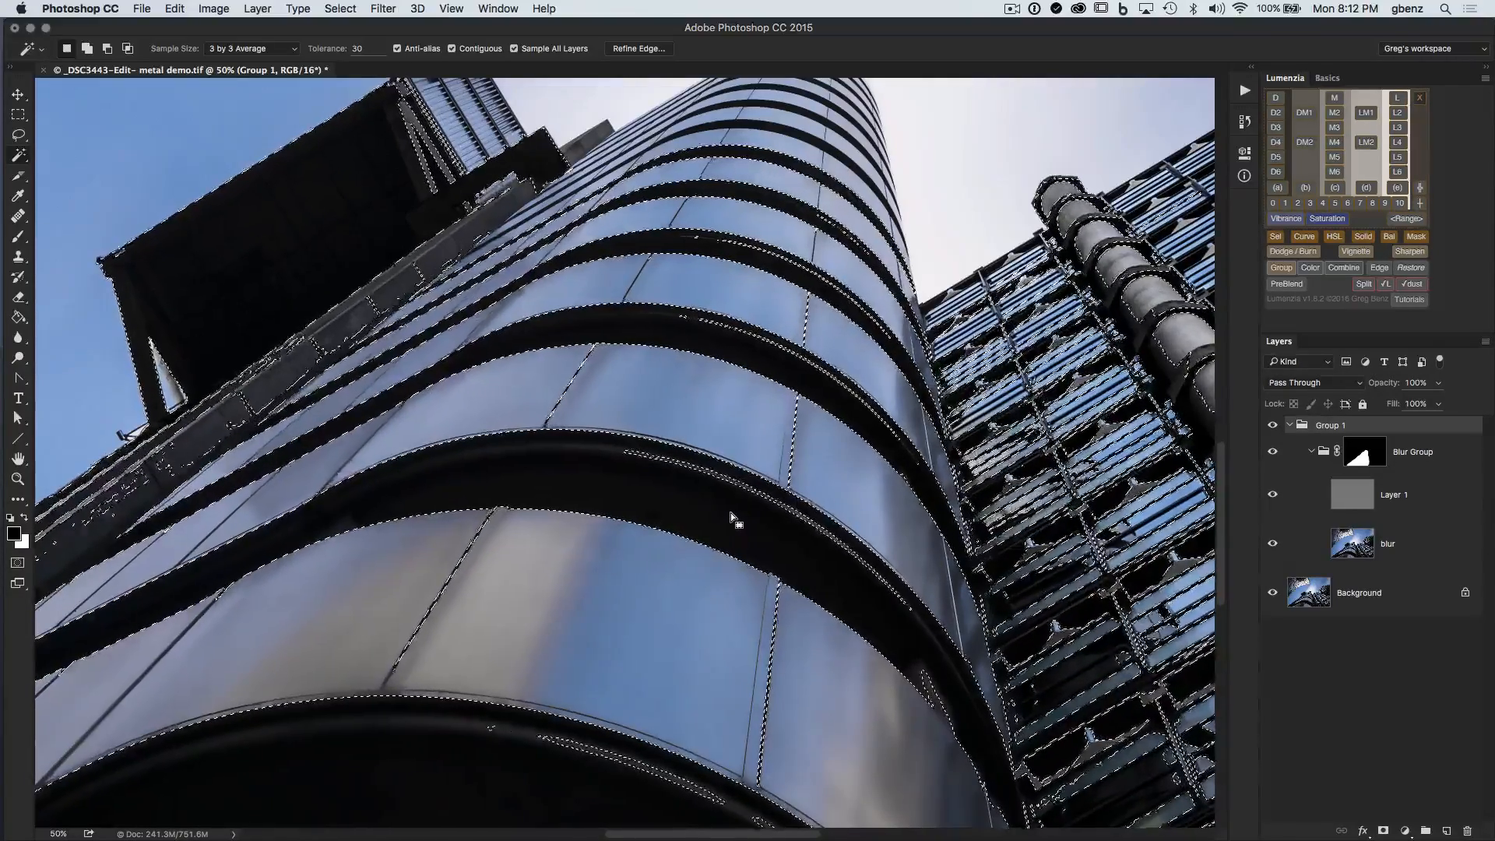
{"action": "key", "text": "super+d"}
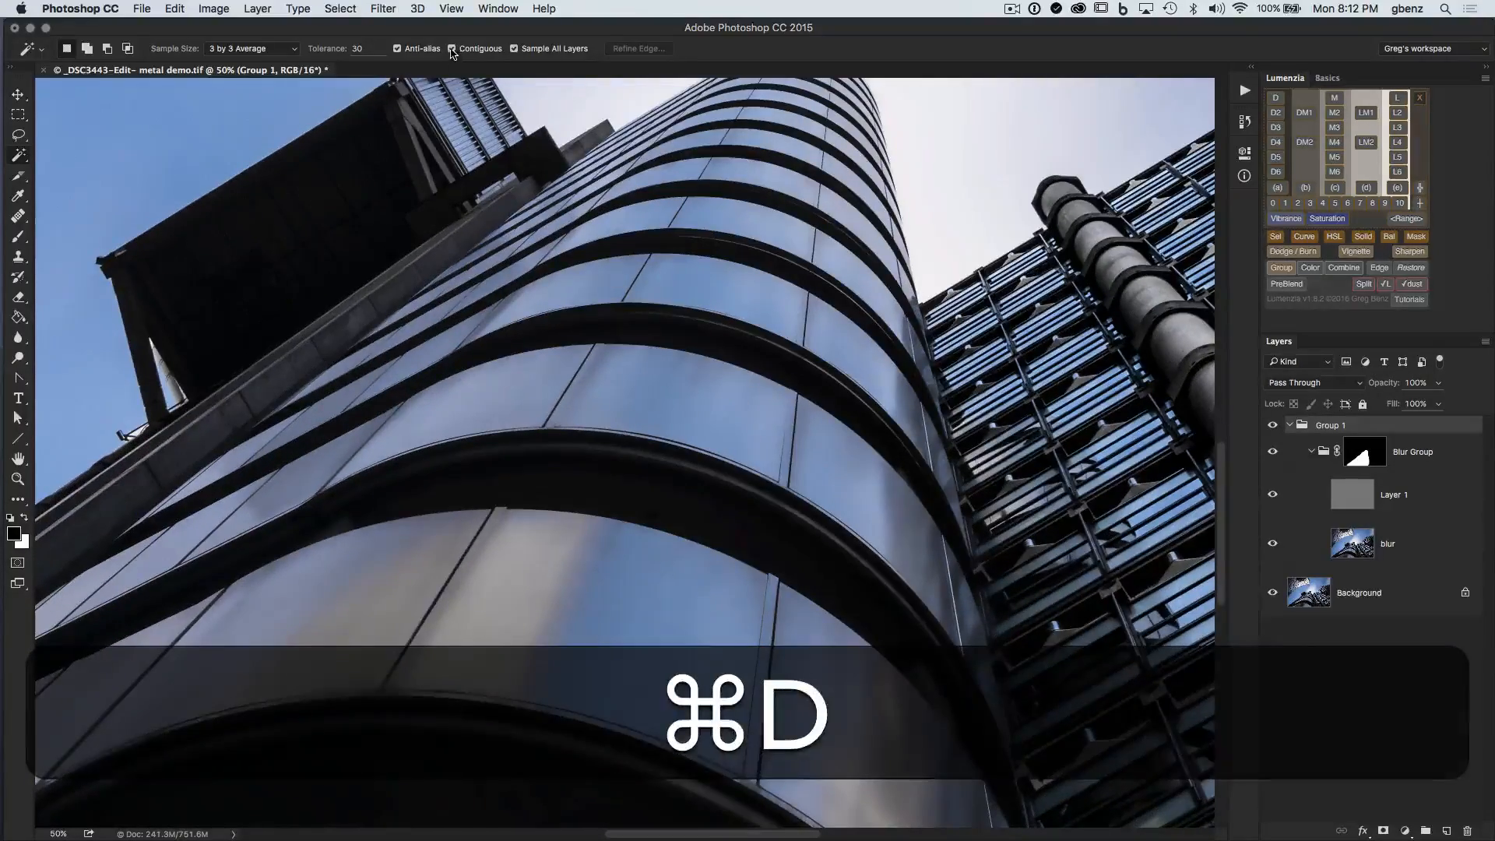
{"action": "left_click", "coordinate": [452, 50]}
{"action": "left_click", "coordinate": [724, 511]}
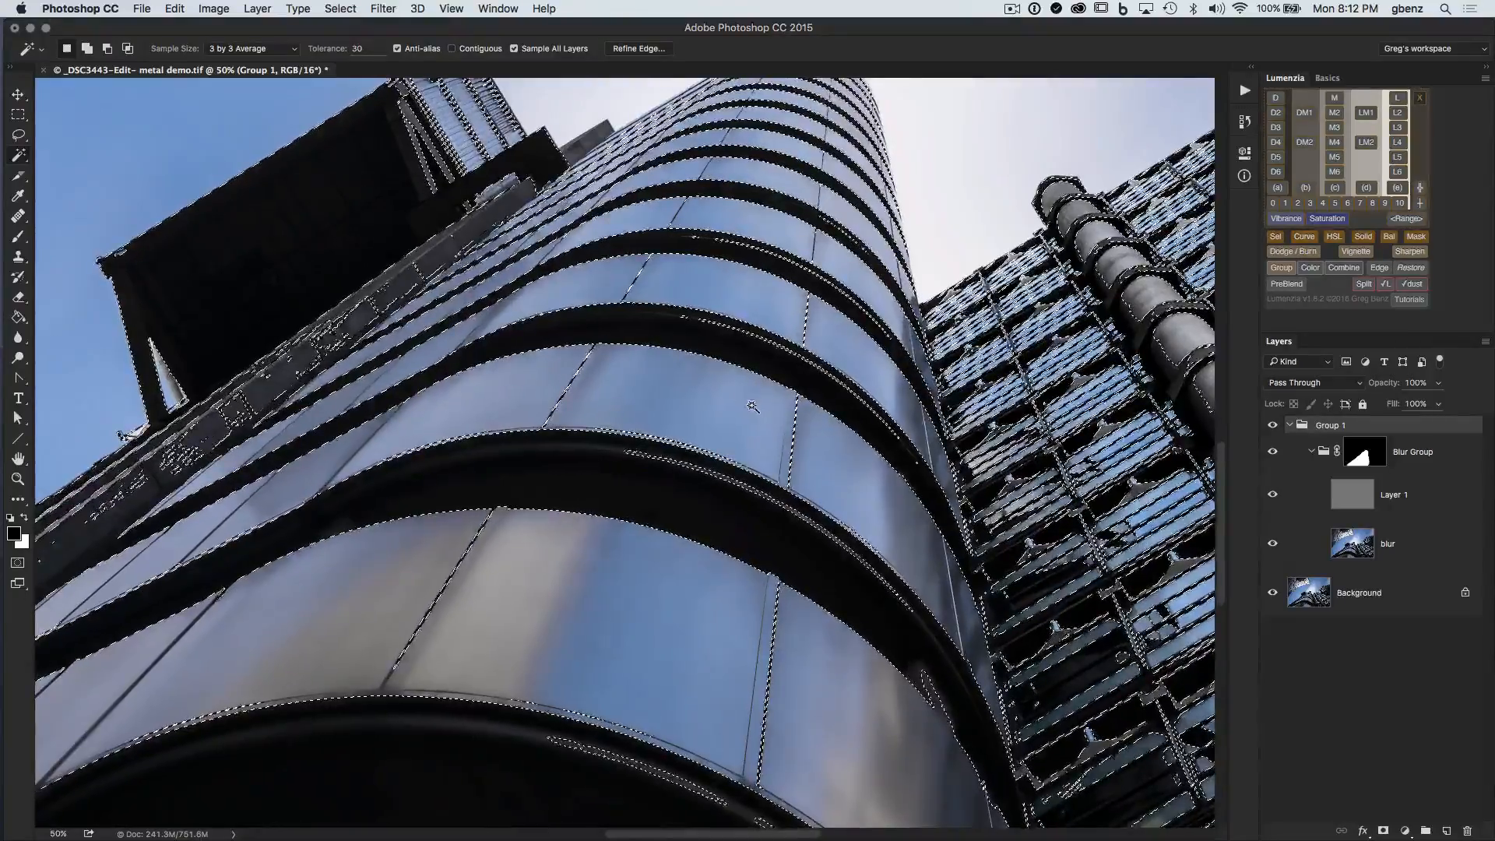
{"action": "left_click", "coordinate": [344, 8]}
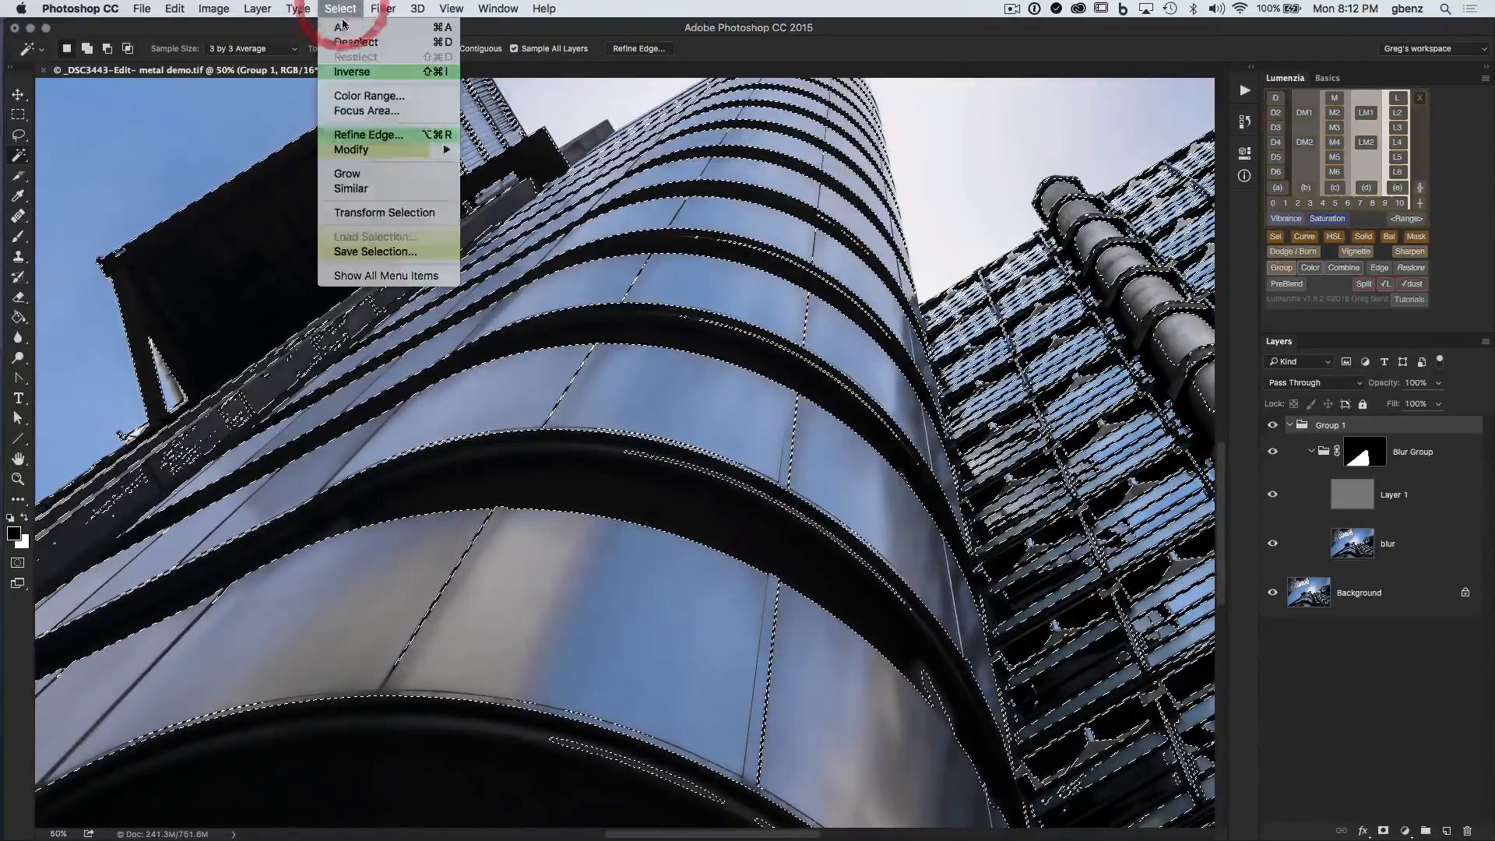
{"action": "left_click", "coordinate": [352, 71]}
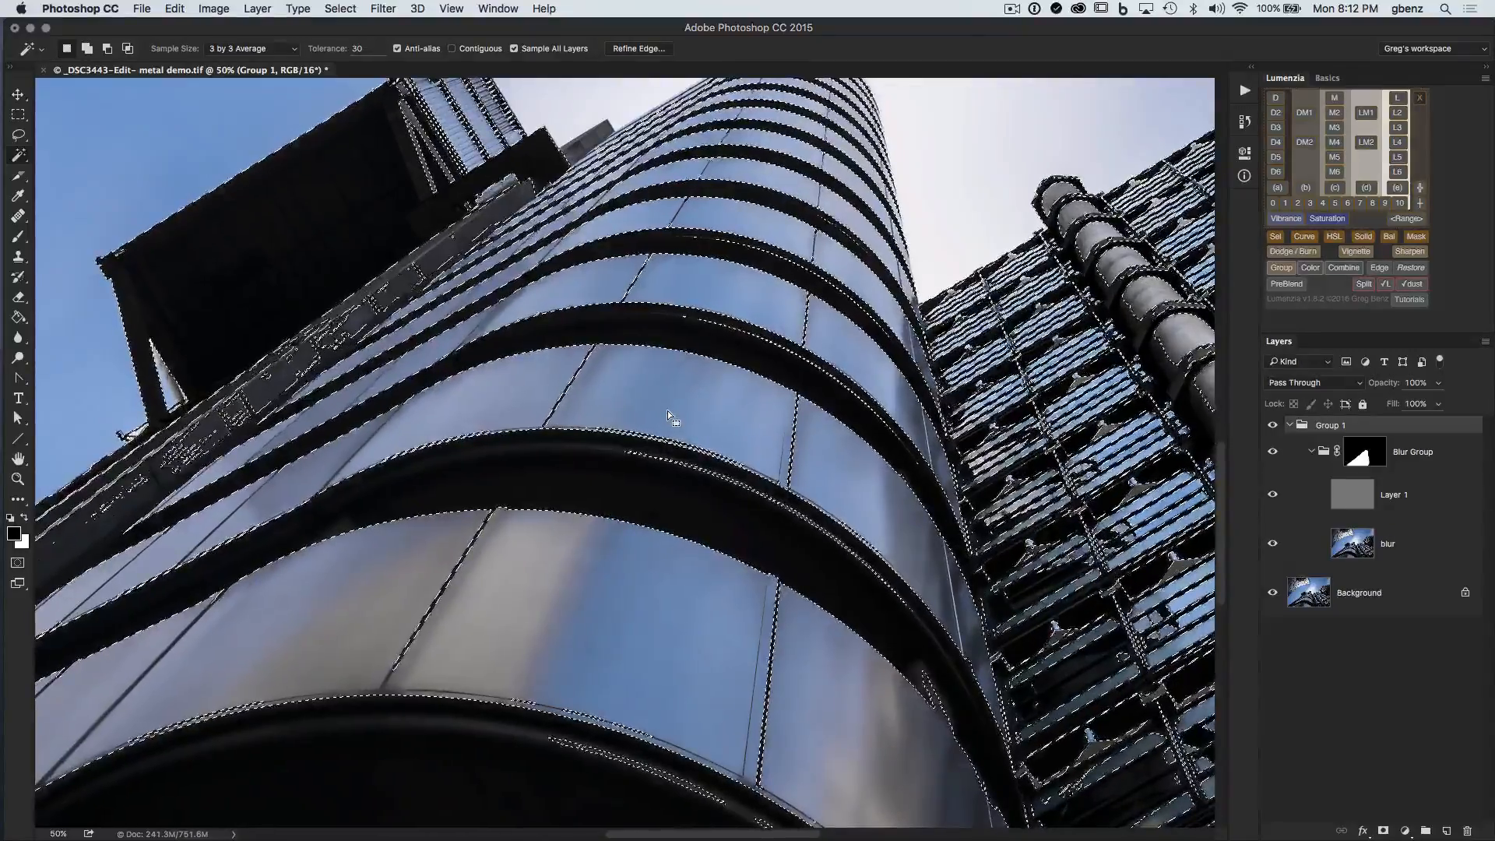
Step: Refine the selection's edge in Overlay view with a 1.0 px feather and -29% edge shift, and apply it as Group 1's layer mask
{"action": "left_click", "coordinate": [630, 48]}
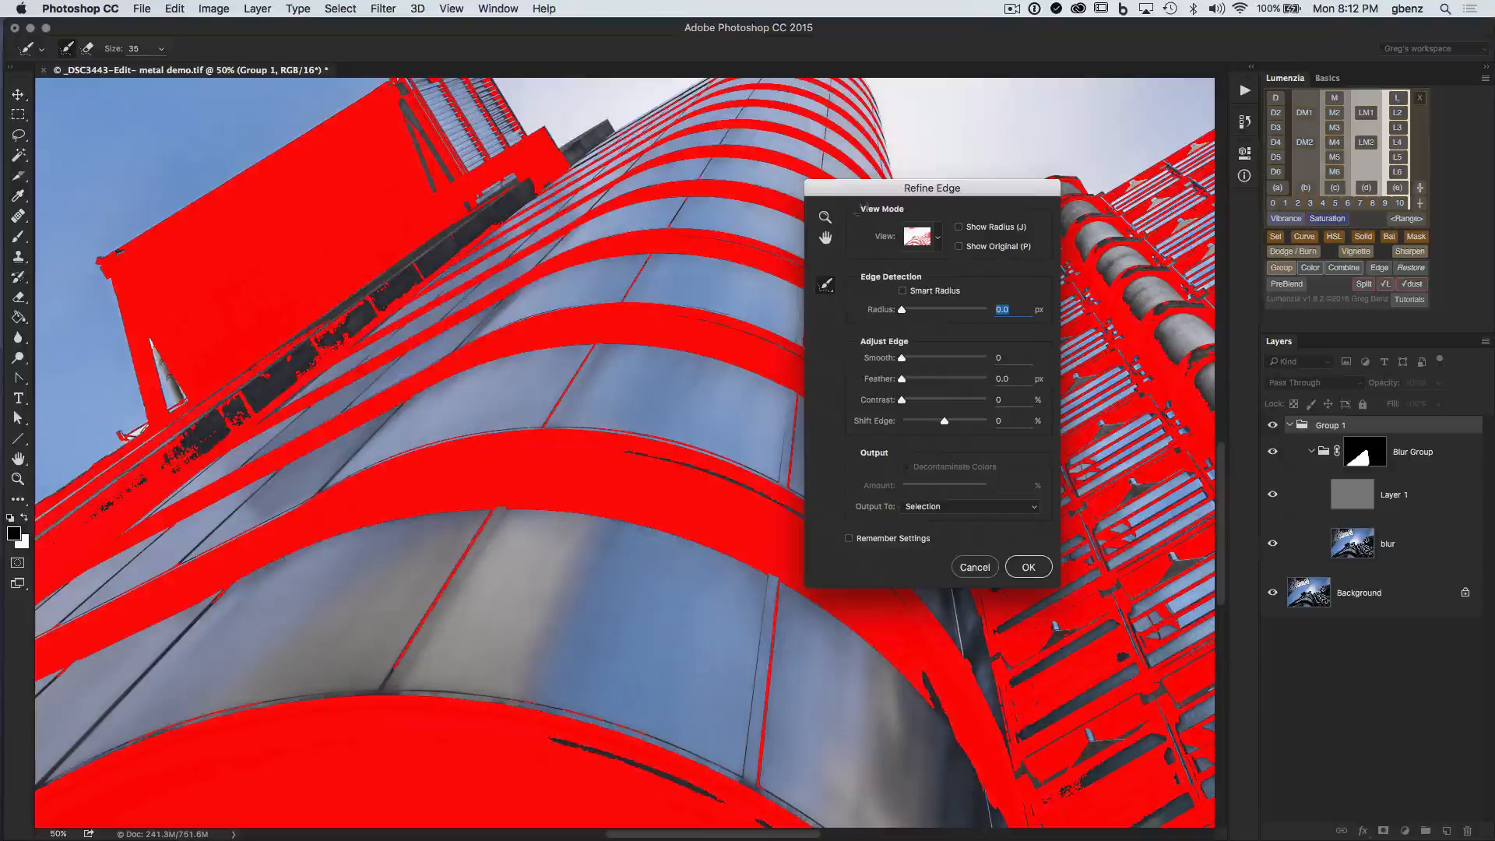
{"action": "left_click", "coordinate": [938, 240]}
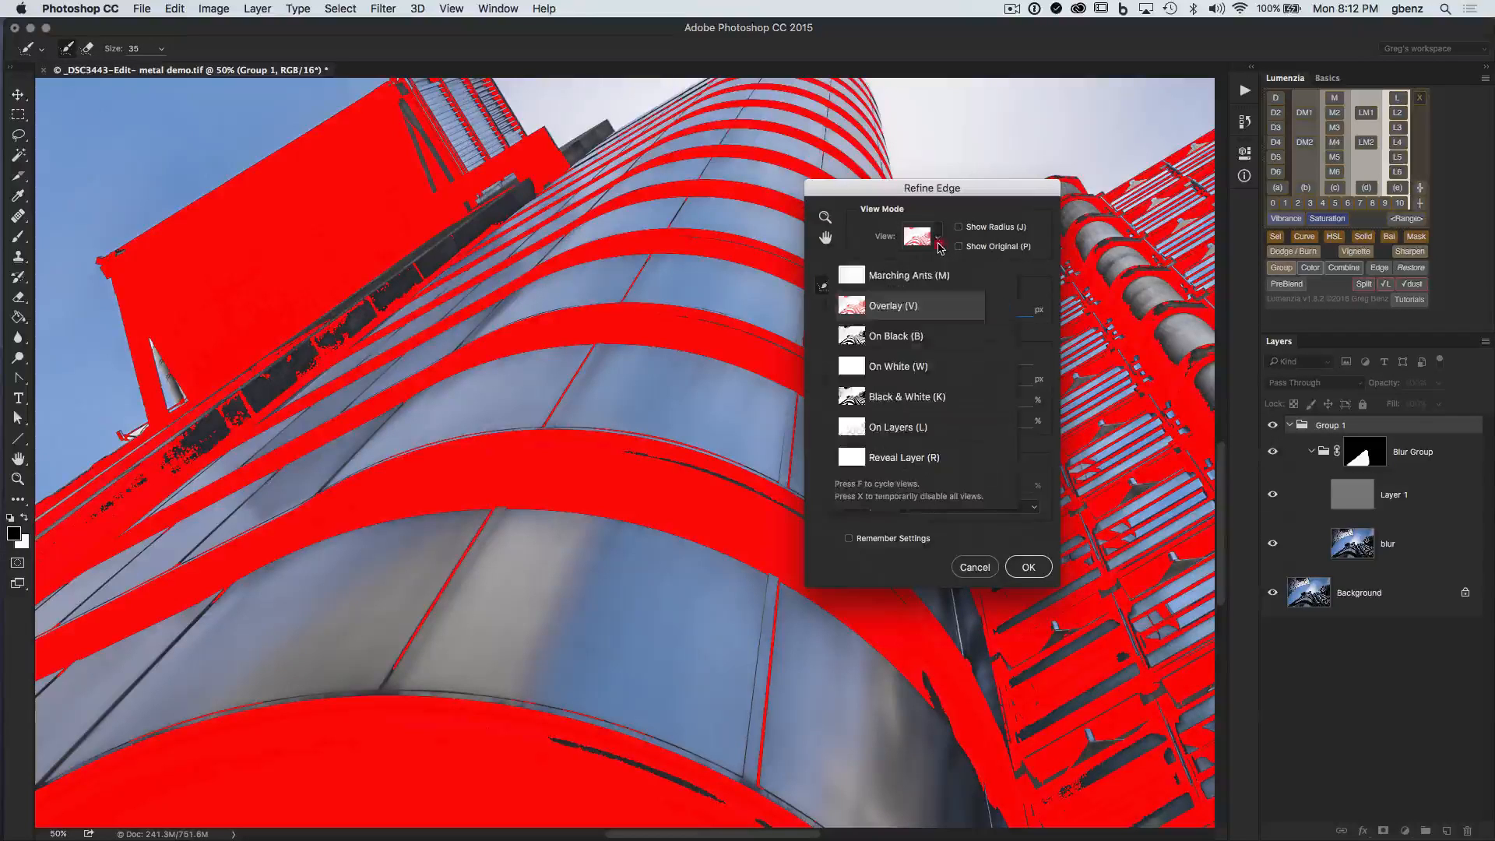
{"action": "left_click", "coordinate": [893, 311]}
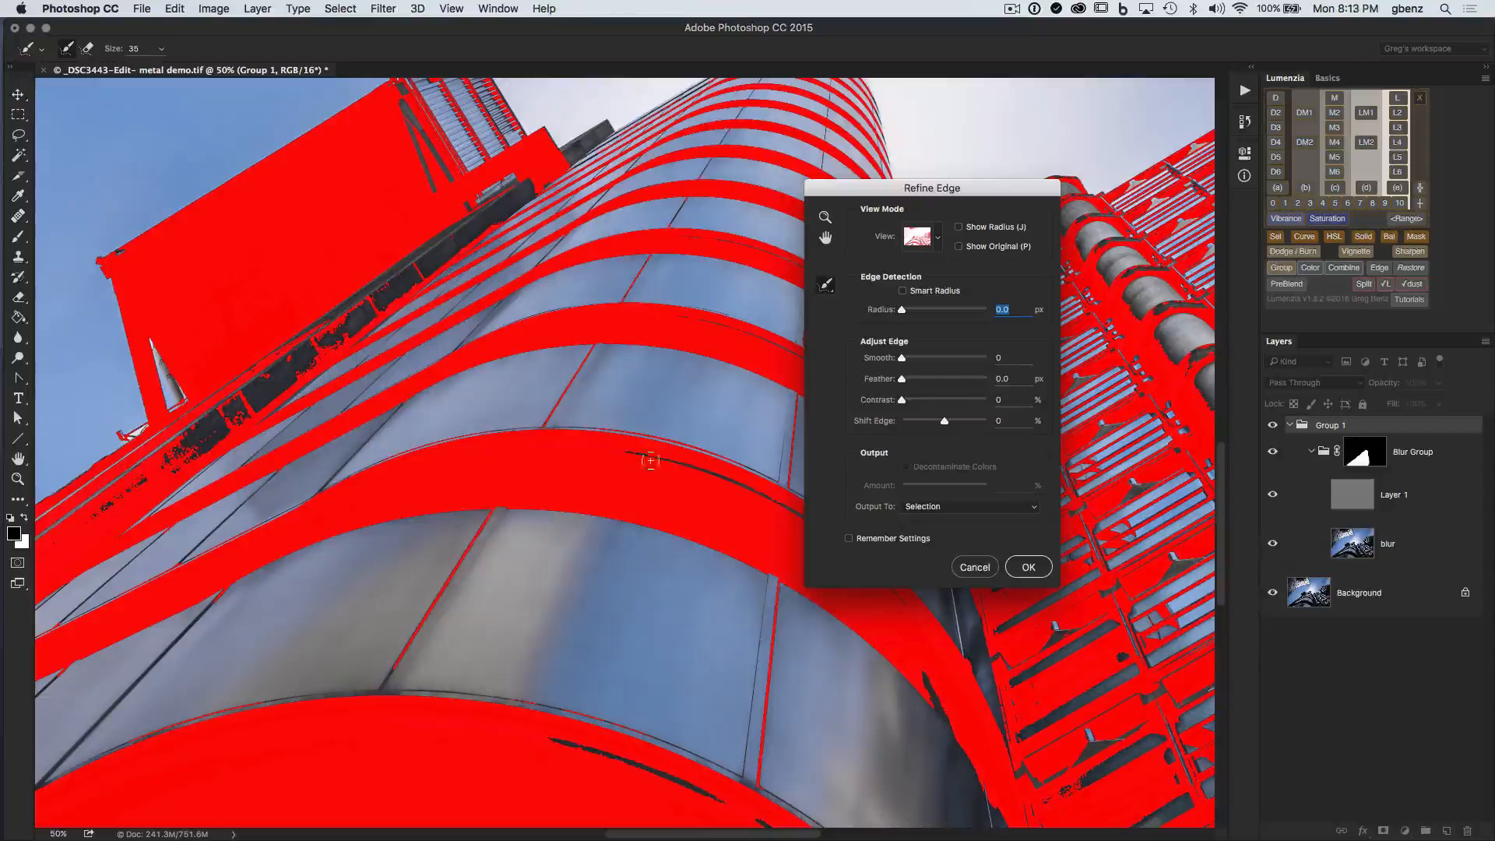
{"action": "key", "text": "super+equal"}
{"action": "key", "text": "super+equal"}
{"action": "key", "text": "super+equal"}
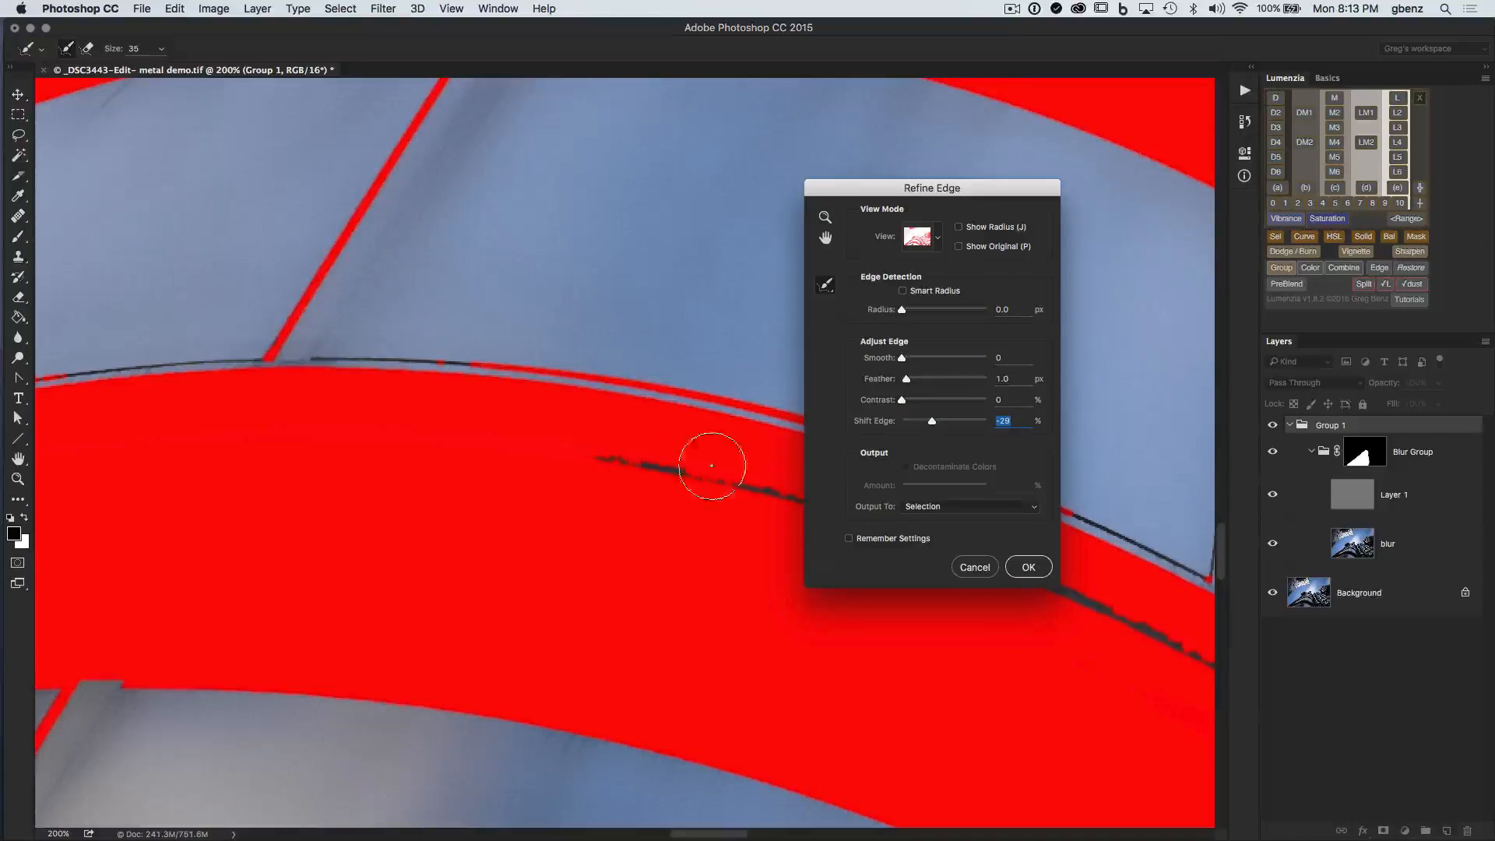
{"action": "left_click", "coordinate": [1029, 567]}
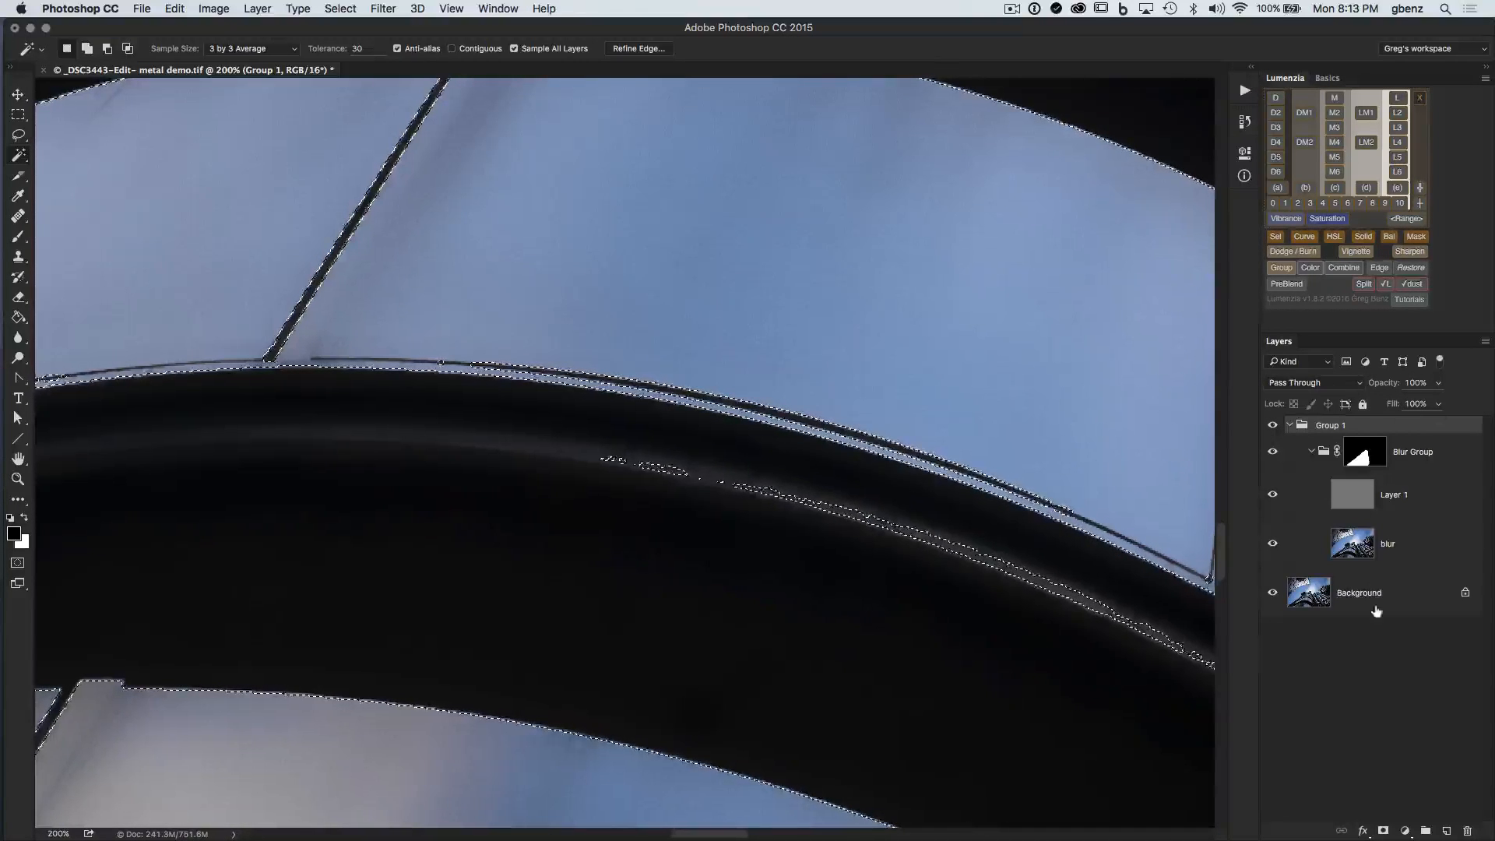
{"action": "left_click", "coordinate": [1383, 832]}
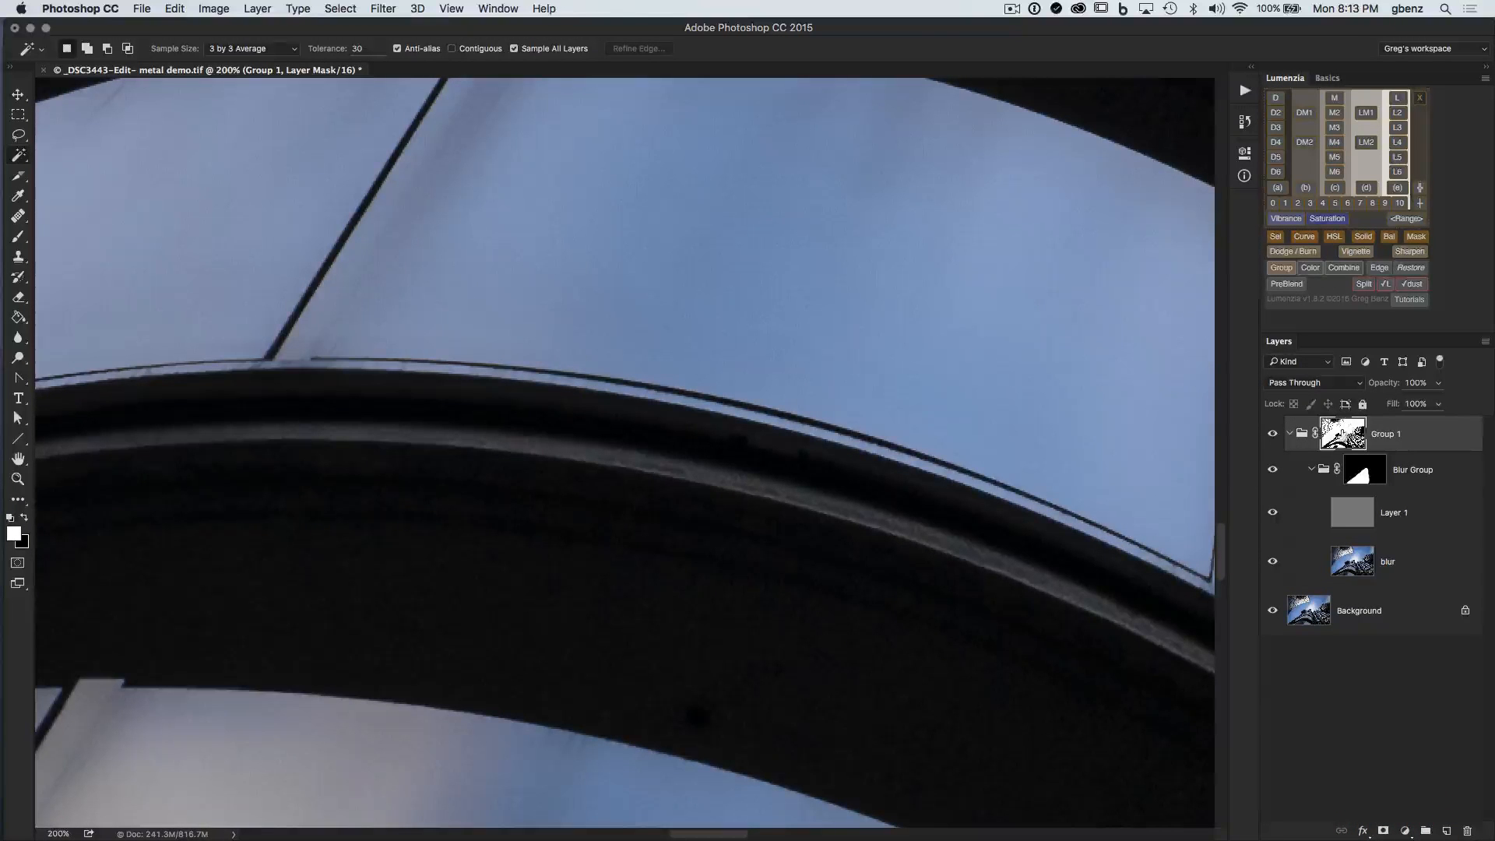
Step: Examine Group 1's layer mask on its own across the dark bands and panels, and return to the normal image view
{"action": "left_click", "coordinate": [1342, 430], "text": "alt"}
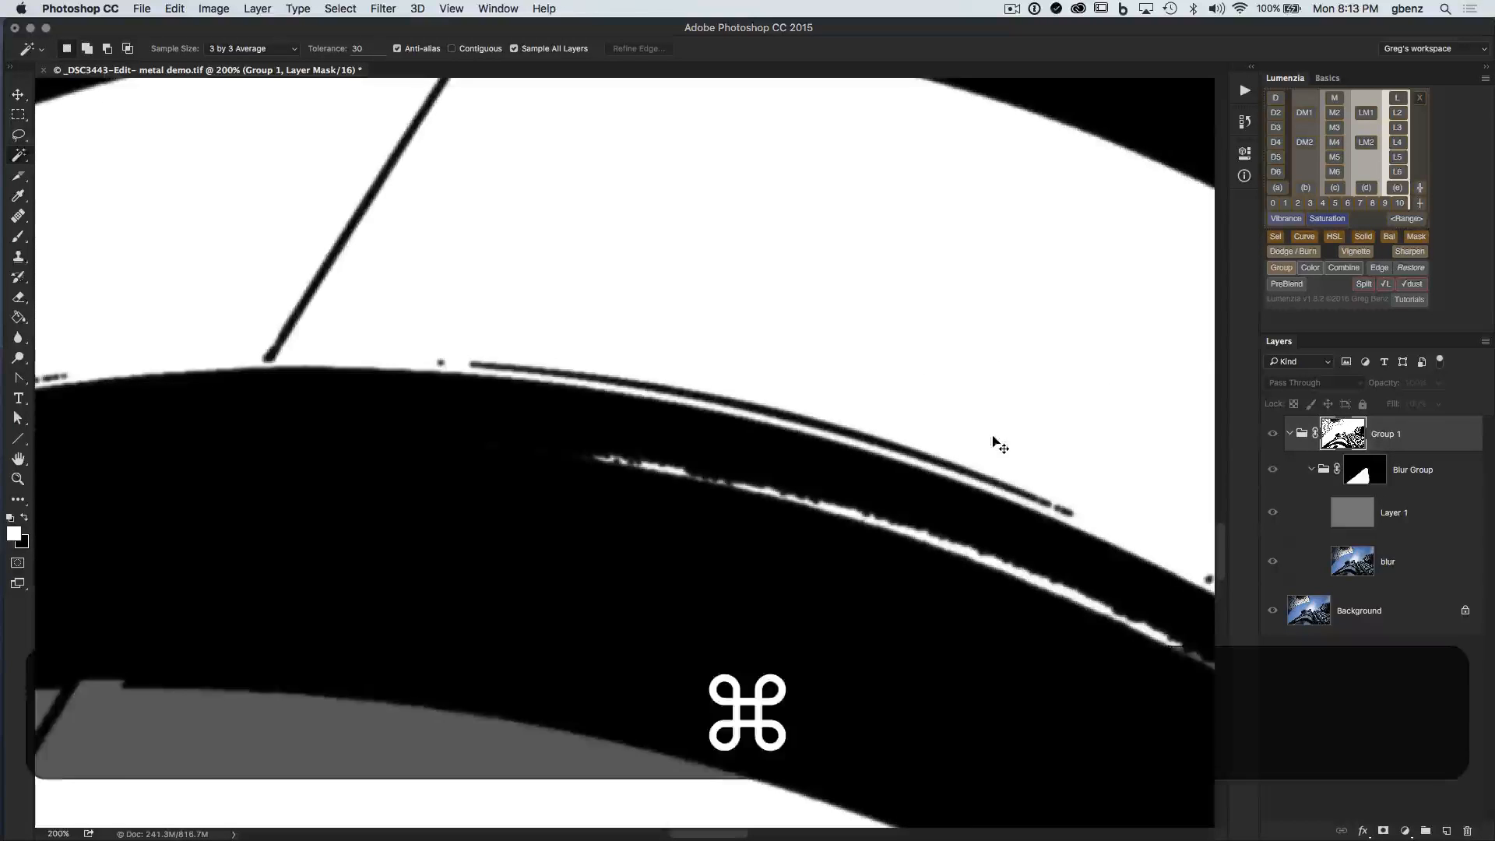
{"action": "key", "text": "super+minus"}
{"action": "key", "text": "super+minus"}
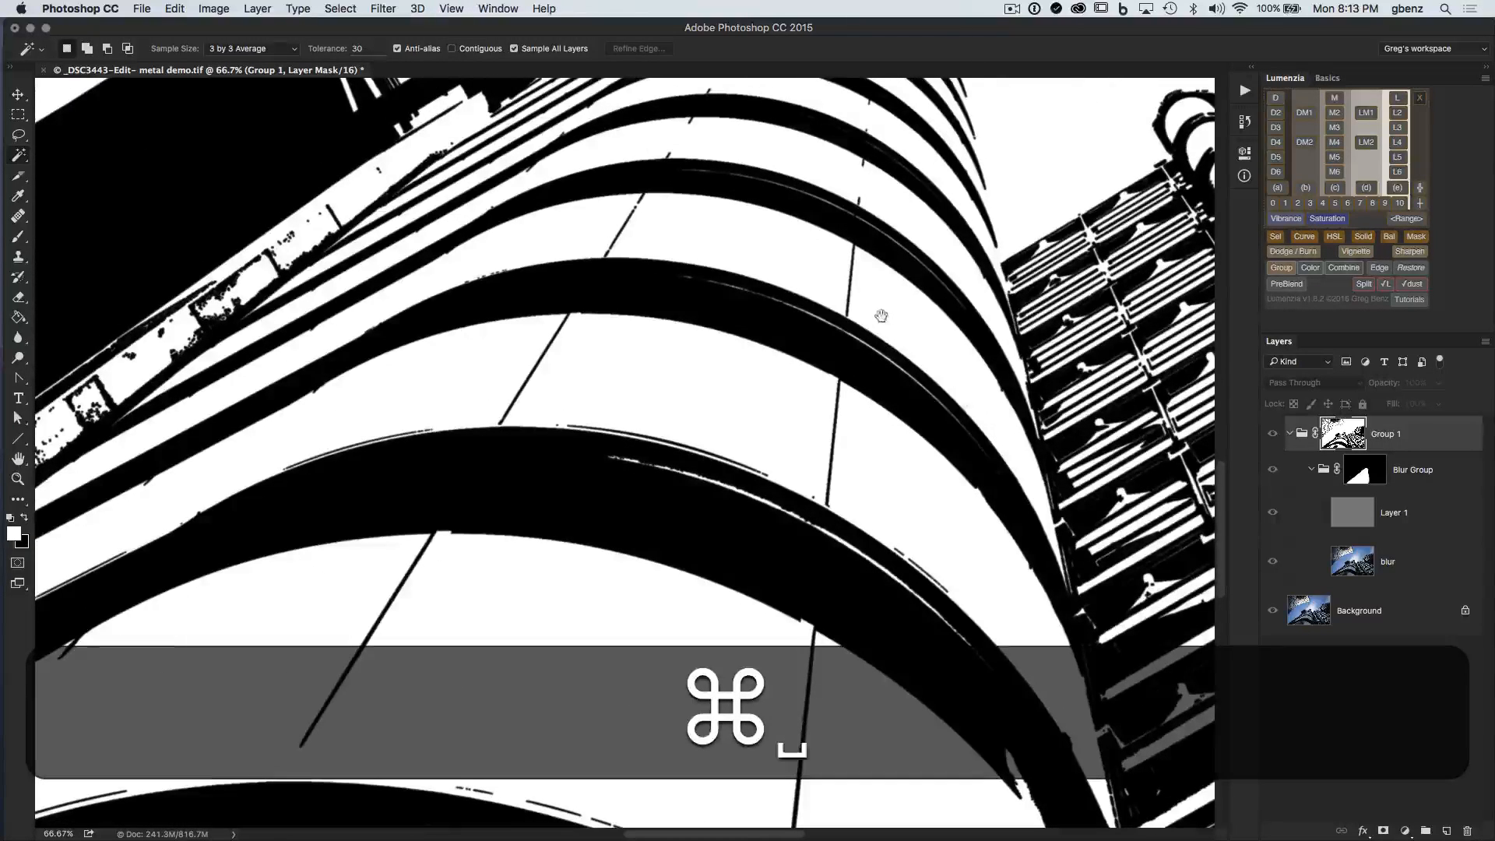
{"action": "left_click_drag", "start_coordinate": [882, 316], "coordinate": [867, 371]}
{"action": "left_click_drag", "start_coordinate": [844, 511], "coordinate": [827, 434]}
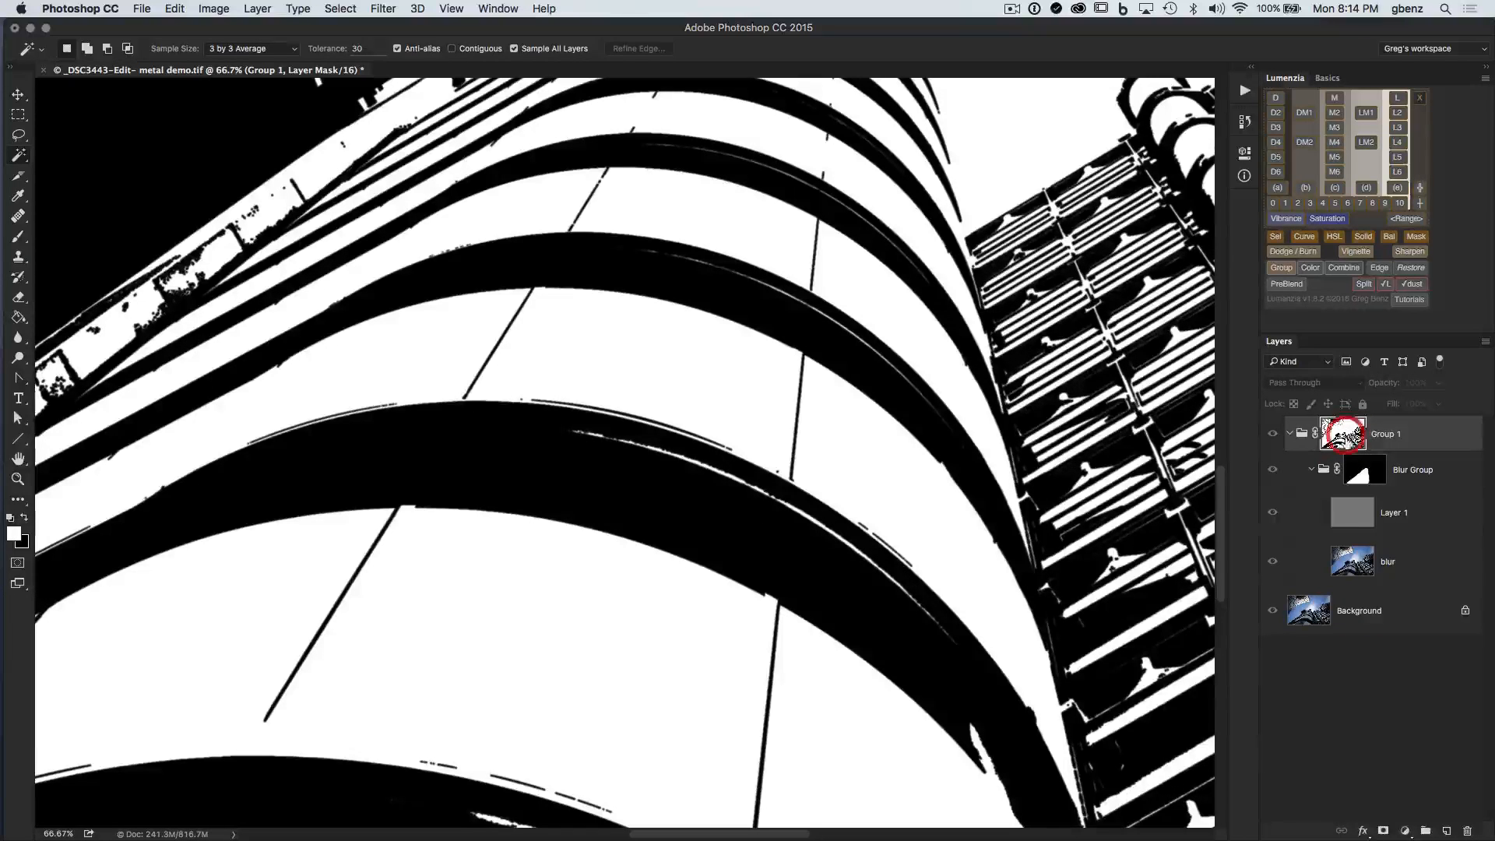
{"action": "left_click", "coordinate": [1340, 436], "text": "alt"}
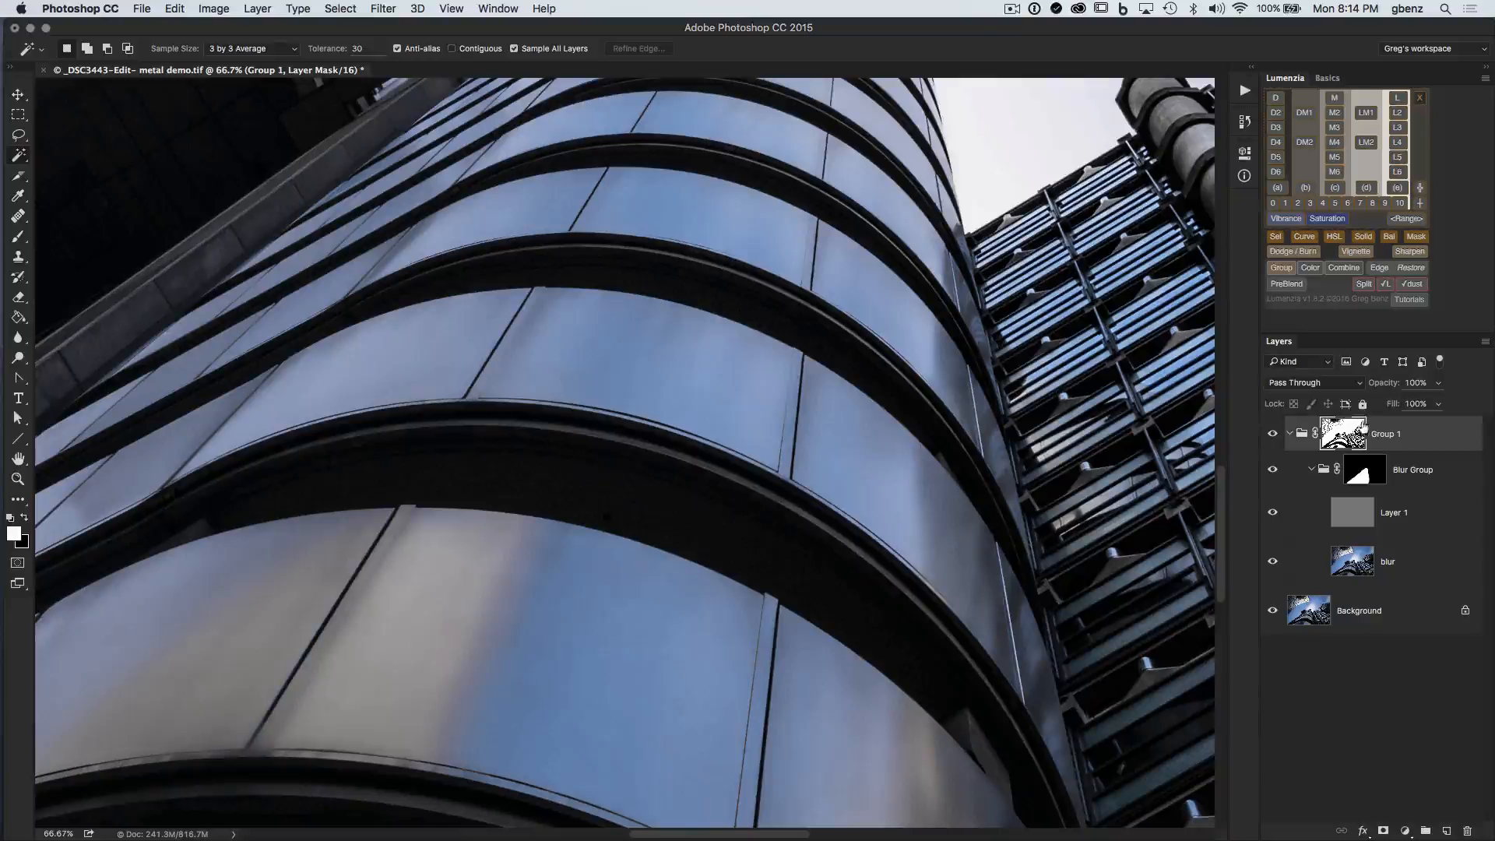
Step: Compare the dark band's texture with Group 1's mask disabled and enabled, and with the whole group hidden and shown
{"action": "left_click", "coordinate": [1343, 434], "text": "shift"}
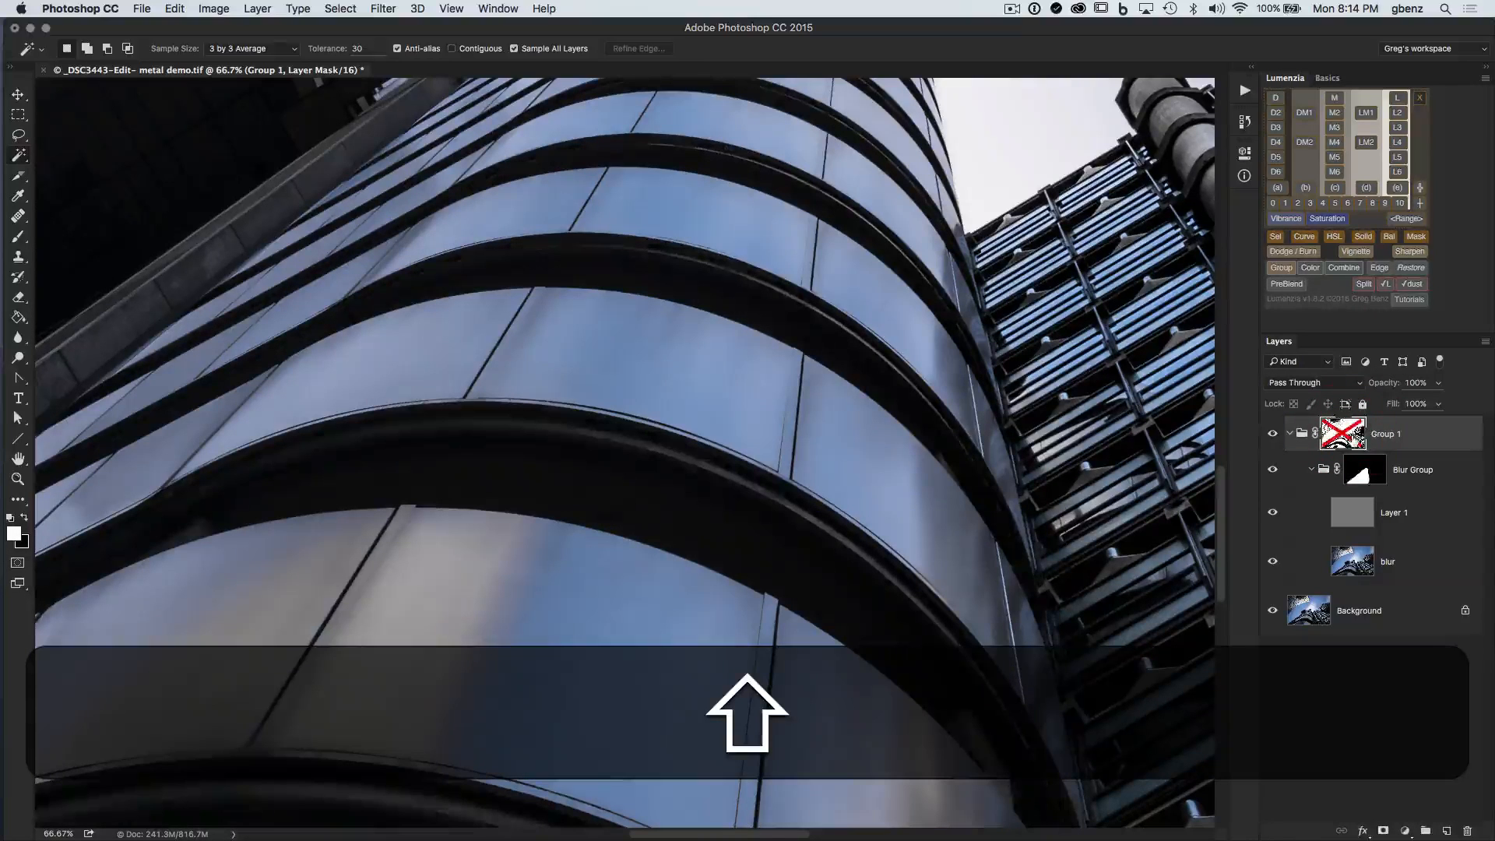
{"action": "left_click", "coordinate": [1342, 434], "text": "shift"}
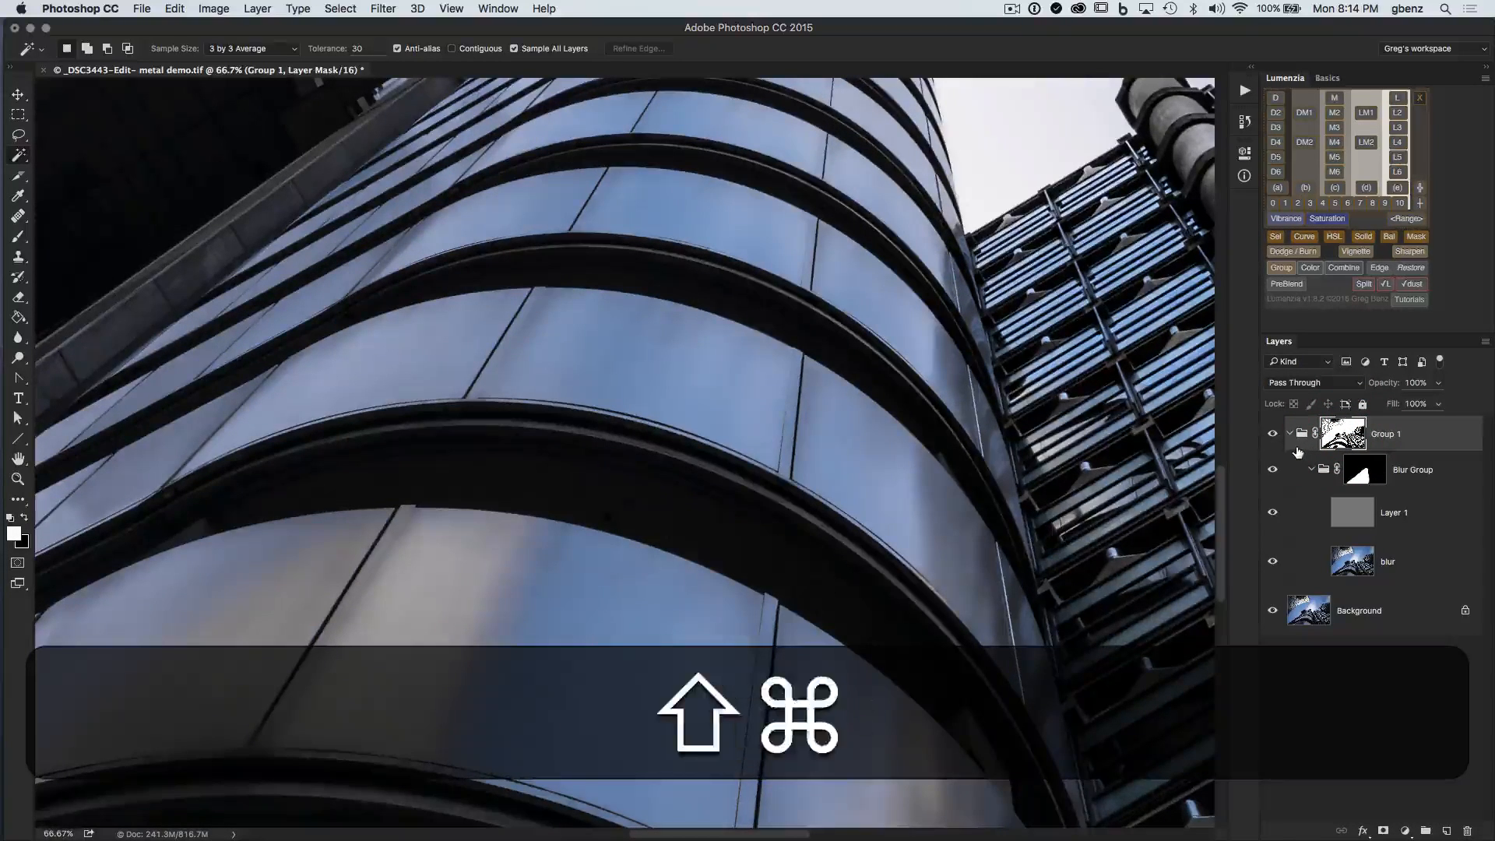
{"action": "key", "text": "super+equal"}
{"action": "key", "text": "super+equal"}
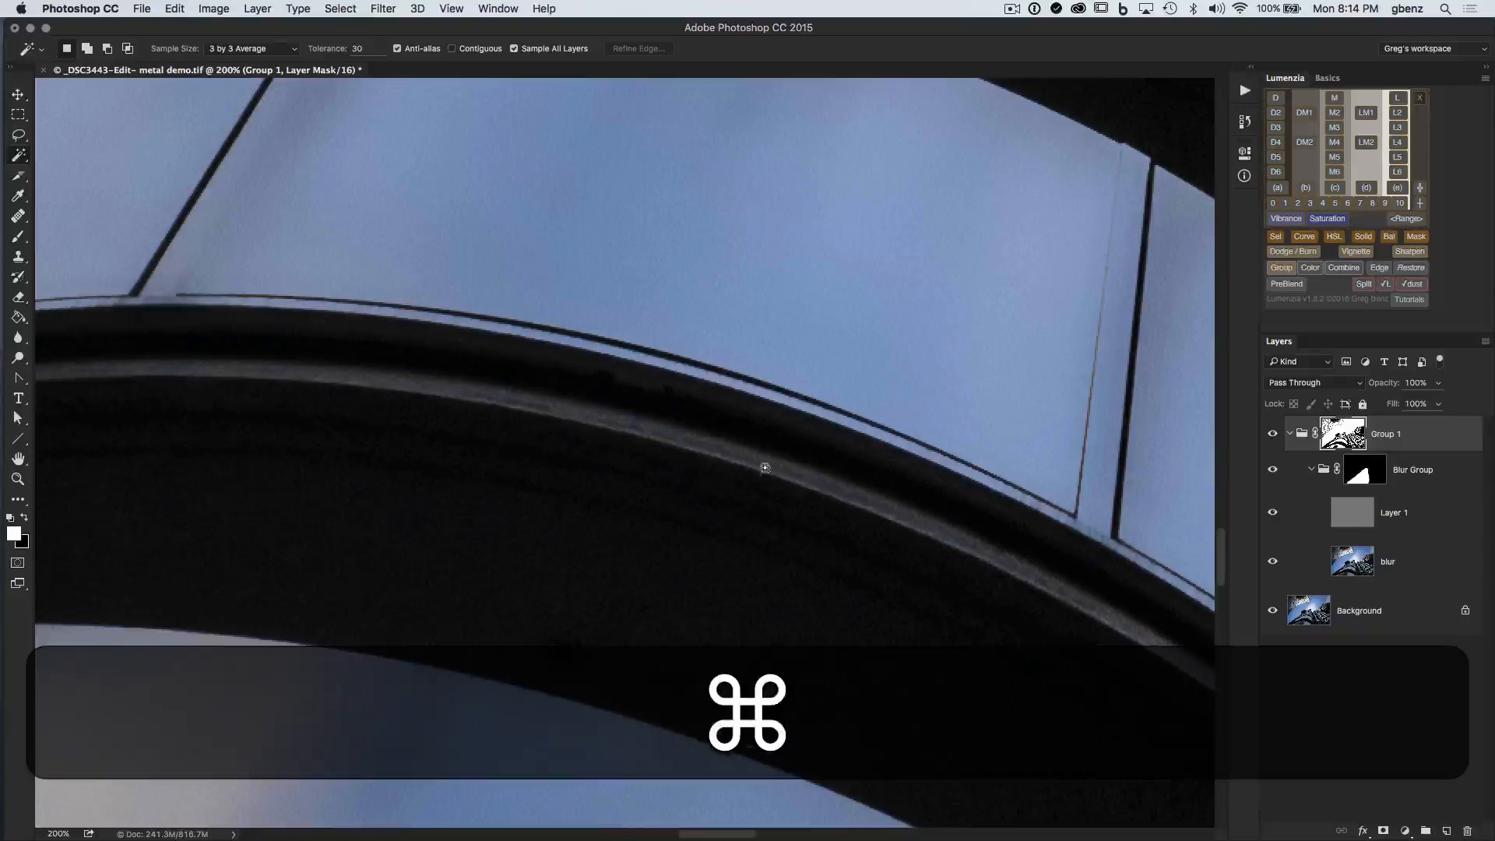
{"action": "left_click", "coordinate": [1343, 434], "text": "shift"}
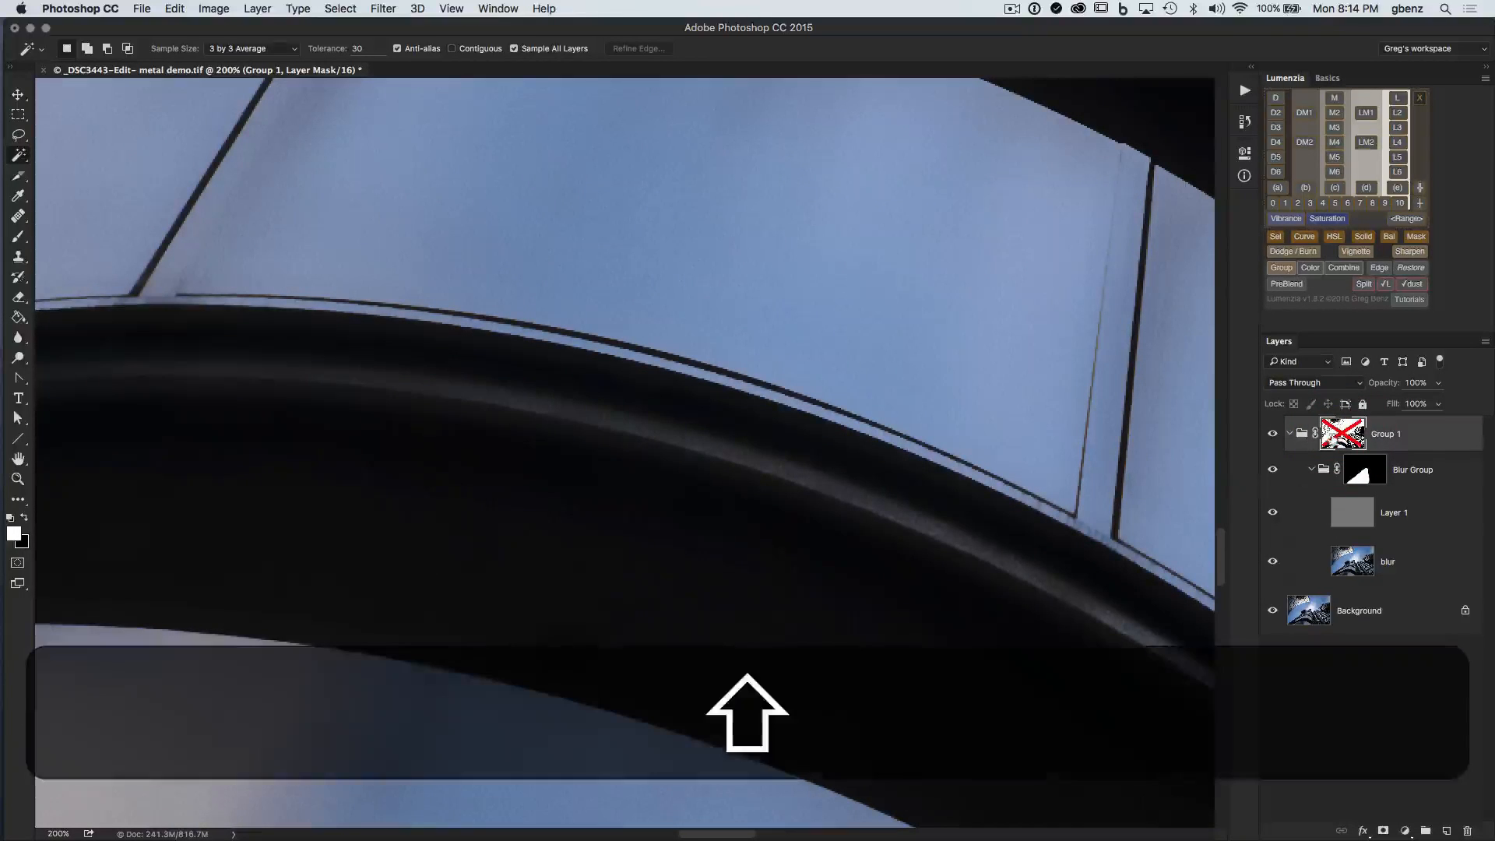
{"action": "left_click", "coordinate": [1340, 429], "text": "shift"}
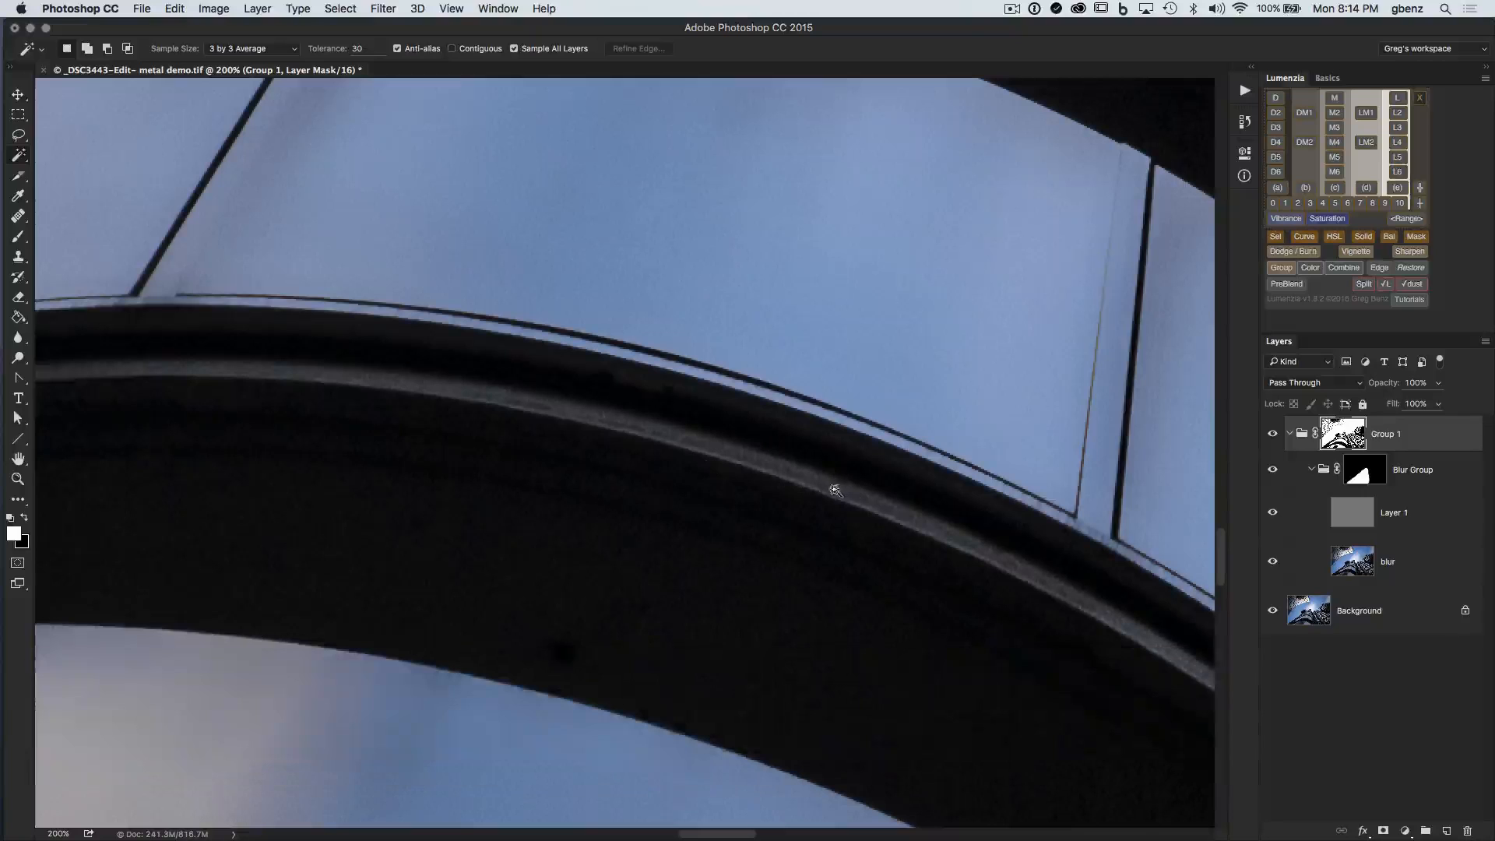
{"action": "left_click", "coordinate": [1273, 433]}
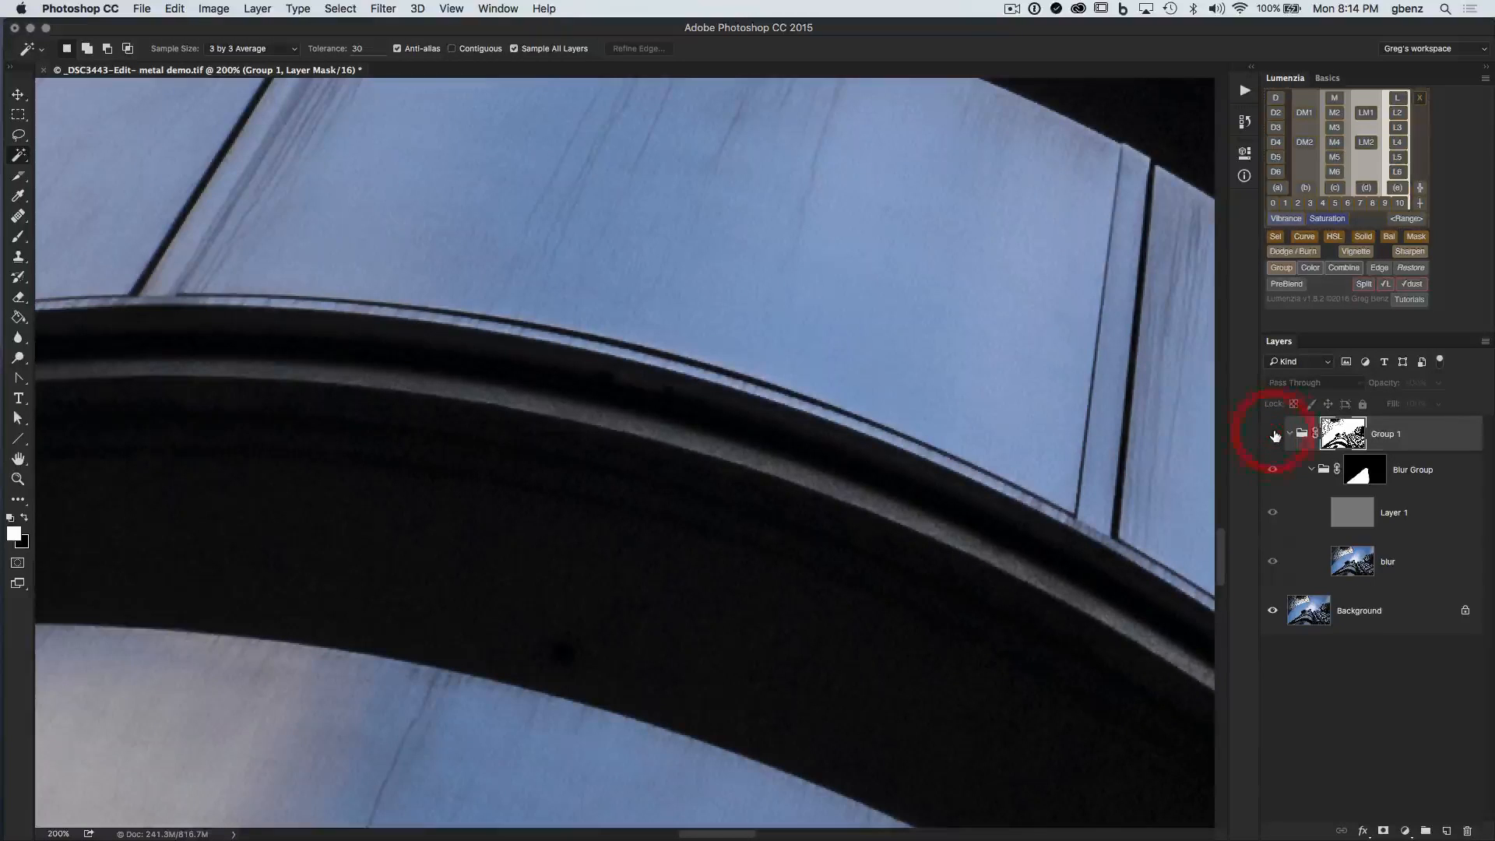
{"action": "left_click", "coordinate": [1273, 433]}
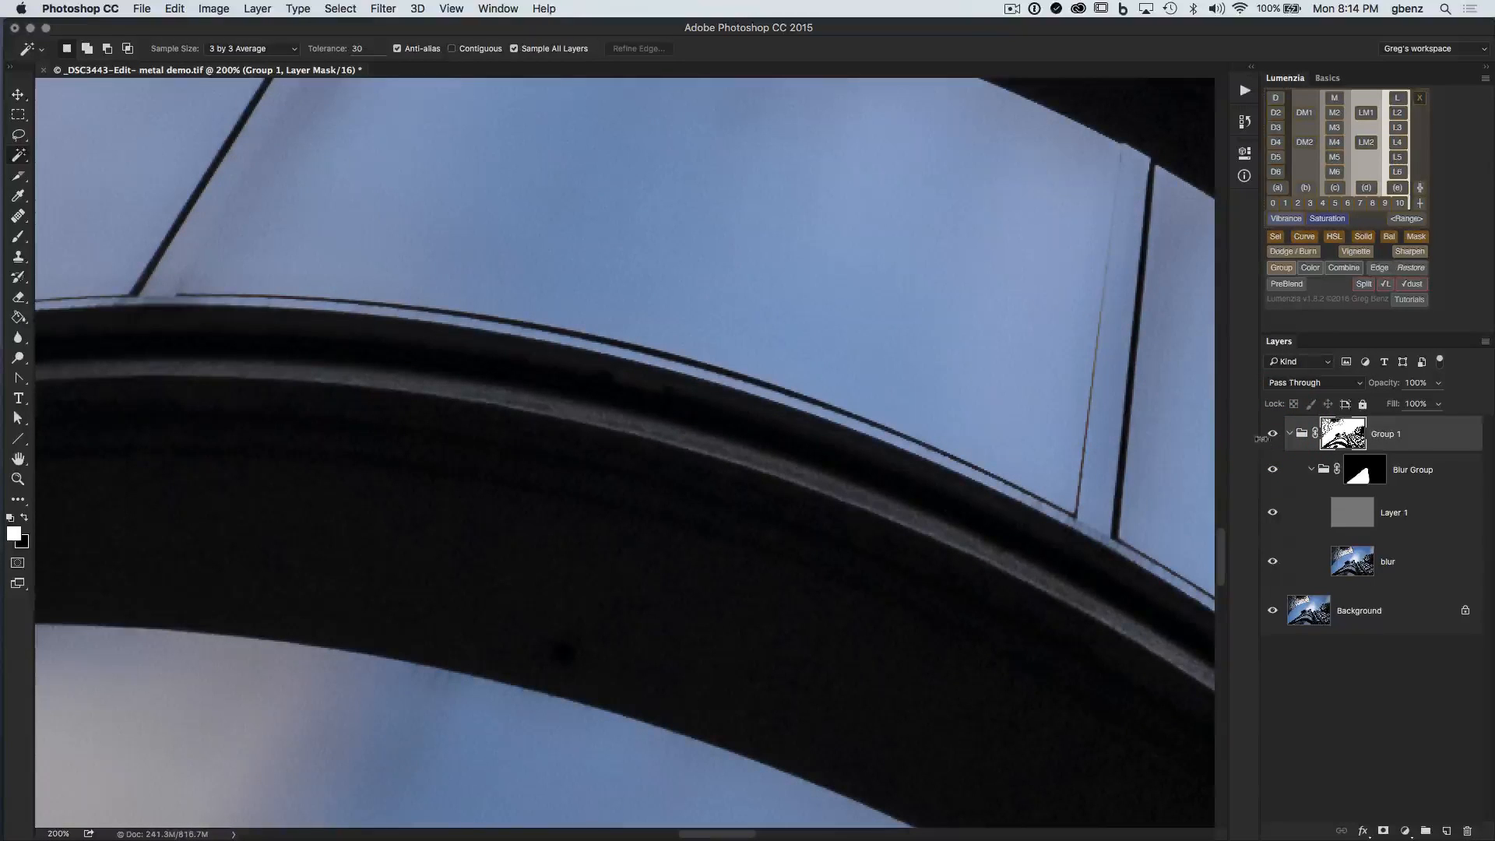
Step: Display Group 1's mask alone and paint black with a 30 px brush over the white streak inside the large dark band
{"action": "left_click", "coordinate": [1342, 433], "text": "alt"}
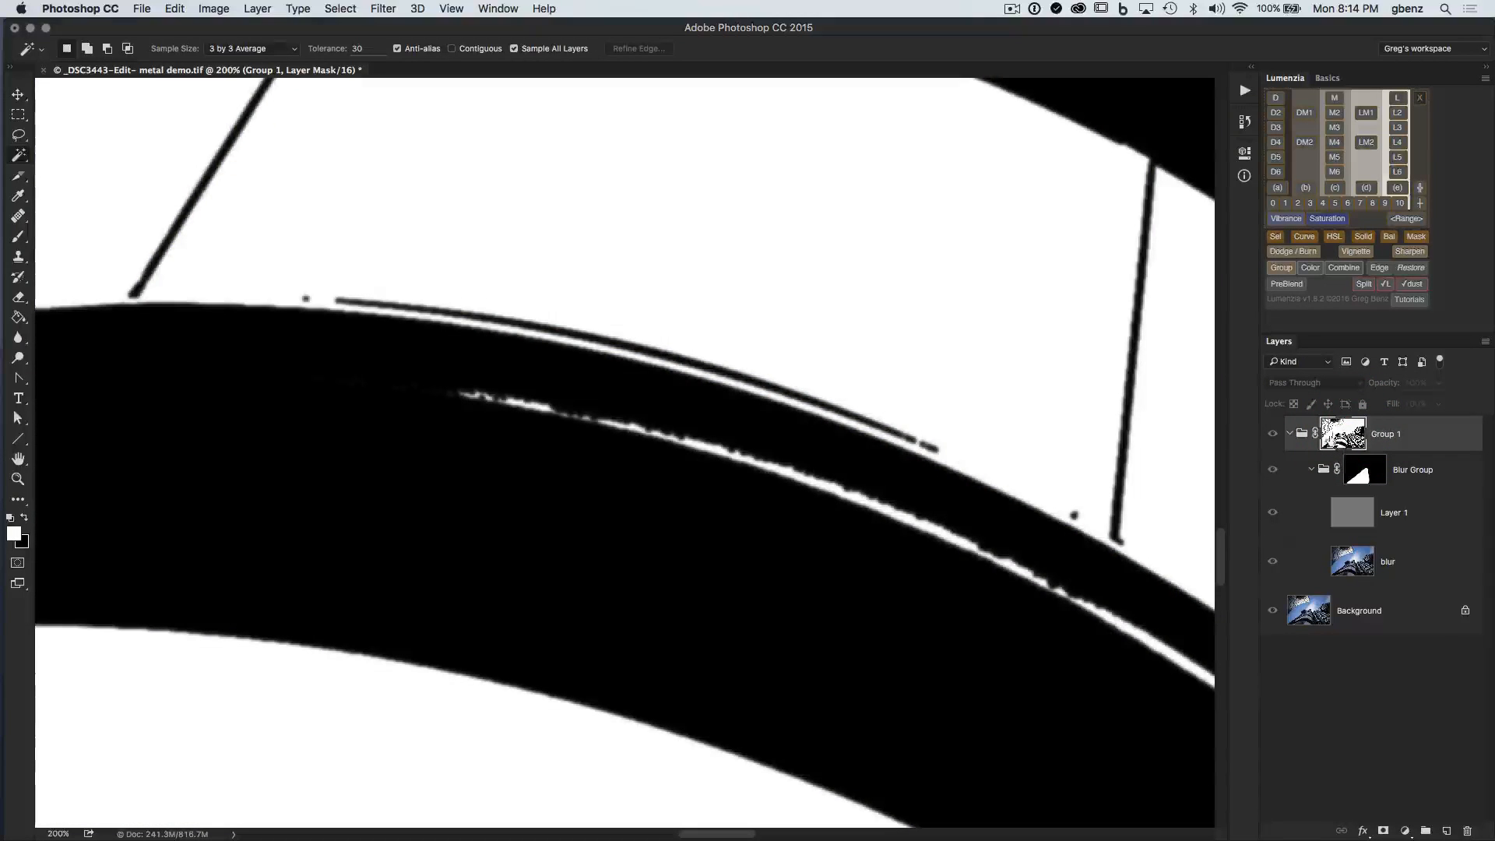
{"action": "key", "text": "super+minus"}
{"action": "key", "text": "super+minus"}
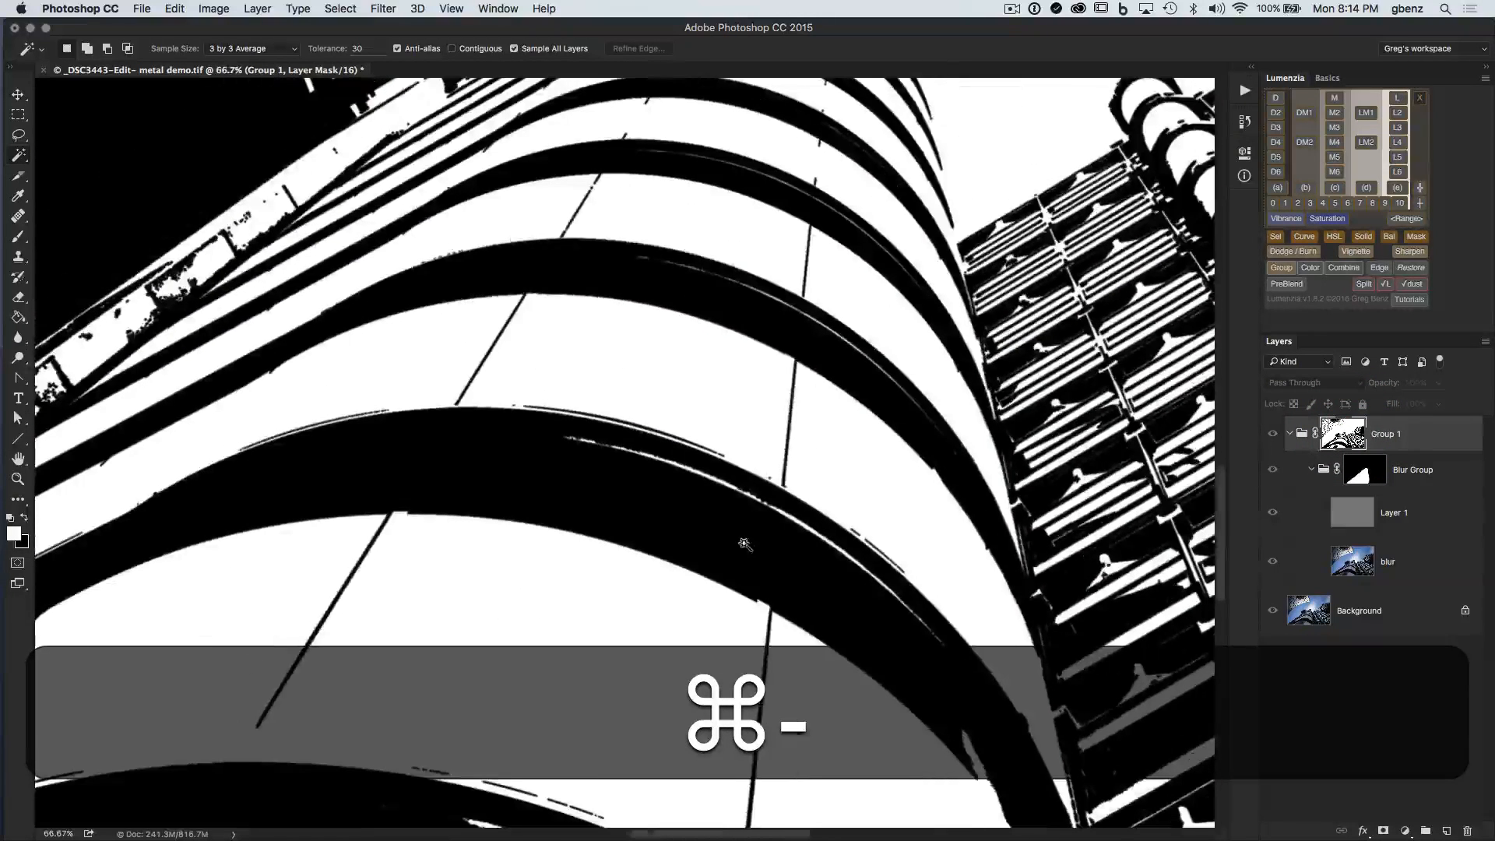
{"action": "key", "text": "b"}
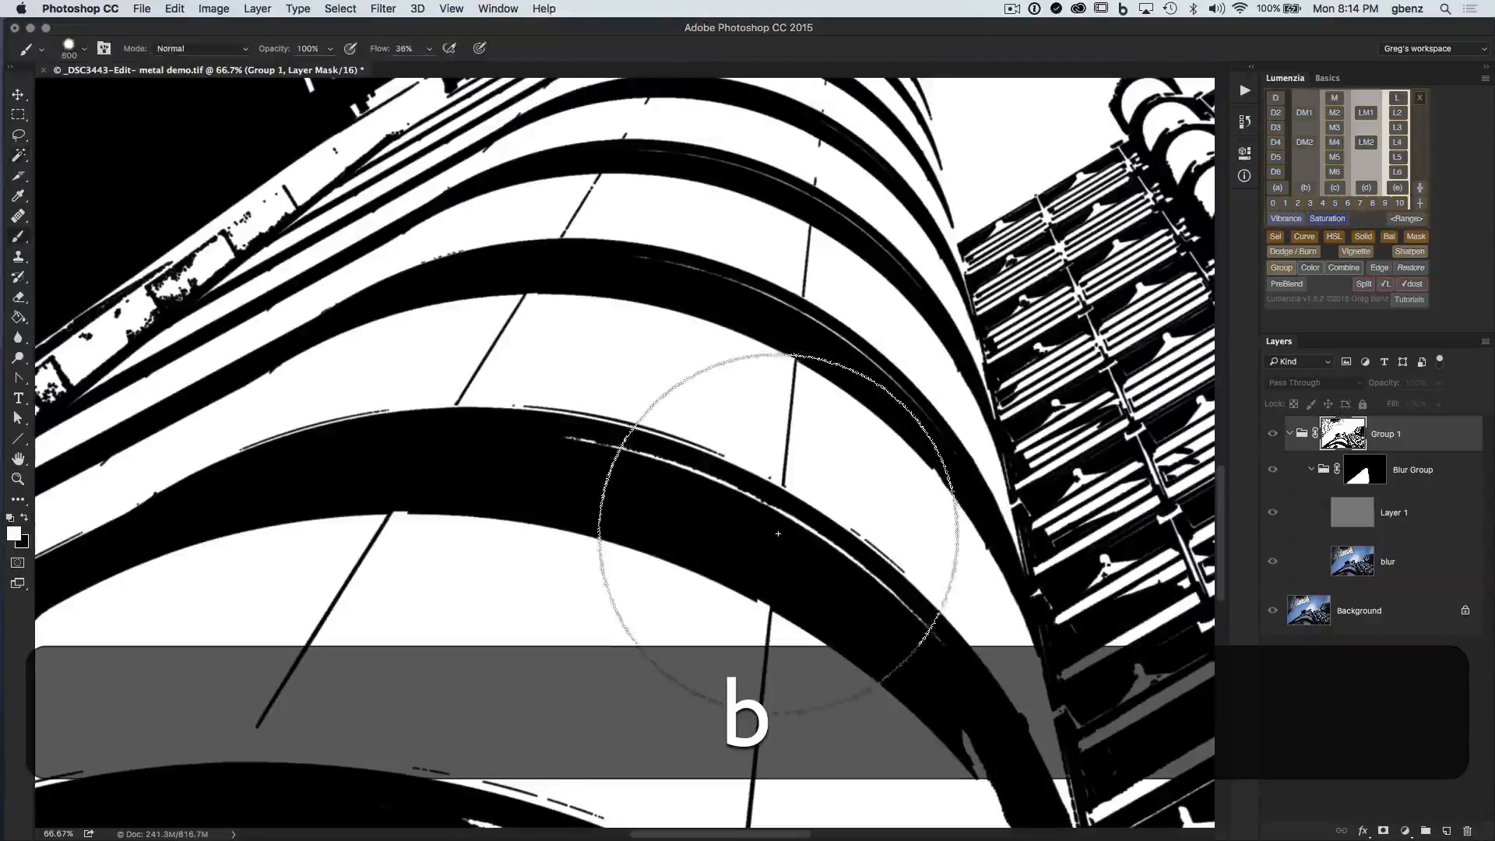
{"action": "key", "text": "["}
{"action": "key", "text": "["}
{"action": "key", "text": "["}
{"action": "key", "text": "["}
{"action": "key", "text": "["}
{"action": "key", "text": "["}
{"action": "key", "text": "["}
{"action": "key", "text": "["}
{"action": "key", "text": "["}
{"action": "key", "text": "["}
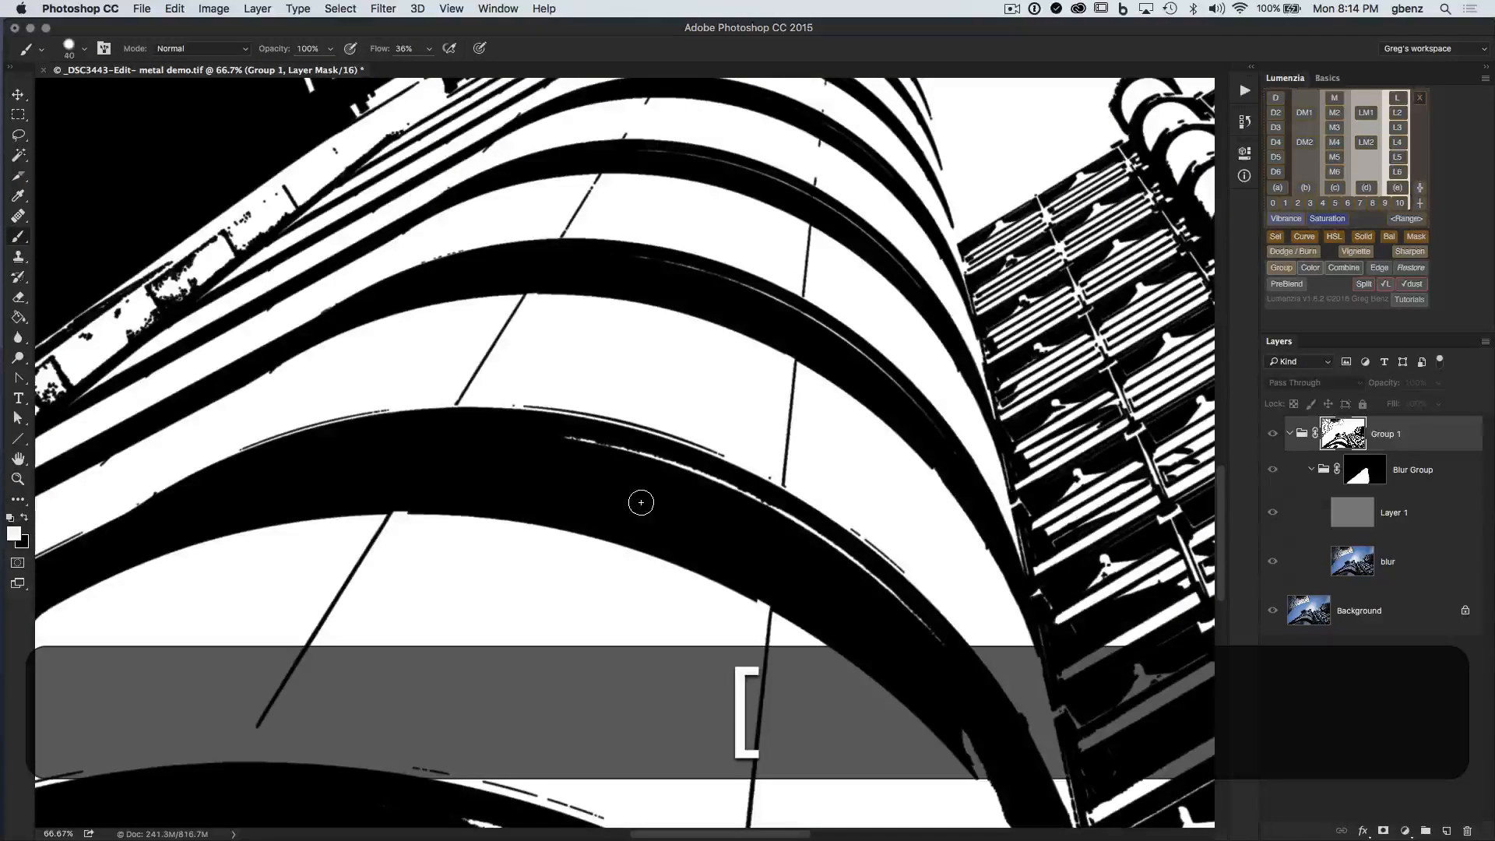
{"action": "key", "text": "x"}
{"action": "key", "text": "bracketleft"}
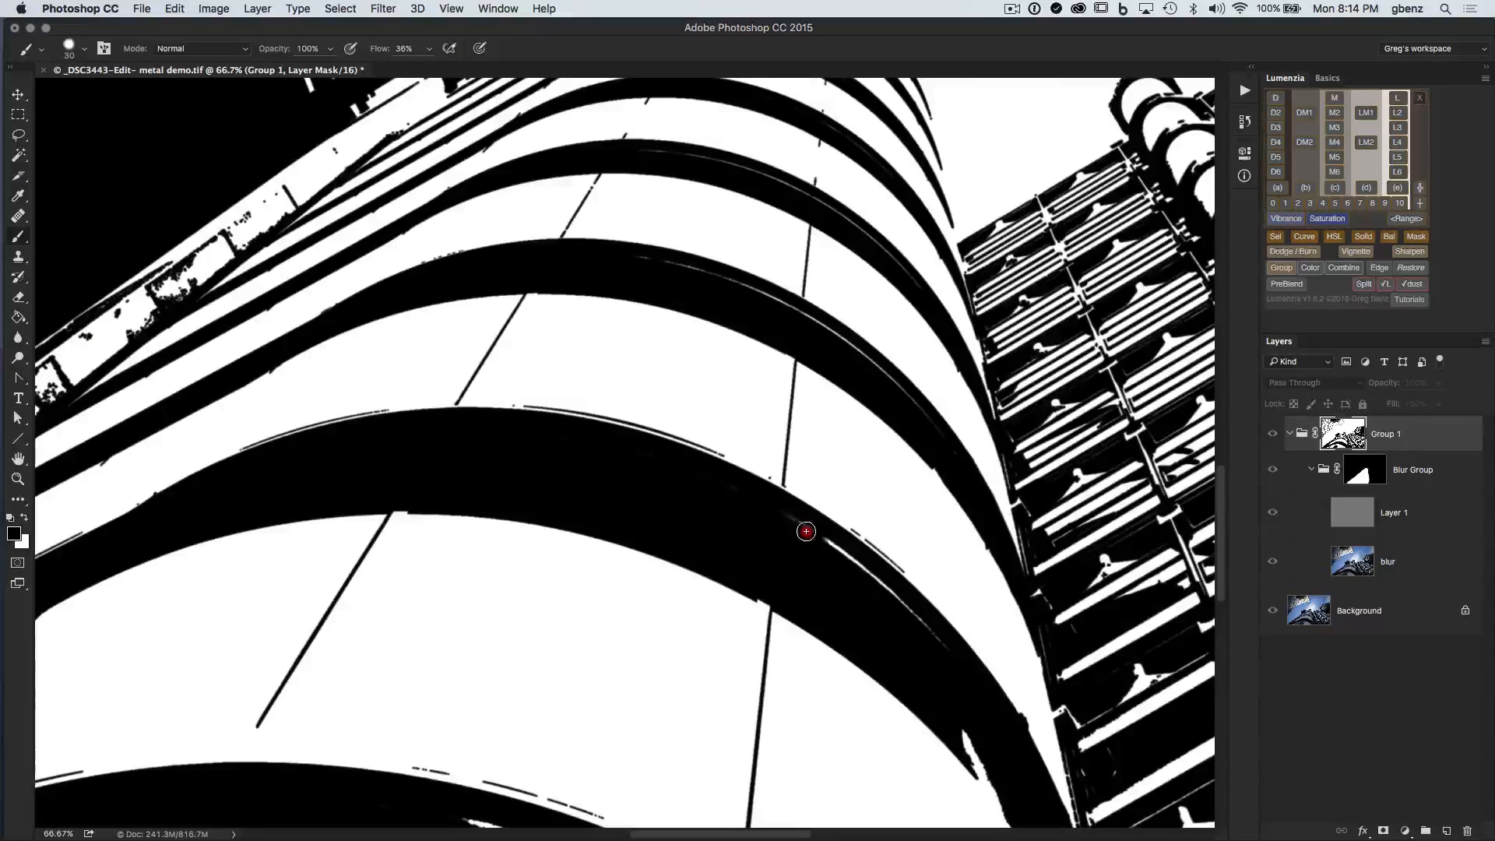
{"action": "mouse_move", "coordinate": [837, 549]}
{"action": "left_mouse_down"}
{"action": "mouse_move", "coordinate": [821, 541]}
{"action": "mouse_move", "coordinate": [860, 569]}
{"action": "left_mouse_up"}
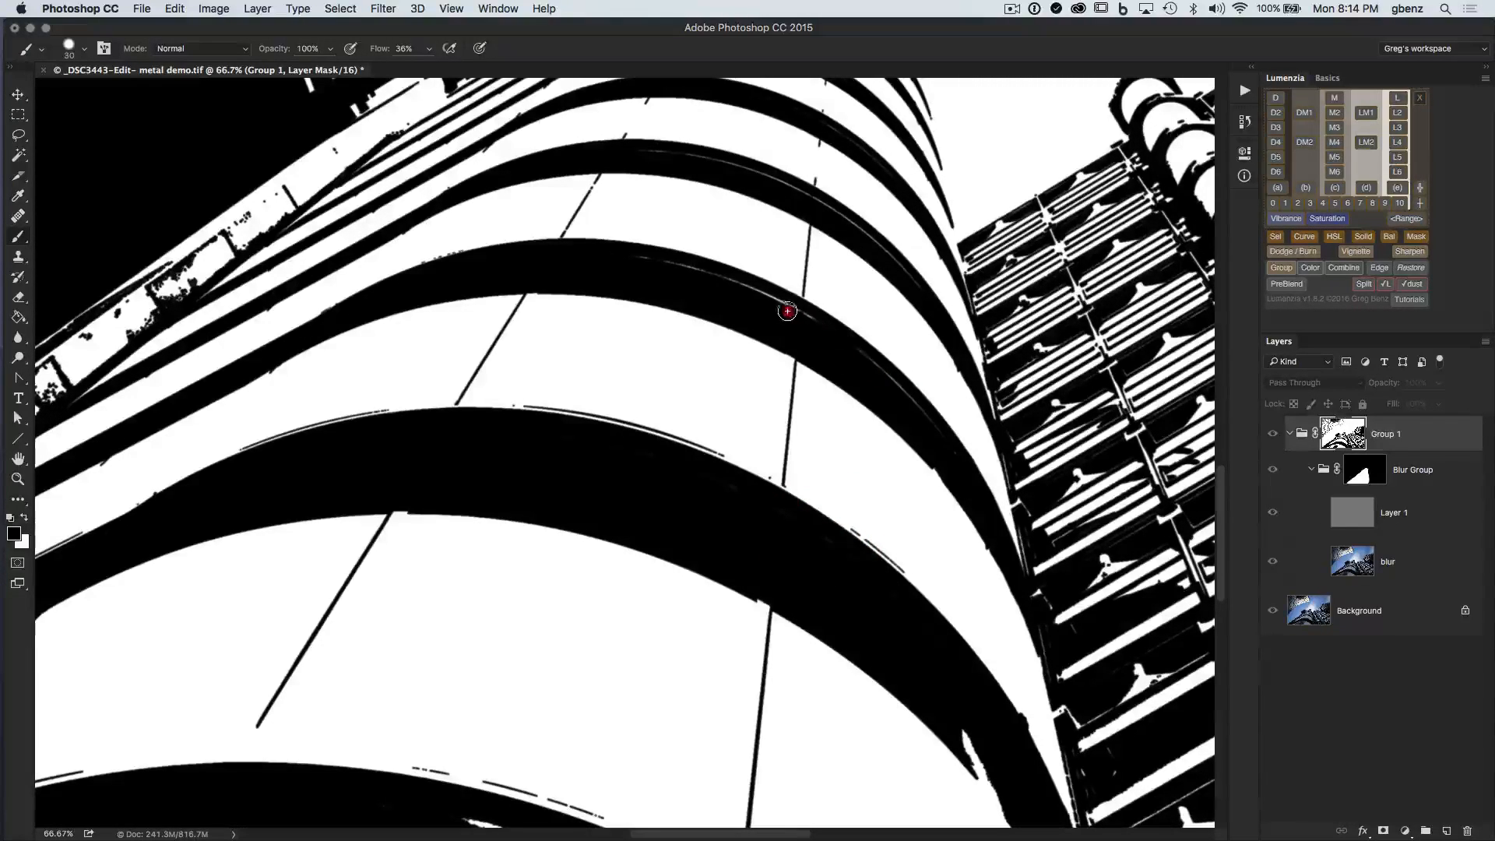
Step: Paint black over the thin white streaks in the upper dark bands, using a 20 px brush for the narrower one, and leave the mask view
{"action": "left_click_drag", "start_coordinate": [734, 284], "coordinate": [695, 272]}
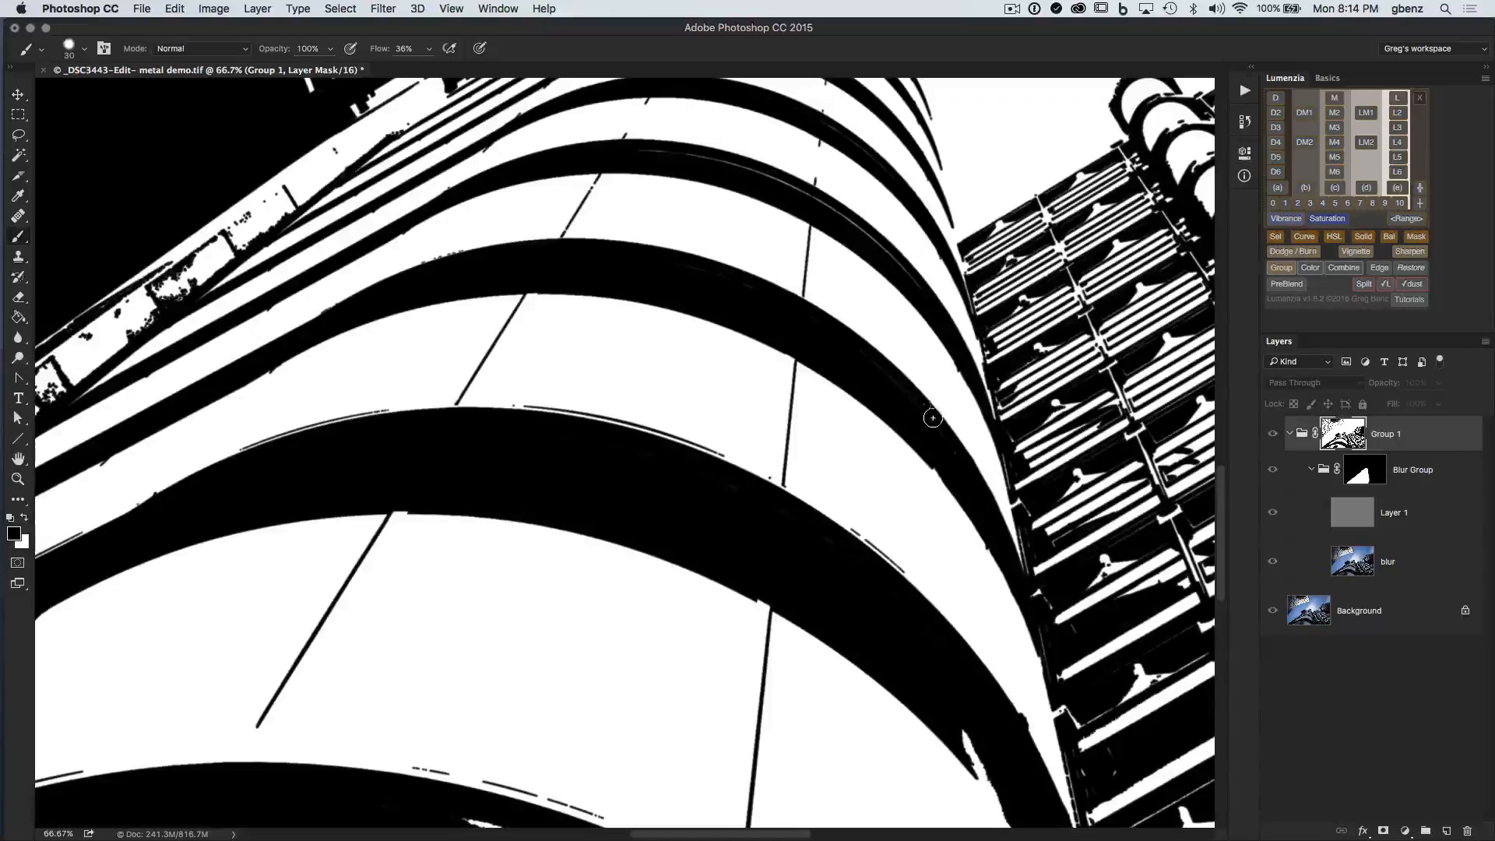
{"action": "left_click", "coordinate": [695, 279]}
{"action": "left_click_drag", "start_coordinate": [922, 292], "coordinate": [906, 276]}
{"action": "key", "text": "bracketleft"}
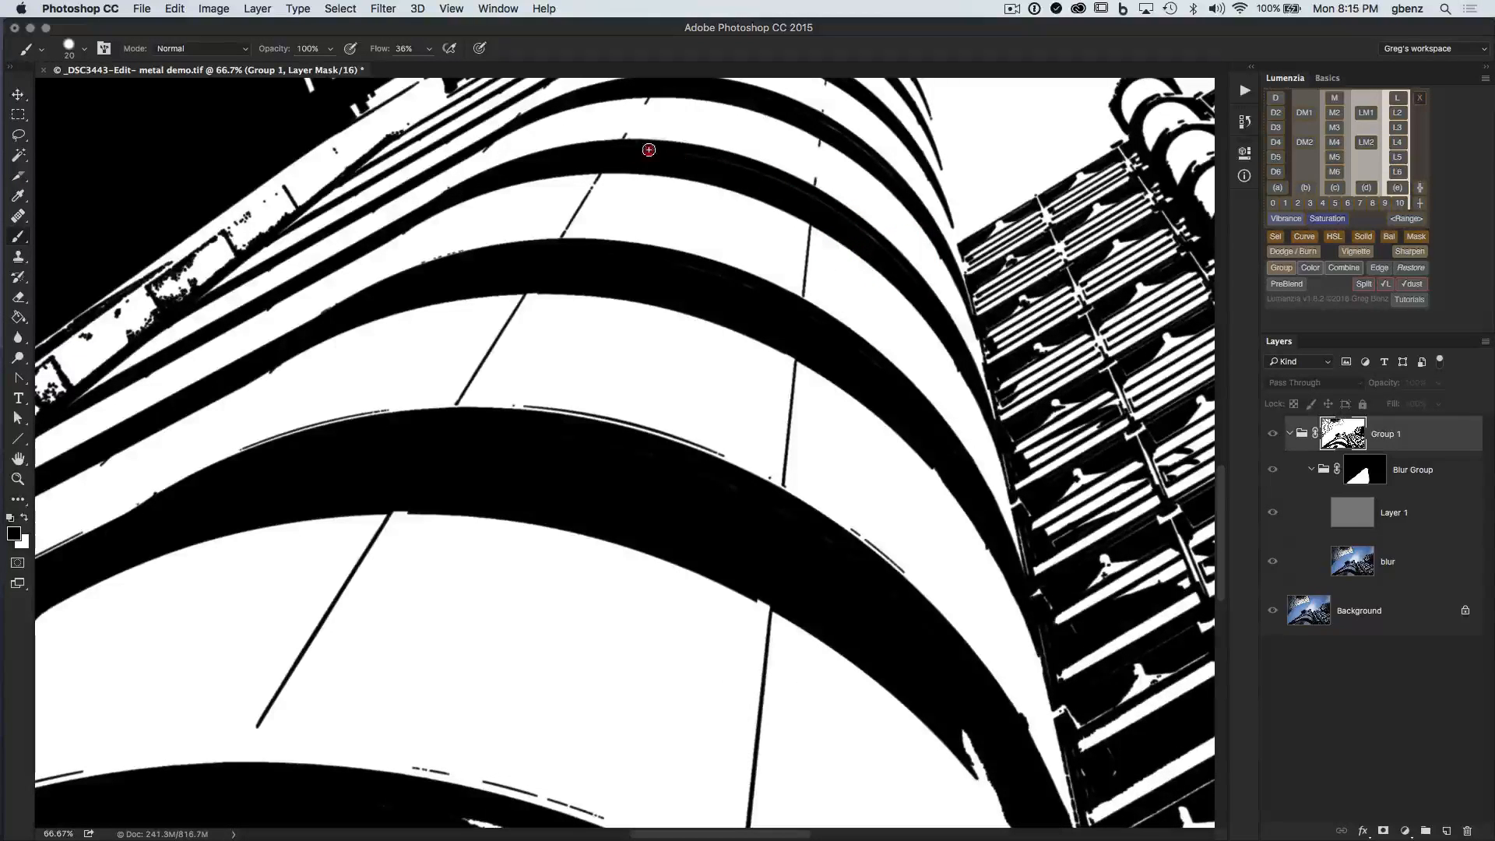
{"action": "left_click_drag", "start_coordinate": [648, 150], "coordinate": [754, 180]}
{"action": "left_click", "coordinate": [825, 126]}
{"action": "key", "text": "bracketright"}
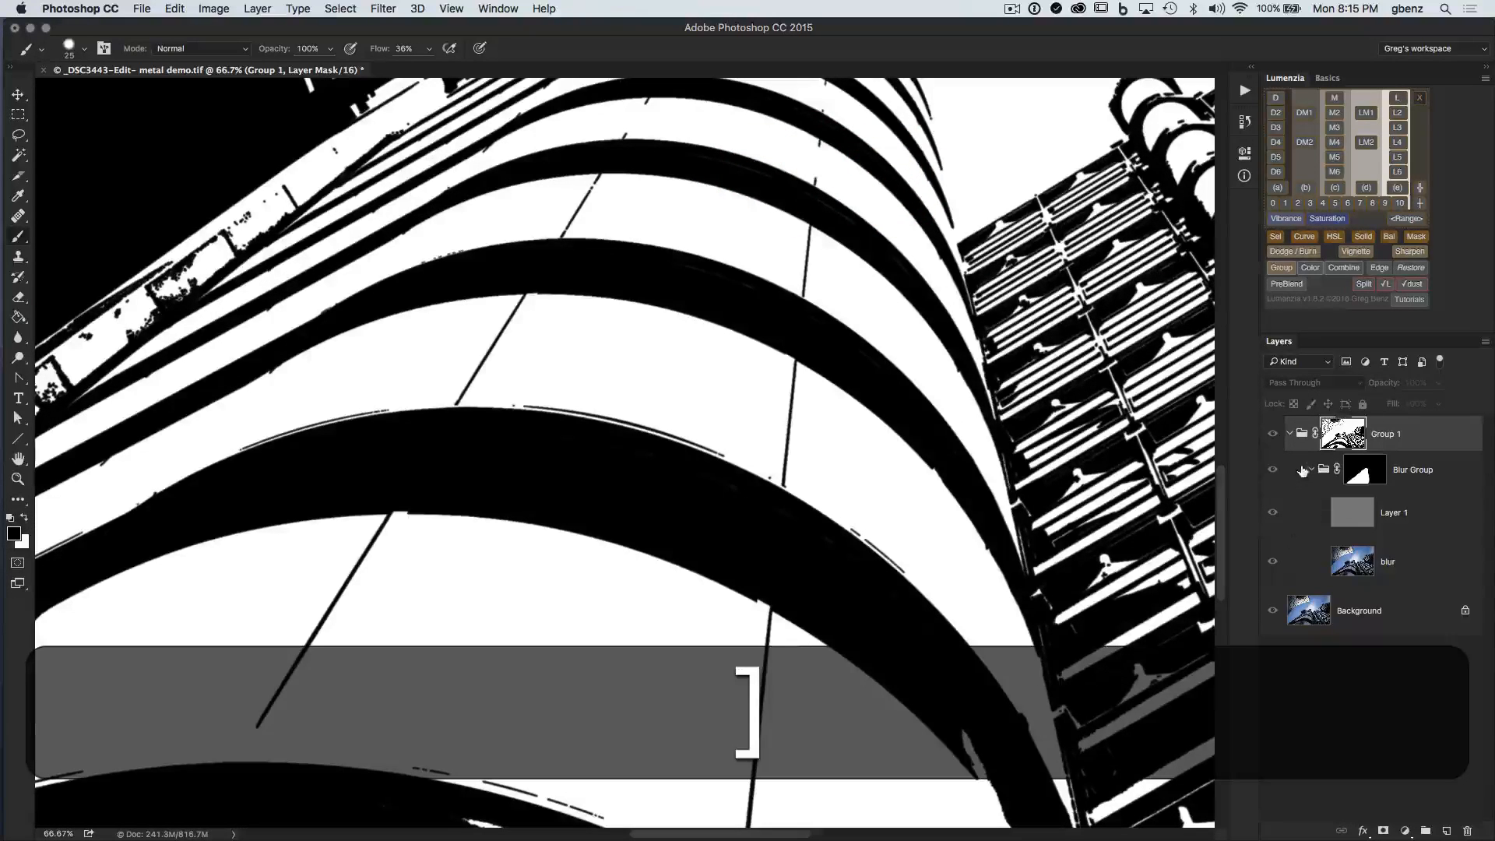
{"action": "left_click", "coordinate": [1350, 431], "text": "alt"}
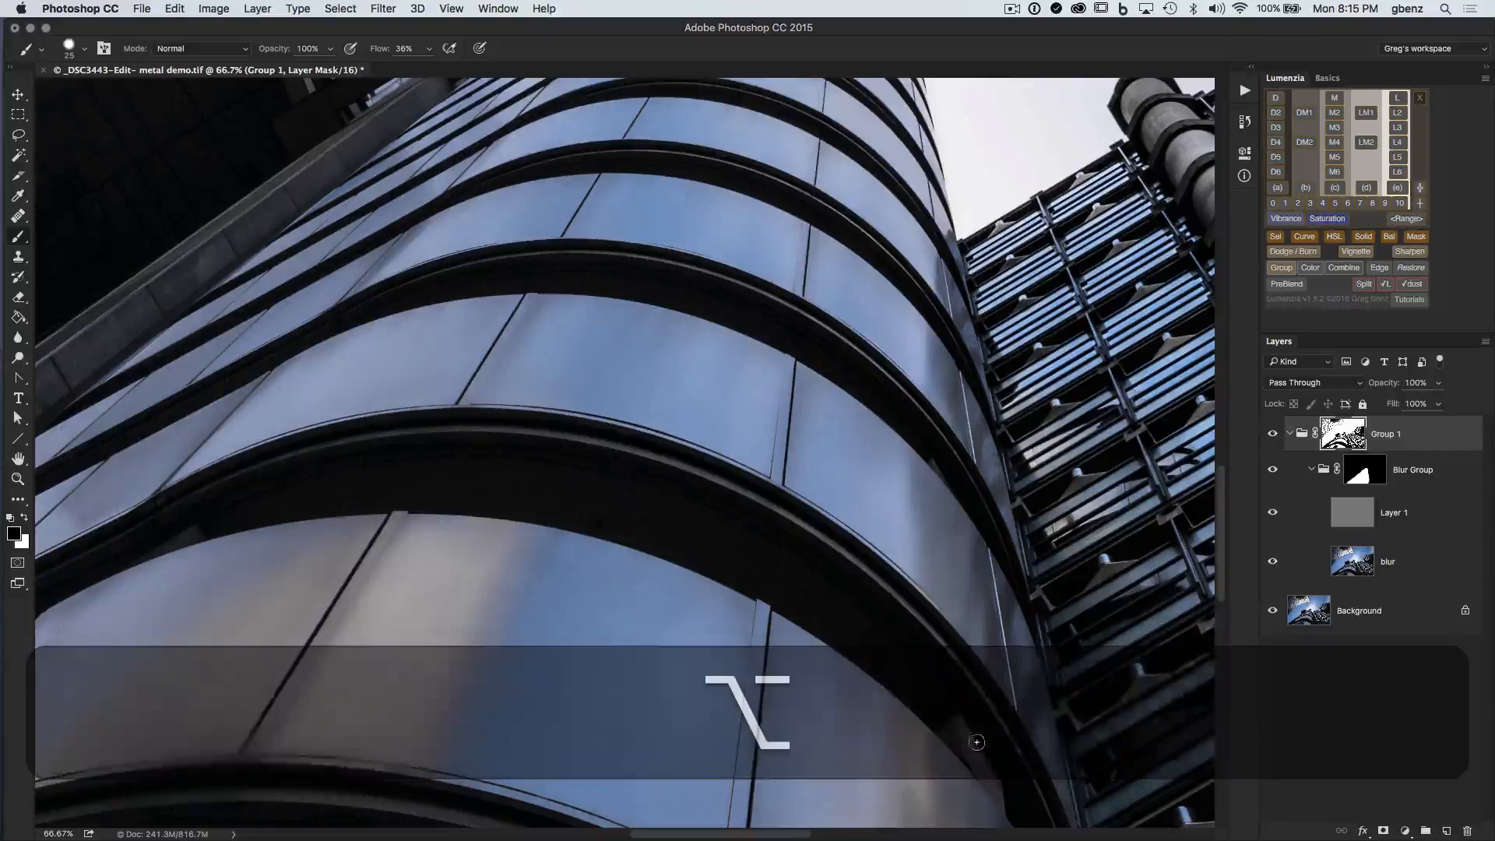
Step: Set the brush to 40 px with 25% flow and paint black on Group 1's mask over the recess at the large band's right end
{"action": "key", "text": "space"}
{"action": "left_click_drag", "start_coordinate": [976, 742], "coordinate": [838, 582]}
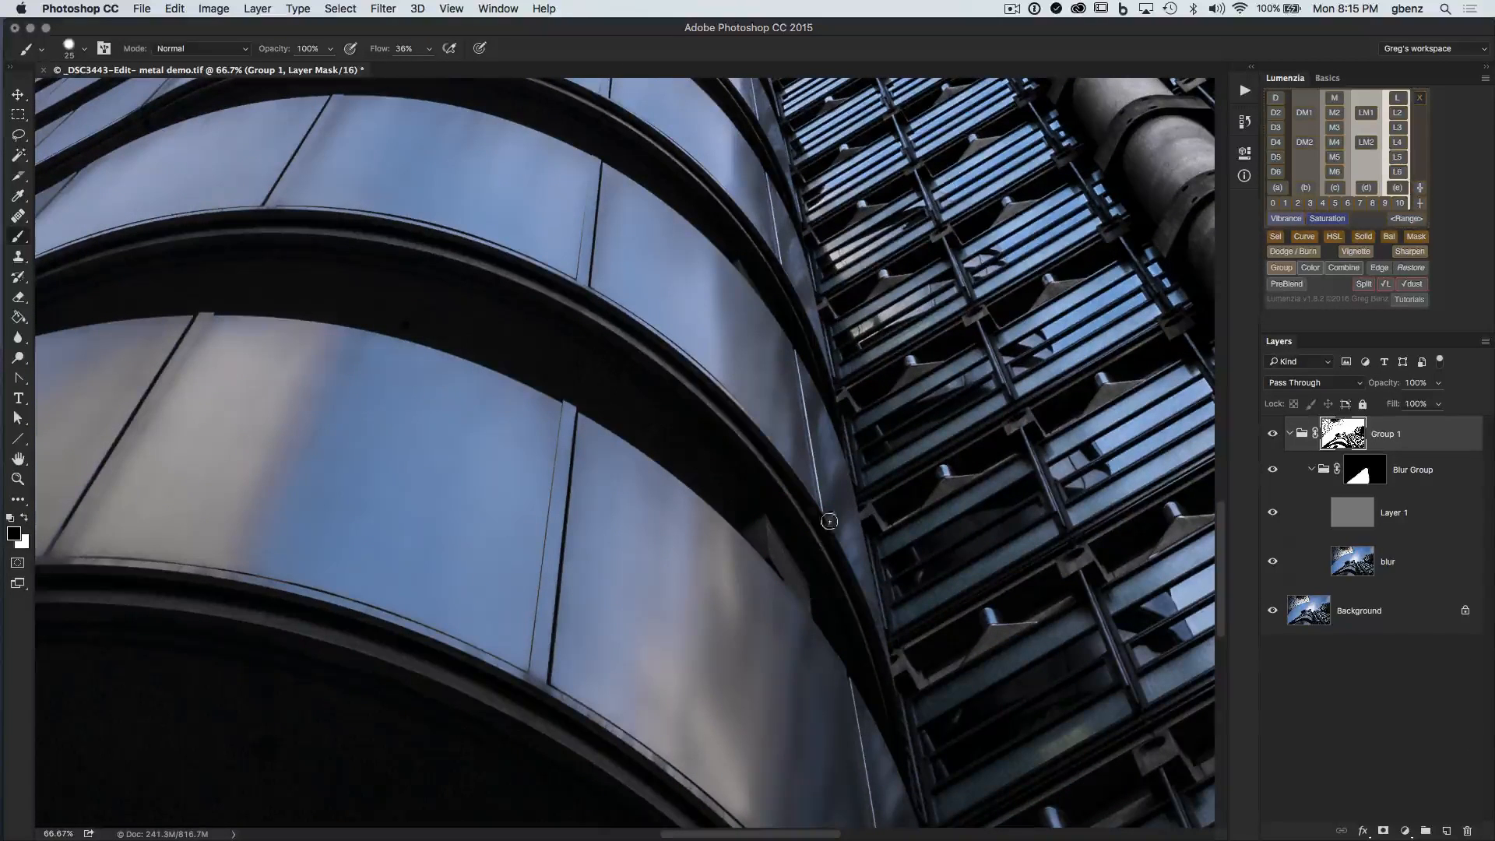
{"action": "left_click_drag", "start_coordinate": [379, 54], "coordinate": [368, 52]}
{"action": "key", "text": "bracketright"}
{"action": "key", "text": "bracketright"}
{"action": "mouse_move", "coordinate": [792, 578]}
{"action": "left_mouse_down"}
{"action": "mouse_move", "coordinate": [815, 605]}
{"action": "mouse_move", "coordinate": [757, 527]}
{"action": "mouse_move", "coordinate": [819, 602]}
{"action": "mouse_move", "coordinate": [801, 545]}
{"action": "mouse_move", "coordinate": [780, 567]}
{"action": "mouse_move", "coordinate": [831, 600]}
{"action": "left_mouse_up"}
Step: Compare the whole tower with Group 1 hidden and shown
{"action": "key", "text": "super+minus"}
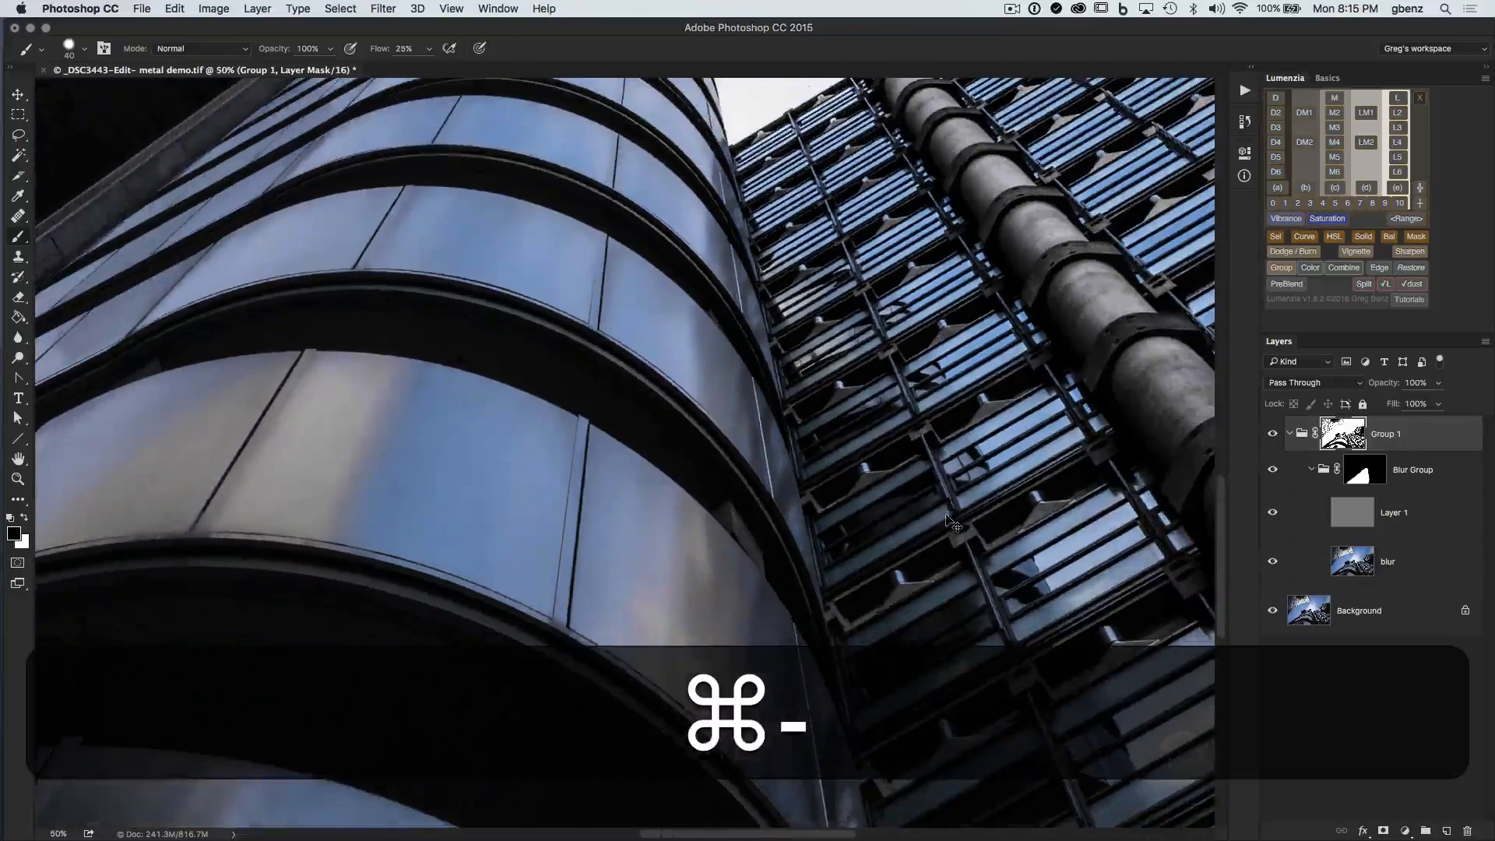
{"action": "key", "text": "super+minus"}
{"action": "left_click_drag", "start_coordinate": [545, 513], "coordinate": [764, 498]}
{"action": "left_click_drag", "start_coordinate": [646, 545], "coordinate": [710, 582]}
{"action": "key", "text": "space"}
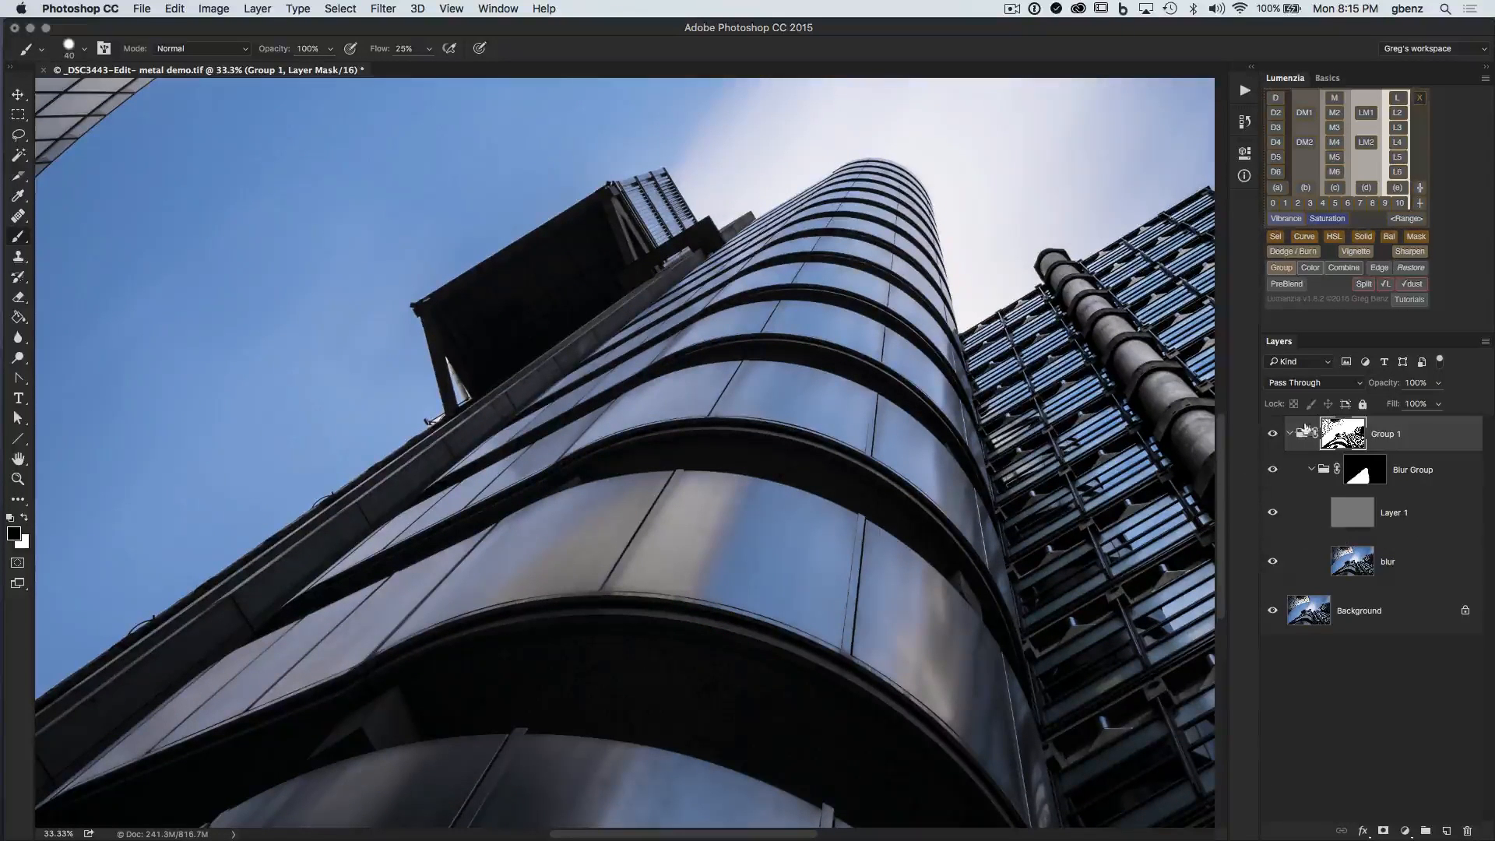
{"action": "left_click", "coordinate": [1272, 435]}
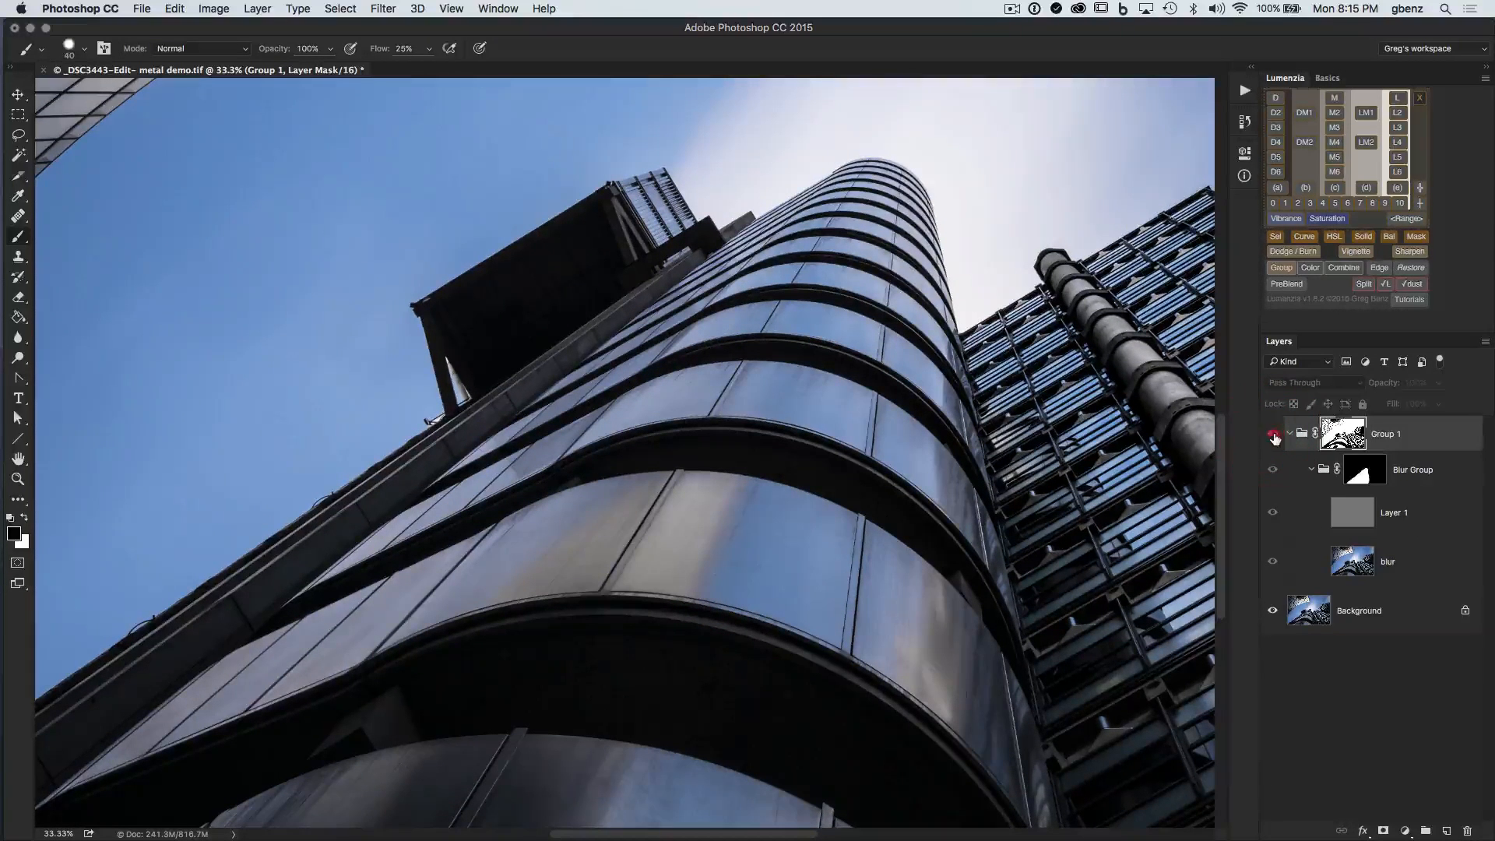
{"action": "left_click", "coordinate": [1273, 434]}
Step: Compare the lower front panels up close with Group 1 hidden and shown
{"action": "key", "text": "super+equal"}
{"action": "key", "text": "super+equal"}
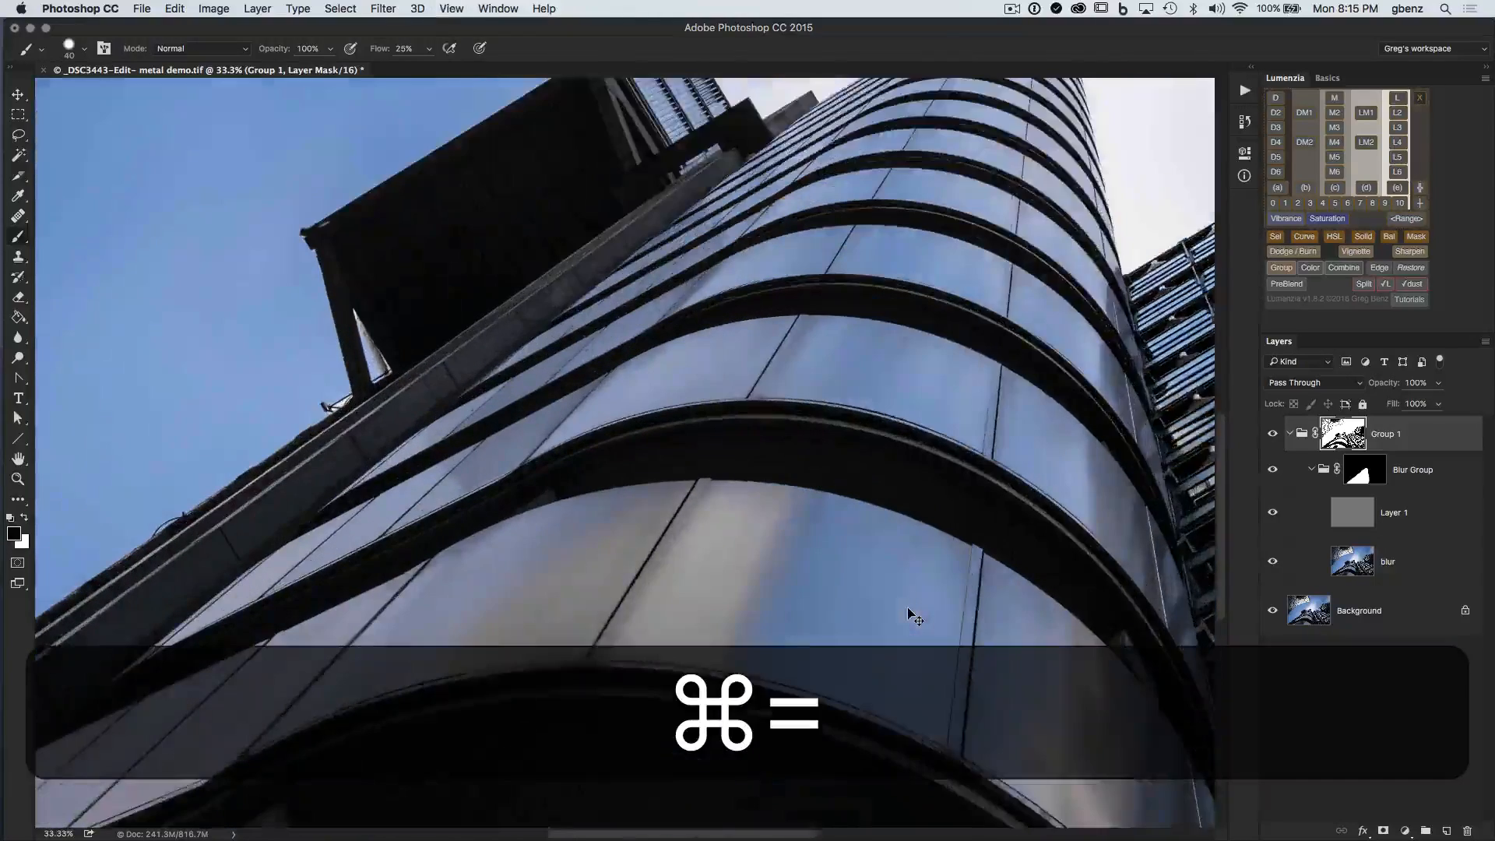
{"action": "left_click_drag", "start_coordinate": [918, 611], "coordinate": [653, 479]}
{"action": "left_click_drag", "start_coordinate": [807, 591], "coordinate": [715, 508]}
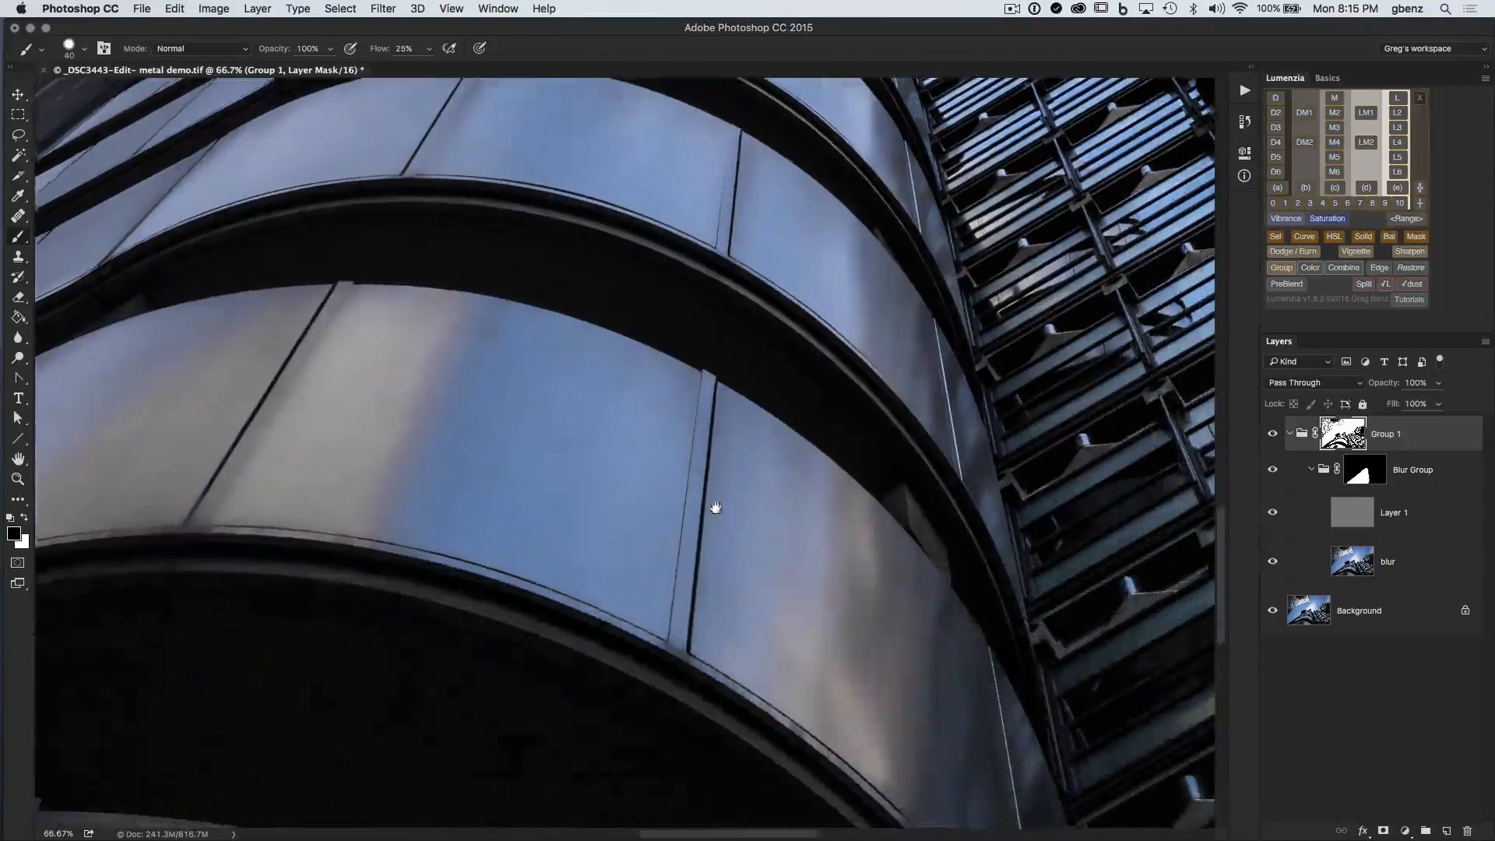
{"action": "left_click", "coordinate": [1271, 434]}
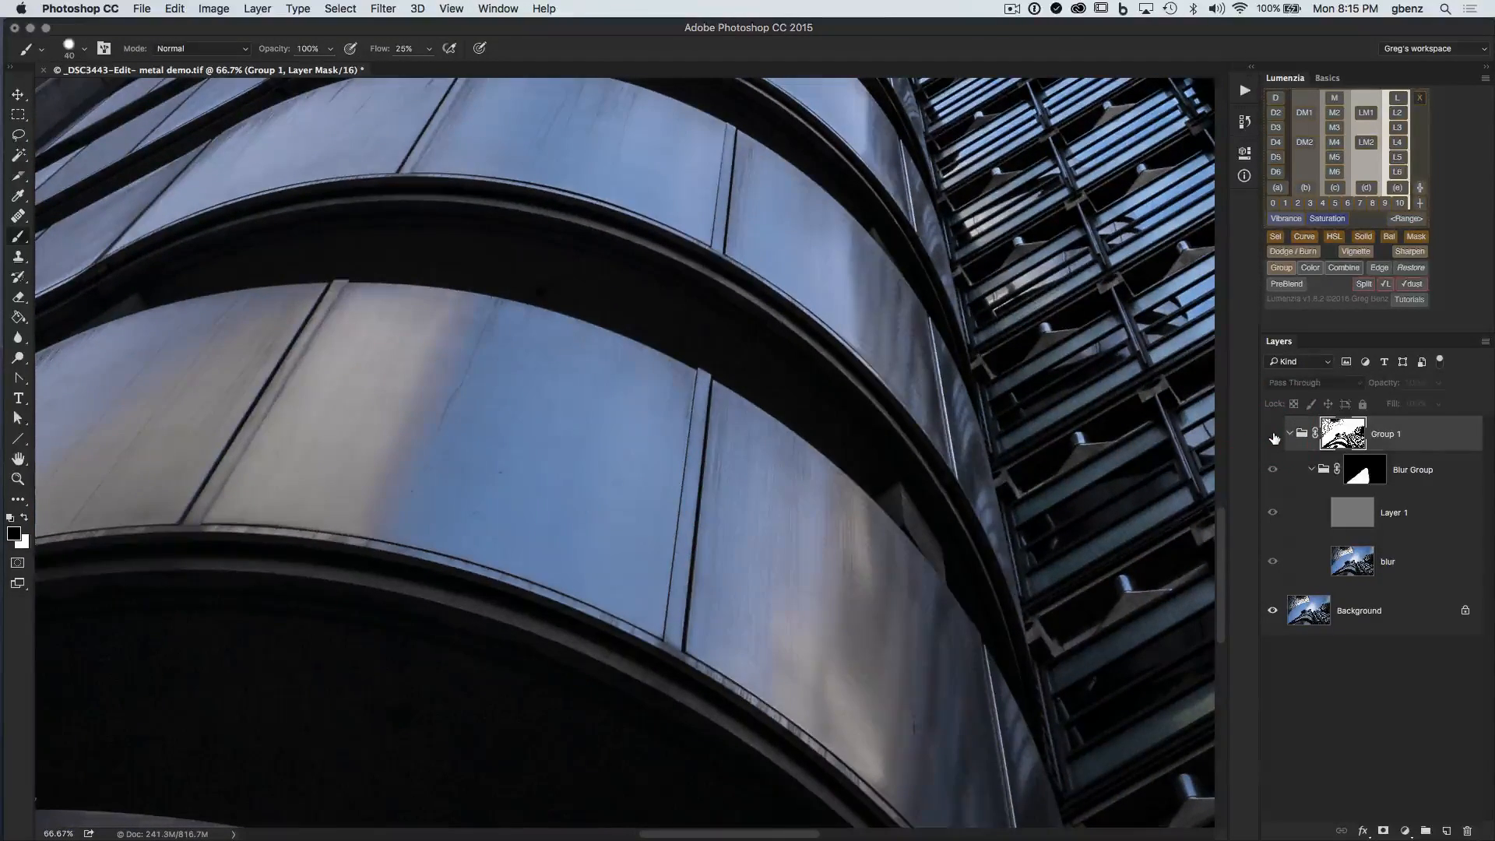
{"action": "left_click", "coordinate": [1271, 434]}
{"action": "left_click", "coordinate": [1272, 433]}
{"action": "left_click", "coordinate": [1272, 434]}
Step: Examine the beige panel's seam and lower edge at 100%, comparing them with and without Group 1
{"action": "key", "text": "space"}
{"action": "left_click_drag", "start_coordinate": [543, 503], "coordinate": [988, 497]}
{"action": "mouse_move", "coordinate": [917, 460]}
{"action": "left_mouse_down"}
{"action": "mouse_move", "coordinate": [939, 455]}
{"action": "mouse_move", "coordinate": [840, 427]}
{"action": "left_mouse_up"}
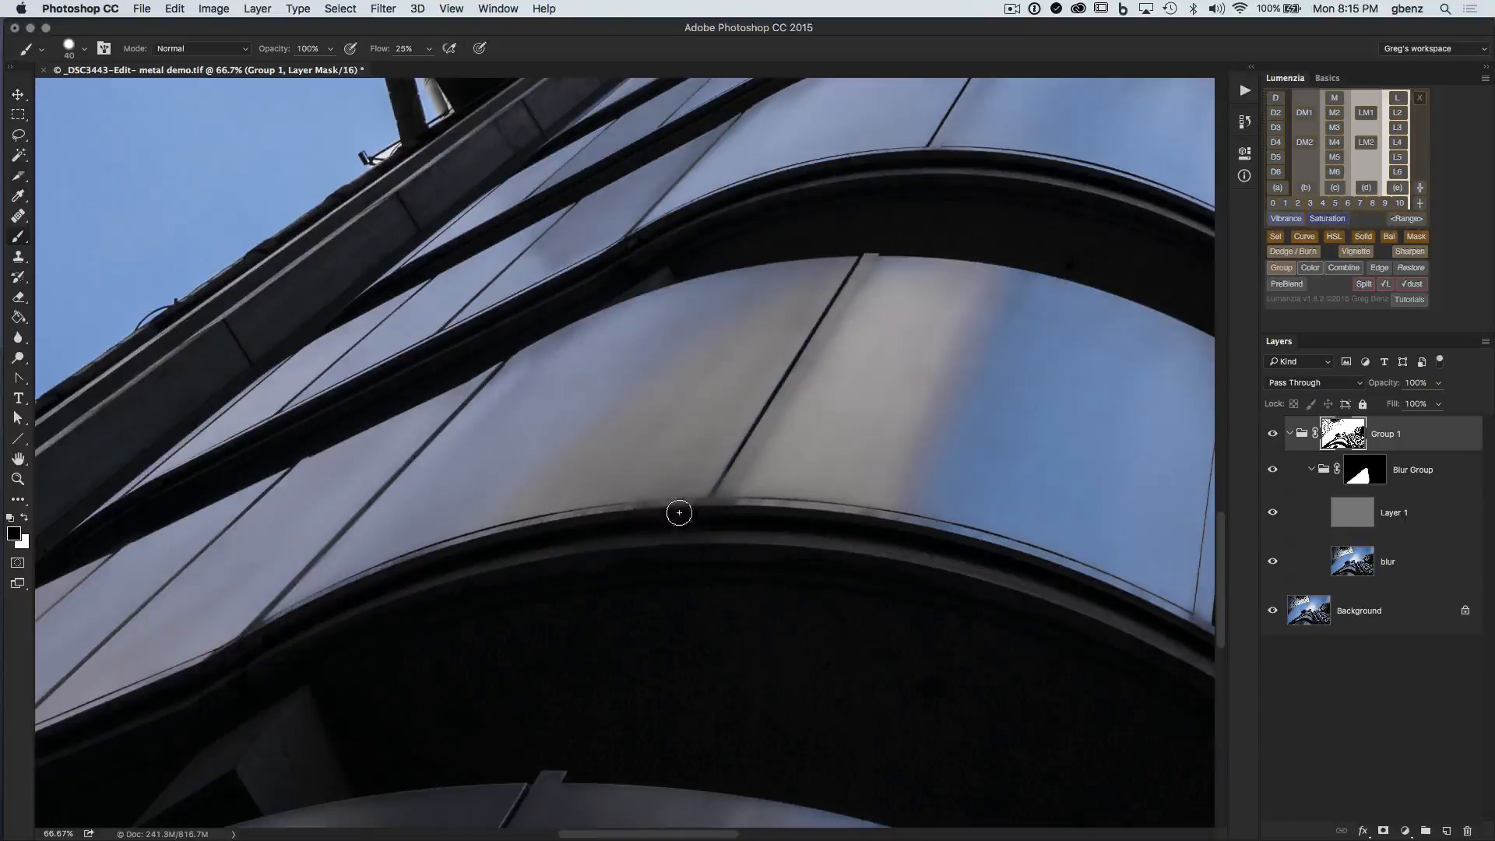
{"action": "key", "text": "super+equal"}
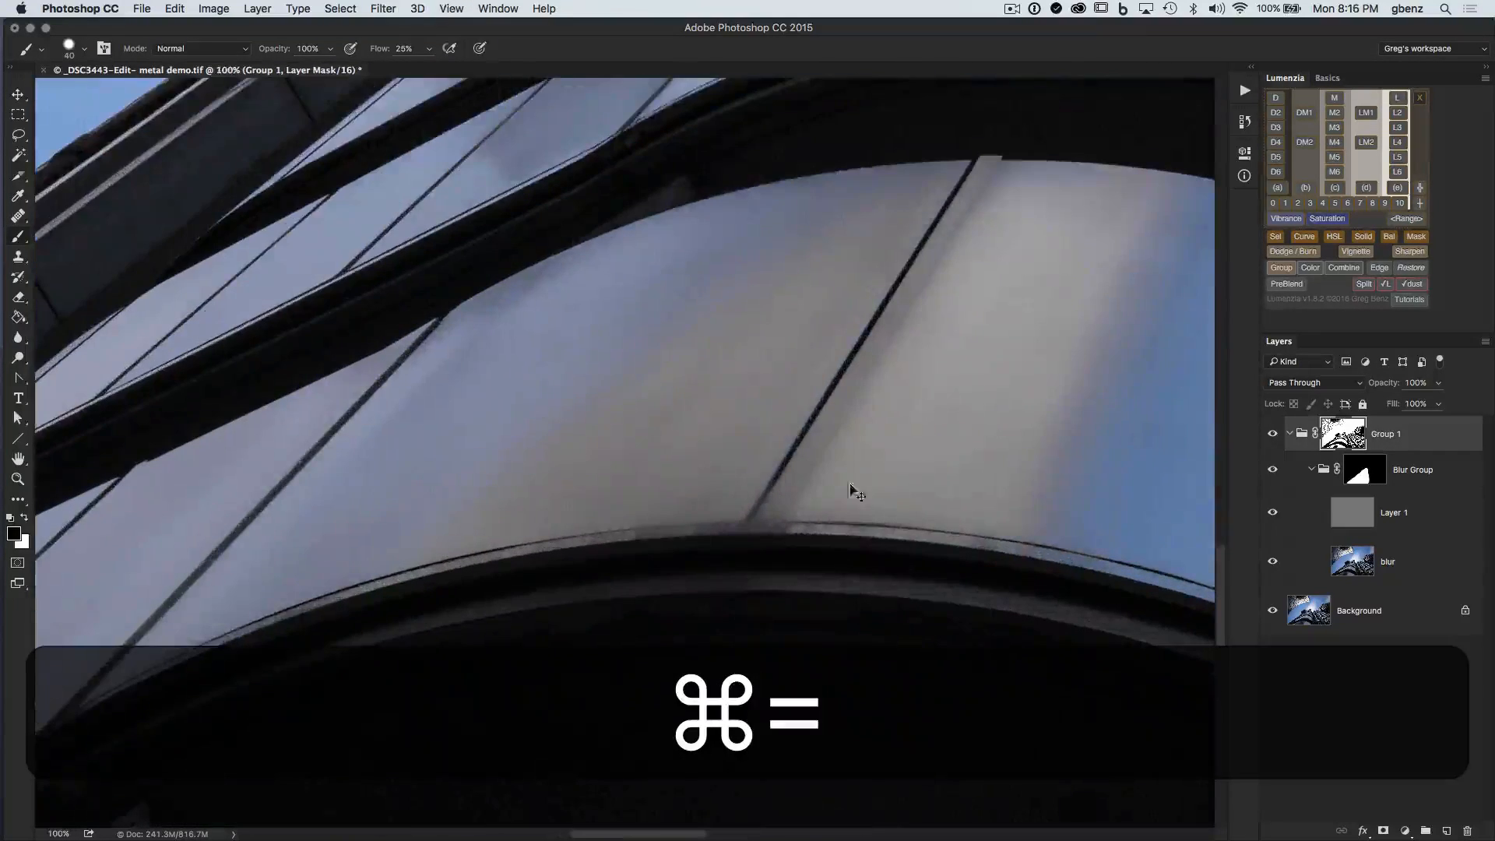
{"action": "left_click", "coordinate": [1273, 435]}
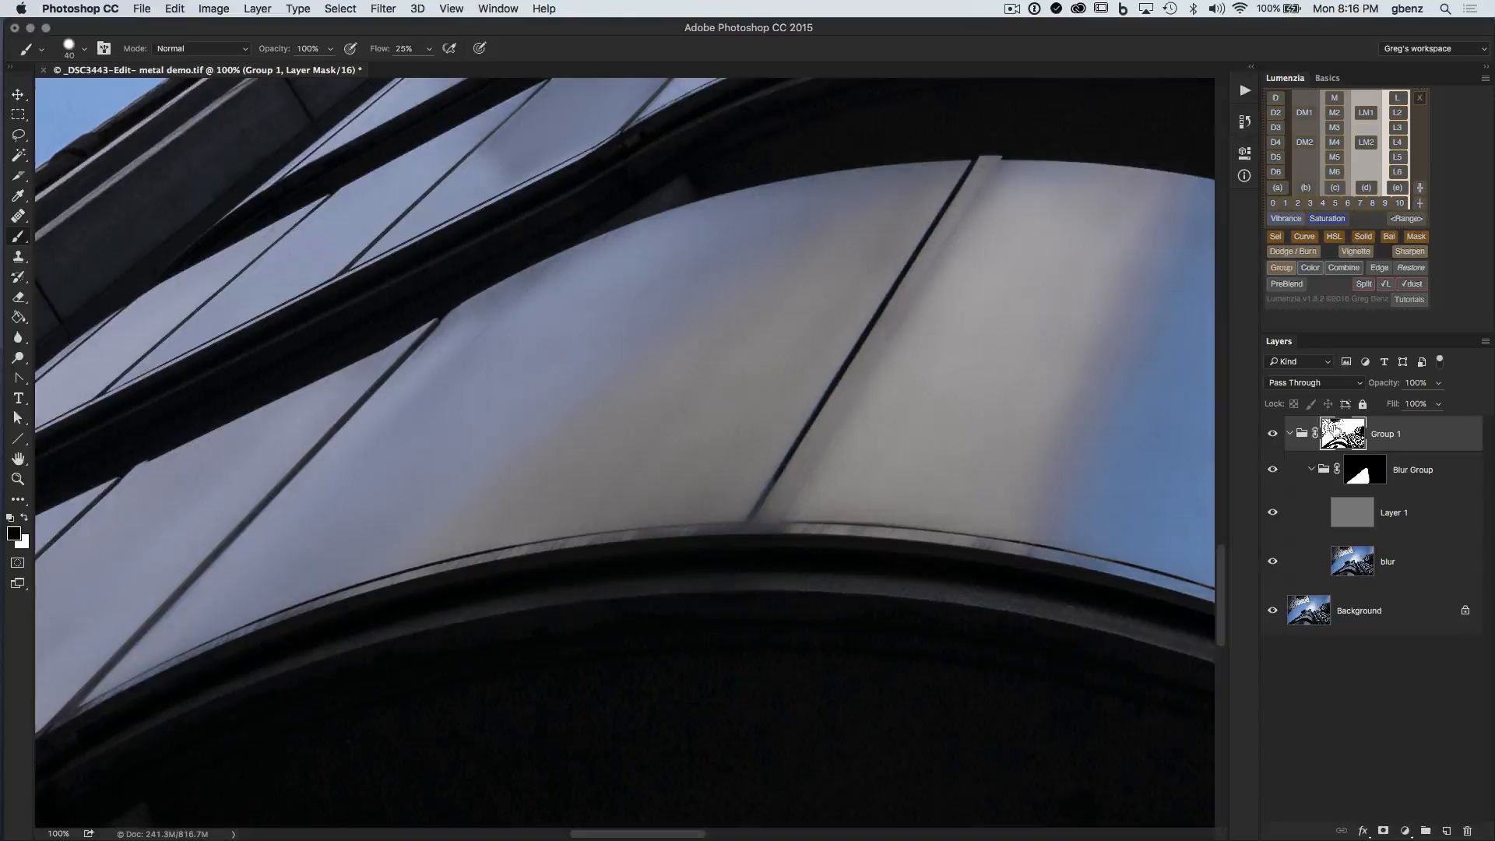
Step: Nest Group 1 inside a new group and add a white layer mask to that outer group
{"action": "key", "text": "super+g"}
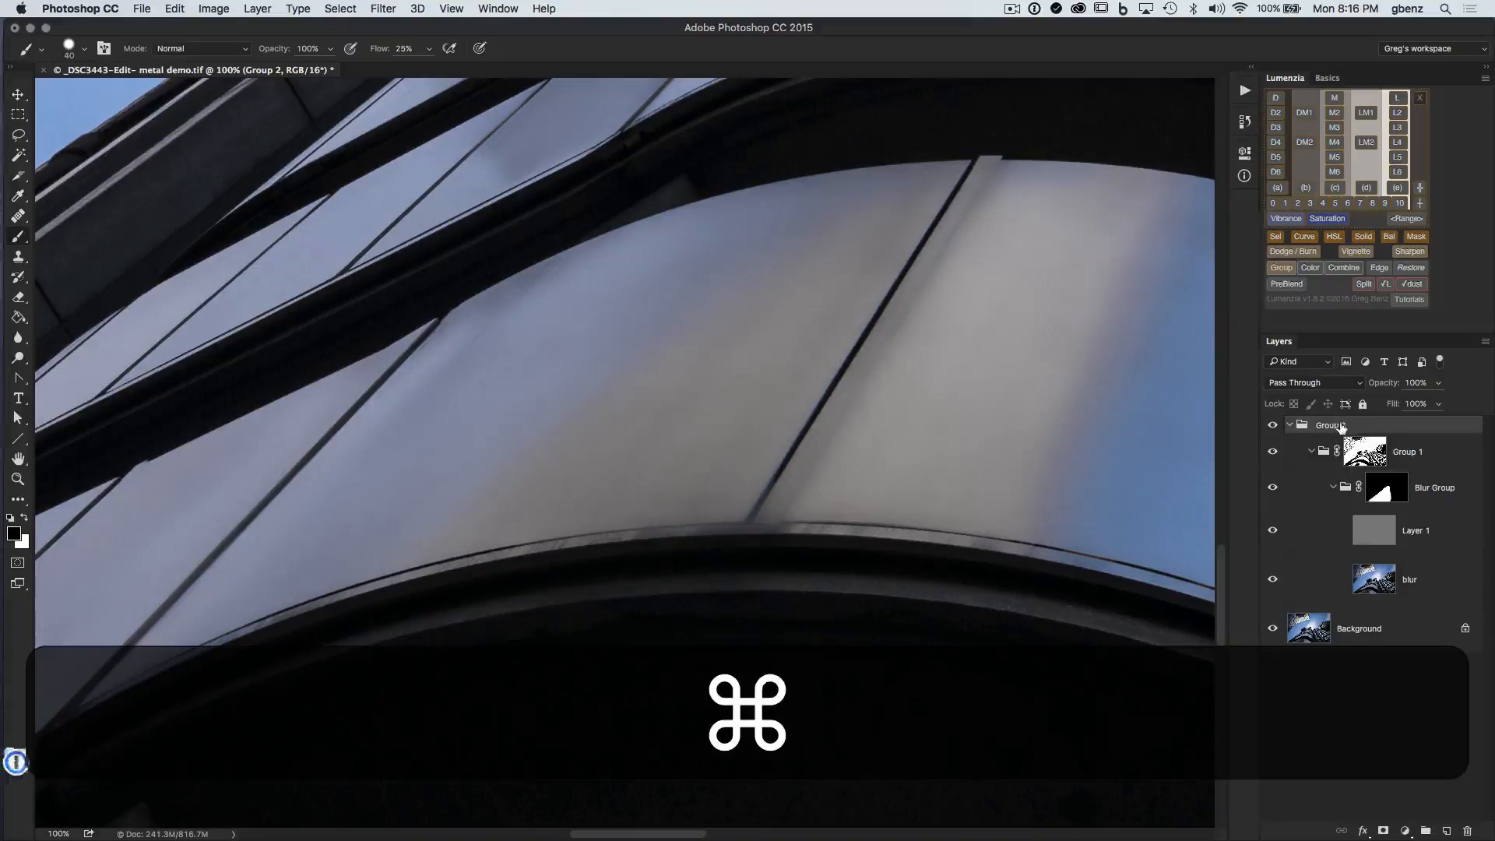
{"action": "left_click", "coordinate": [1383, 831]}
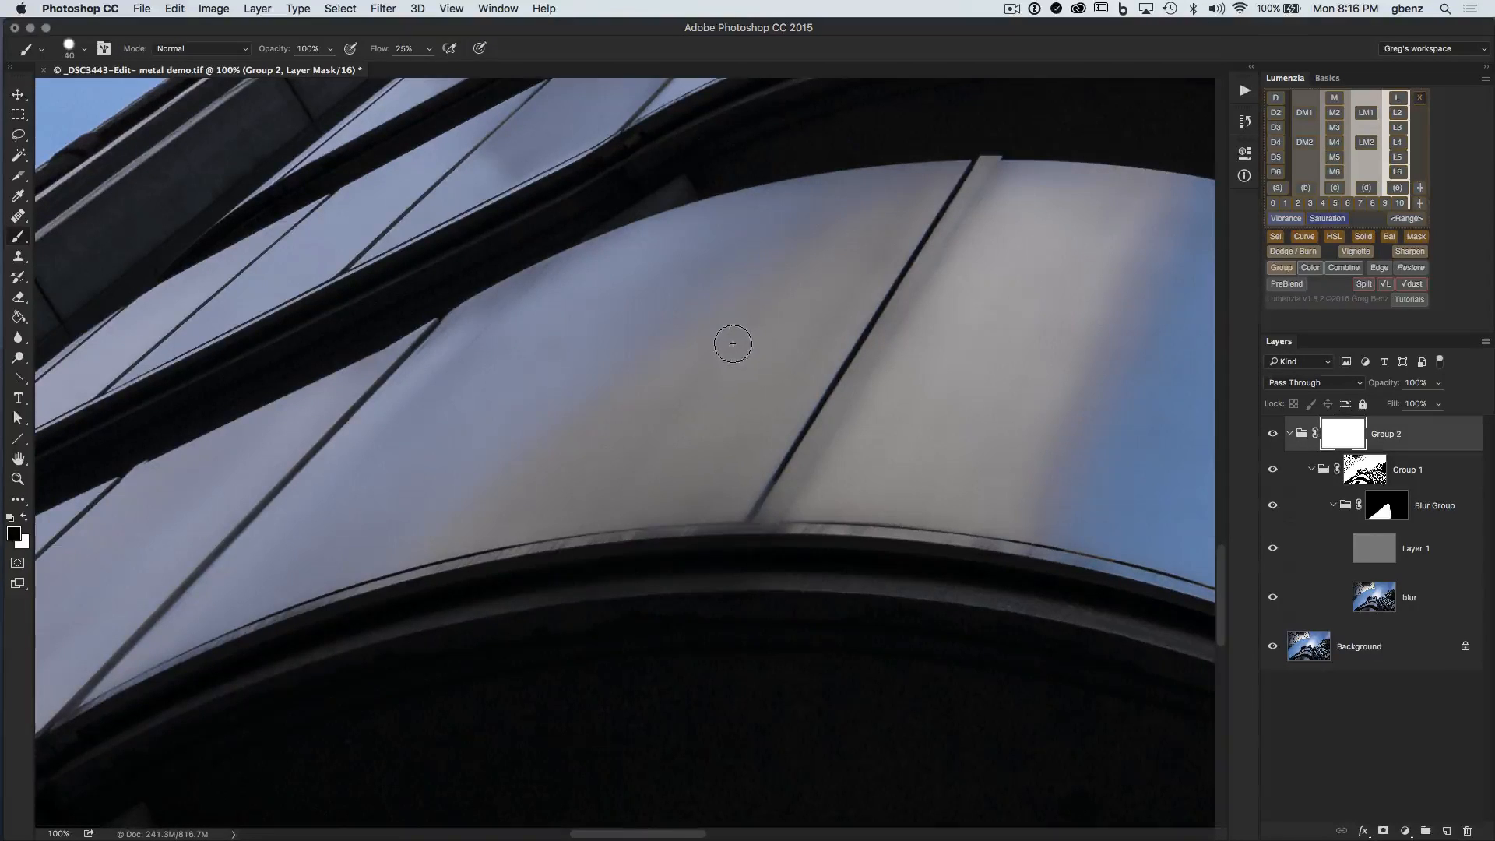
{"action": "key", "text": "b"}
Step: Try painting black on Group 2's mask around the beige panel seam's lower end, and paint it back with white at 60 px
{"action": "mouse_move", "coordinate": [748, 518]}
{"action": "left_mouse_down"}
{"action": "mouse_move", "coordinate": [758, 534]}
{"action": "mouse_move", "coordinate": [823, 507]}
{"action": "mouse_move", "coordinate": [911, 524]}
{"action": "mouse_move", "coordinate": [856, 445]}
{"action": "mouse_move", "coordinate": [895, 514]}
{"action": "mouse_move", "coordinate": [854, 478]}
{"action": "left_mouse_up"}
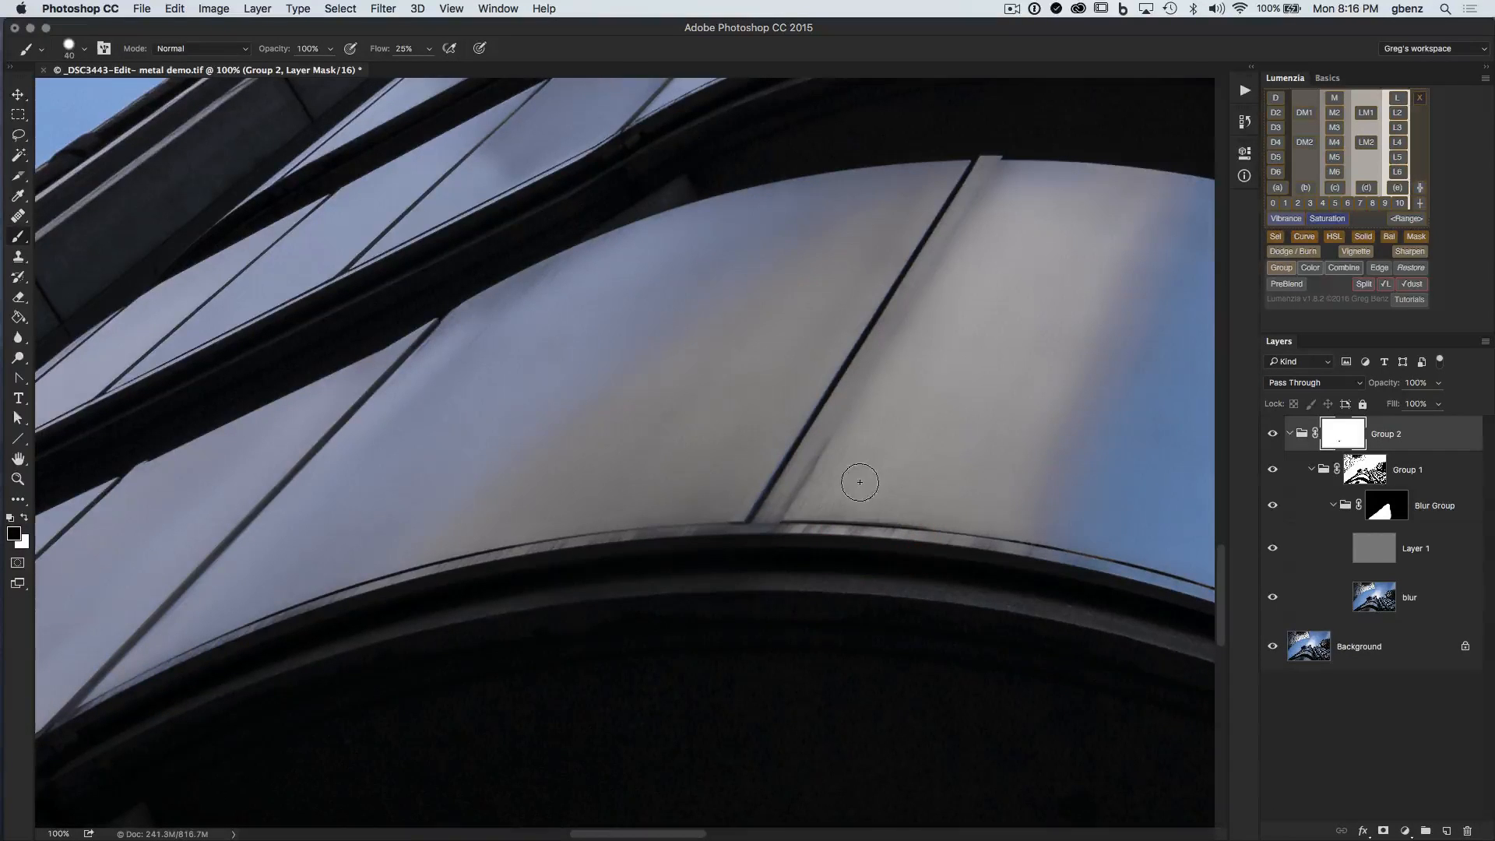
{"action": "key", "text": "x"}
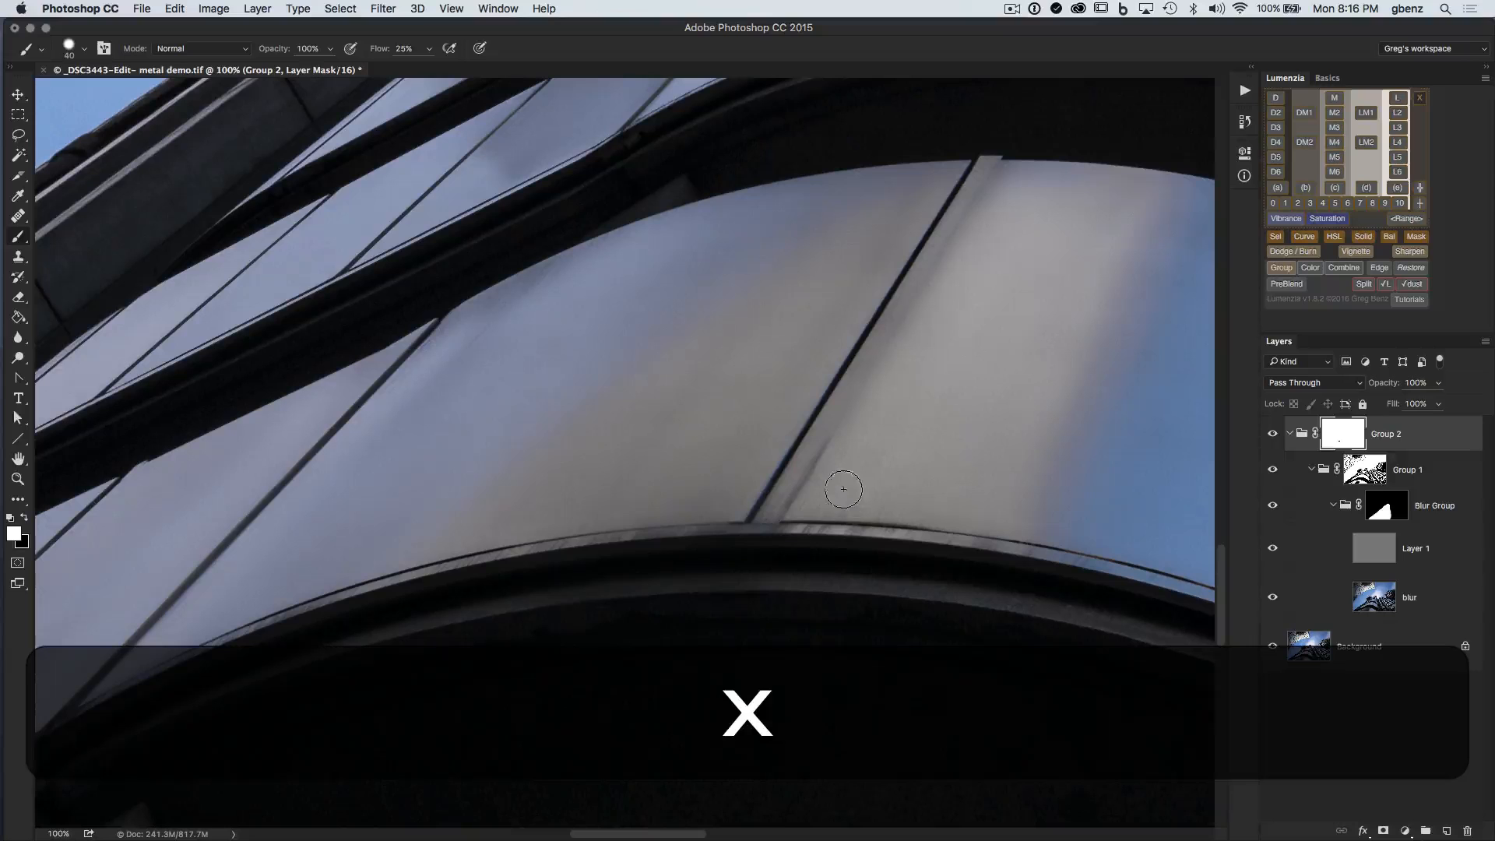
{"action": "key", "text": "bracketright"}
{"action": "key", "text": "bracketright"}
{"action": "mouse_move", "coordinate": [903, 500]}
{"action": "left_mouse_down"}
{"action": "mouse_move", "coordinate": [786, 524]}
{"action": "mouse_move", "coordinate": [840, 440]}
{"action": "mouse_move", "coordinate": [761, 465]}
{"action": "mouse_move", "coordinate": [800, 468]}
{"action": "mouse_move", "coordinate": [775, 479]}
{"action": "mouse_move", "coordinate": [769, 544]}
{"action": "mouse_move", "coordinate": [919, 514]}
{"action": "mouse_move", "coordinate": [869, 546]}
{"action": "mouse_move", "coordinate": [931, 548]}
{"action": "mouse_move", "coordinate": [818, 463]}
{"action": "mouse_move", "coordinate": [833, 419]}
{"action": "left_mouse_up"}
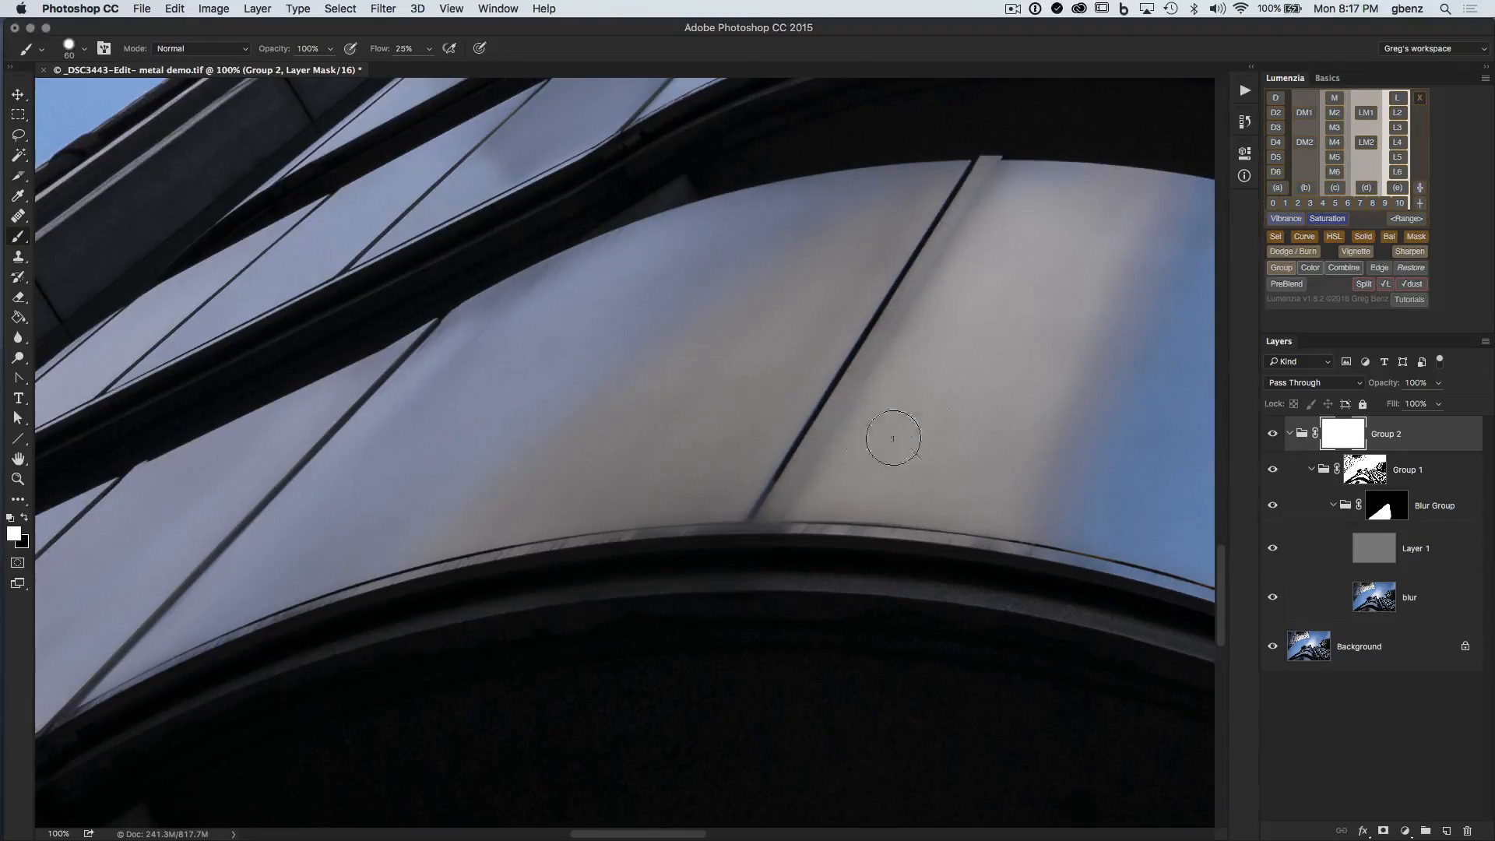
Step: Paint a straight black stroke on Group 2's mask along the beige panel seam's lower end with a 9 px brush
{"action": "key", "text": "bracketleft"}
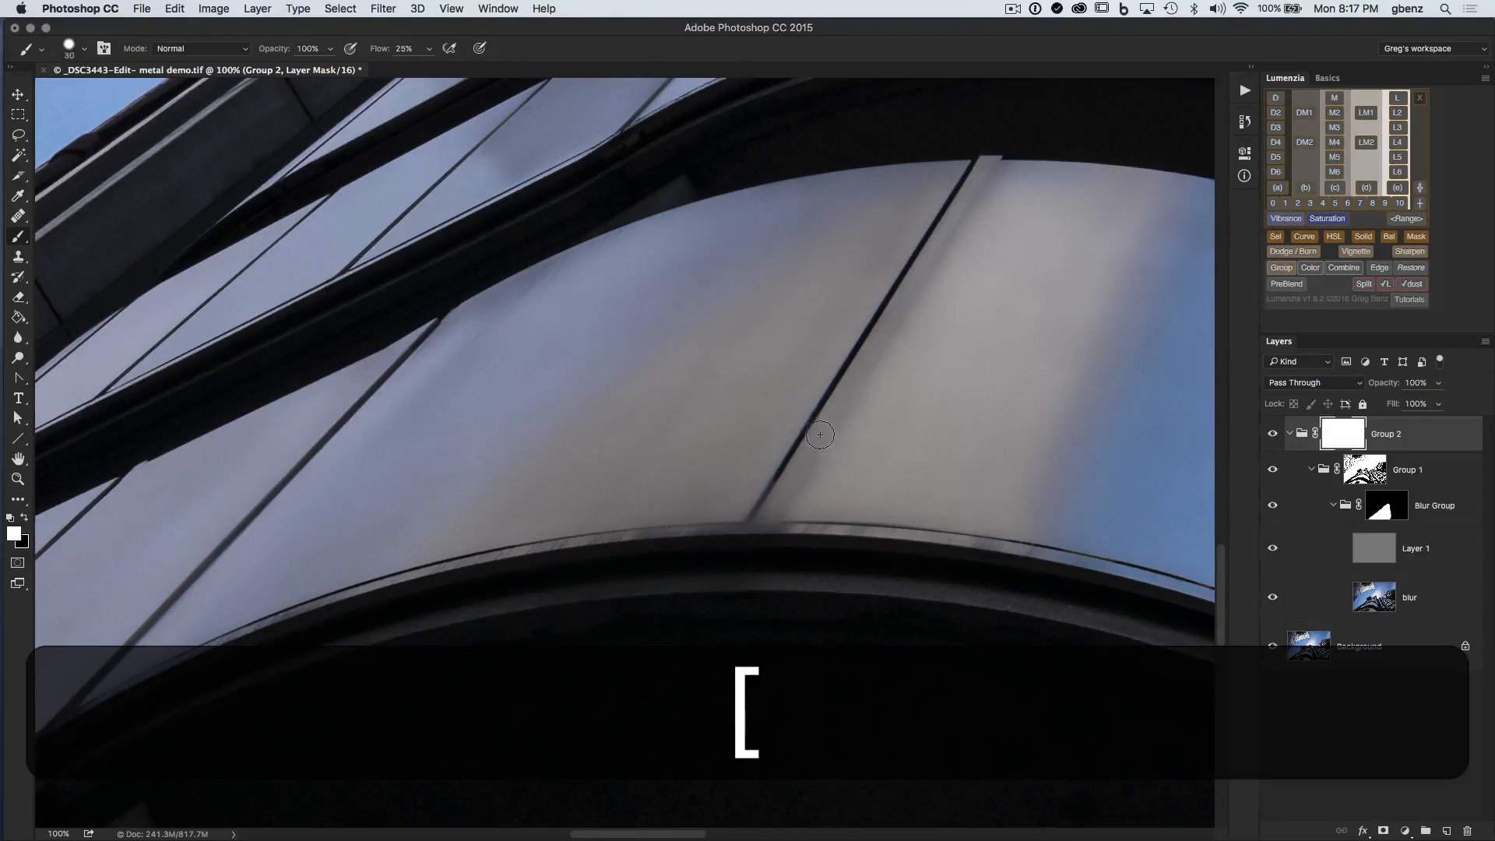
{"action": "key", "text": "bracketleft"}
{"action": "key", "text": "bracketleft"}
{"action": "key", "text": "bracketleft"}
{"action": "key", "text": "x"}
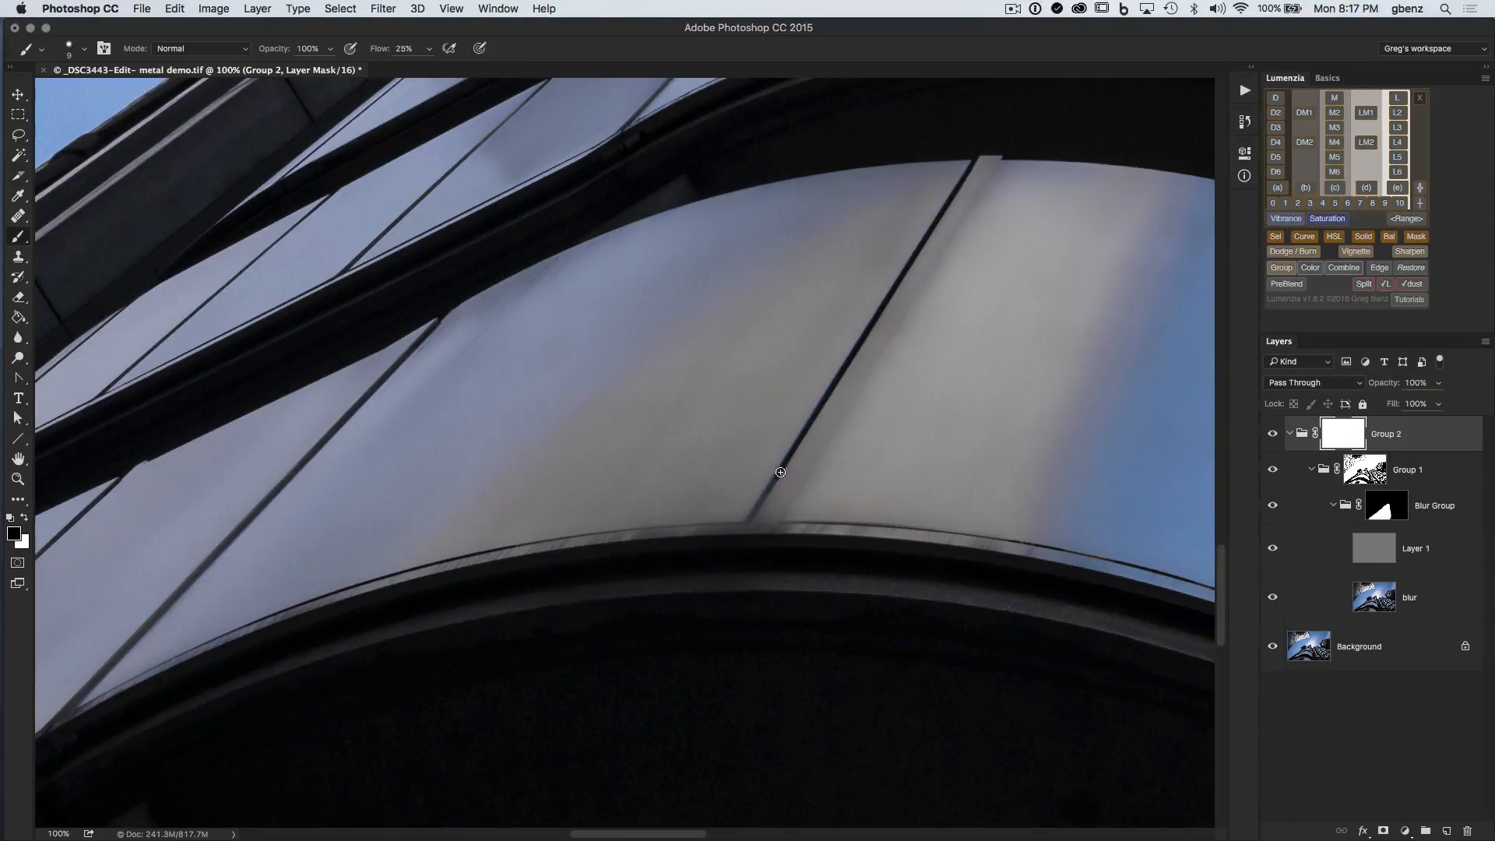
{"action": "left_click", "coordinate": [779, 472]}
{"action": "left_click", "coordinate": [750, 517], "text": "shift"}
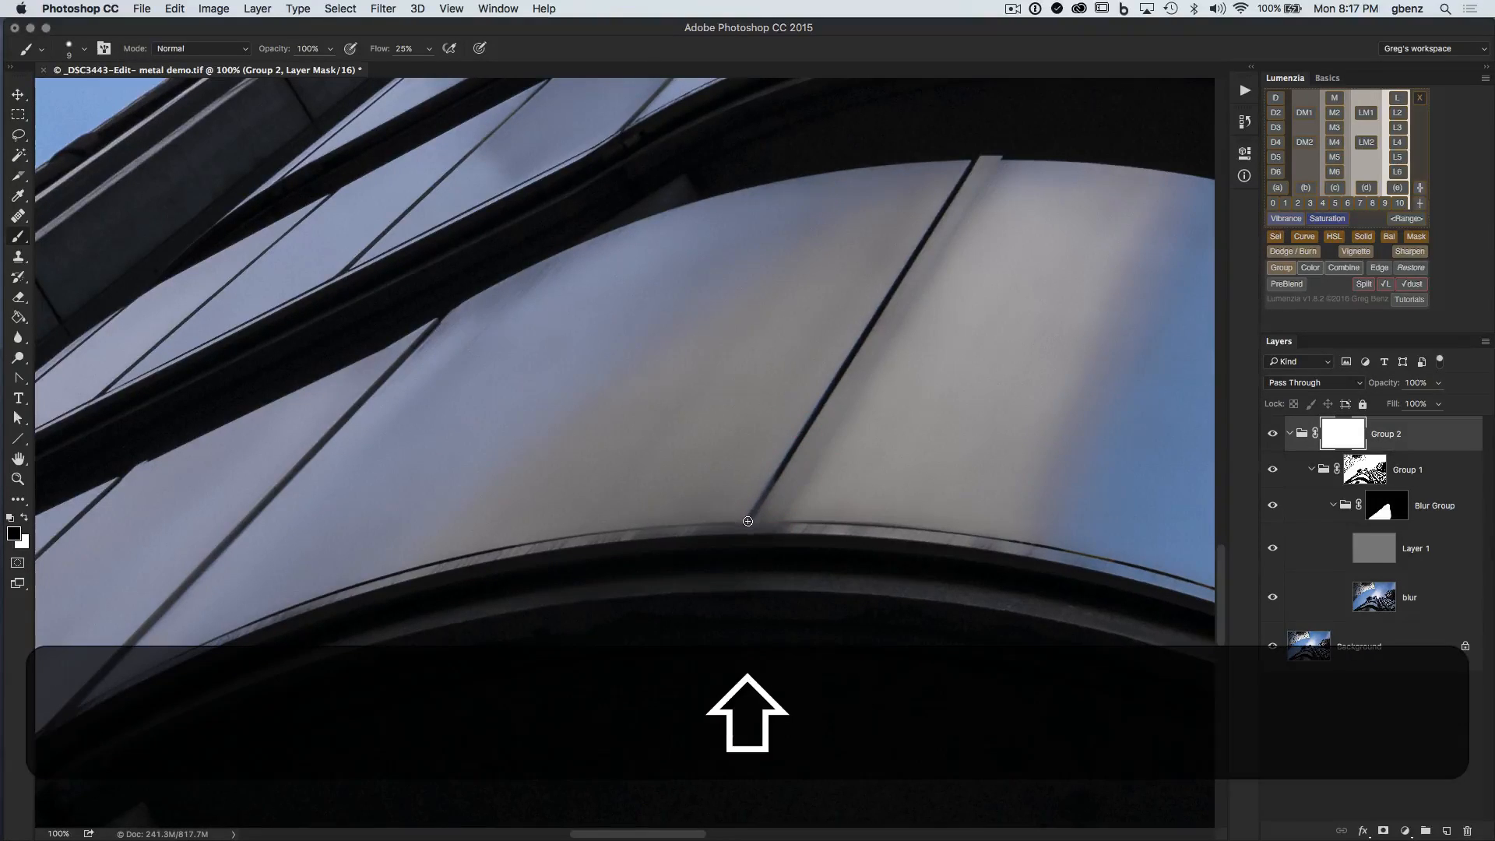
{"action": "left_click", "coordinate": [748, 521], "text": "shift"}
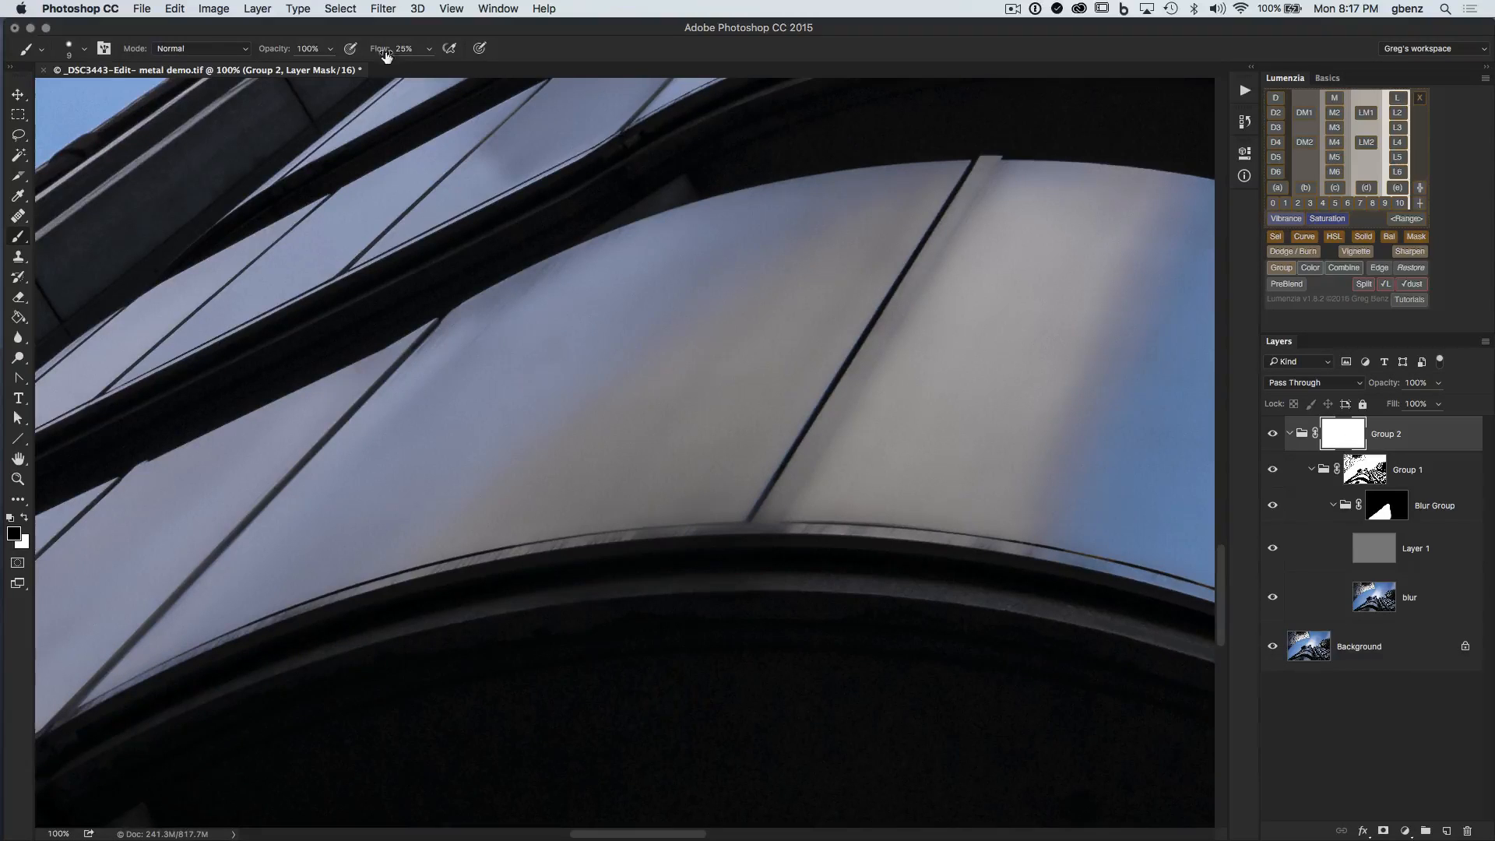
Step: Raise the brush flow to 93% and repaint the straight black stroke along the seam's lower end
{"action": "left_click_drag", "start_coordinate": [381, 48], "coordinate": [445, 51]}
{"action": "left_click", "coordinate": [788, 455]}
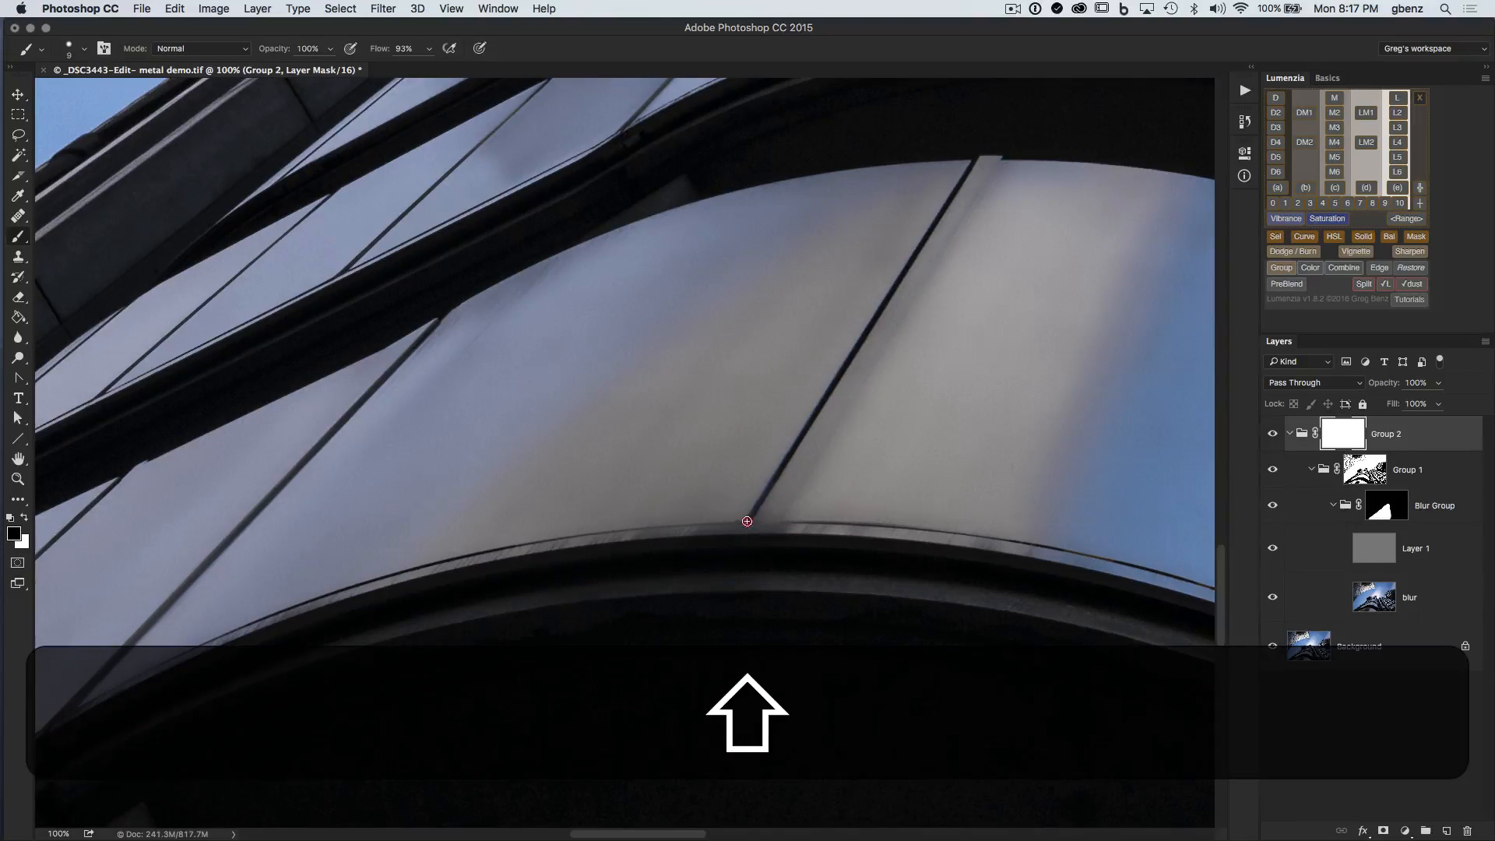
{"action": "left_click", "coordinate": [747, 521], "text": "shift"}
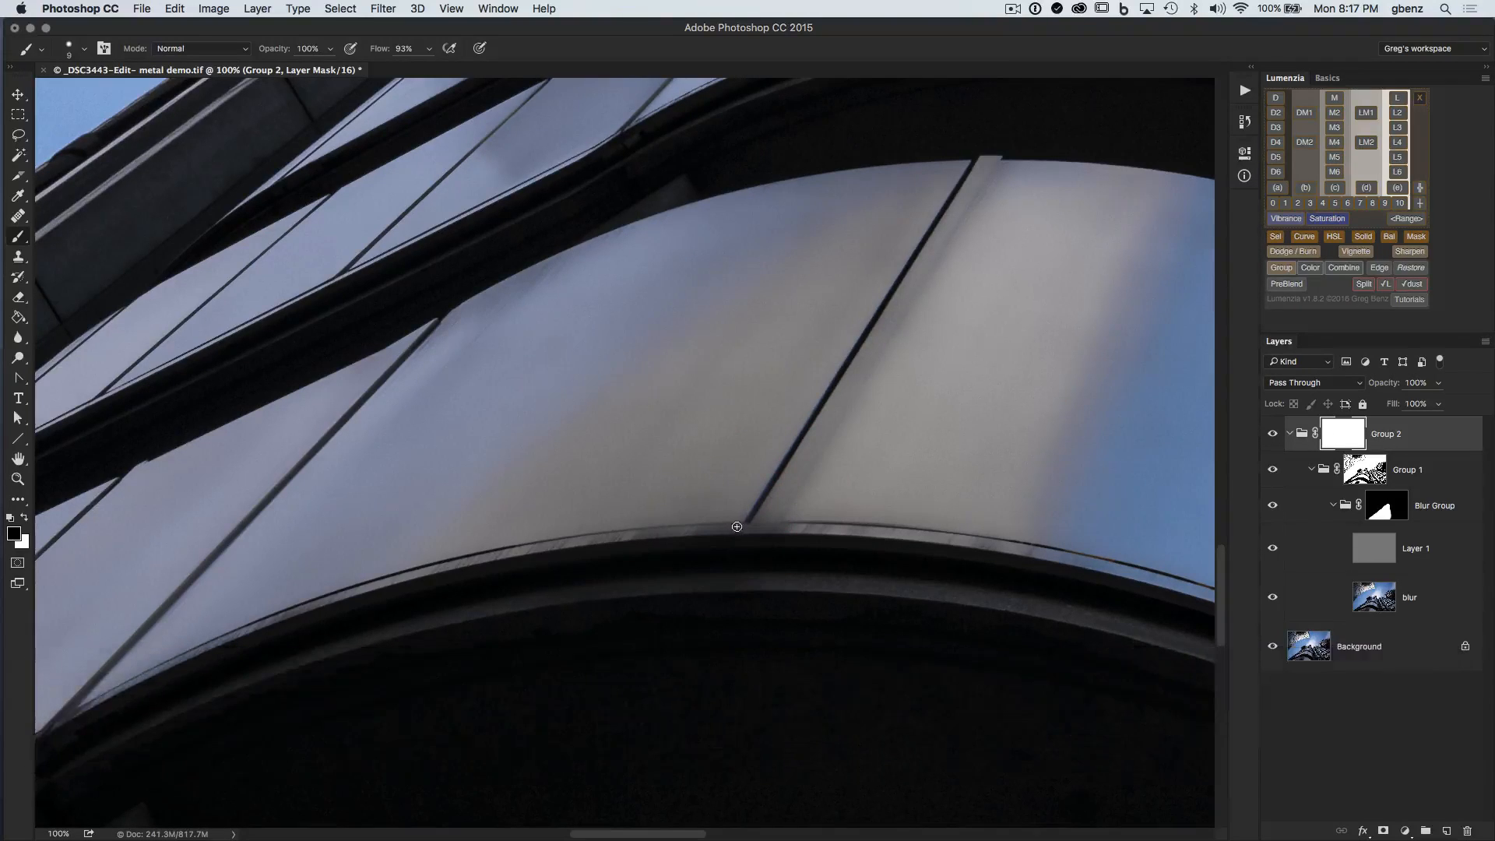
Step: With a 4 px brush at 21% flow, paint black on Group 2's mask along the thin dark edge line up to the seam's foot
{"action": "key", "text": "bracketleft"}
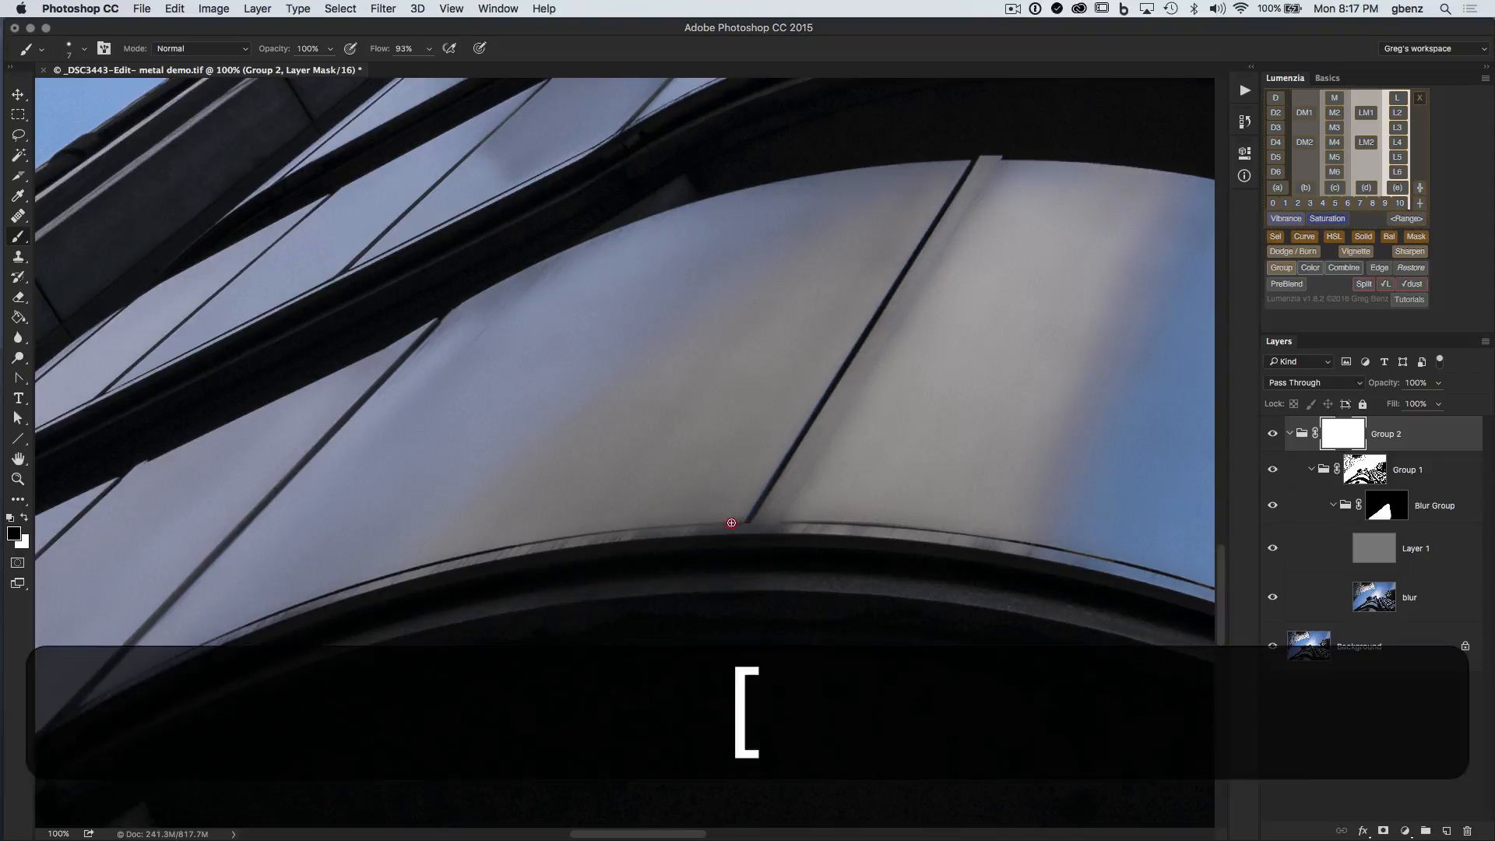
{"action": "key", "text": "super+equal"}
{"action": "key", "text": "super+equal"}
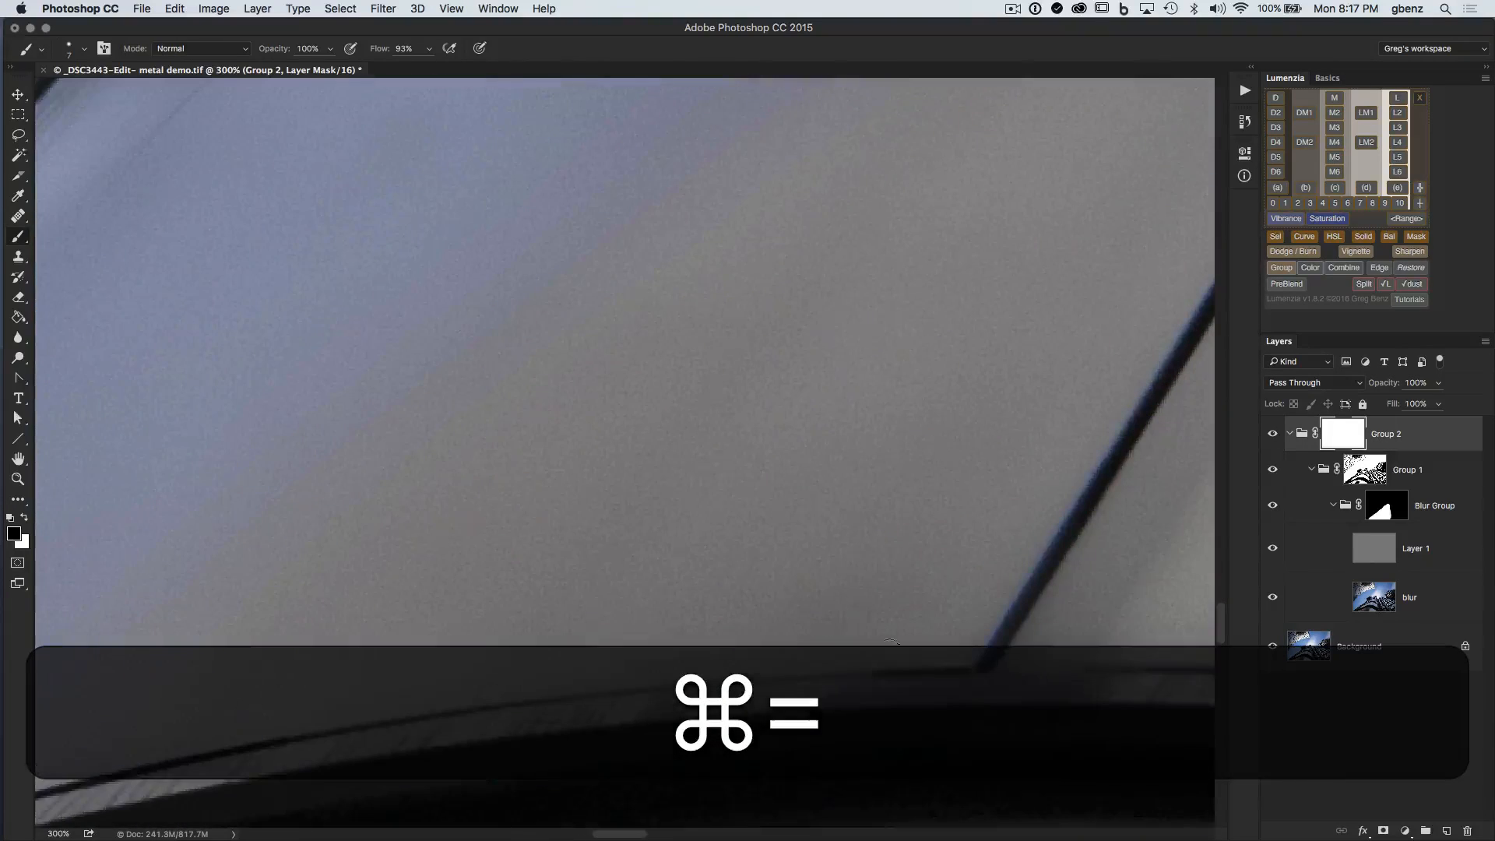
{"action": "left_click_drag", "start_coordinate": [845, 570], "coordinate": [811, 337]}
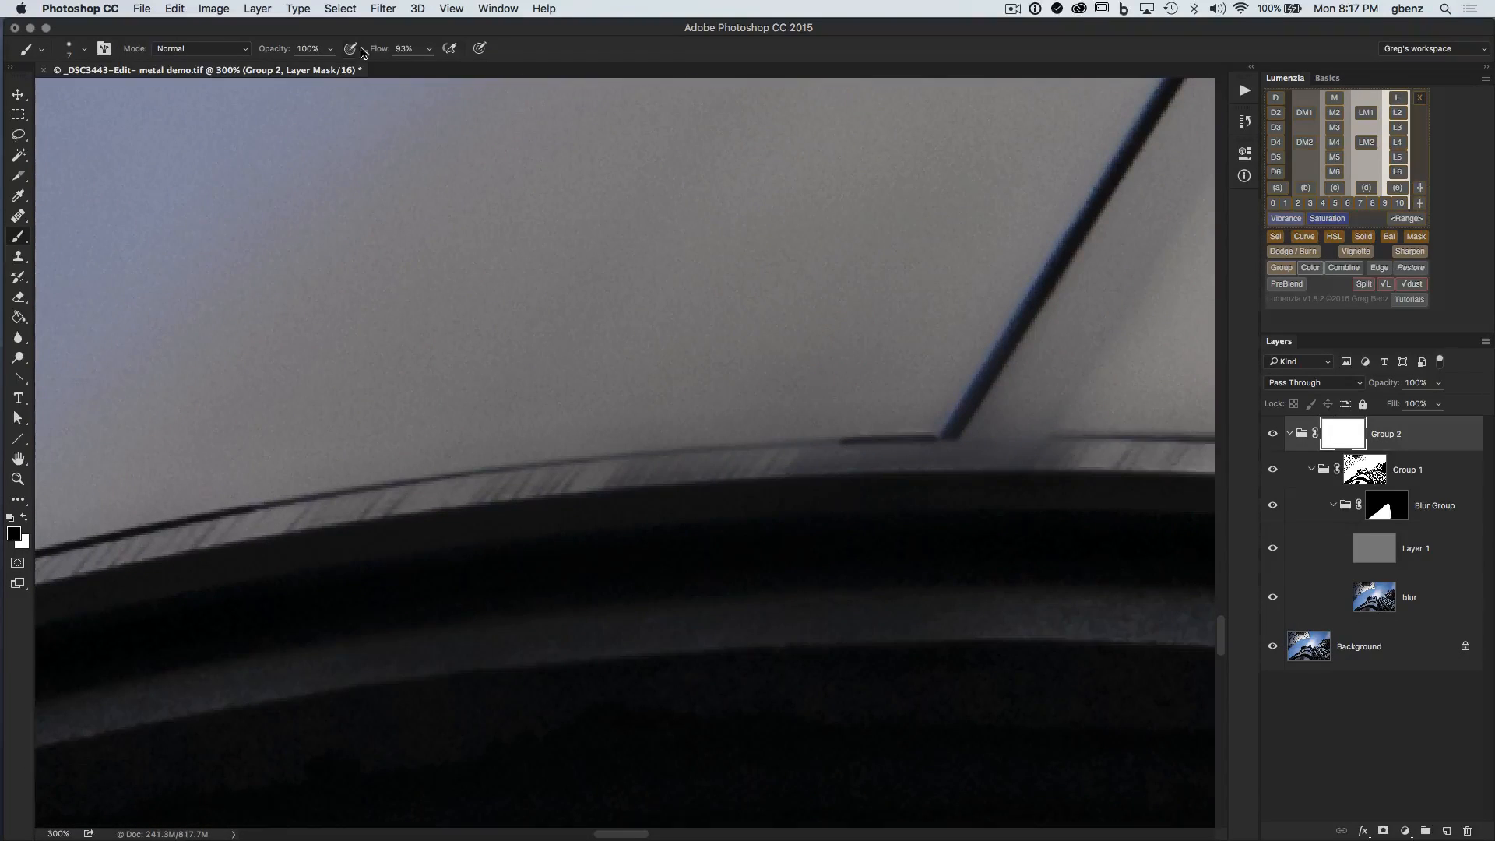
{"action": "left_click_drag", "start_coordinate": [379, 49], "coordinate": [327, 67]}
{"action": "left_click_drag", "start_coordinate": [847, 443], "coordinate": [584, 461]}
{"action": "key", "text": "["}
{"action": "key", "text": "["}
{"action": "key", "text": "["}
{"action": "key", "text": "["}
{"action": "key", "text": "]"}
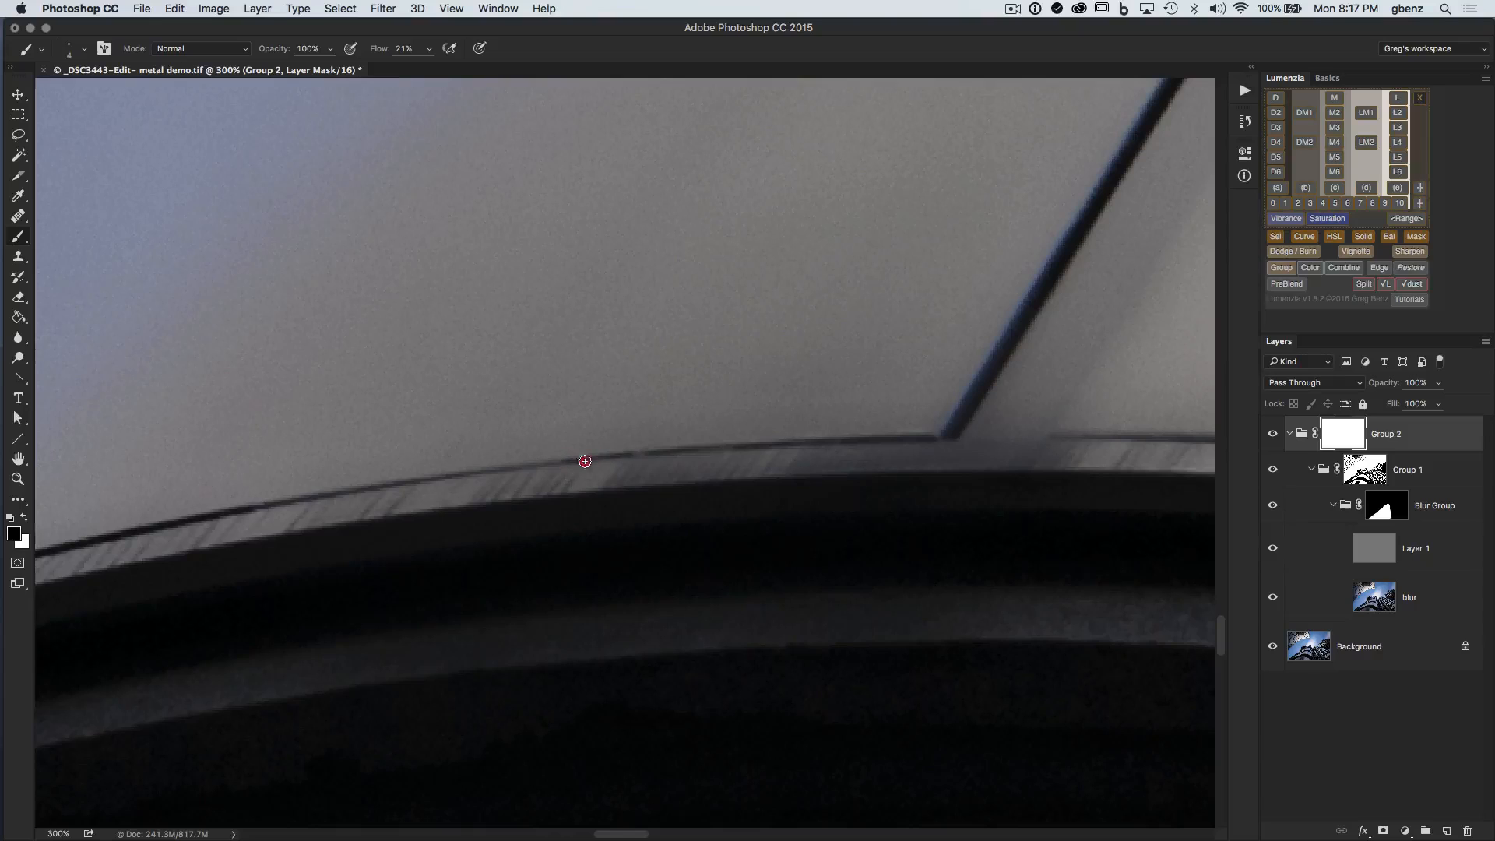
{"action": "left_click_drag", "start_coordinate": [688, 450], "coordinate": [339, 490]}
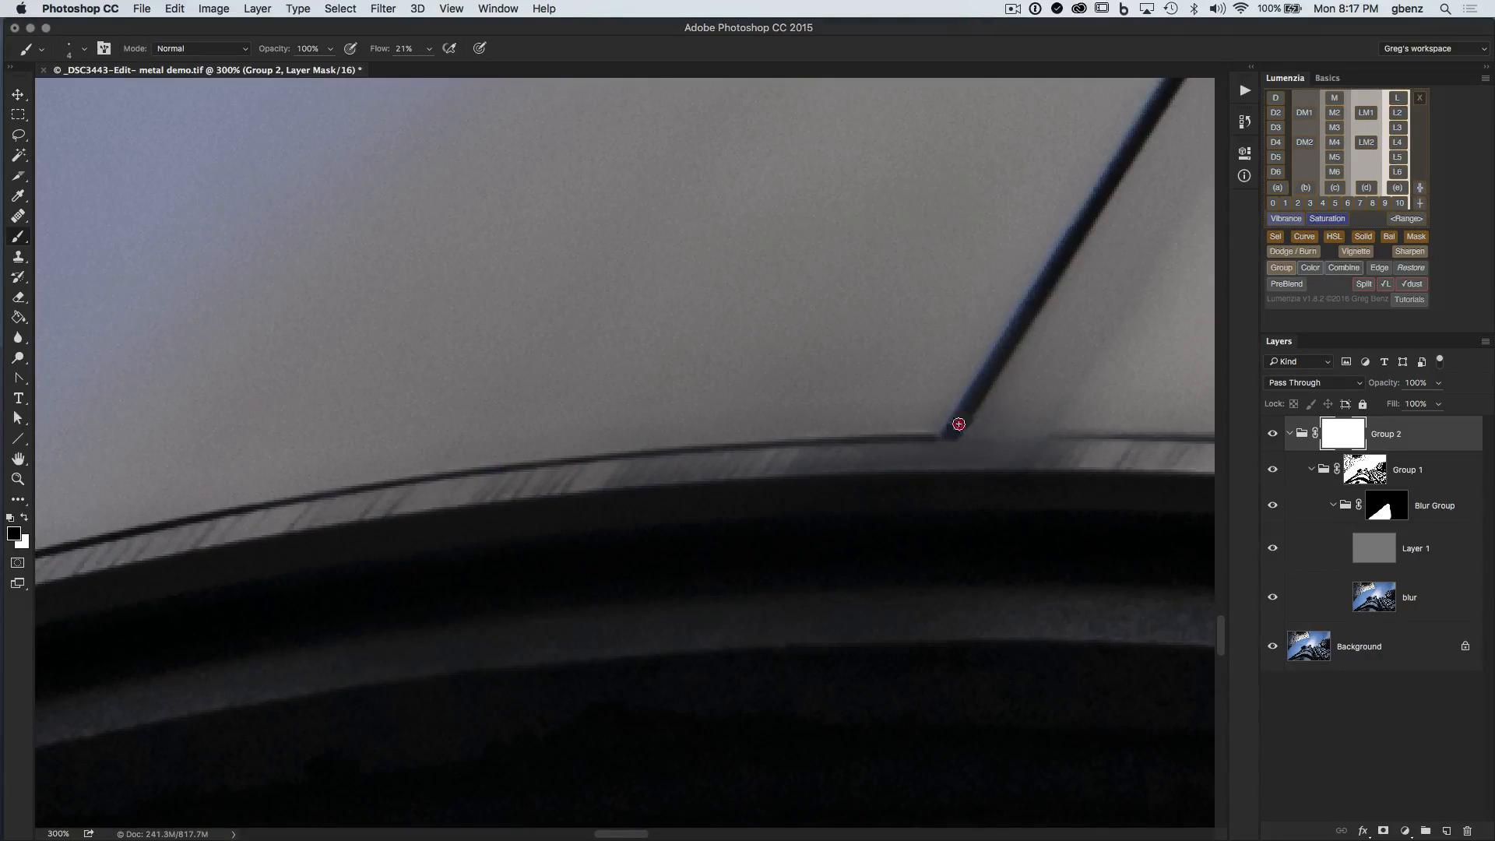
{"action": "left_click", "coordinate": [958, 425]}
Step: Add an empty layer directly above the blur layer and name it clone
{"action": "key", "text": "space"}
{"action": "left_click_drag", "start_coordinate": [868, 326], "coordinate": [680, 480]}
{"action": "left_click_drag", "start_coordinate": [681, 480], "coordinate": [599, 555]}
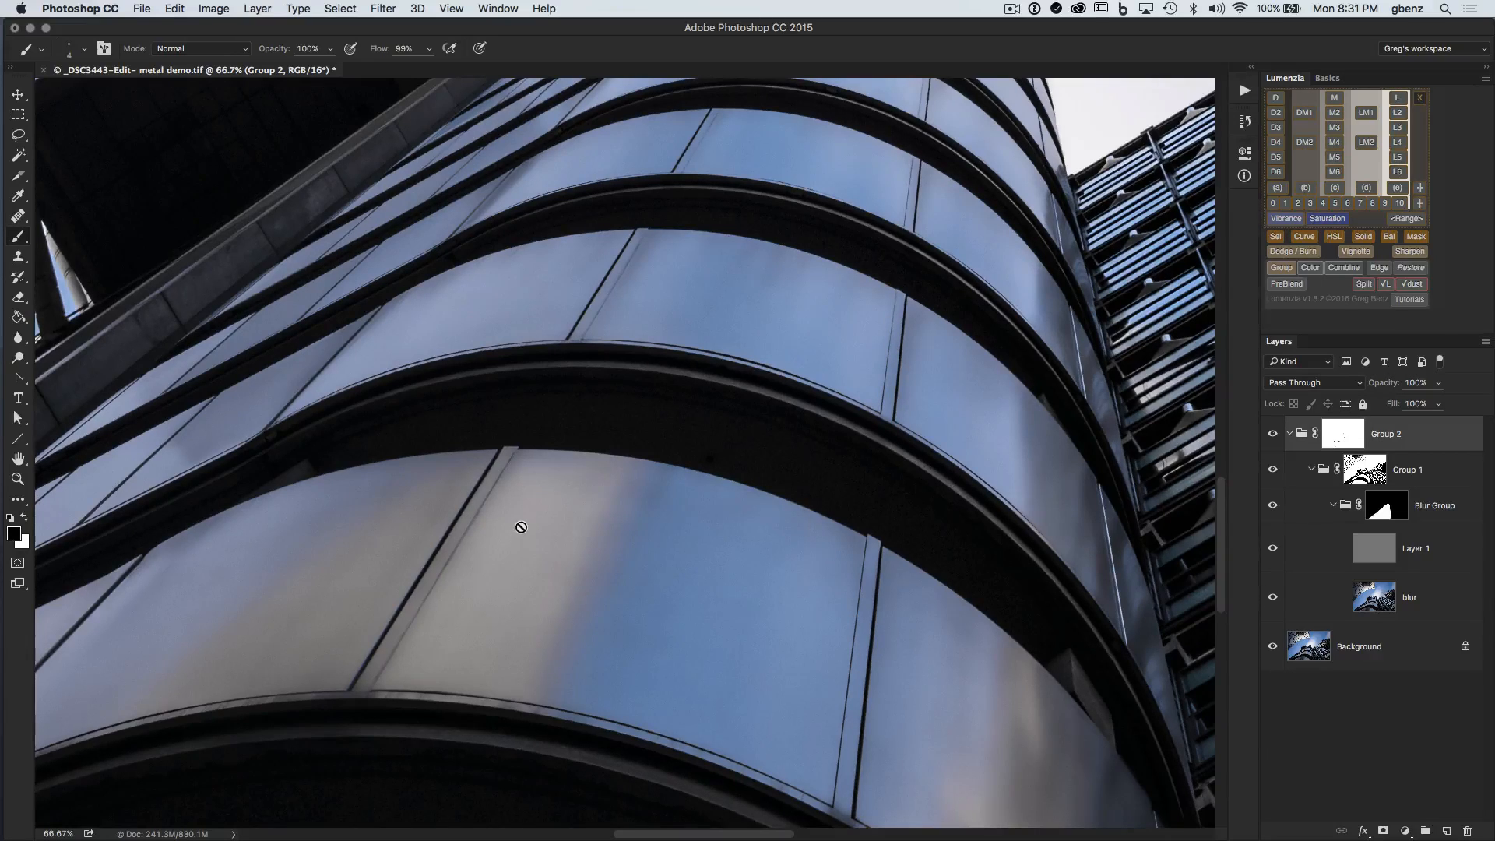
{"action": "left_click", "coordinate": [1339, 435]}
{"action": "left_click_drag", "start_coordinate": [387, 501], "coordinate": [680, 418]}
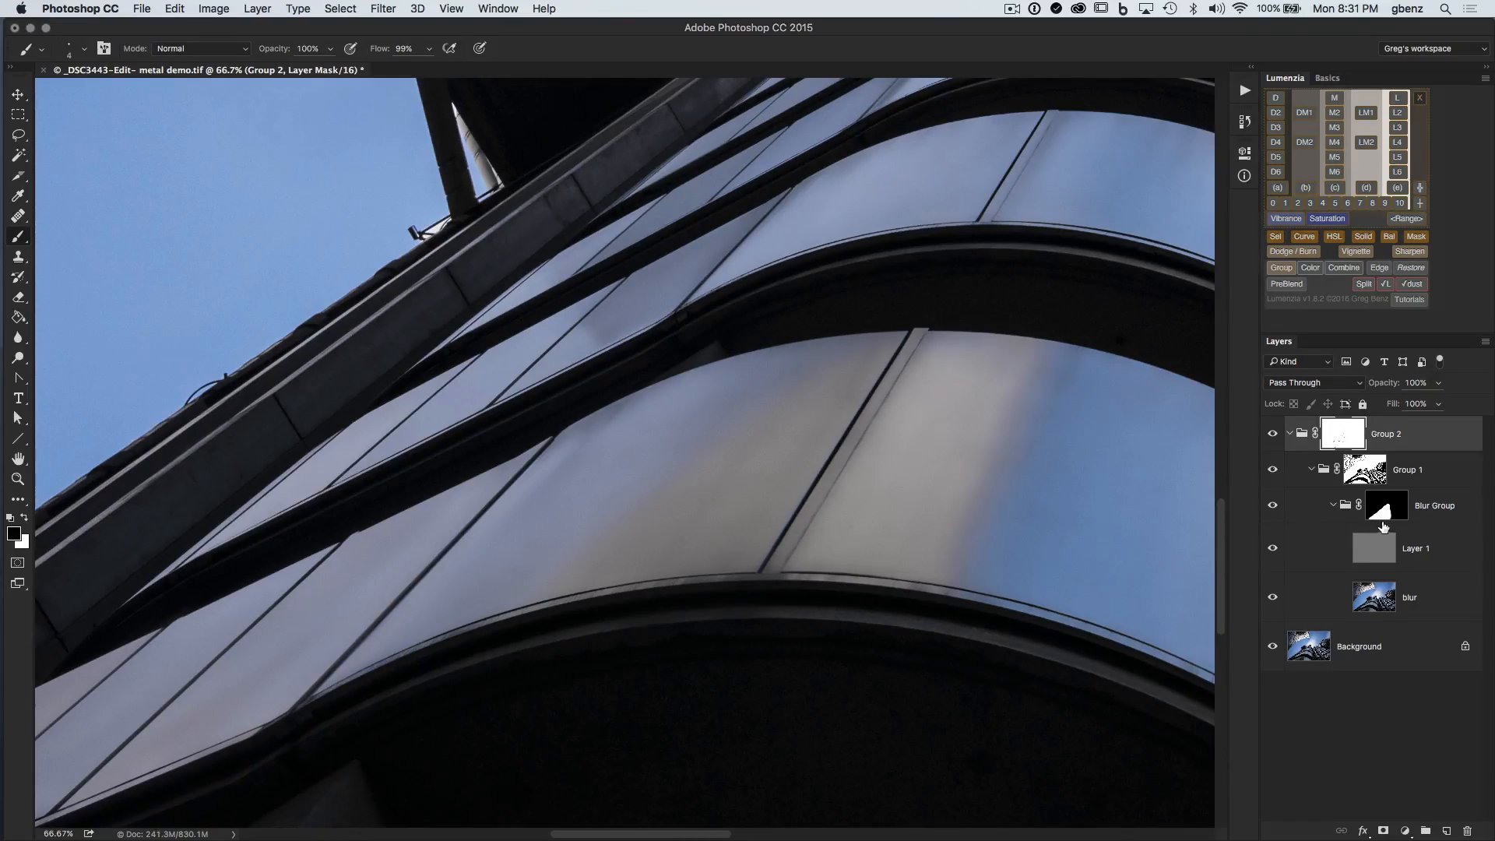
{"action": "left_click", "coordinate": [1390, 597]}
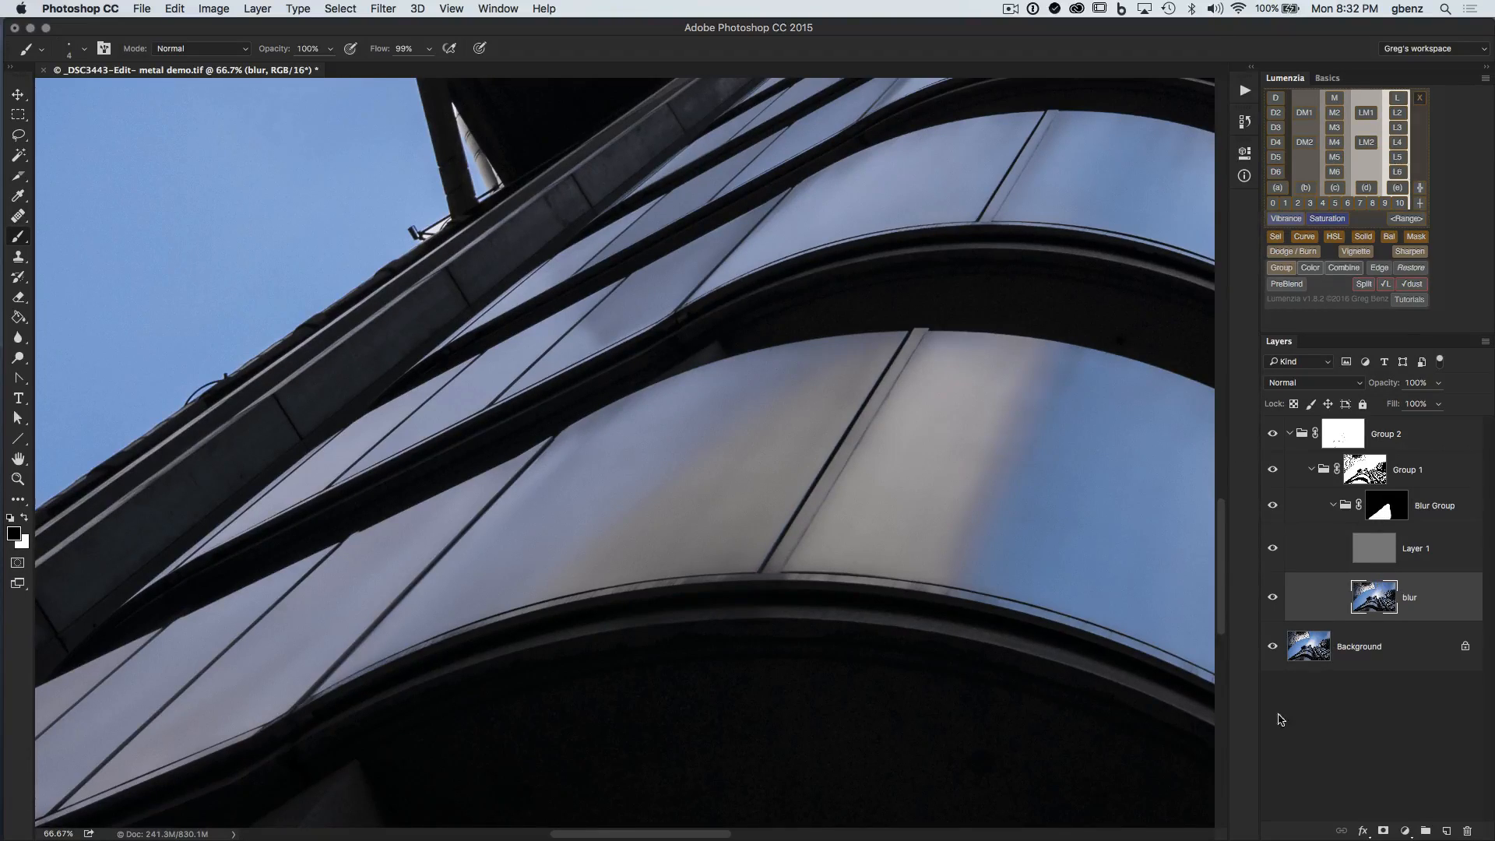
{"action": "left_click", "coordinate": [1446, 832]}
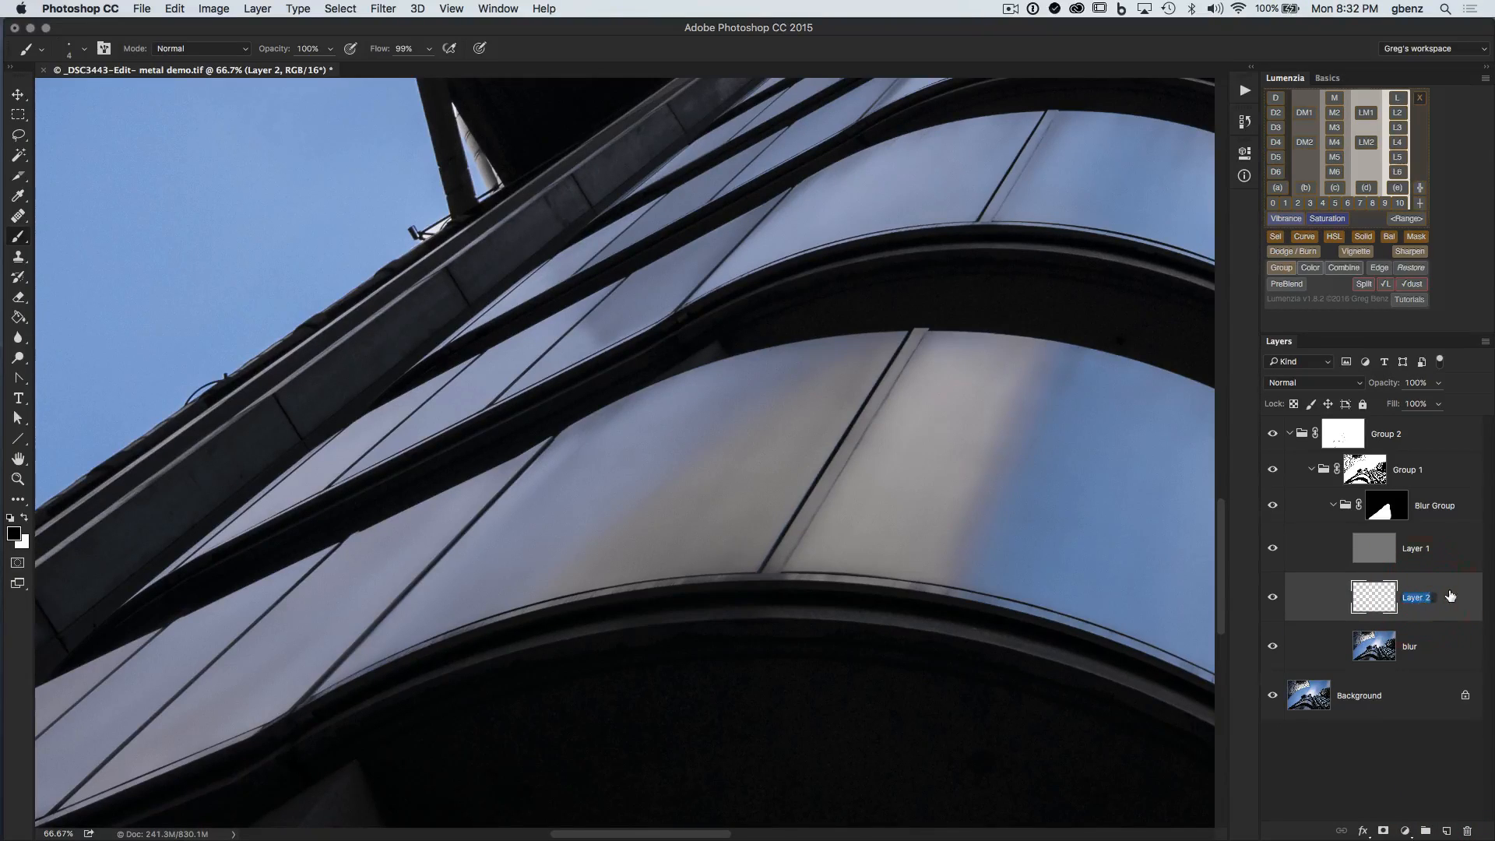
{"action": "type", "text": "lo"}
{"action": "key", "text": "BackSpace"}
{"action": "key", "text": "BackSpace"}
{"action": "type", "text": "clone"}
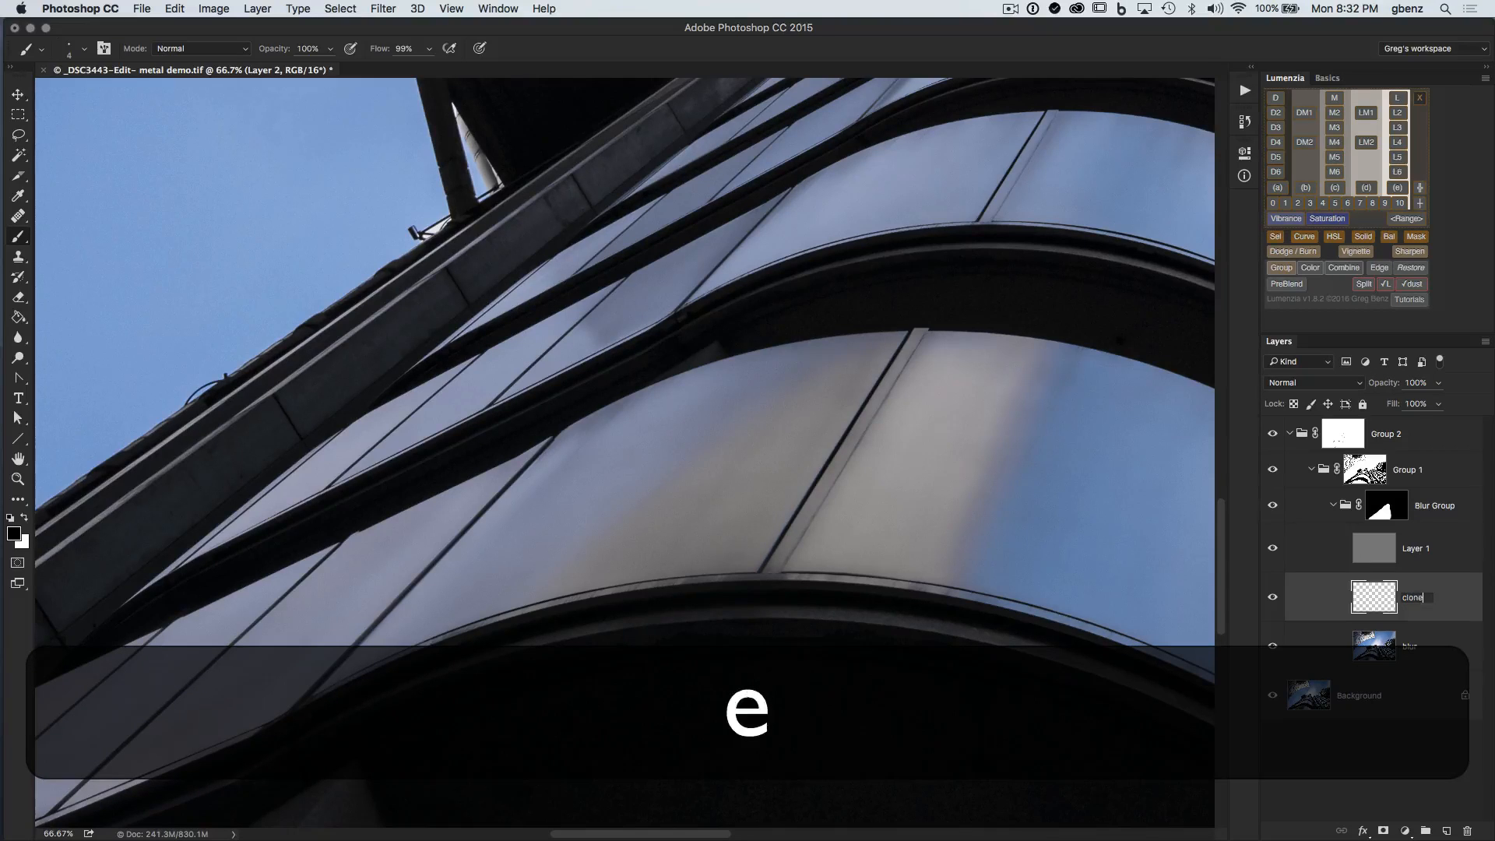
{"action": "key", "text": "Return"}
Step: Heal a small spot on the blue-grey panel beside the diagonal seam with a 9 px Spot Healing Brush
{"action": "key", "text": "super+equal"}
{"action": "key", "text": "super+equal"}
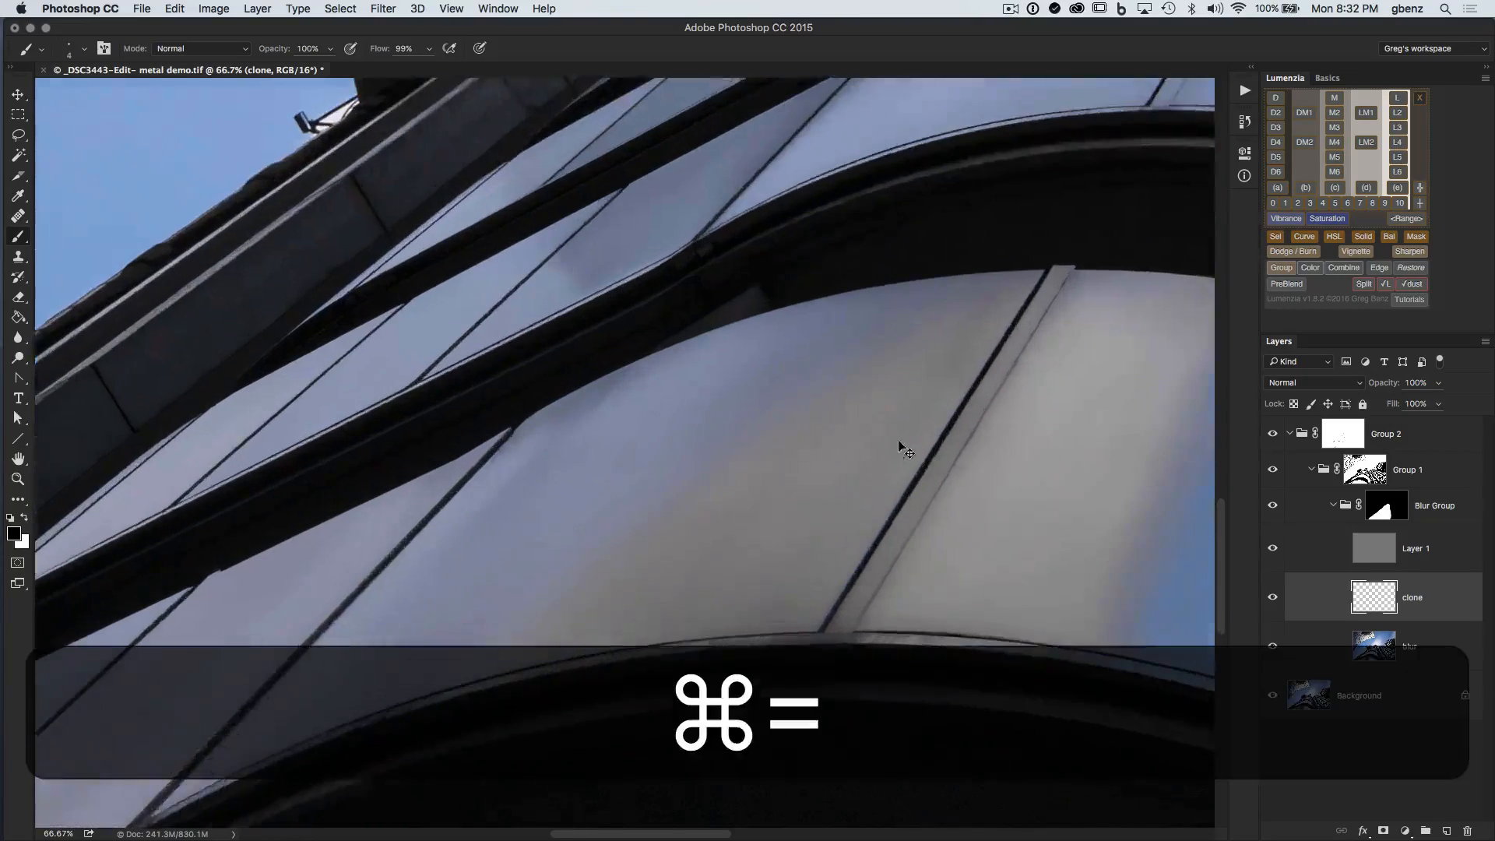
{"action": "left_click_drag", "start_coordinate": [682, 412], "coordinate": [753, 464]}
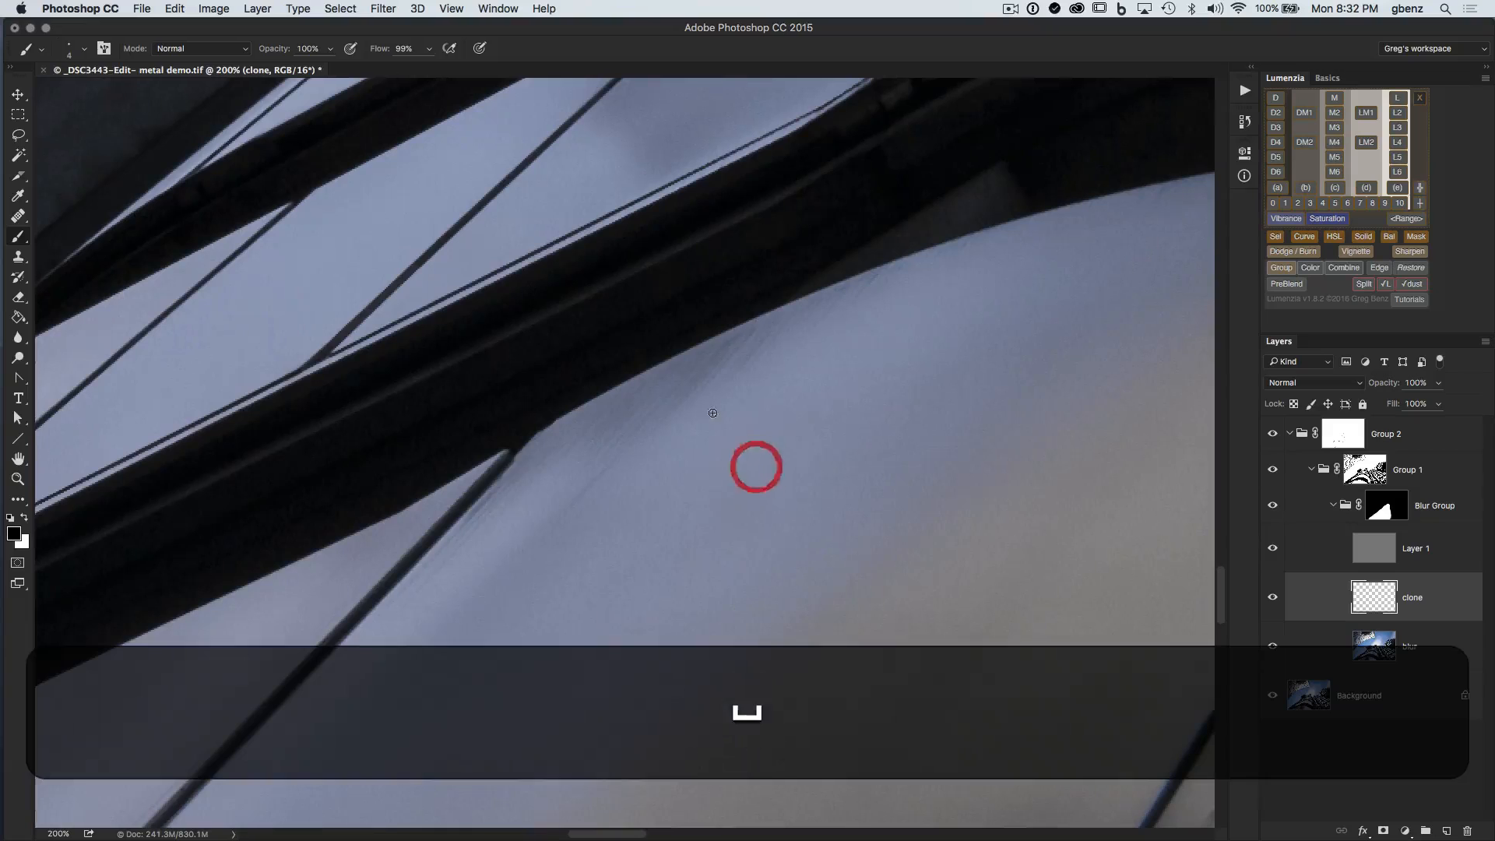
{"action": "key", "text": "j"}
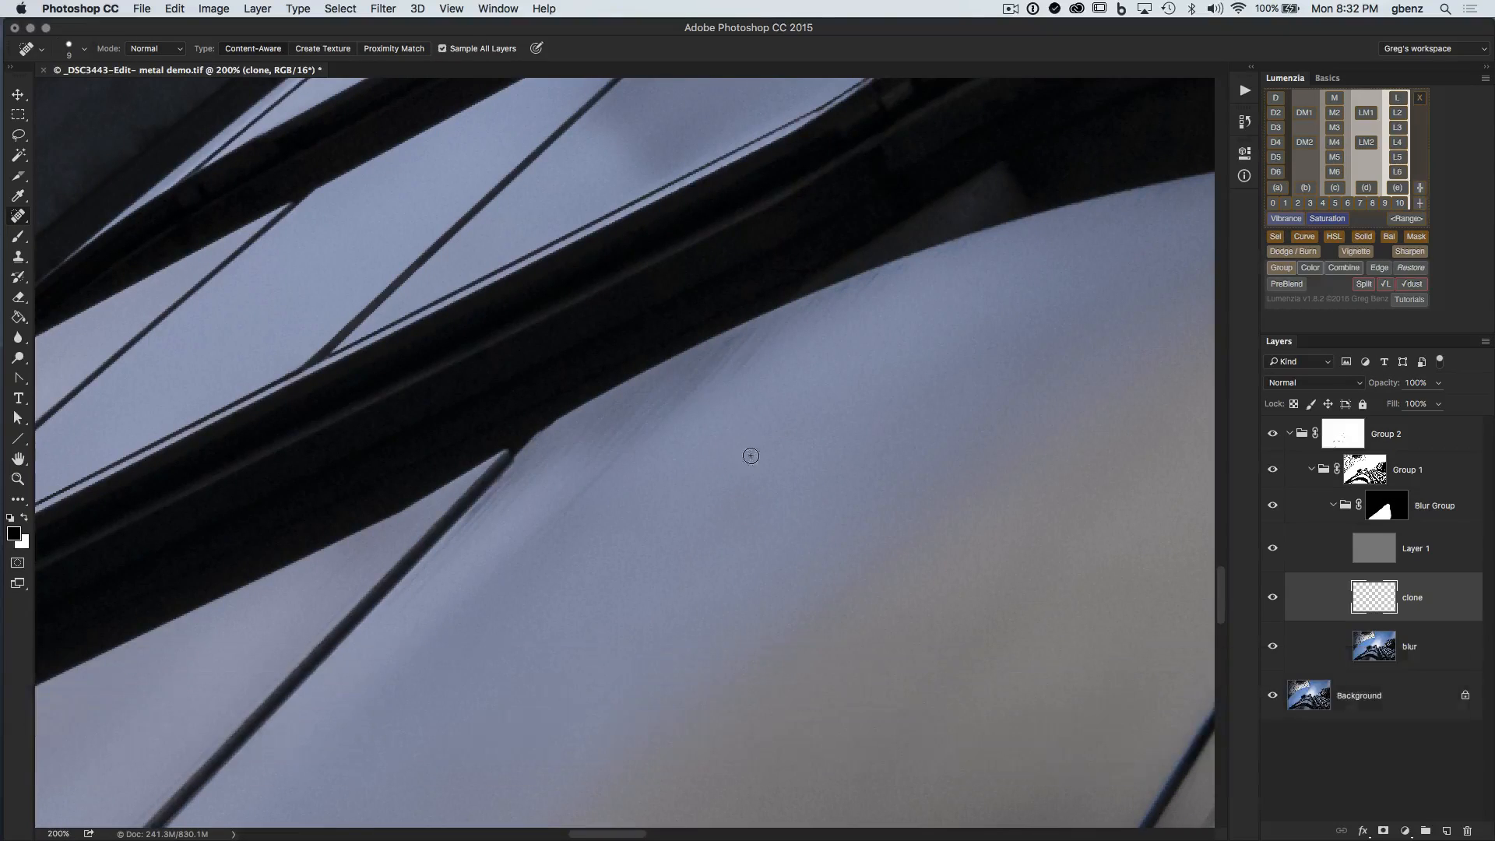
{"action": "key", "text": "alt"}
{"action": "left_click", "coordinate": [511, 606]}
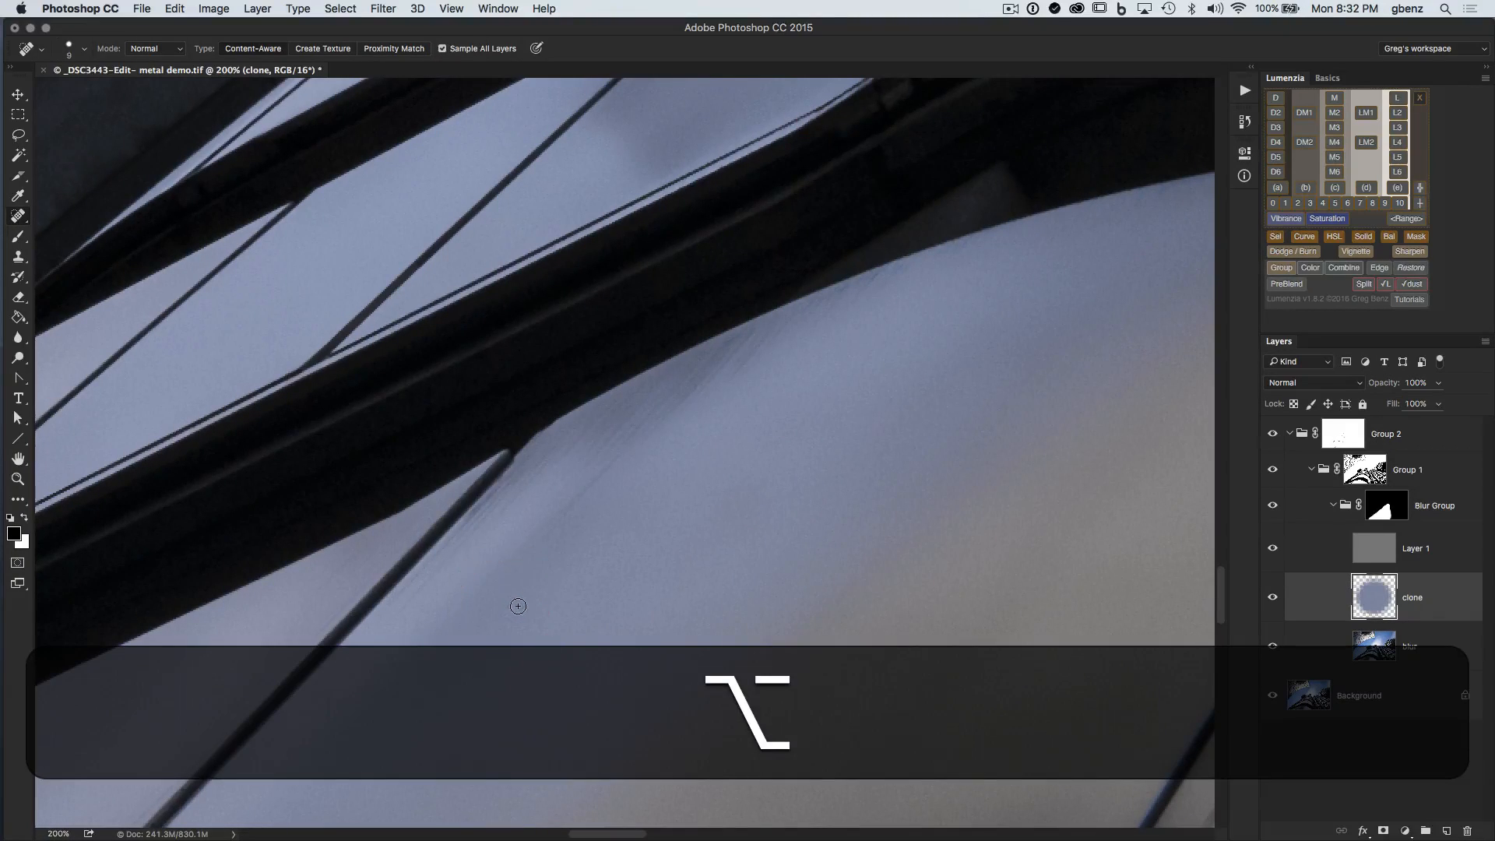
Step: Try to heal the dark streaks along the panel's upper edge with a 25 px Spot Healing Brush, and undo the stroke
{"action": "key", "text": "bracketright"}
{"action": "key", "text": "bracketright"}
{"action": "key", "text": "bracketright"}
{"action": "key", "text": "bracketright"}
{"action": "mouse_move", "coordinate": [680, 370]}
{"action": "left_mouse_down"}
{"action": "mouse_move", "coordinate": [684, 390]}
{"action": "mouse_move", "coordinate": [710, 337]}
{"action": "mouse_move", "coordinate": [611, 436]}
{"action": "left_mouse_up"}
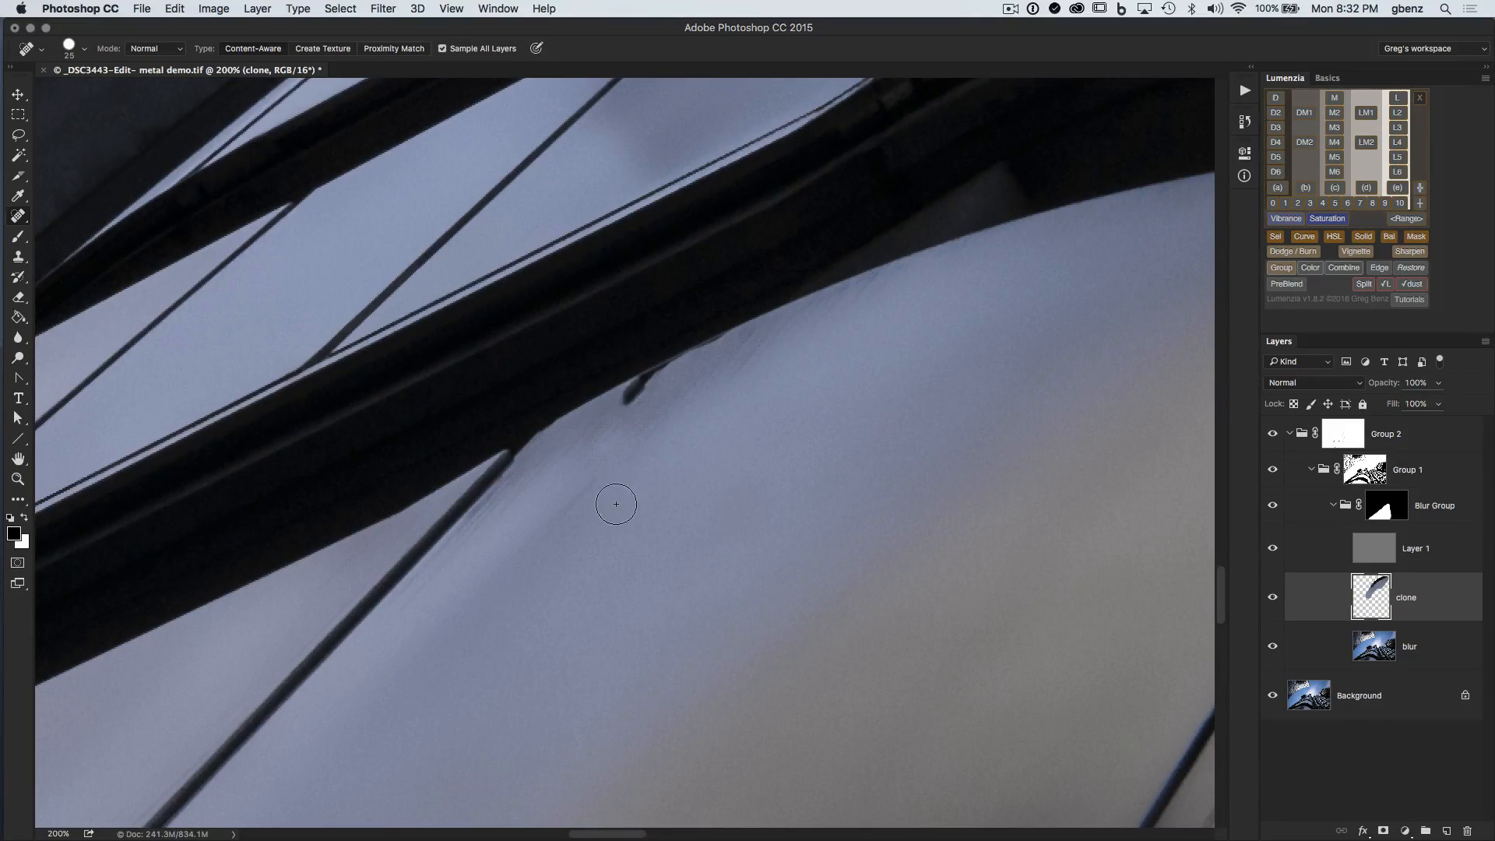
{"action": "key", "text": "super+z"}
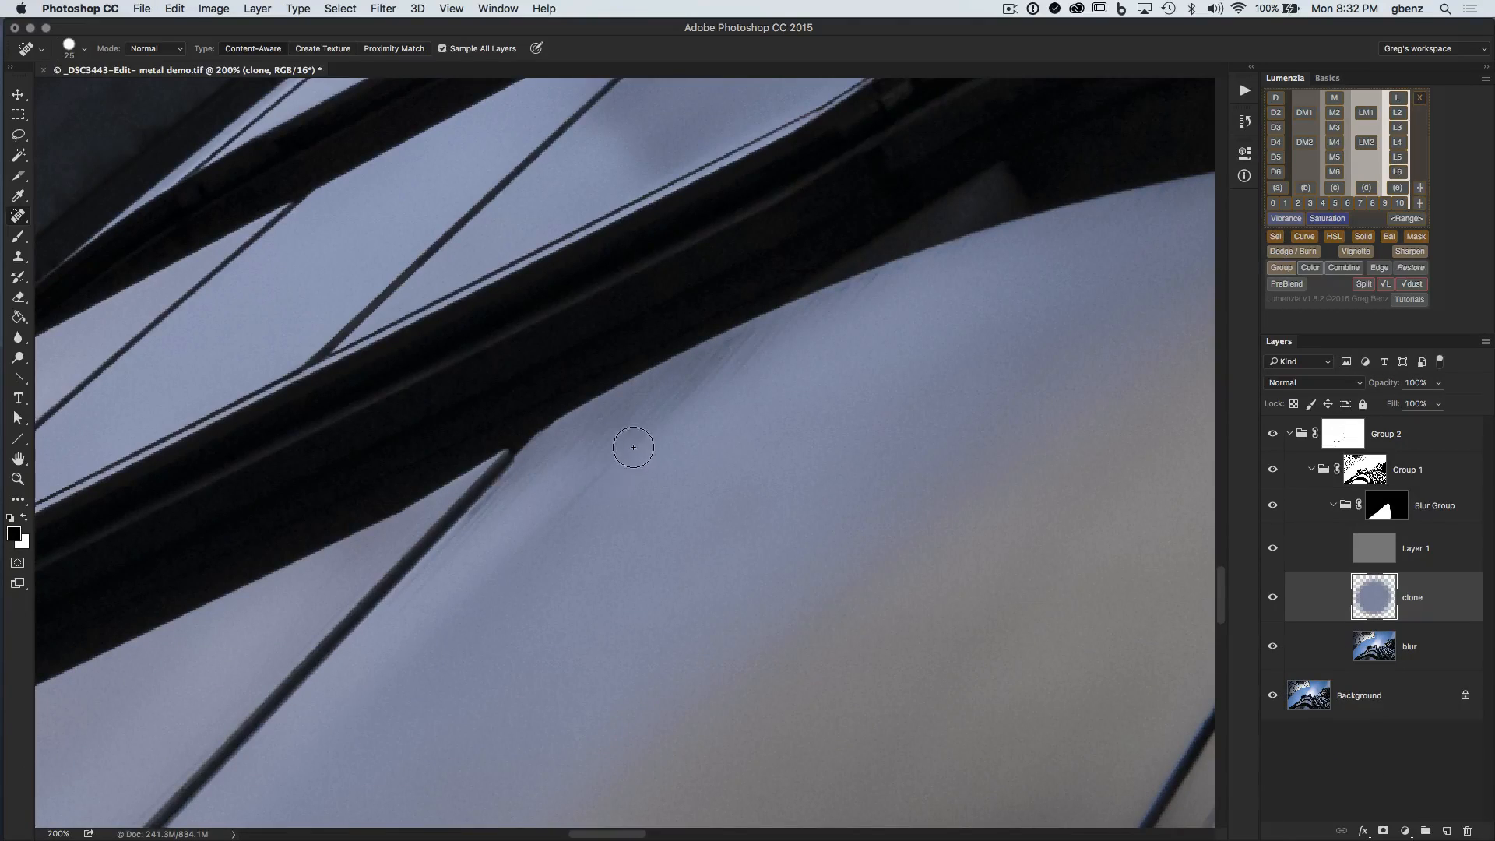
Step: Clone Stamp clean metal from beside the diagonal seam over the dark streaks beneath the panel's upper edge
{"action": "key", "text": "s"}
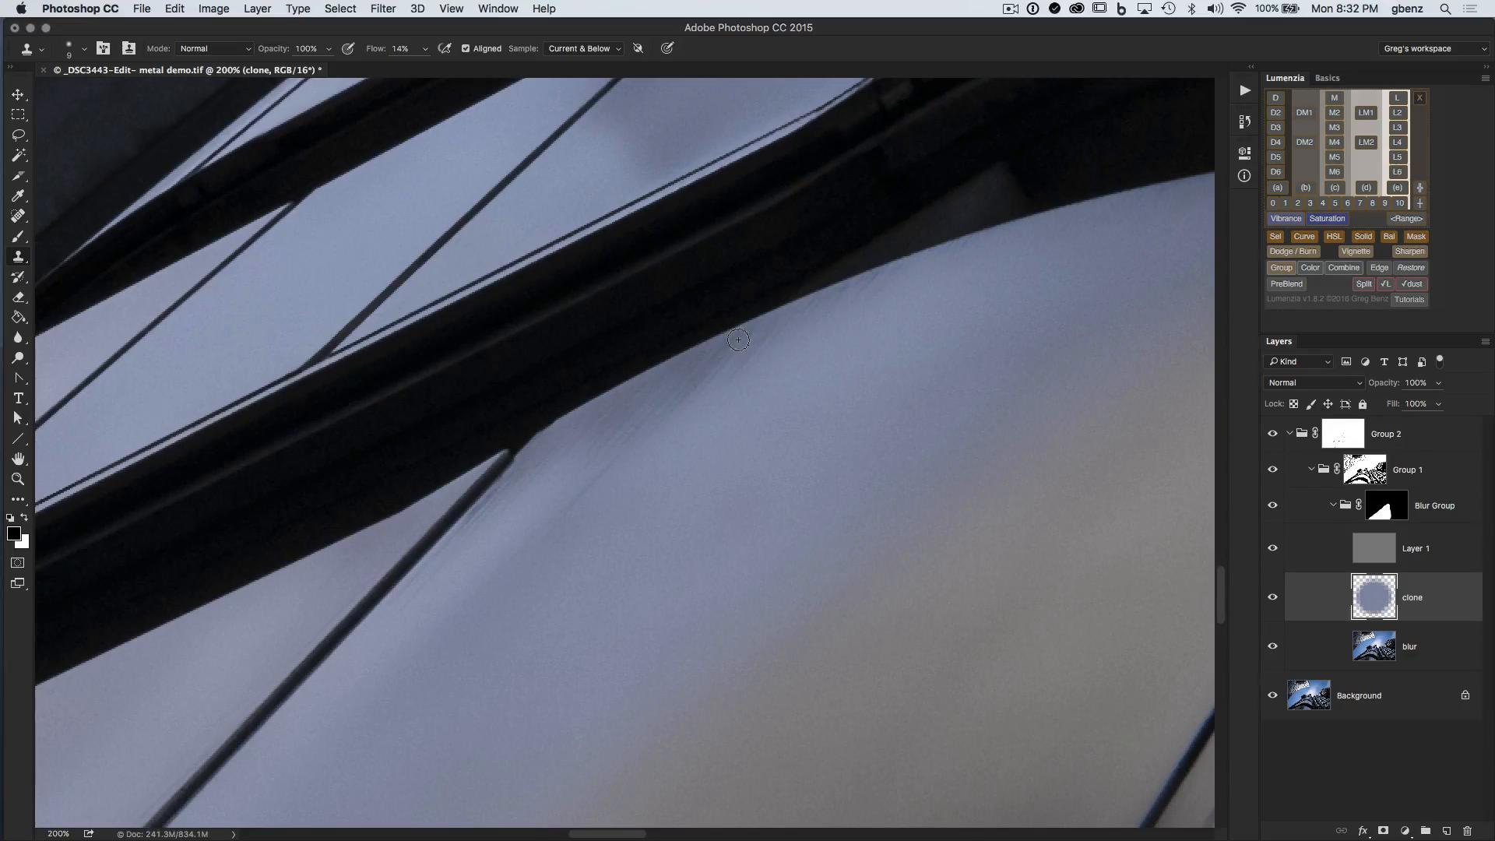
{"action": "key", "text": "space"}
{"action": "left_click_drag", "start_coordinate": [710, 493], "coordinate": [769, 422]}
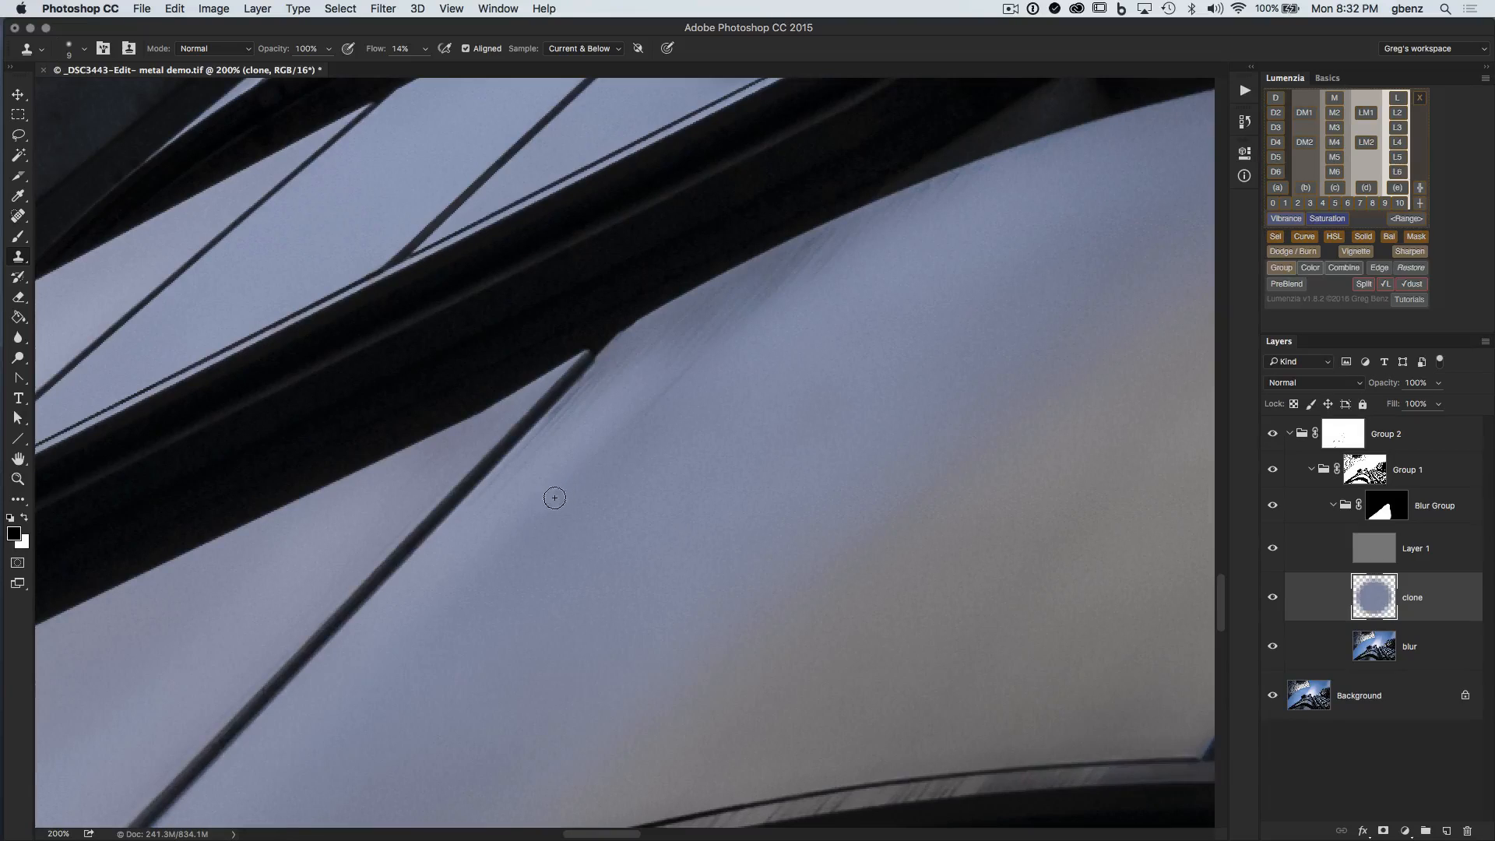
{"action": "key", "text": "alt"}
{"action": "left_click", "coordinate": [537, 524], "text": "alt"}
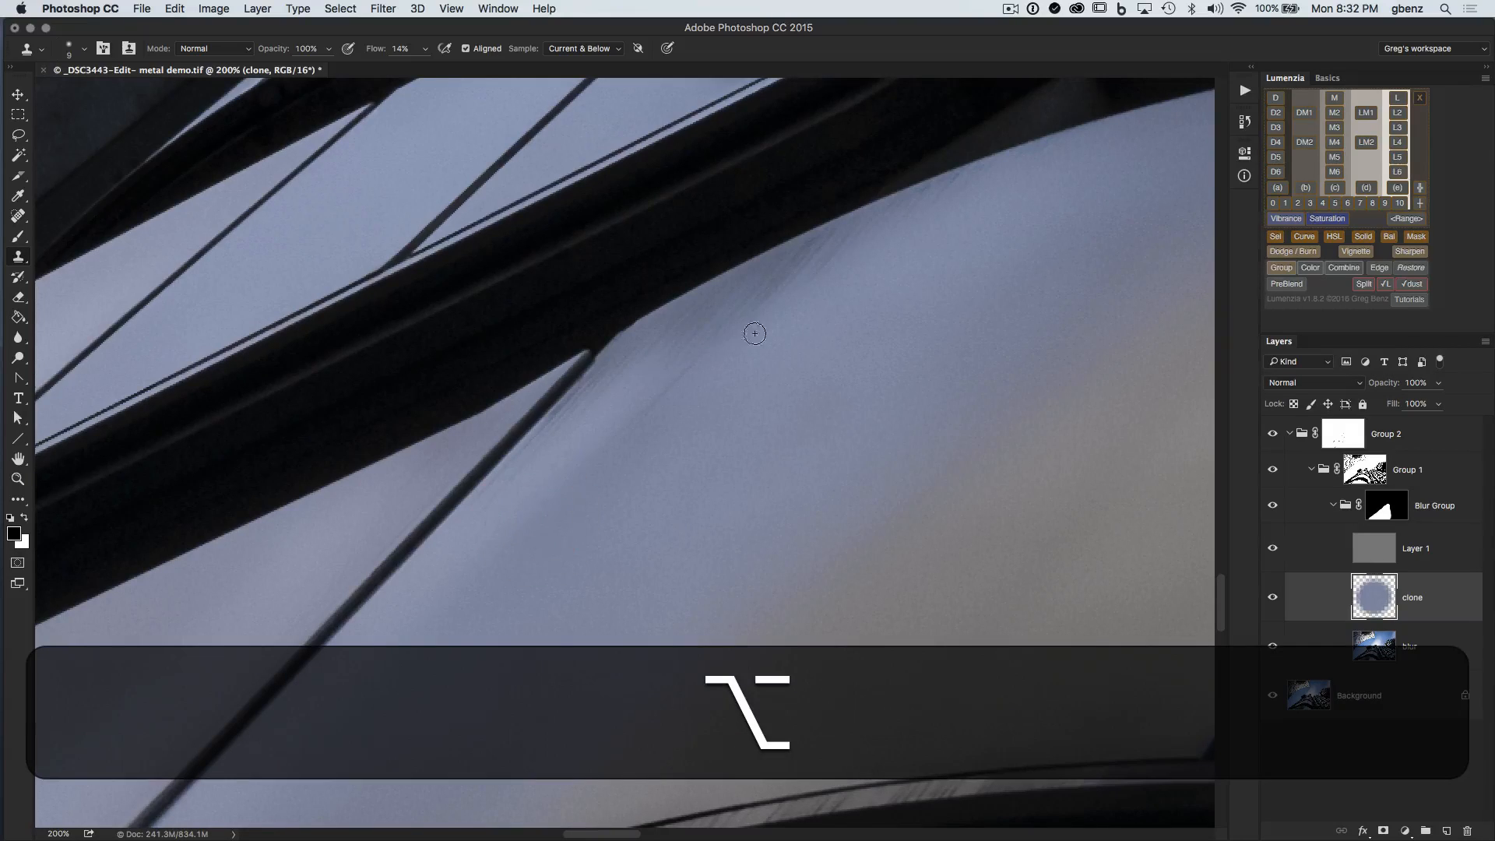
{"action": "mouse_move", "coordinate": [703, 357]}
{"action": "left_mouse_down"}
{"action": "mouse_move", "coordinate": [643, 405]}
{"action": "mouse_move", "coordinate": [704, 347]}
{"action": "mouse_move", "coordinate": [697, 360]}
{"action": "left_mouse_up"}
{"action": "mouse_move", "coordinate": [765, 312]}
{"action": "left_mouse_down"}
{"action": "mouse_move", "coordinate": [711, 343]}
{"action": "mouse_move", "coordinate": [801, 269]}
{"action": "mouse_move", "coordinate": [757, 315]}
{"action": "mouse_move", "coordinate": [798, 265]}
{"action": "mouse_move", "coordinate": [761, 287]}
{"action": "mouse_move", "coordinate": [813, 239]}
{"action": "mouse_move", "coordinate": [802, 273]}
{"action": "mouse_move", "coordinate": [835, 256]}
{"action": "mouse_move", "coordinate": [808, 271]}
{"action": "left_mouse_up"}
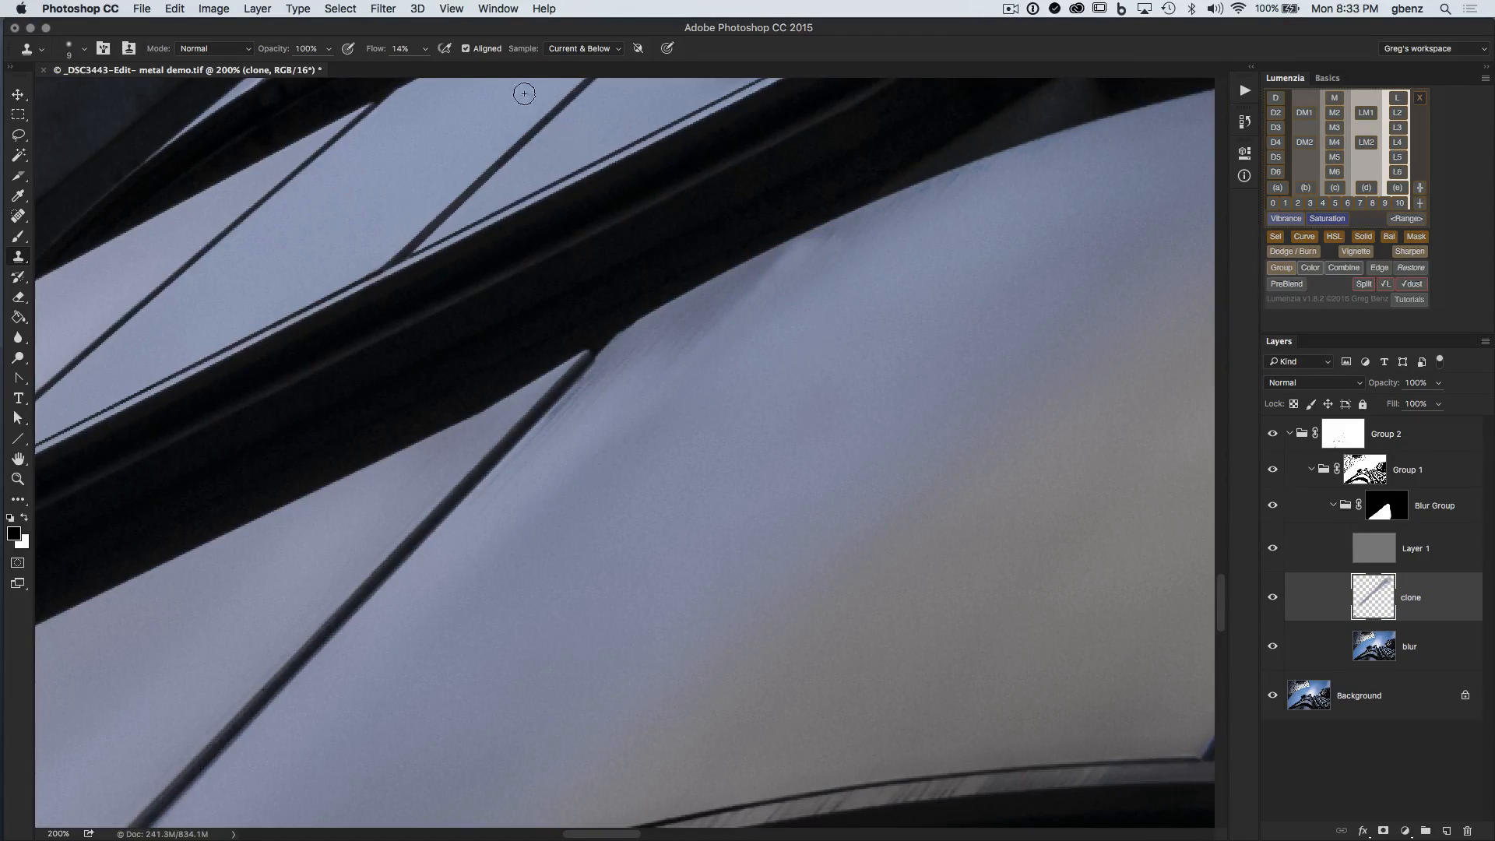
Step: Turn off aligned sampling, resample clean metal on the panel, and clone over the remaining streaks near the dark band
{"action": "left_click", "coordinate": [466, 49]}
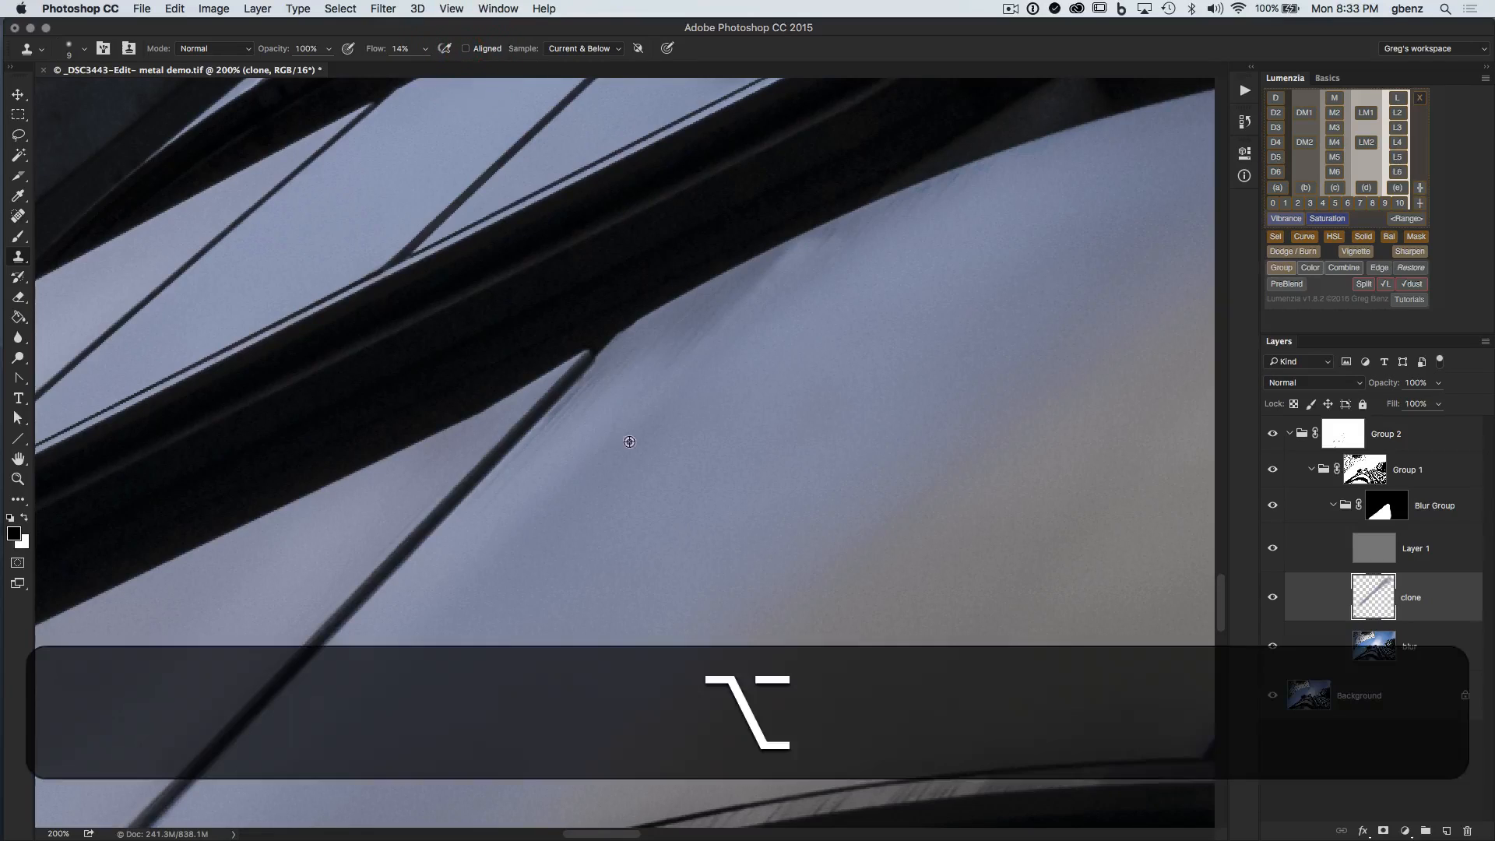
{"action": "left_click", "coordinate": [604, 457], "text": "alt"}
{"action": "mouse_move", "coordinate": [663, 360]}
{"action": "left_mouse_down"}
{"action": "mouse_move", "coordinate": [684, 347]}
{"action": "mouse_move", "coordinate": [697, 294]}
{"action": "mouse_move", "coordinate": [741, 257]}
{"action": "mouse_move", "coordinate": [739, 301]}
{"action": "mouse_move", "coordinate": [734, 268]}
{"action": "mouse_move", "coordinate": [759, 250]}
{"action": "left_mouse_up"}
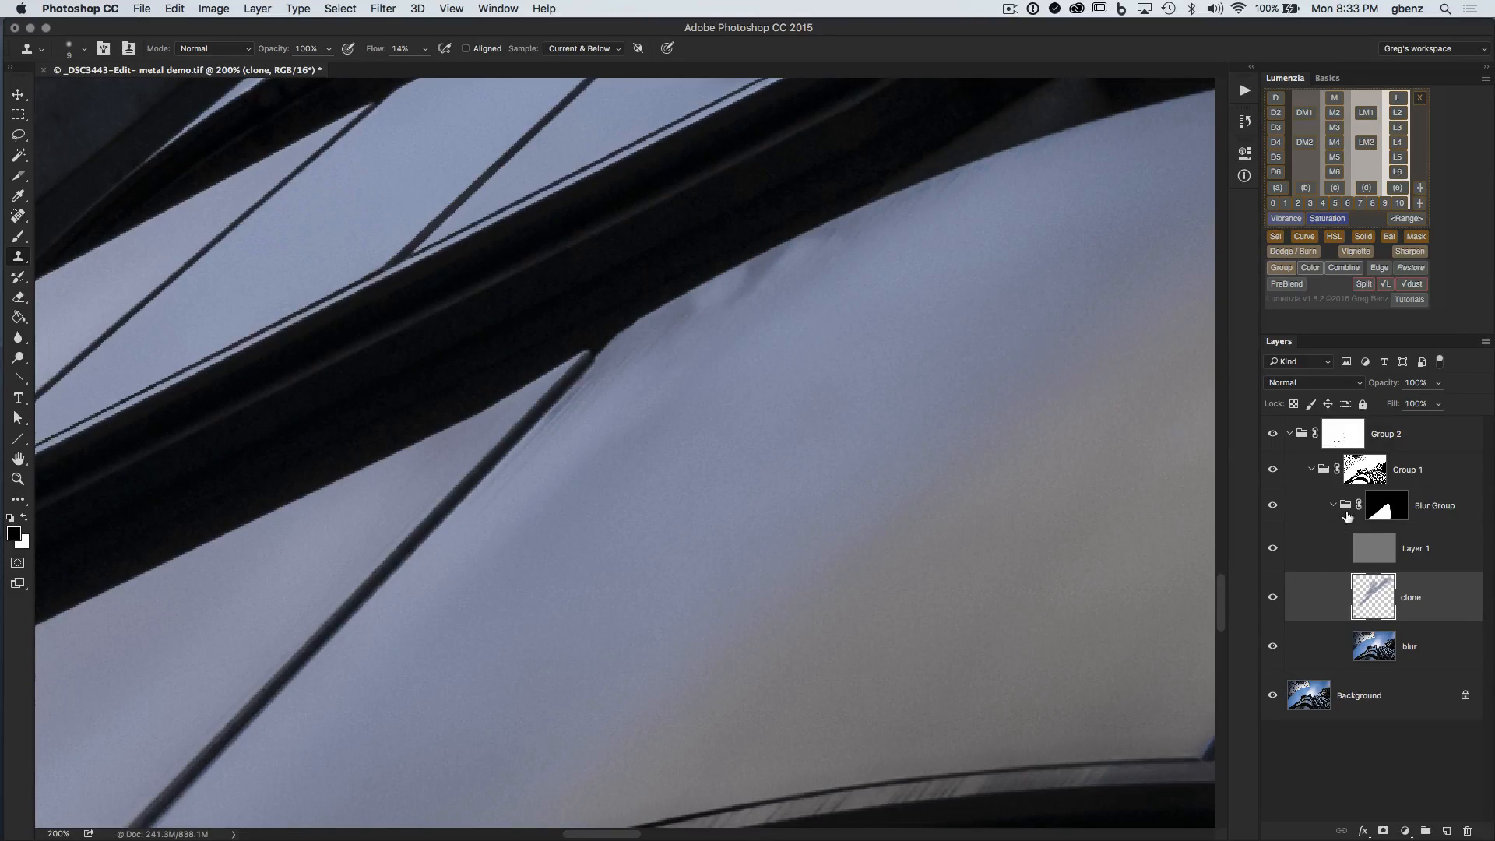
Step: Compare the cloned edge with the Blur Group and Group 1 masks disabled and re-enabled
{"action": "left_click", "coordinate": [1386, 504], "text": "shift"}
{"action": "left_click", "coordinate": [1364, 469], "text": "shift"}
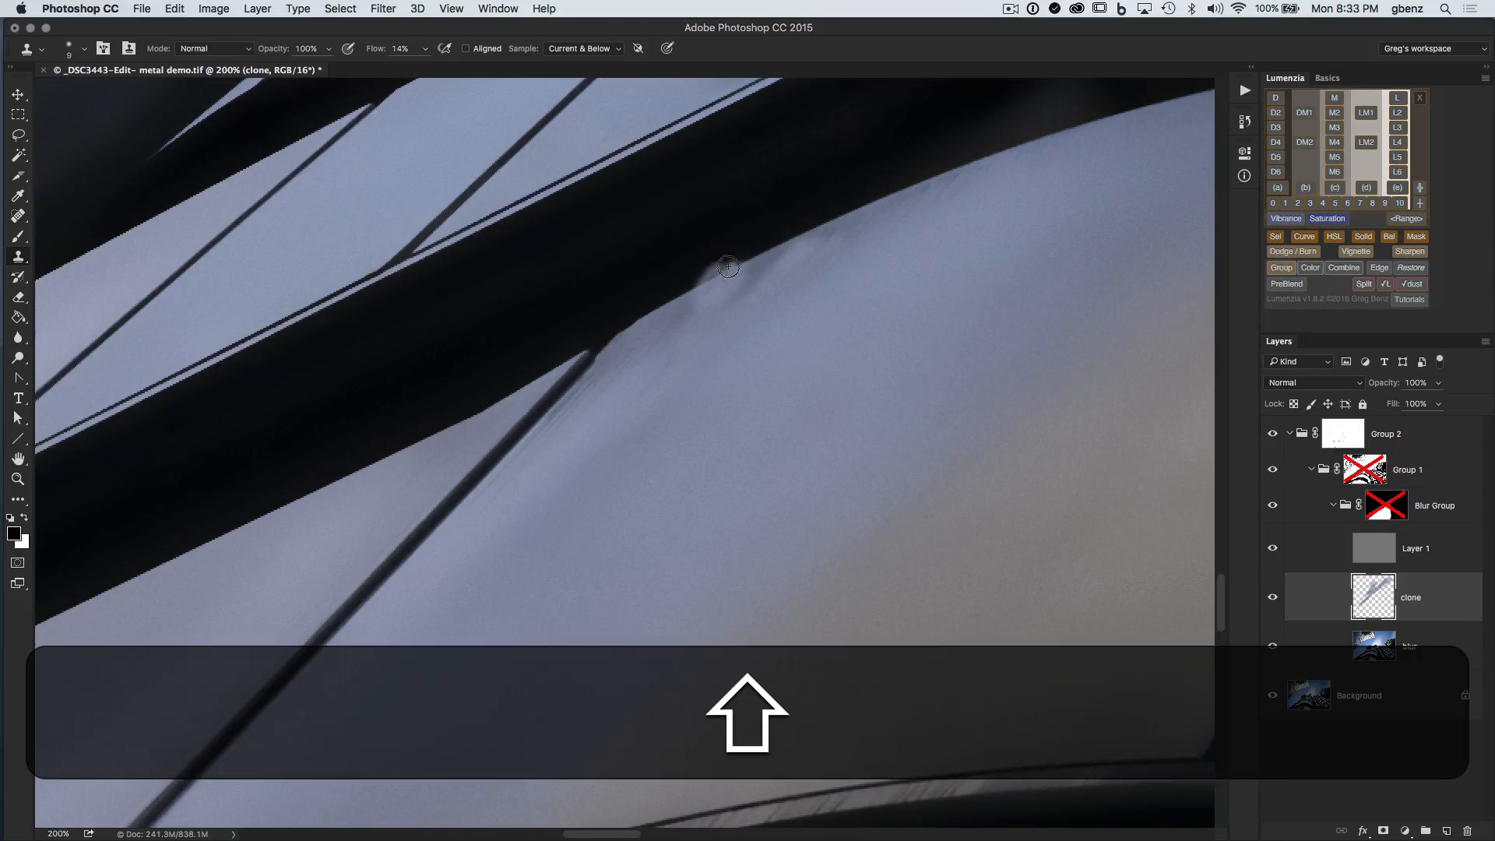
{"action": "left_click", "coordinate": [1368, 471], "text": "shift"}
{"action": "left_click", "coordinate": [1386, 502], "text": "shift"}
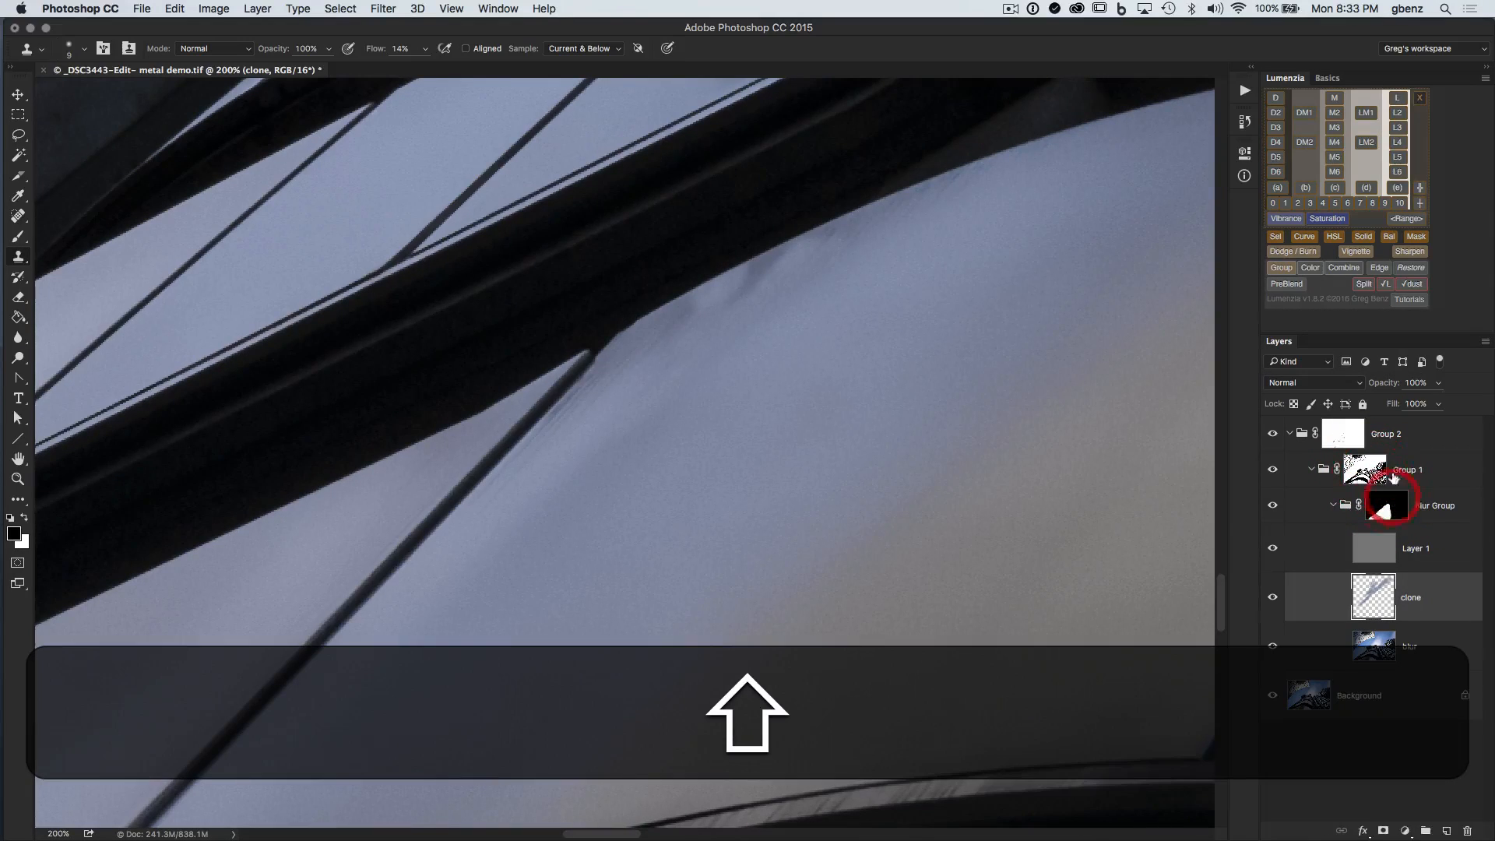
Step: Clone clean metal over the streaks beside the diagonal seam and around its upper end at the dark band
{"action": "mouse_move", "coordinate": [696, 322]}
{"action": "left_mouse_down"}
{"action": "mouse_move", "coordinate": [654, 359]}
{"action": "mouse_move", "coordinate": [682, 357]}
{"action": "mouse_move", "coordinate": [770, 278]}
{"action": "mouse_move", "coordinate": [774, 263]}
{"action": "mouse_move", "coordinate": [738, 275]}
{"action": "mouse_move", "coordinate": [779, 258]}
{"action": "mouse_move", "coordinate": [759, 255]}
{"action": "mouse_move", "coordinate": [797, 246]}
{"action": "mouse_move", "coordinate": [773, 292]}
{"action": "mouse_move", "coordinate": [707, 313]}
{"action": "mouse_move", "coordinate": [690, 300]}
{"action": "mouse_move", "coordinate": [590, 411]}
{"action": "mouse_move", "coordinate": [597, 398]}
{"action": "mouse_move", "coordinate": [571, 416]}
{"action": "mouse_move", "coordinate": [585, 387]}
{"action": "mouse_move", "coordinate": [553, 413]}
{"action": "left_mouse_up"}
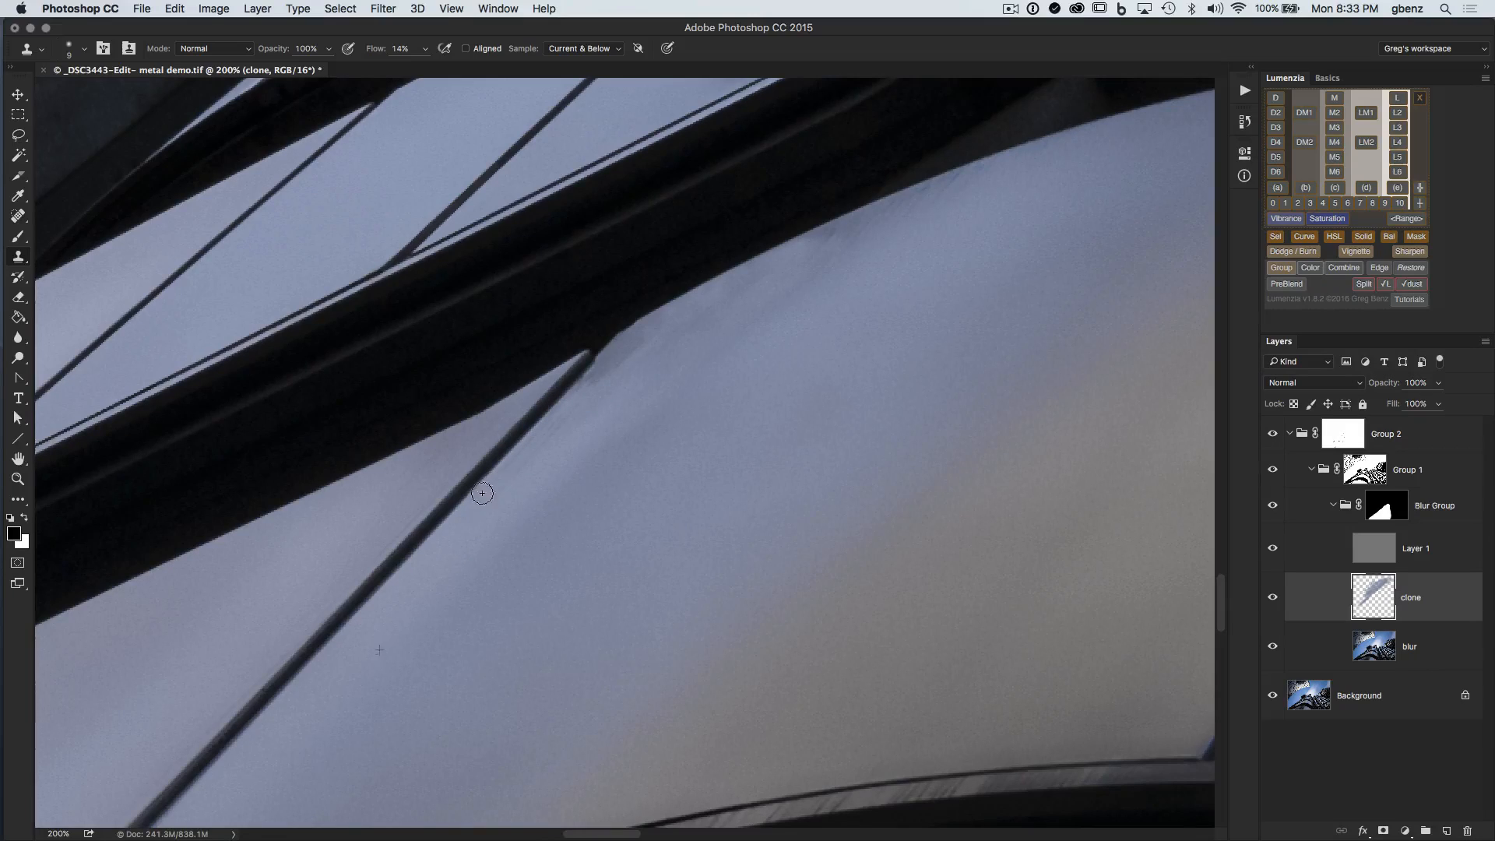
{"action": "mouse_move", "coordinate": [509, 478]}
{"action": "left_mouse_down"}
{"action": "mouse_move", "coordinate": [617, 372]}
{"action": "mouse_move", "coordinate": [528, 447]}
{"action": "left_mouse_up"}
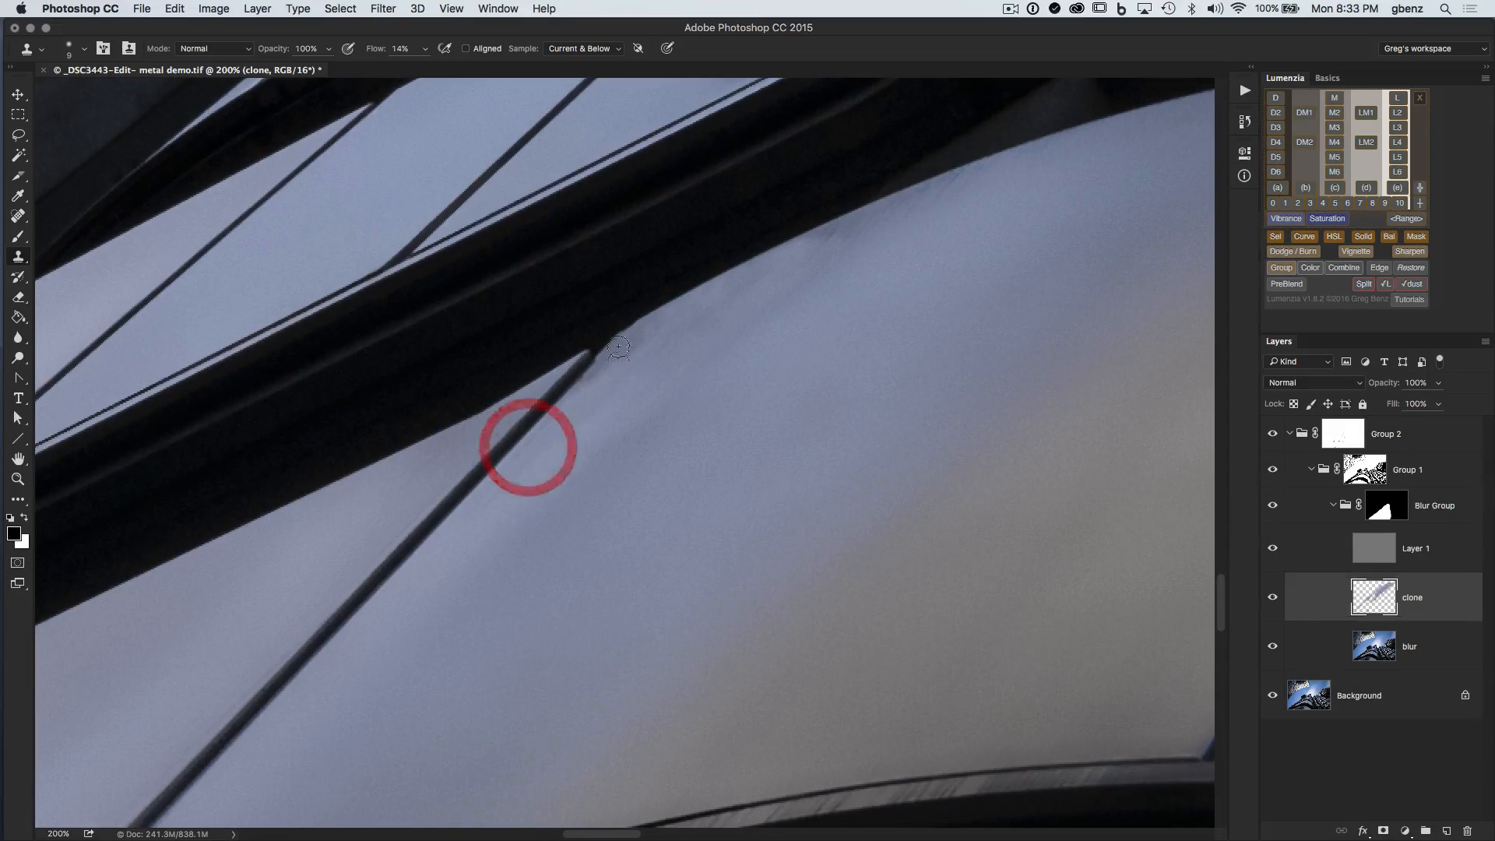
{"action": "left_click", "coordinate": [569, 443], "text": "alt"}
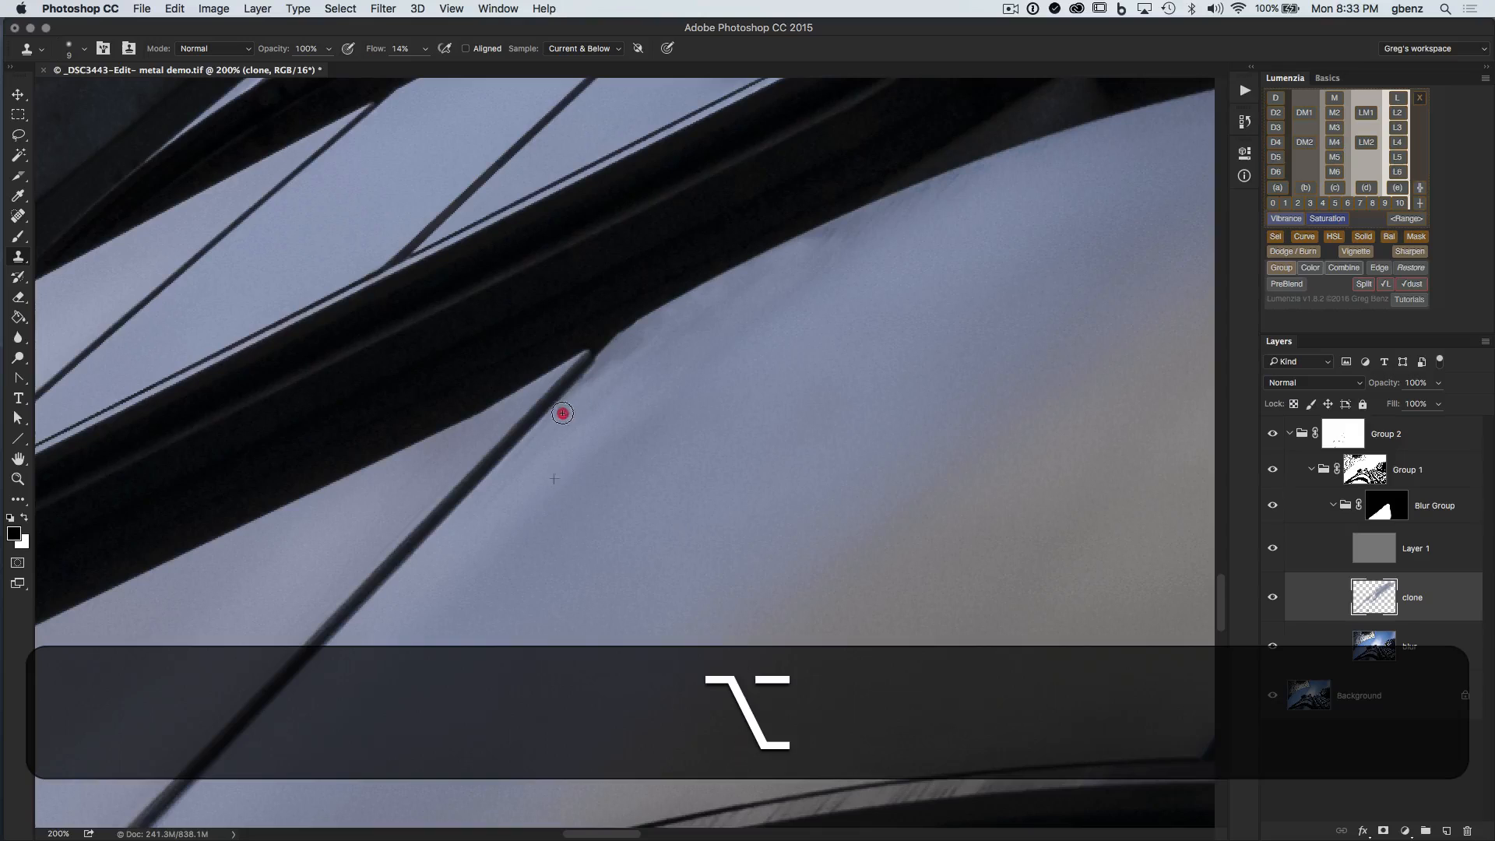
{"action": "left_click", "coordinate": [609, 358]}
{"action": "mouse_move", "coordinate": [608, 358]}
{"action": "left_mouse_down"}
{"action": "mouse_move", "coordinate": [664, 316]}
{"action": "mouse_move", "coordinate": [675, 327]}
{"action": "left_mouse_up"}
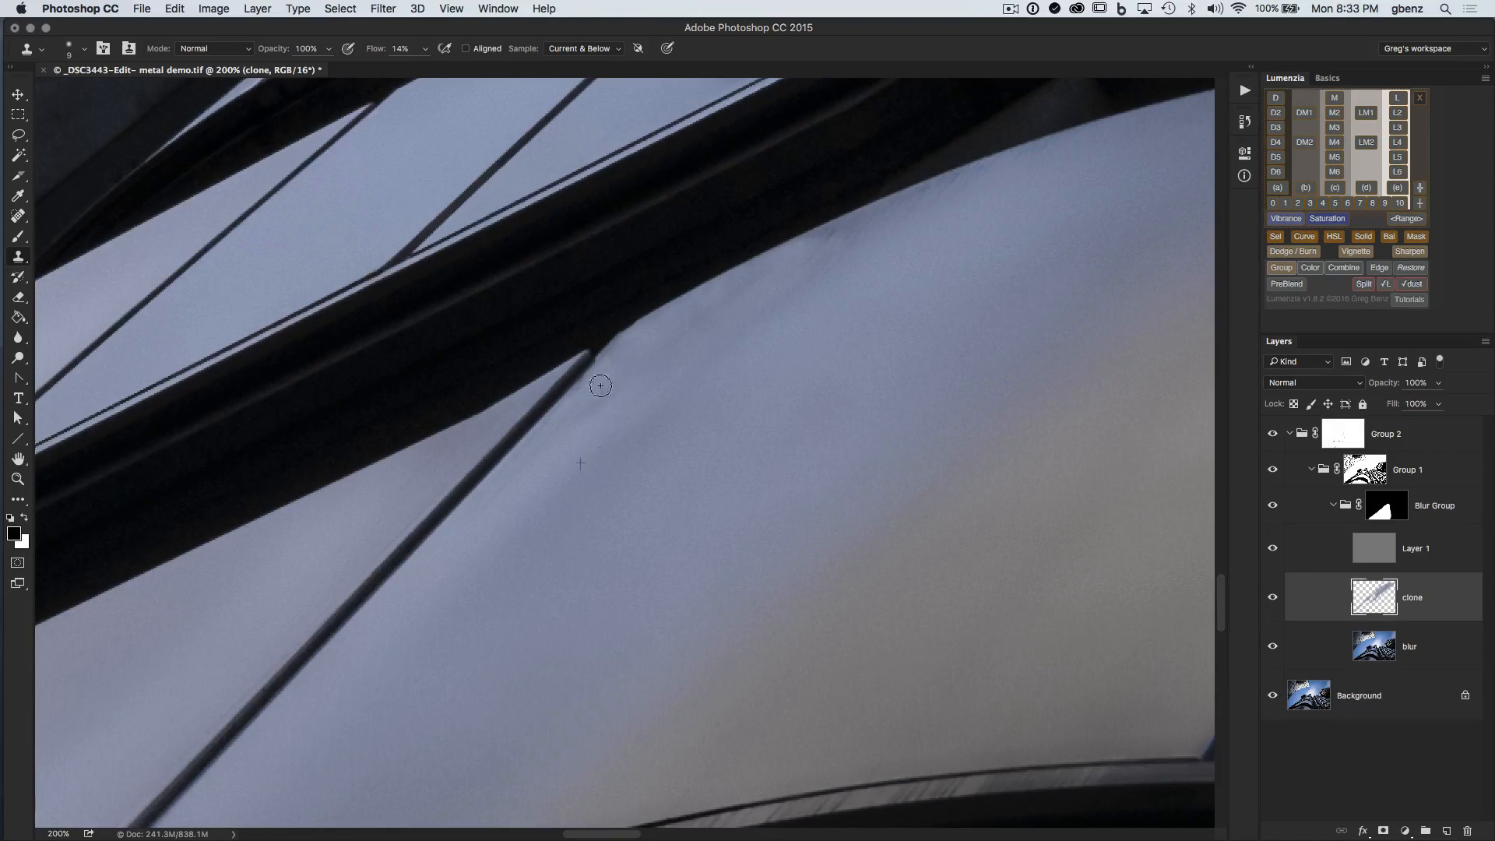
Step: Resample clean metal below the panel's upper edge and clone over the dark smudges along that edge
{"action": "left_click", "coordinate": [702, 338], "text": "alt"}
{"action": "left_click", "coordinate": [802, 311], "text": "alt"}
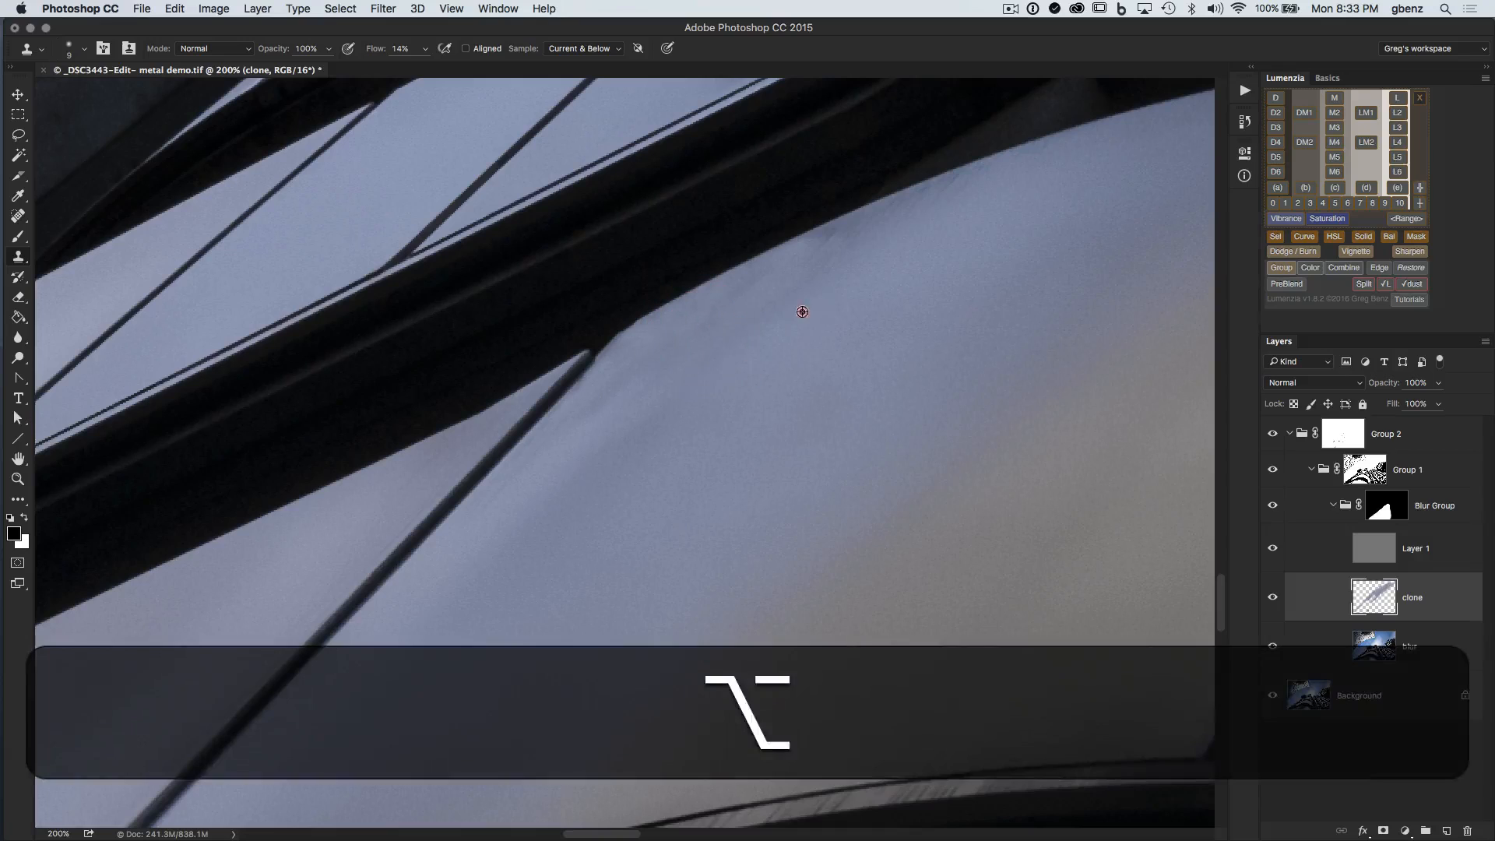
{"action": "mouse_move", "coordinate": [839, 227]}
{"action": "left_mouse_down"}
{"action": "mouse_move", "coordinate": [798, 249]}
{"action": "mouse_move", "coordinate": [836, 241]}
{"action": "left_mouse_up"}
{"action": "left_click", "coordinate": [824, 295], "text": "alt"}
{"action": "mouse_move", "coordinate": [886, 213]}
{"action": "left_mouse_down"}
{"action": "mouse_move", "coordinate": [938, 185]}
{"action": "mouse_move", "coordinate": [816, 261]}
{"action": "mouse_move", "coordinate": [840, 256]}
{"action": "mouse_move", "coordinate": [754, 325]}
{"action": "mouse_move", "coordinate": [790, 305]}
{"action": "mouse_move", "coordinate": [831, 265]}
{"action": "mouse_move", "coordinate": [684, 334]}
{"action": "left_mouse_up"}
{"action": "mouse_move", "coordinate": [733, 284]}
{"action": "left_mouse_down"}
{"action": "mouse_move", "coordinate": [790, 301]}
{"action": "mouse_move", "coordinate": [760, 333]}
{"action": "left_mouse_up"}
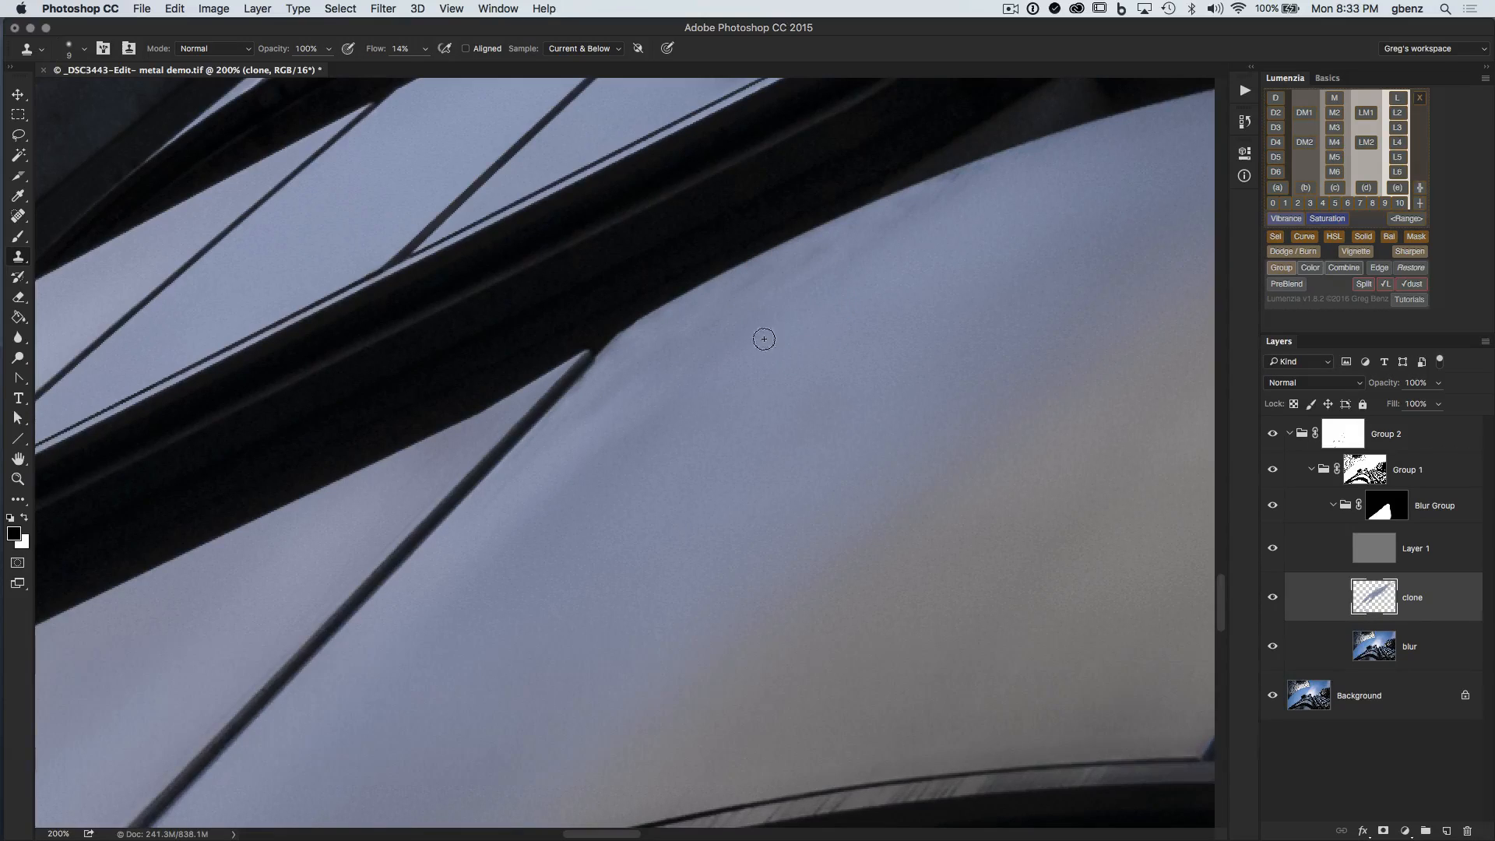
Step: Set the Clone Stamp to 20 px and 6% flow, and blend the mottled metal beneath the panel's upper edge
{"action": "key", "text": "bracketright"}
{"action": "key", "text": "bracketright"}
{"action": "key", "text": "bracketright"}
{"action": "key", "text": "bracketright"}
{"action": "key", "text": "bracketleft"}
{"action": "key", "text": "bracketleft"}
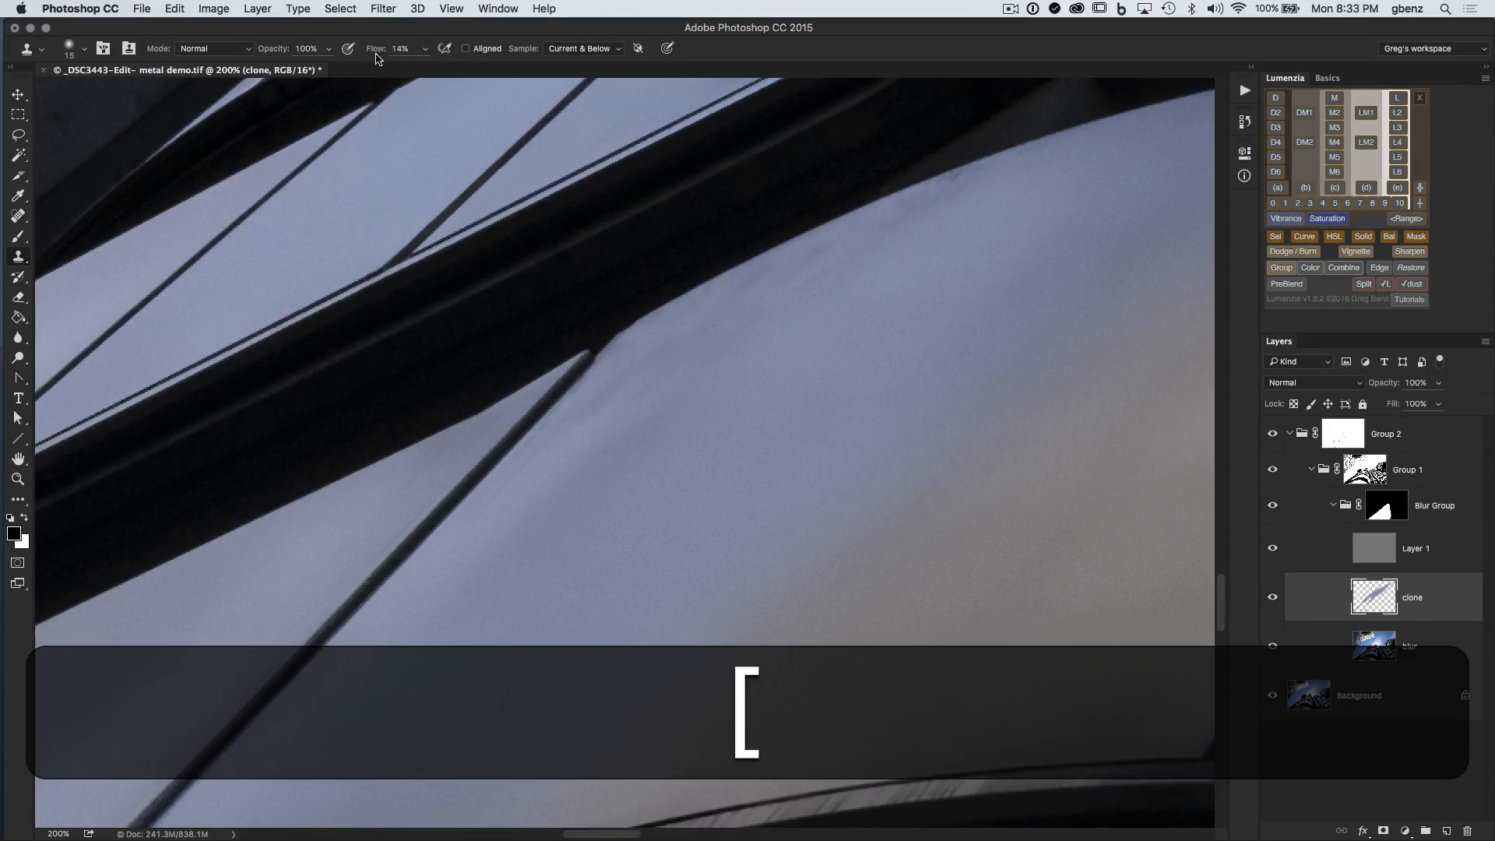
{"action": "left_click_drag", "start_coordinate": [375, 54], "coordinate": [367, 50]}
{"action": "key", "text": "bracketright"}
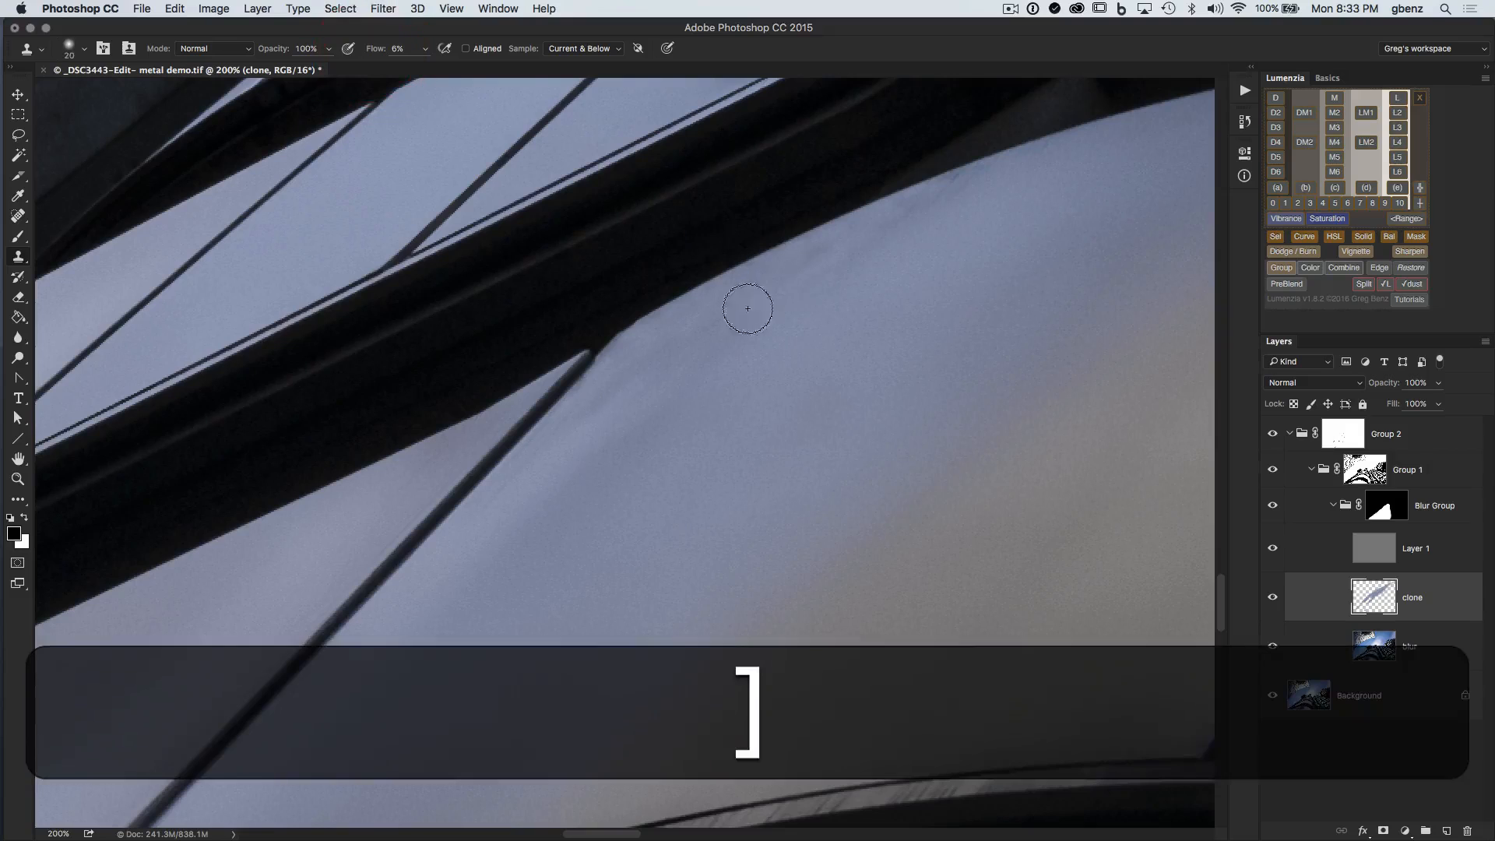
{"action": "left_click", "coordinate": [649, 432], "text": "alt"}
{"action": "left_click_drag", "start_coordinate": [727, 310], "coordinate": [828, 244]}
{"action": "left_click", "coordinate": [774, 316], "text": "alt"}
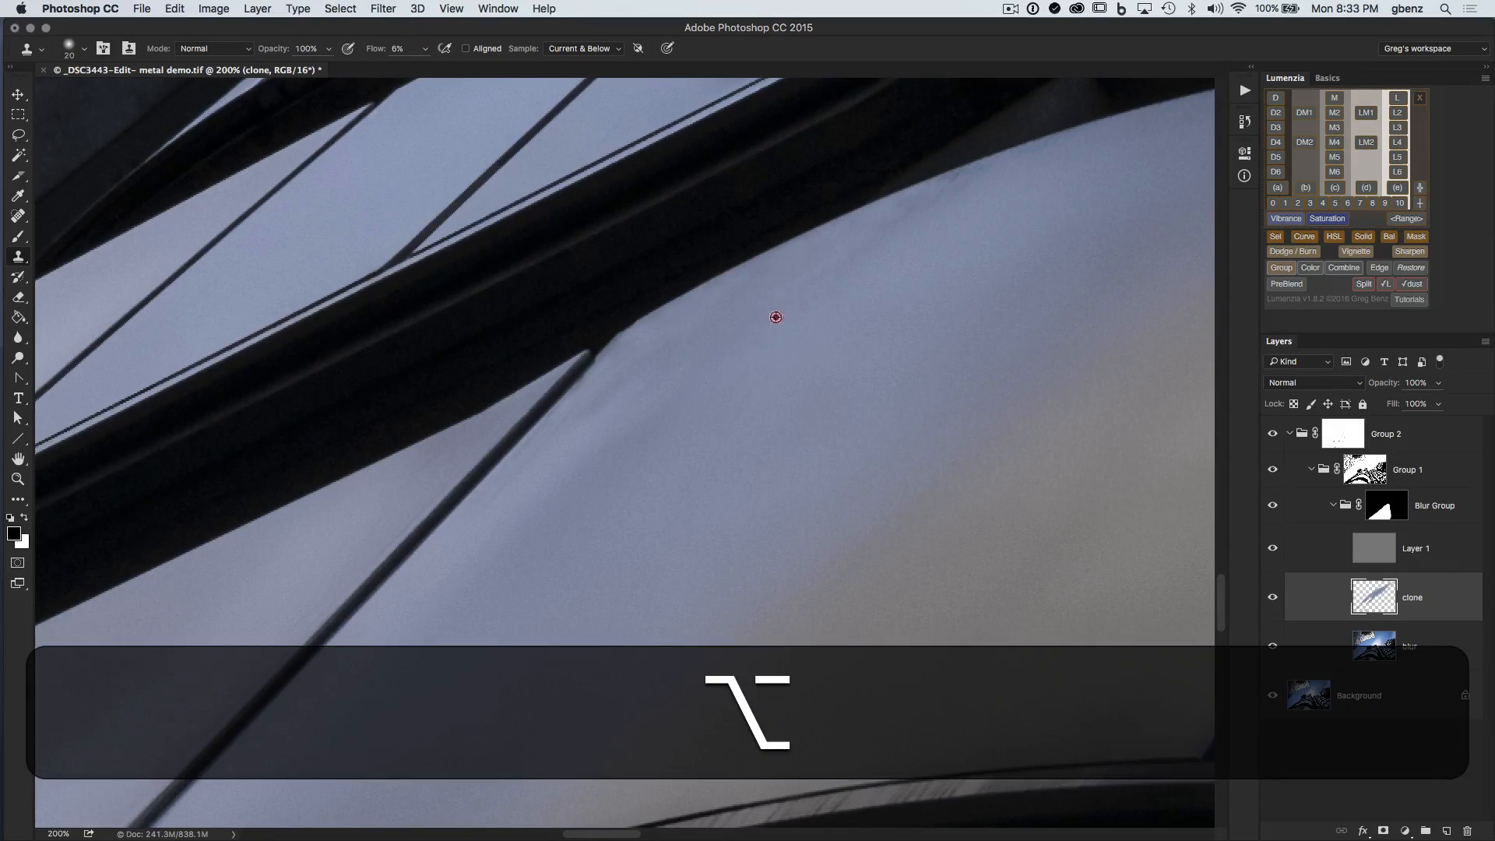
Step: Resample nearby metal and softly clone over the uneven tones alongside the diagonal seam
{"action": "left_click", "coordinate": [638, 482], "text": "alt"}
{"action": "mouse_move", "coordinate": [654, 415]}
{"action": "left_mouse_down"}
{"action": "mouse_move", "coordinate": [687, 392]}
{"action": "mouse_move", "coordinate": [616, 448]}
{"action": "mouse_move", "coordinate": [646, 400]}
{"action": "mouse_move", "coordinate": [564, 428]}
{"action": "mouse_move", "coordinate": [517, 468]}
{"action": "mouse_move", "coordinate": [542, 439]}
{"action": "mouse_move", "coordinate": [500, 477]}
{"action": "mouse_move", "coordinate": [504, 519]}
{"action": "left_mouse_up"}
{"action": "left_click", "coordinate": [587, 470], "text": "alt"}
{"action": "left_click", "coordinate": [488, 548], "text": "alt"}
{"action": "mouse_move", "coordinate": [584, 421]}
{"action": "left_mouse_down"}
{"action": "mouse_move", "coordinate": [549, 478]}
{"action": "mouse_move", "coordinate": [597, 433]}
{"action": "mouse_move", "coordinate": [491, 549]}
{"action": "mouse_move", "coordinate": [578, 483]}
{"action": "left_mouse_up"}
Step: Clone from fresh metal samples to even out the rest of the panel's upper edge and the seam's upper corner
{"action": "left_click", "coordinate": [740, 384], "text": "alt"}
{"action": "mouse_move", "coordinate": [795, 288]}
{"action": "left_mouse_down"}
{"action": "mouse_move", "coordinate": [860, 253]}
{"action": "mouse_move", "coordinate": [824, 289]}
{"action": "left_mouse_up"}
{"action": "left_click", "coordinate": [820, 345], "text": "alt"}
{"action": "mouse_move", "coordinate": [906, 226]}
{"action": "left_mouse_down"}
{"action": "mouse_move", "coordinate": [981, 167]}
{"action": "mouse_move", "coordinate": [910, 207]}
{"action": "mouse_move", "coordinate": [1058, 150]}
{"action": "mouse_move", "coordinate": [964, 204]}
{"action": "left_mouse_up"}
{"action": "left_click", "coordinate": [925, 300], "text": "alt"}
{"action": "left_click", "coordinate": [671, 376], "text": "alt"}
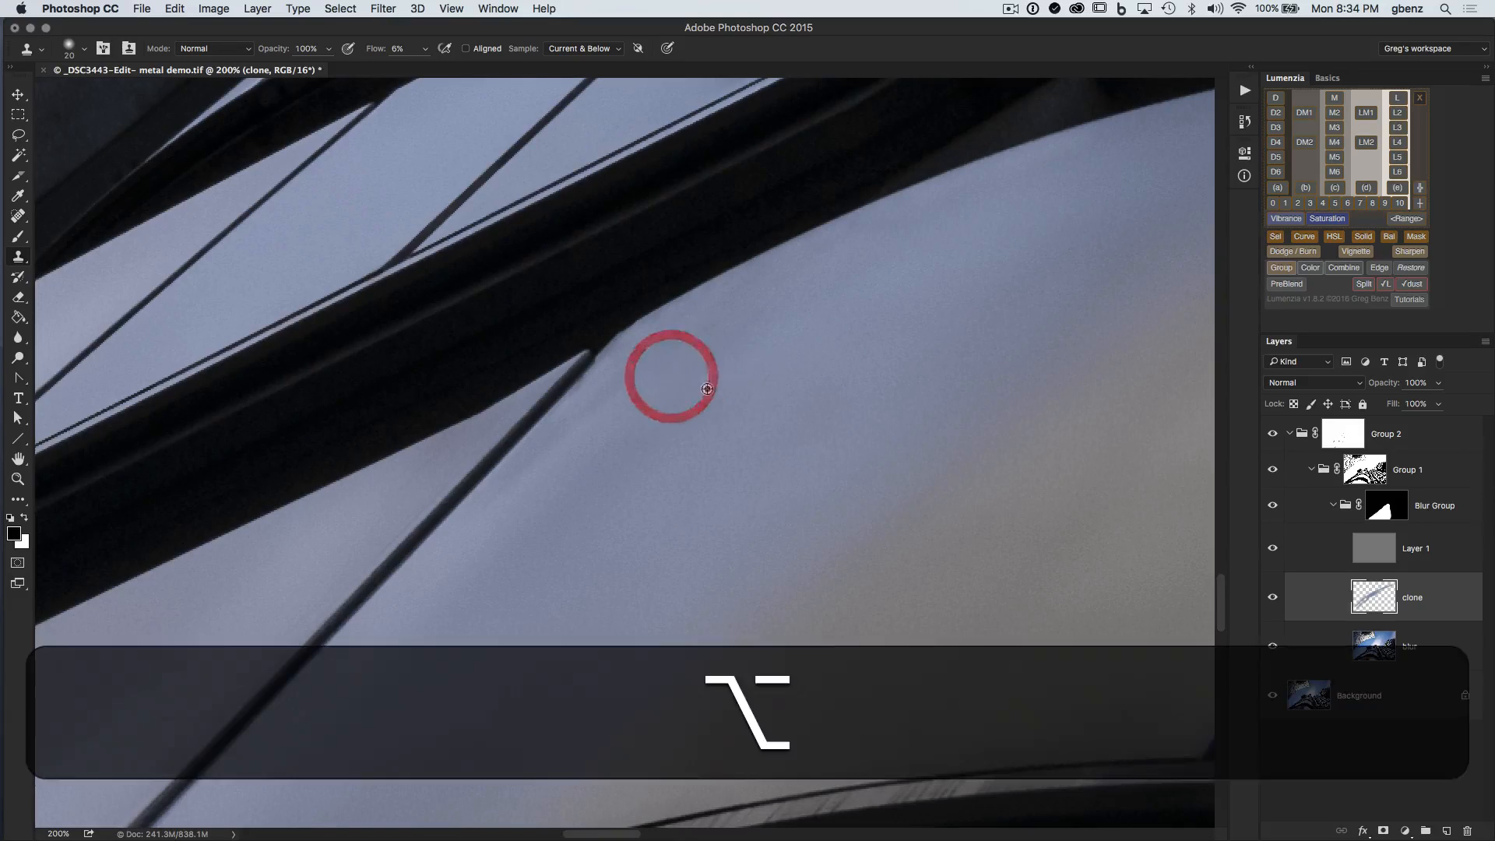
{"action": "mouse_move", "coordinate": [617, 354]}
{"action": "left_mouse_down"}
{"action": "mouse_move", "coordinate": [581, 400]}
{"action": "mouse_move", "coordinate": [598, 407]}
{"action": "mouse_move", "coordinate": [598, 434]}
{"action": "mouse_move", "coordinate": [711, 527]}
{"action": "left_mouse_up"}
Step: Examine the neighbouring metal panels and seams for remaining streaks
{"action": "key", "text": "space"}
{"action": "mouse_move", "coordinate": [675, 580]}
{"action": "left_mouse_down"}
{"action": "mouse_move", "coordinate": [767, 404]}
{"action": "mouse_move", "coordinate": [935, 344]}
{"action": "left_mouse_up"}
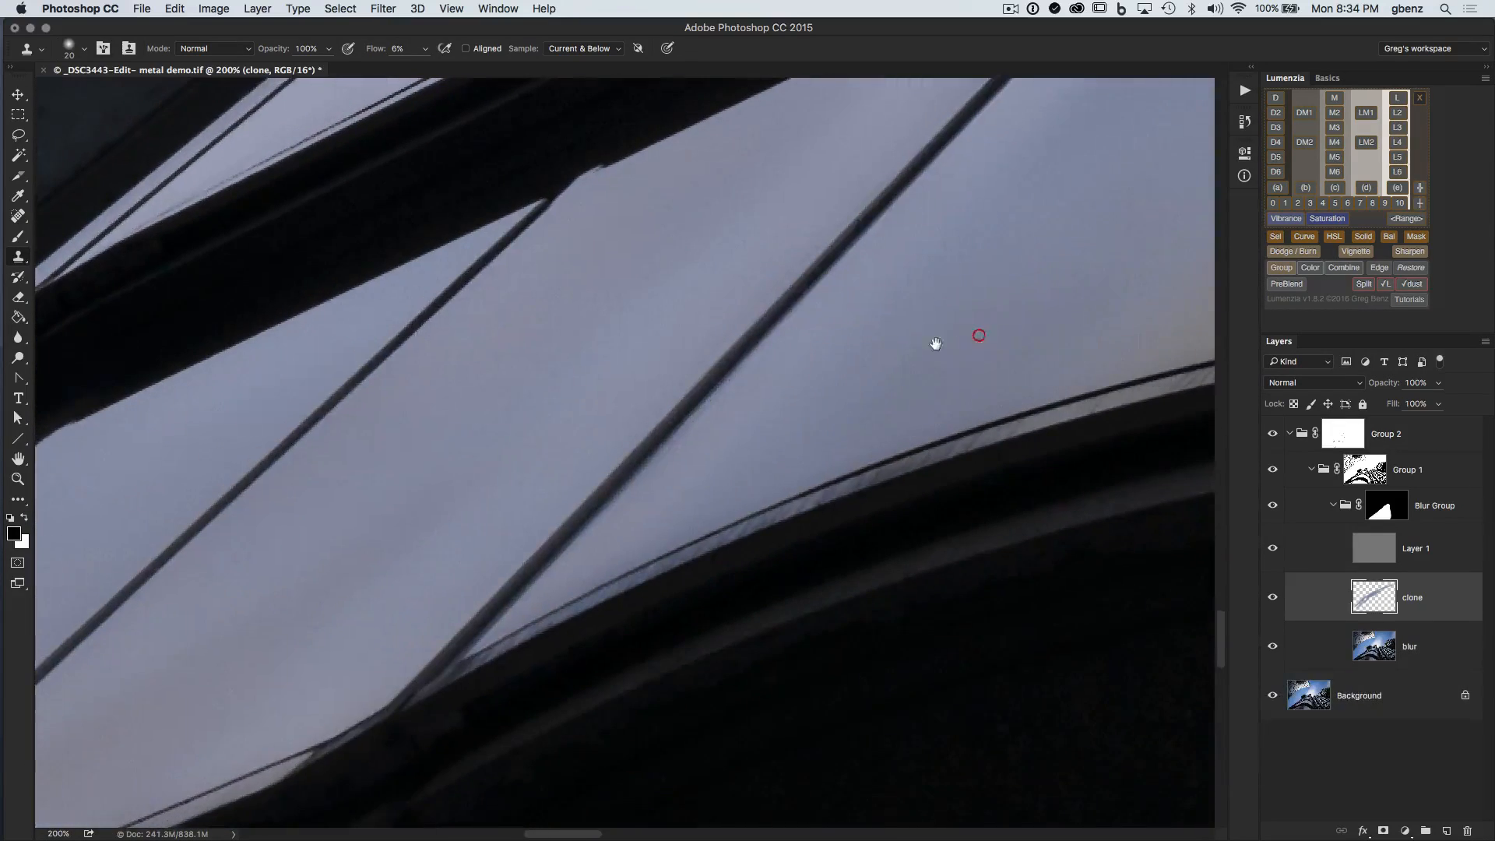
{"action": "left_click_drag", "start_coordinate": [596, 427], "coordinate": [864, 190]}
{"action": "left_click_drag", "start_coordinate": [685, 498], "coordinate": [754, 156]}
{"action": "left_click_drag", "start_coordinate": [910, 419], "coordinate": [788, 85]}
{"action": "left_click_drag", "start_coordinate": [930, 504], "coordinate": [965, 206]}
{"action": "left_click_drag", "start_coordinate": [545, 451], "coordinate": [927, 327]}
{"action": "mouse_move", "coordinate": [757, 447]}
{"action": "left_mouse_down"}
{"action": "mouse_move", "coordinate": [646, 646]}
{"action": "mouse_move", "coordinate": [678, 653]}
{"action": "left_mouse_up"}
{"action": "left_click", "coordinate": [685, 601], "text": "alt"}
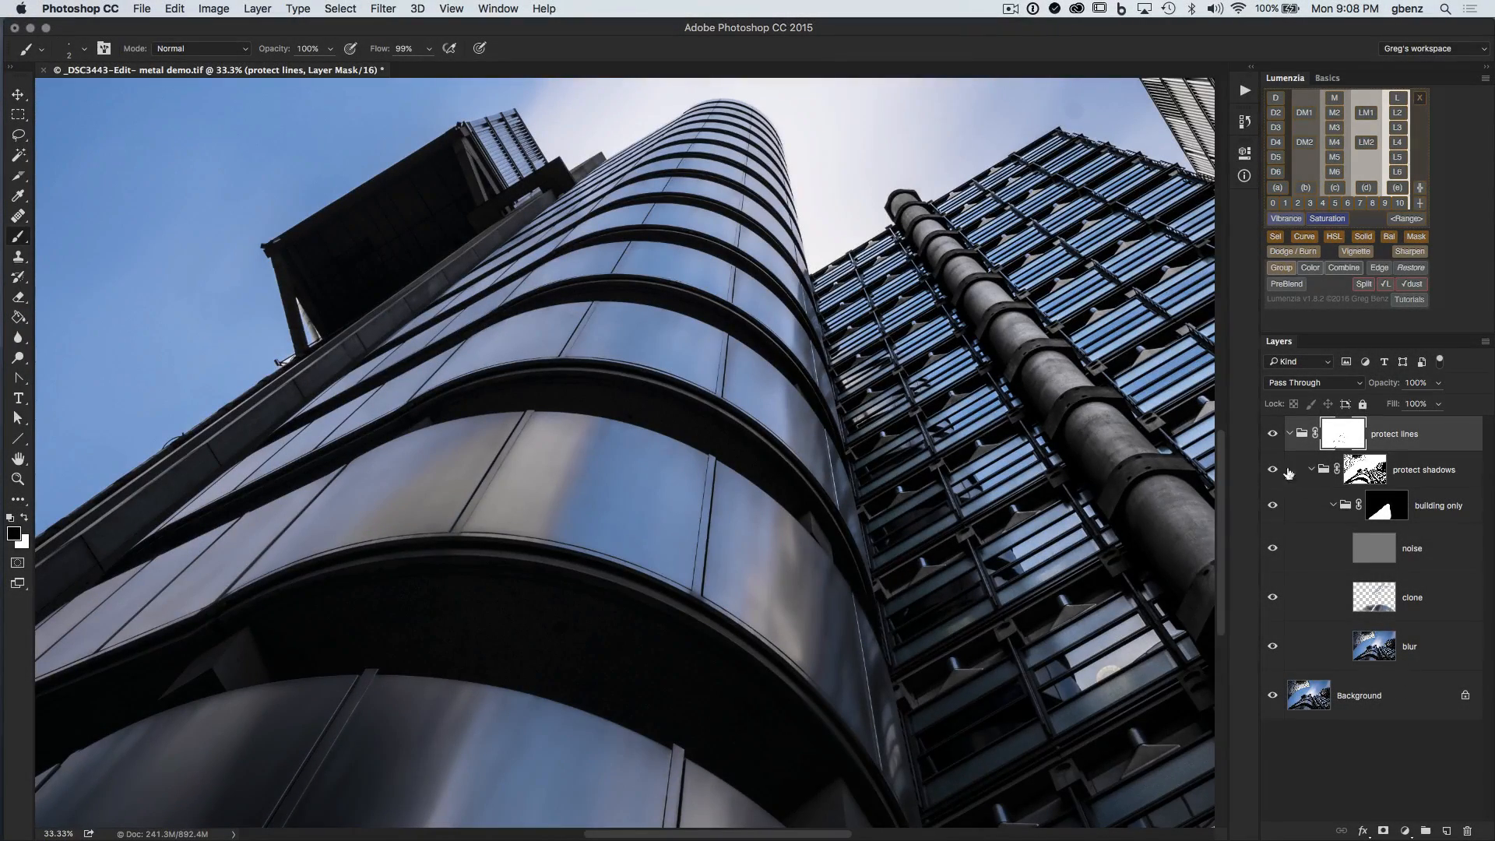
Step: Compare the image with the protect lines group hidden and shown, and with the clone layer hidden and shown
{"action": "left_click", "coordinate": [1271, 436]}
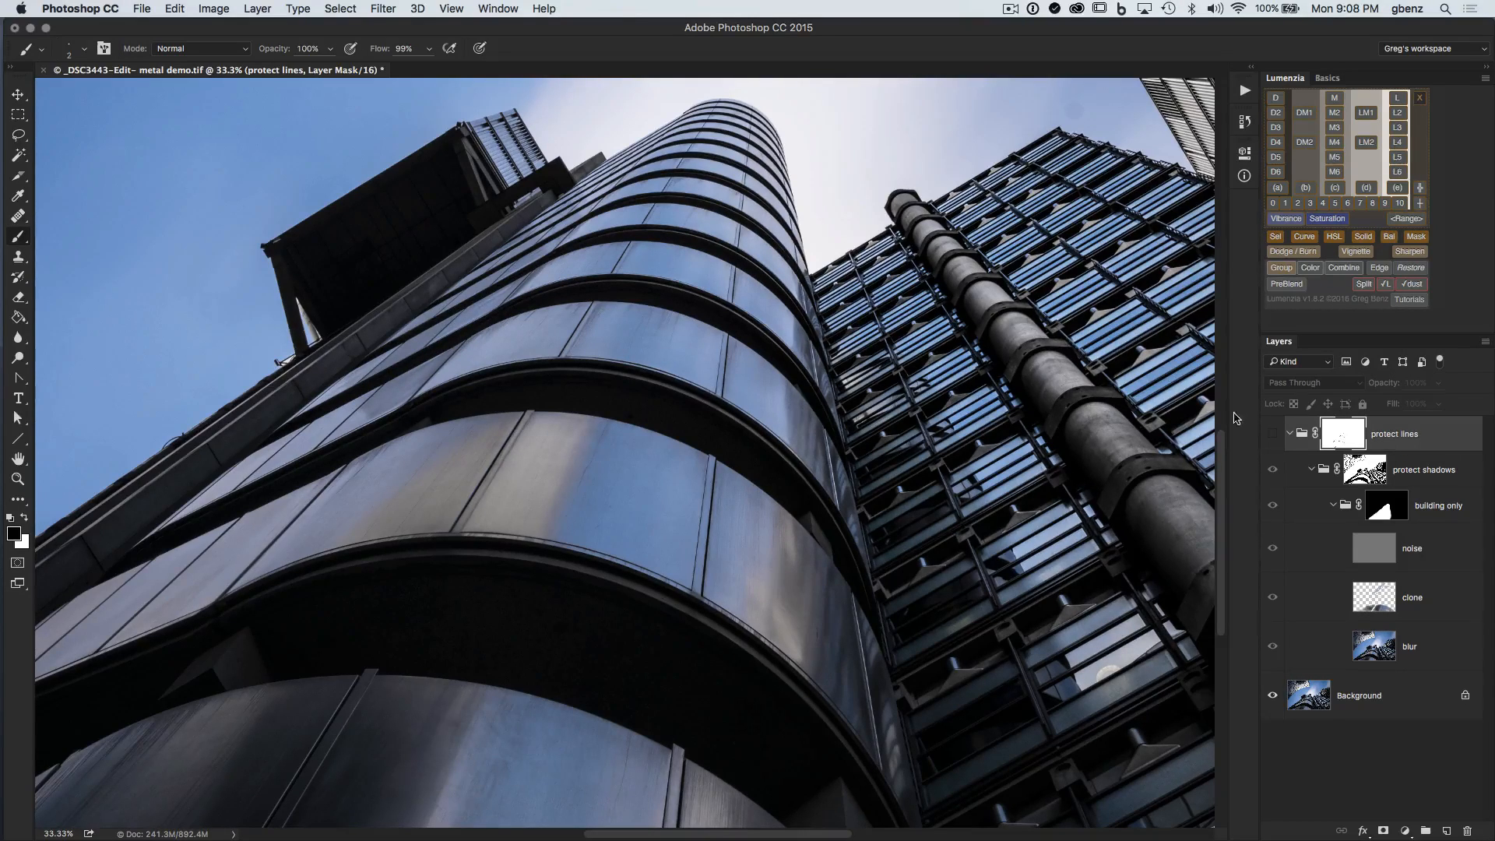
{"action": "left_click", "coordinate": [1271, 434]}
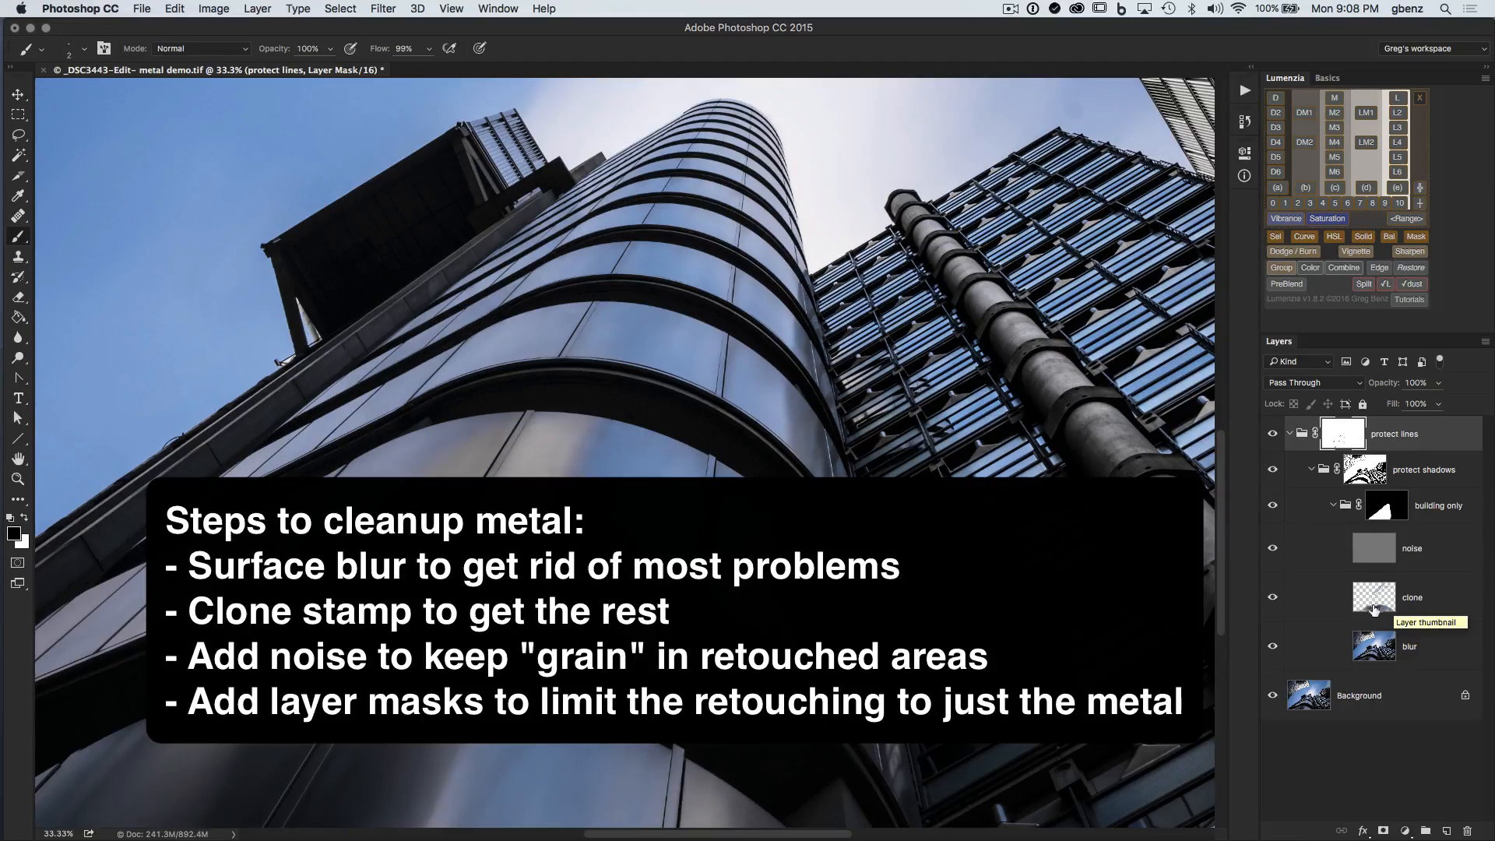
{"action": "left_click", "coordinate": [1271, 598]}
{"action": "left_click", "coordinate": [1271, 598]}
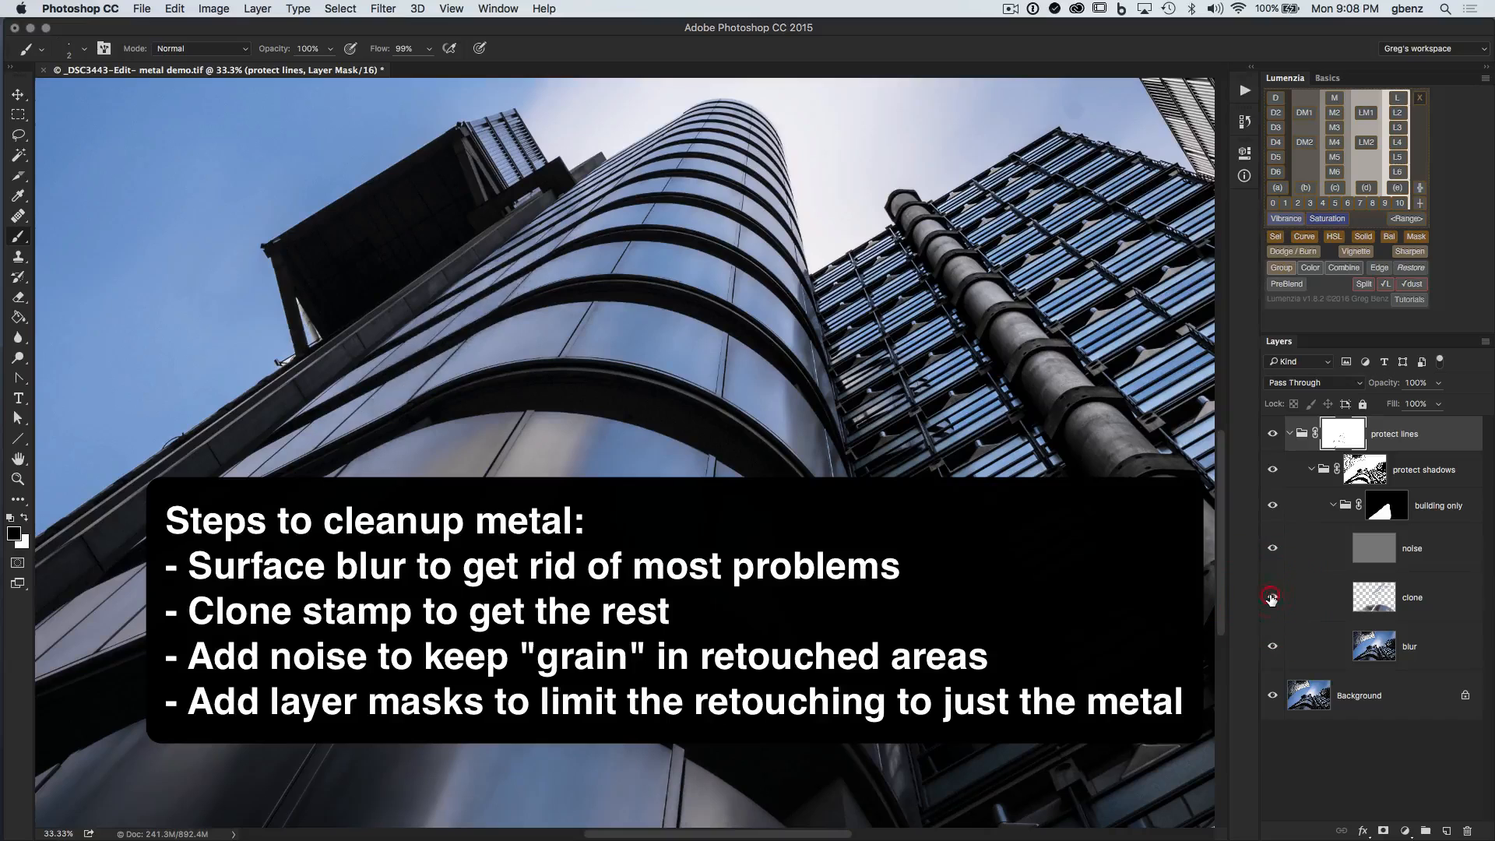
{"action": "left_click", "coordinate": [1271, 598]}
{"action": "left_click", "coordinate": [1272, 597]}
Step: View the protect shadows and protect lines group masks on their own, and return to the full image
{"action": "left_click", "coordinate": [1363, 479], "text": "alt"}
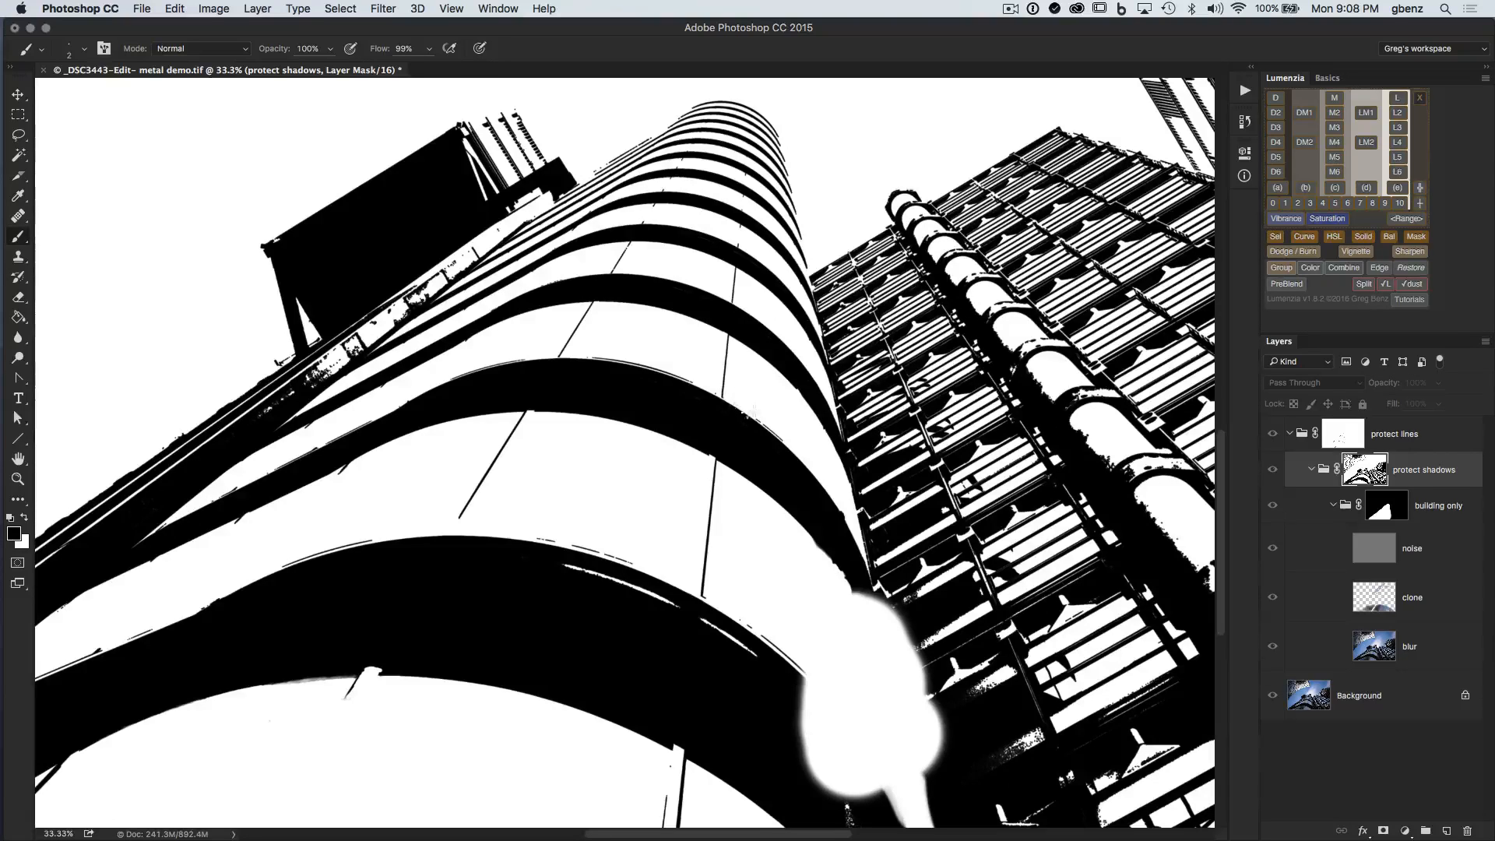
{"action": "left_click", "coordinate": [1341, 439], "text": "alt"}
{"action": "left_click", "coordinate": [1341, 440], "text": "alt"}
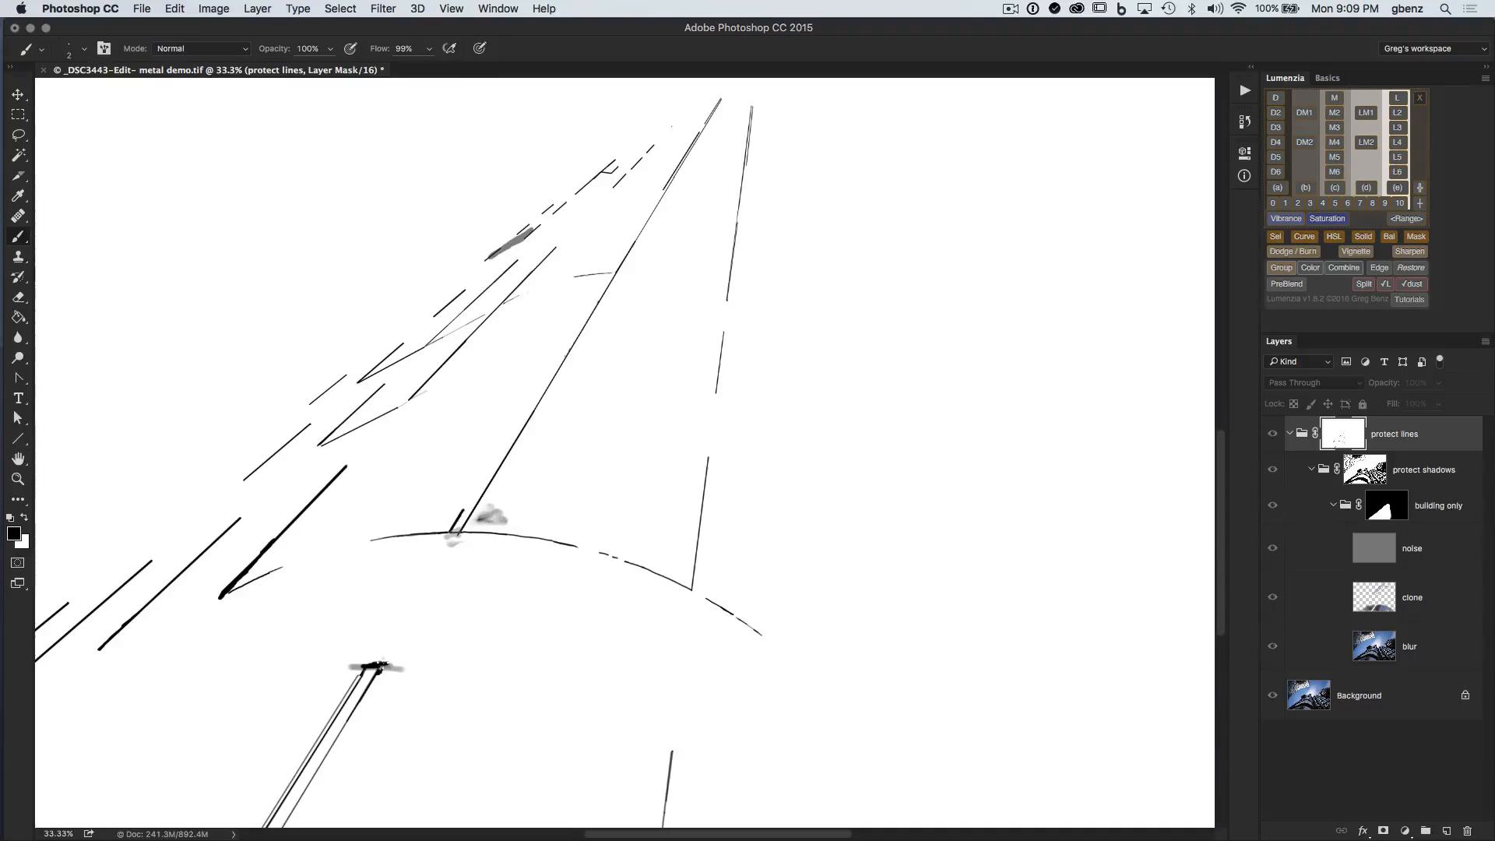
{"action": "left_click", "coordinate": [1351, 438], "text": "alt"}
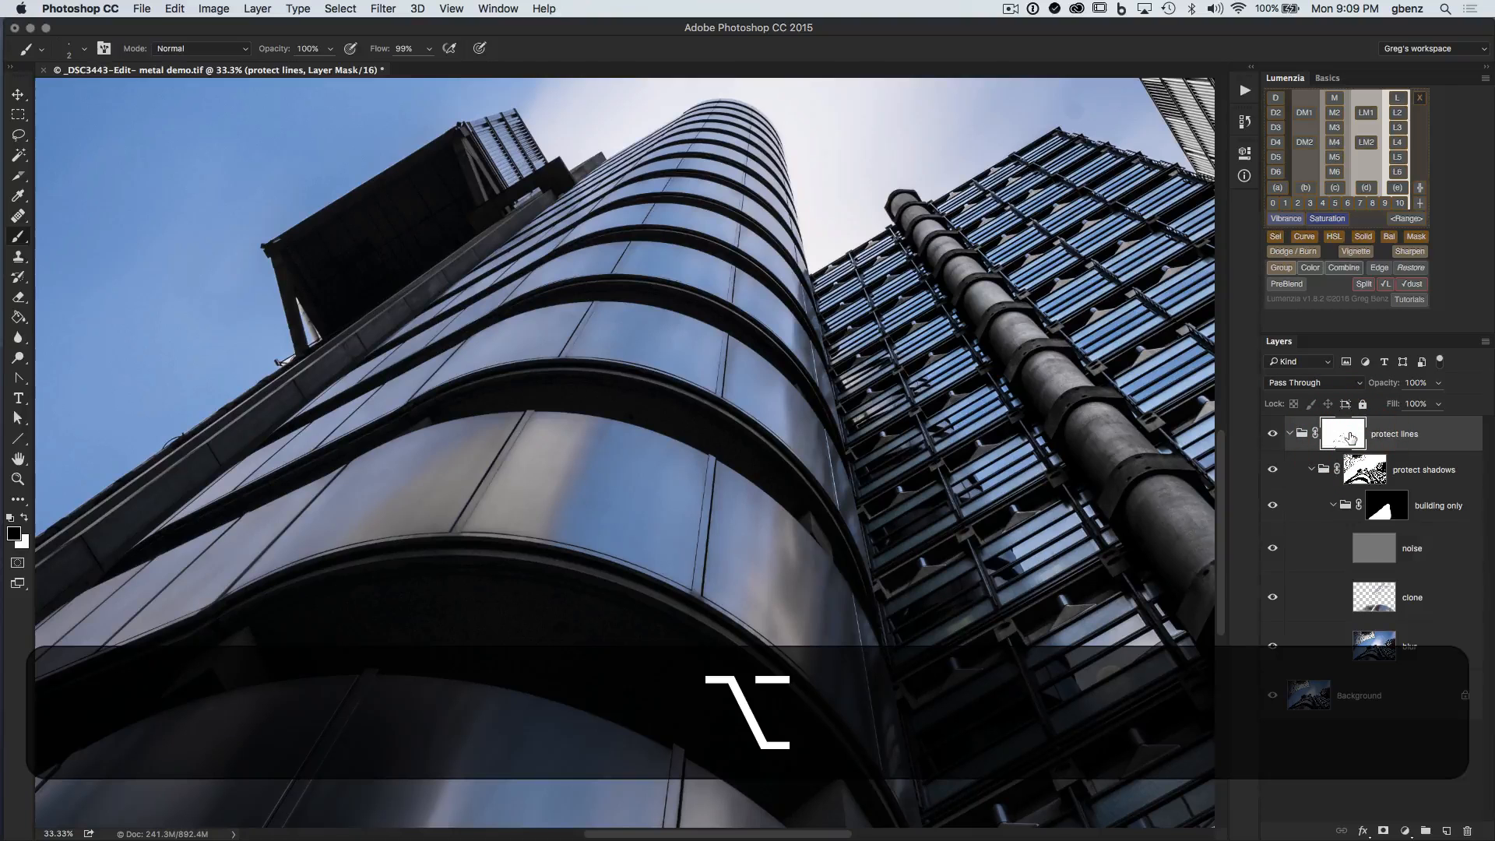